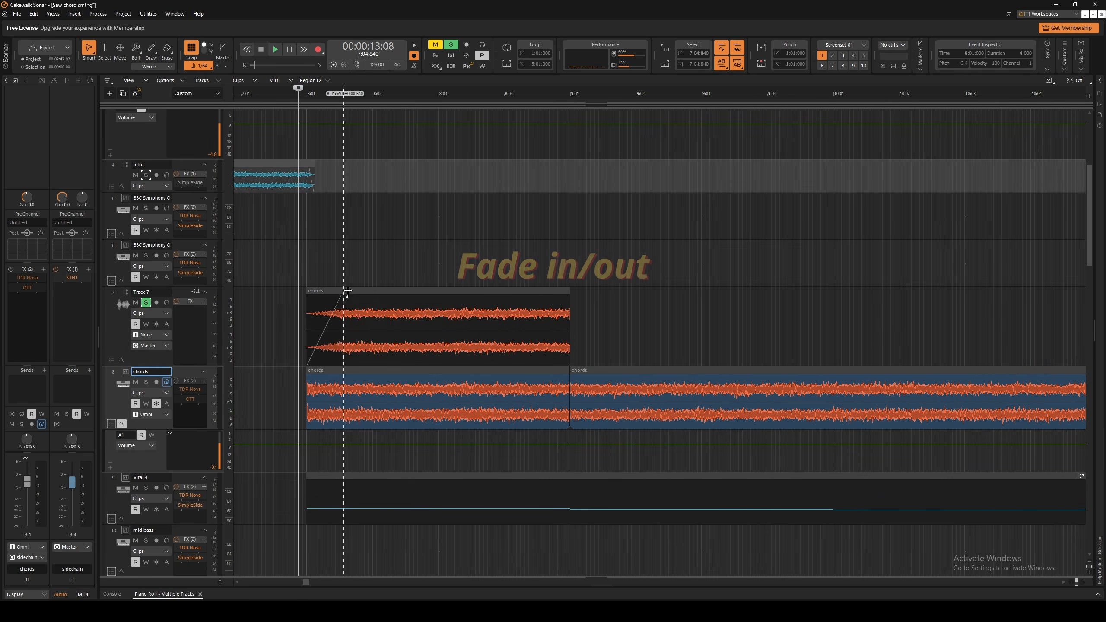
# Lengthen the fade-in at the start of the chords clip on Track 7.
pyautogui.moveTo(342, 291); pyautogui.dragTo(405, 291)
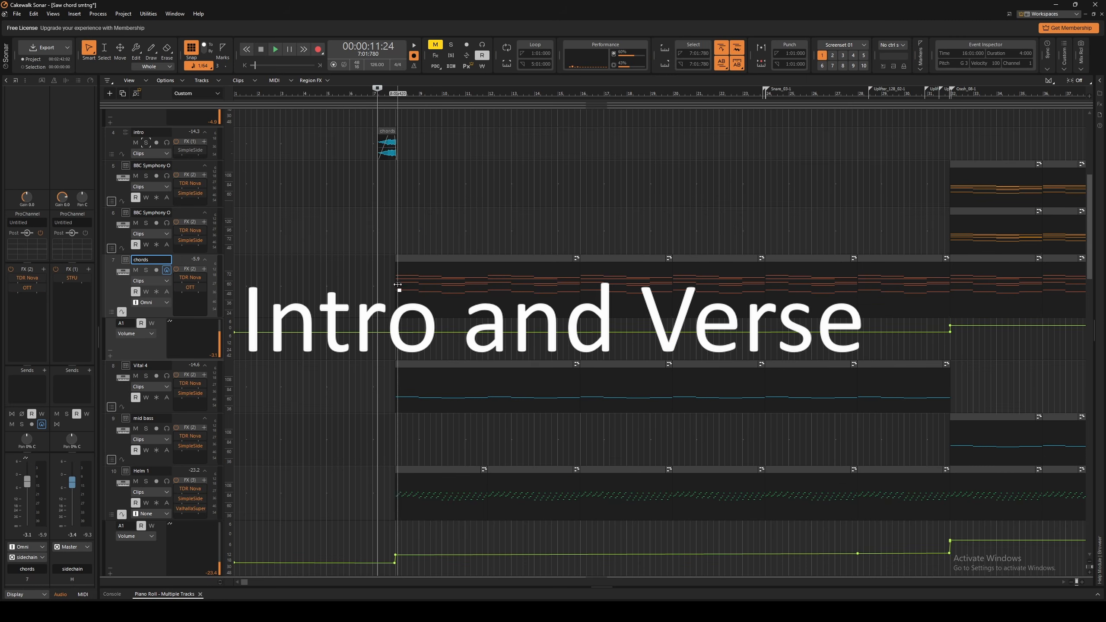
# Solo the chords track and play it back from just before measure 8, then stop playback.
pyautogui.click(146, 271)
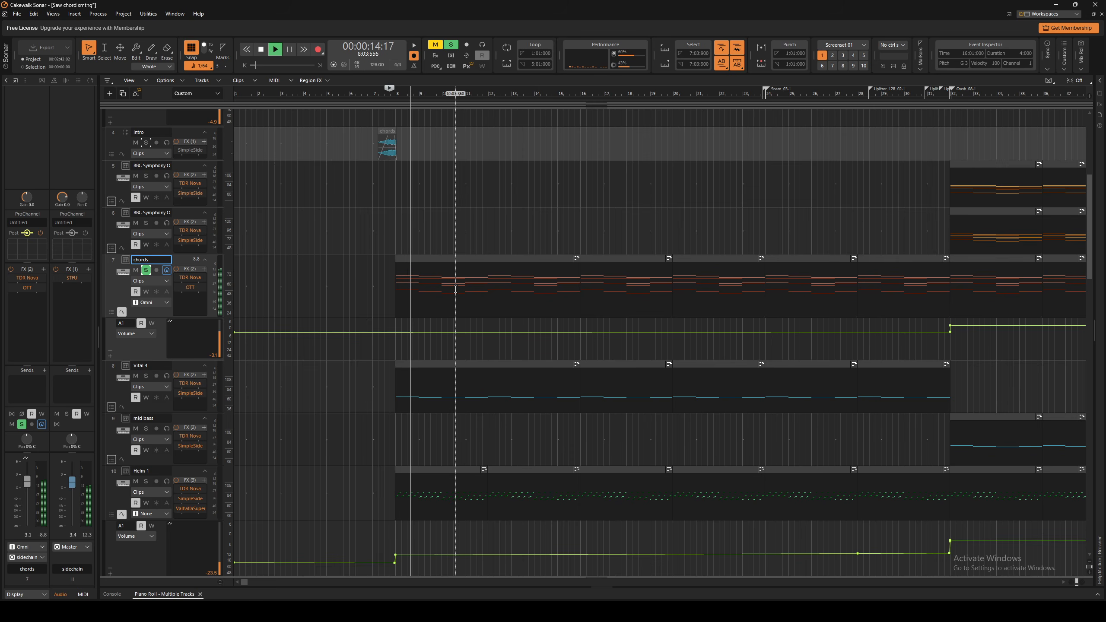
pyautogui.hscroll(1, 469, 321)
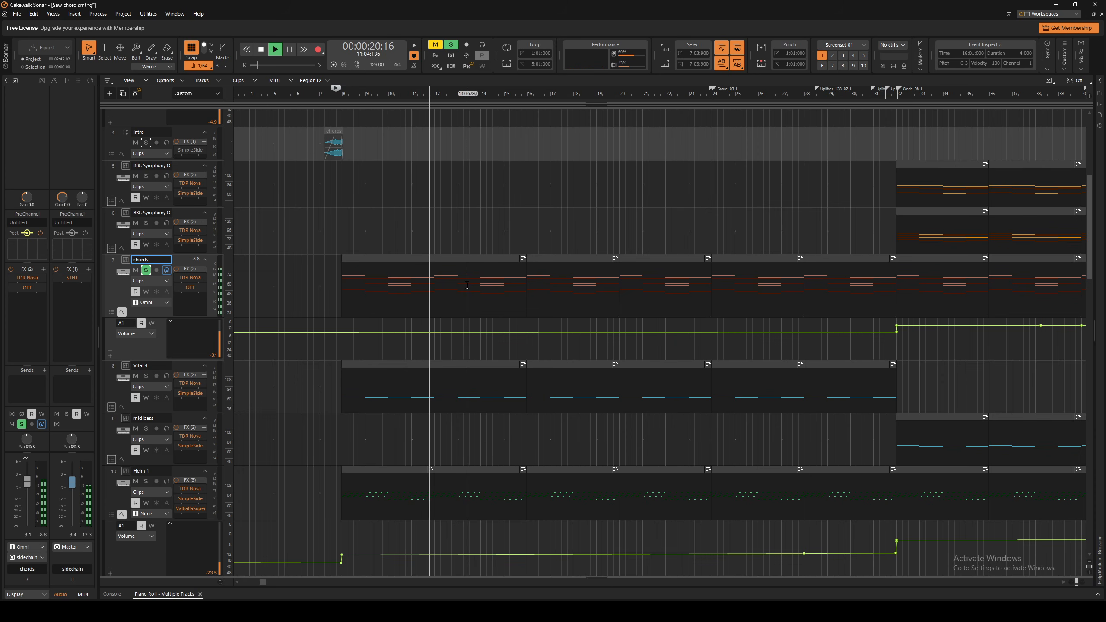
pyautogui.press('space')
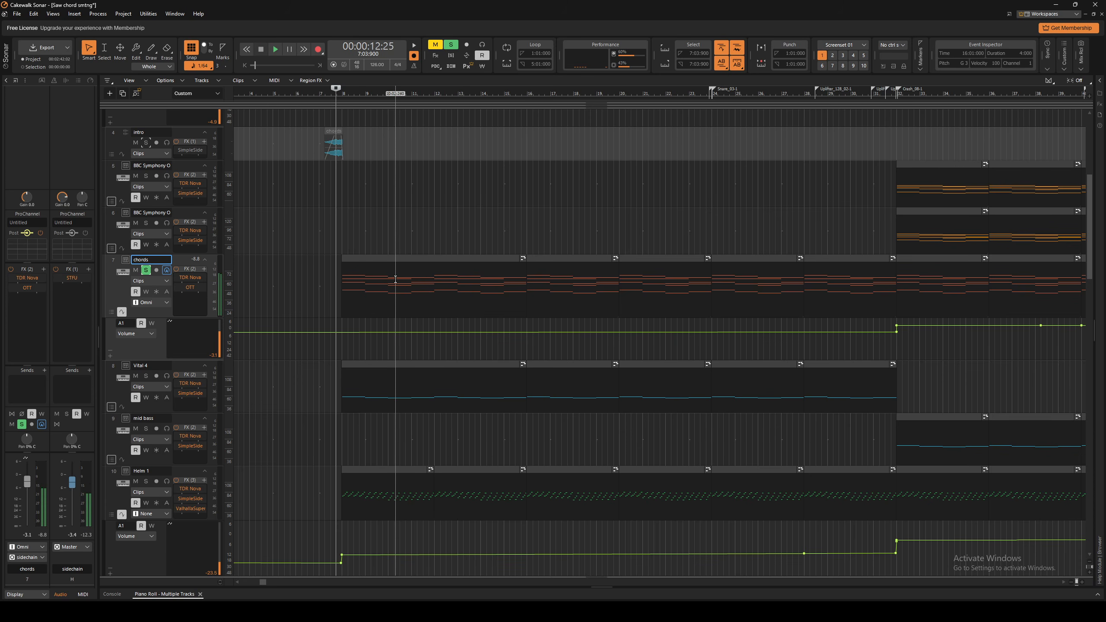
# Open the first chords clip in the Piano Roll and examine its chord notes from measure 8 onward.
pyautogui.doubleClick(384, 262)
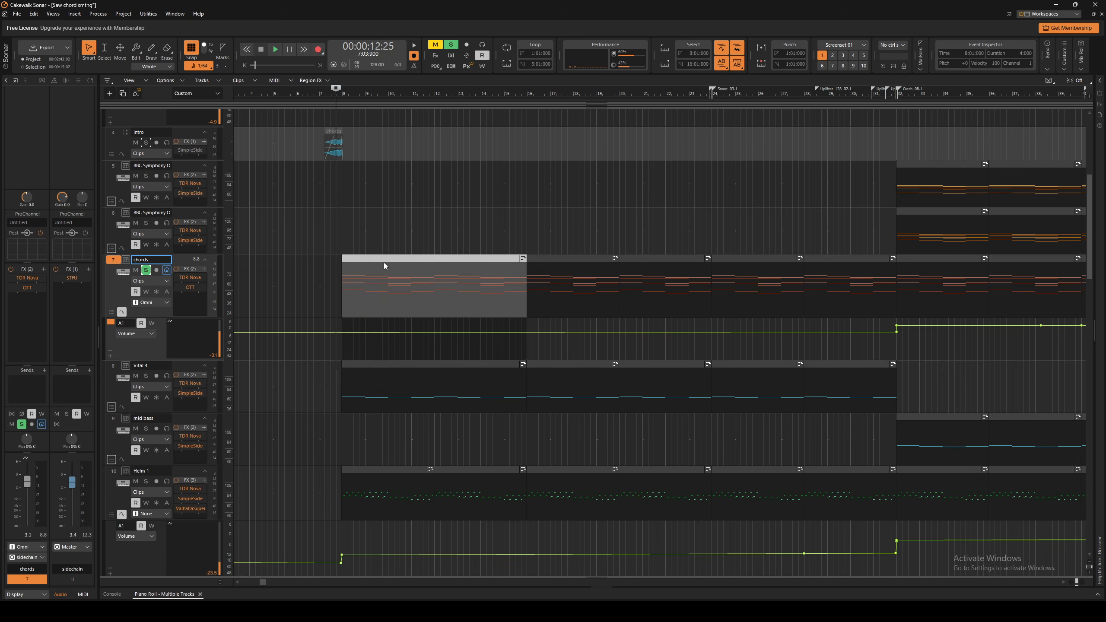
pyautogui.hotkey('shift', 'd')
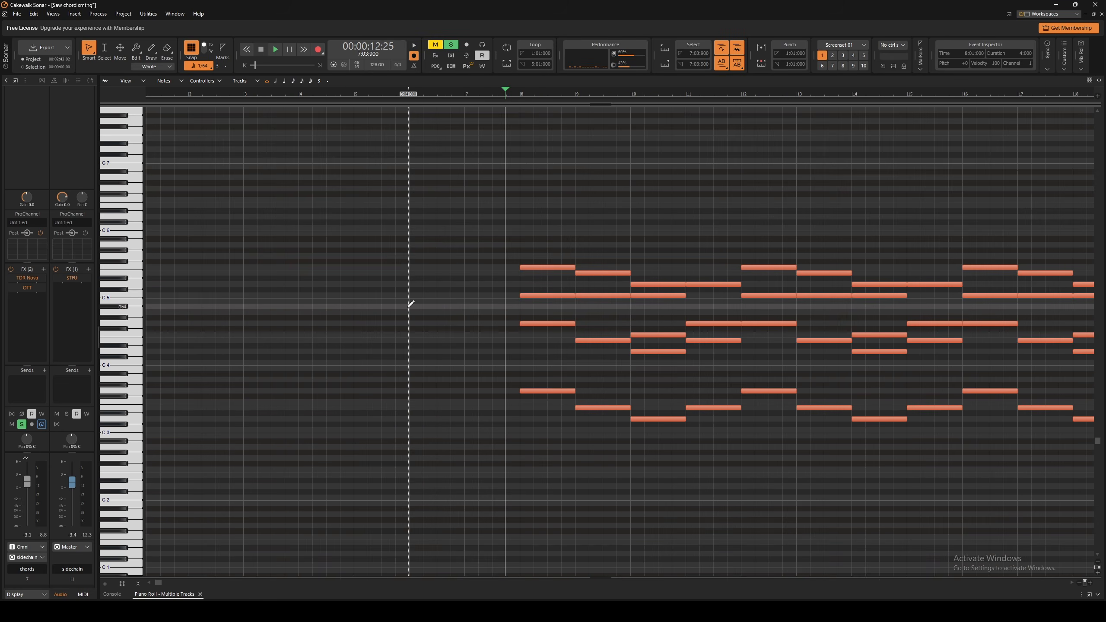
pyautogui.keyDown('ctrl'); pyautogui.hscroll(6, 422, 296); pyautogui.keyUp('ctrl')
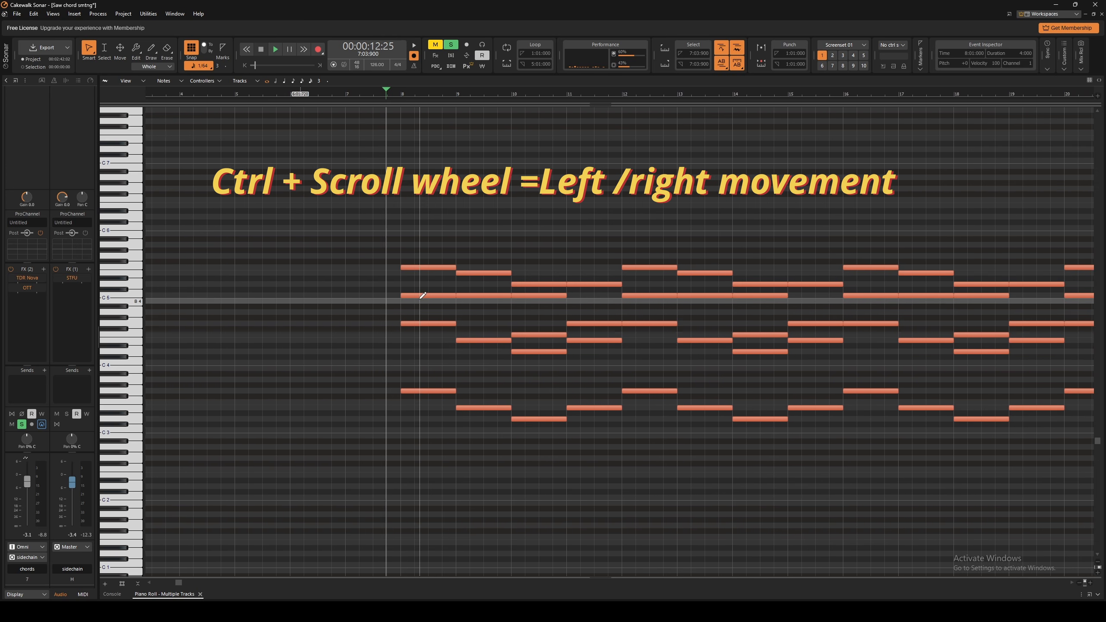
pyautogui.keyDown('ctrl'); pyautogui.hscroll(-3, 417, 298); pyautogui.keyUp('ctrl')
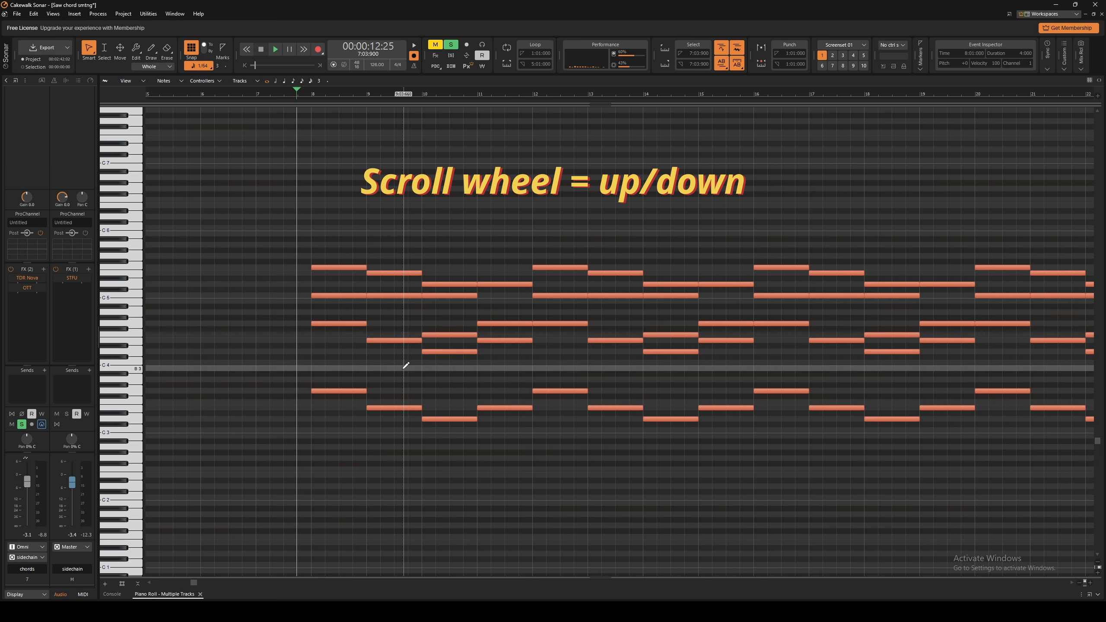
pyautogui.scroll(1, 407, 379)
pyautogui.scroll(-3, 407, 385)
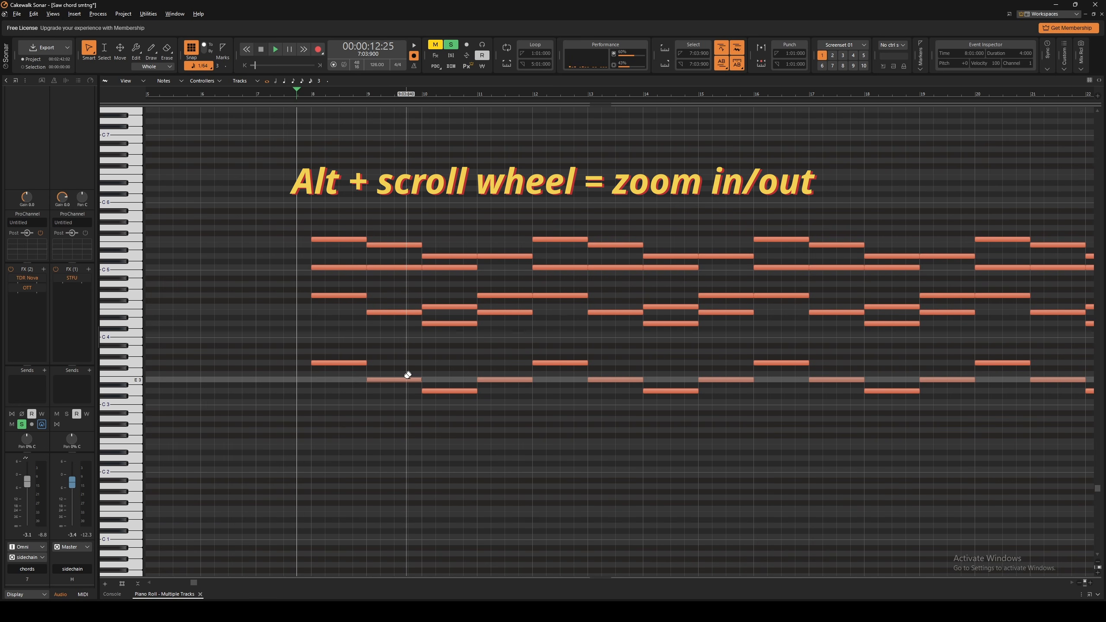
pyautogui.keyDown('alt'); pyautogui.scroll(3, 404, 401); pyautogui.keyUp('alt')
pyautogui.keyDown('alt'); pyautogui.scroll(-4, 404, 401); pyautogui.keyUp('alt')
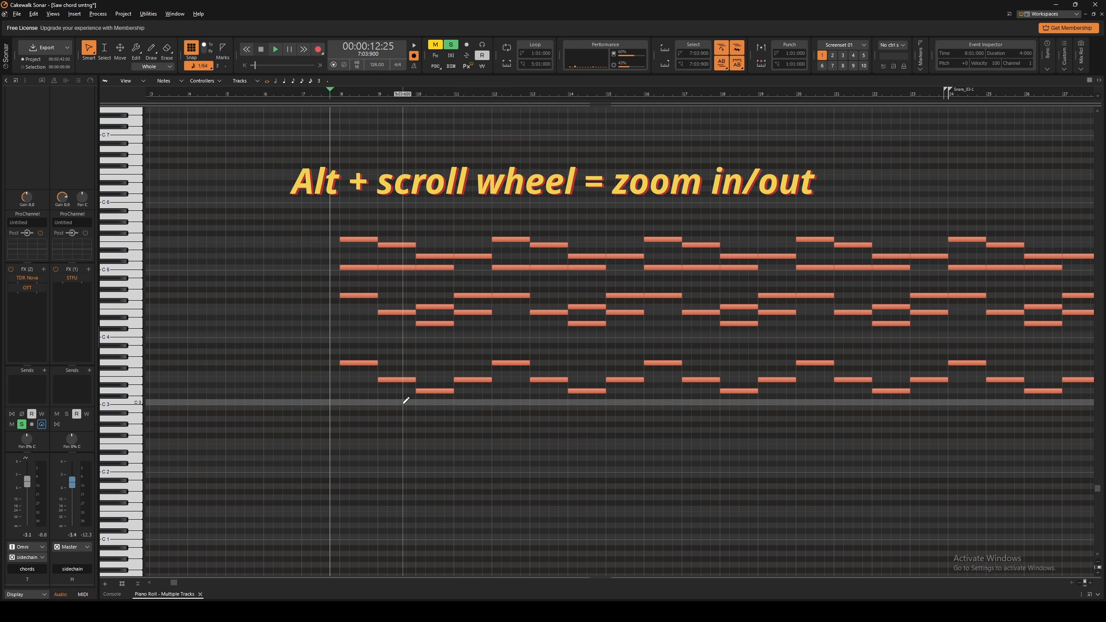
pyautogui.keyDown('alt'); pyautogui.scroll(3, 405, 400); pyautogui.keyUp('alt')
pyautogui.keyDown('alt'); pyautogui.scroll(-2, 404, 400); pyautogui.keyUp('alt')
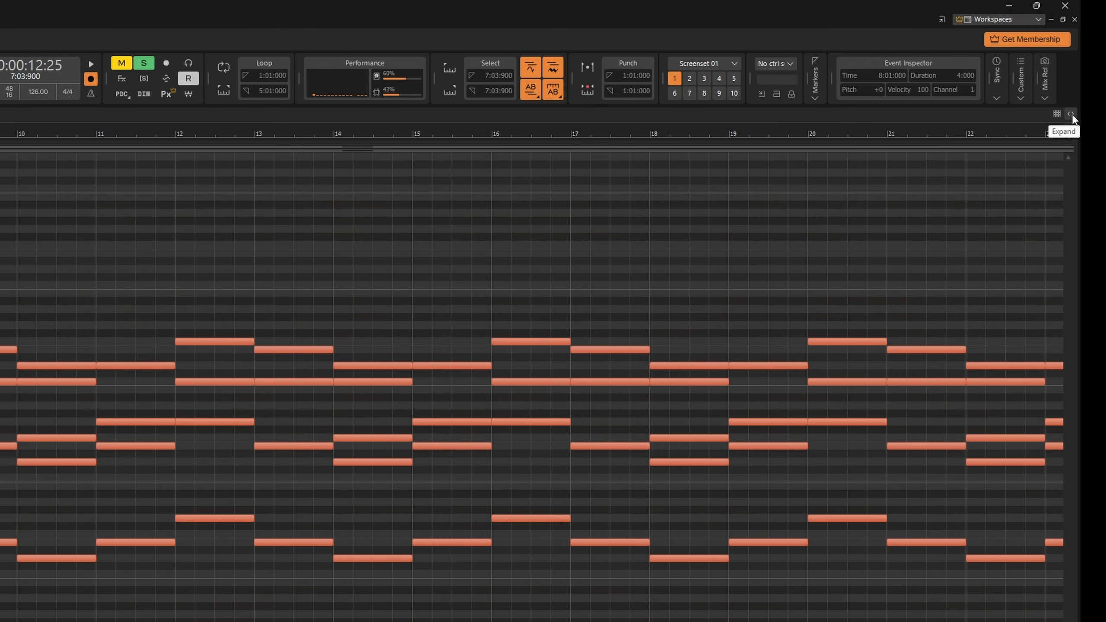
# Expand the Piano Roll's track list, widen it to reveal the mute, solo and instrument columns, and stop playback.
pyautogui.click(1070, 114)
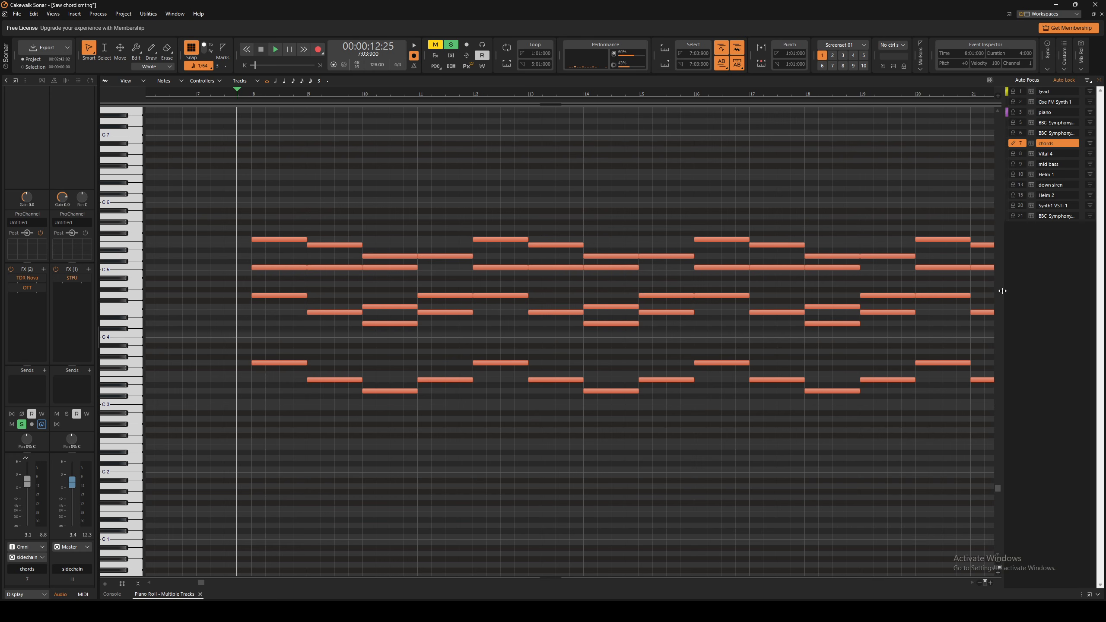
pyautogui.moveTo(1003, 290); pyautogui.dragTo(908, 288)
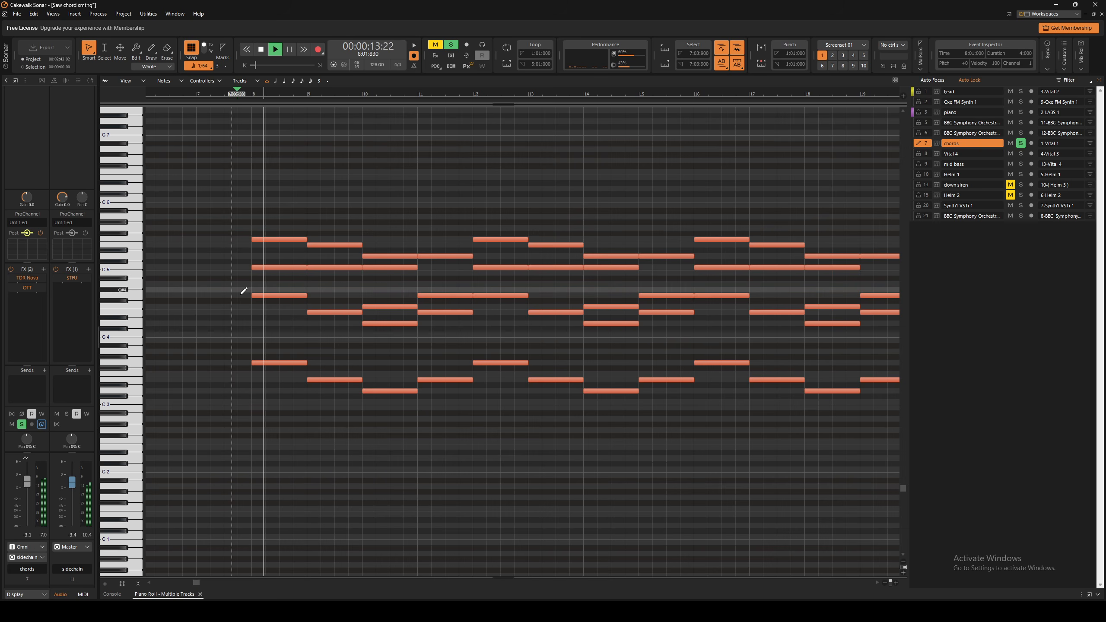
pyautogui.press('space')
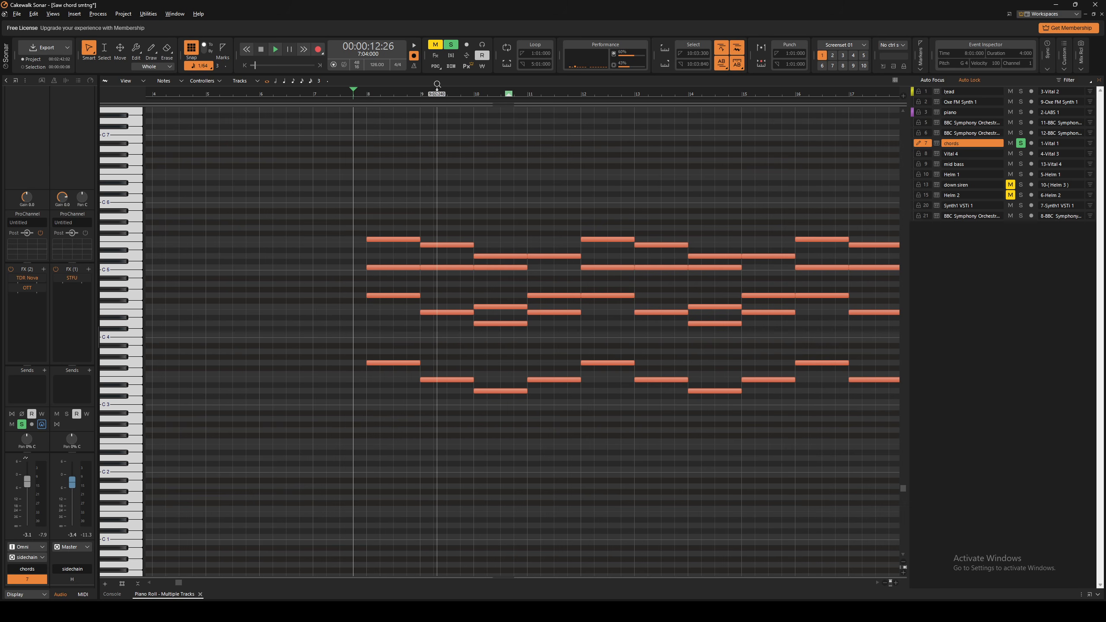
# Adjust the Piano Roll's timeline zoom around measure 9 and return to the track view.
pyautogui.scroll(3, 437, 93)
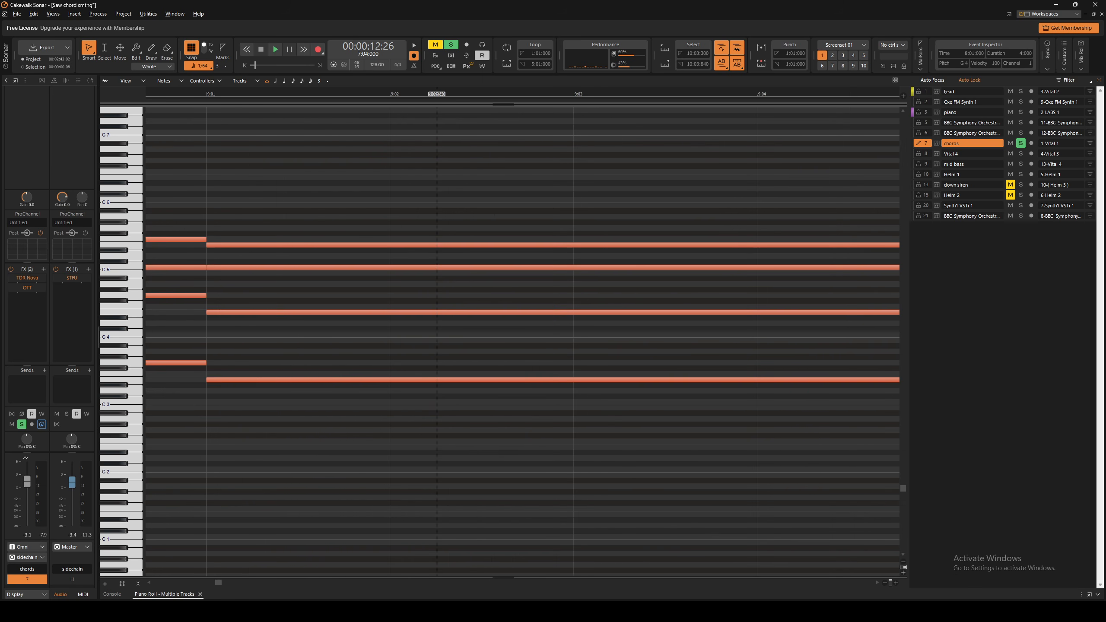
pyautogui.scroll(-1, 437, 94)
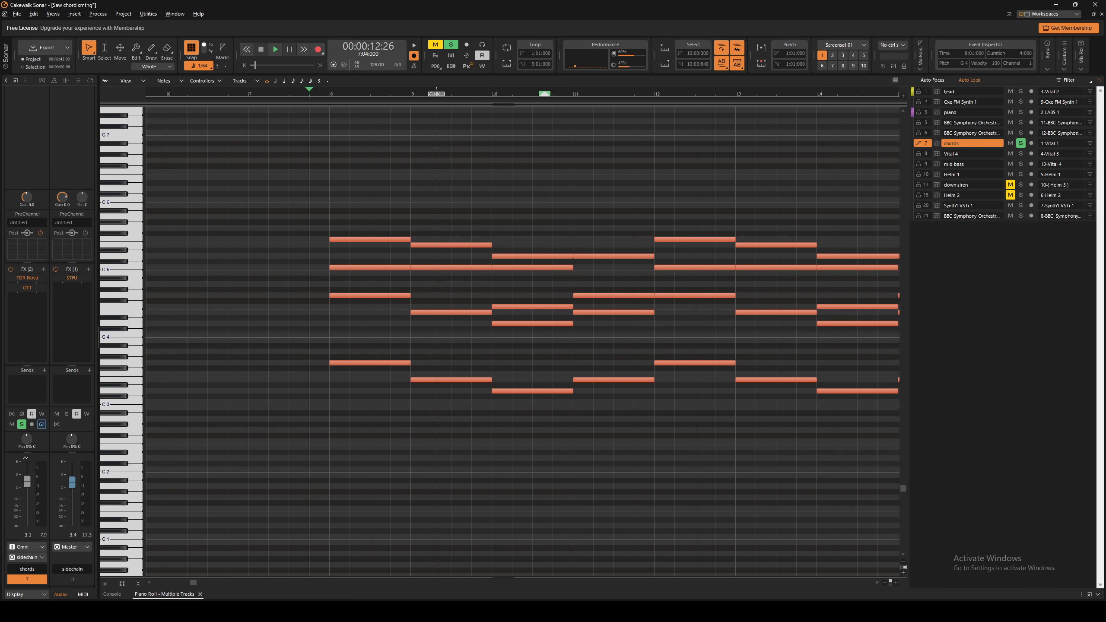
pyautogui.click(414, 98)
pyautogui.moveTo(418, 86); pyautogui.dragTo(468, 86)
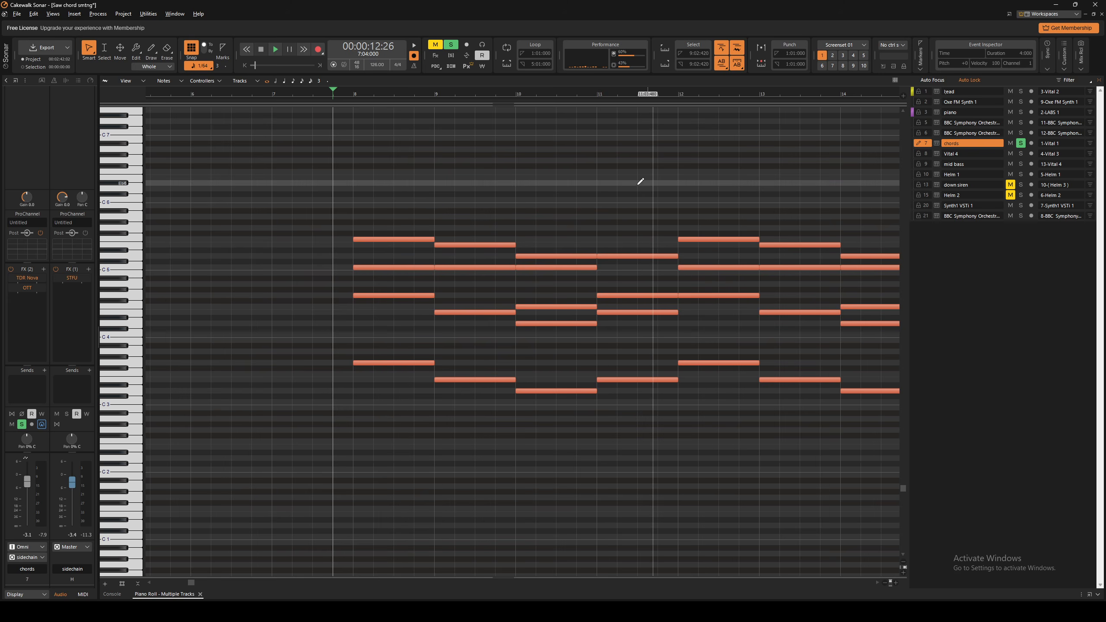
pyautogui.press('d')
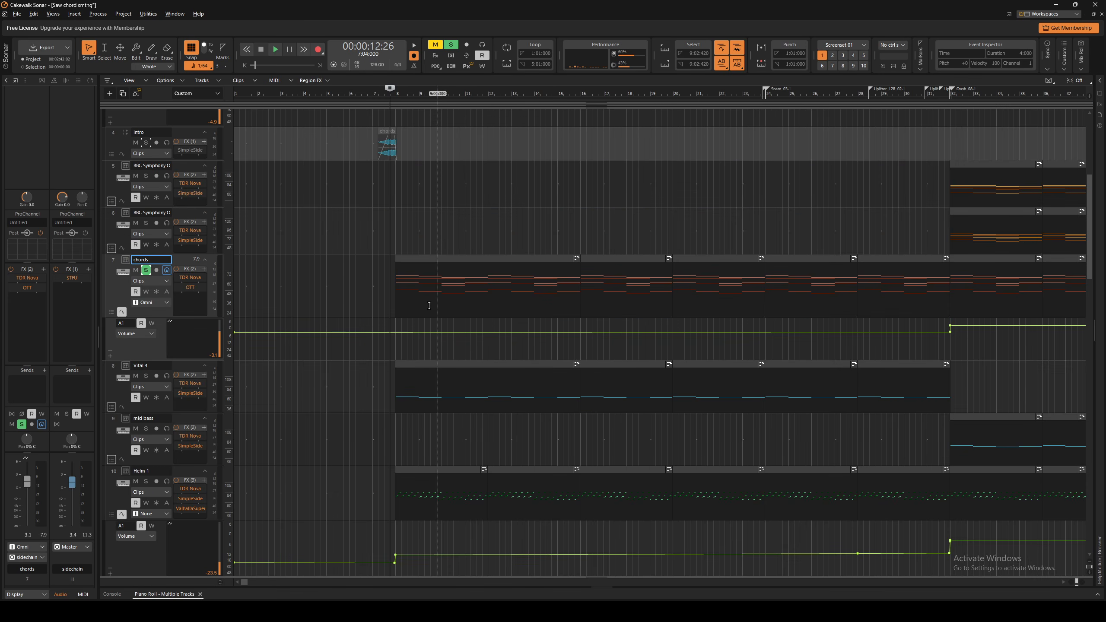
# Play the chords from just before measure 8, then audition the soloed intro track's clip that leads into it.
pyautogui.scroll(1, 436, 304)
pyautogui.click(473, 303)
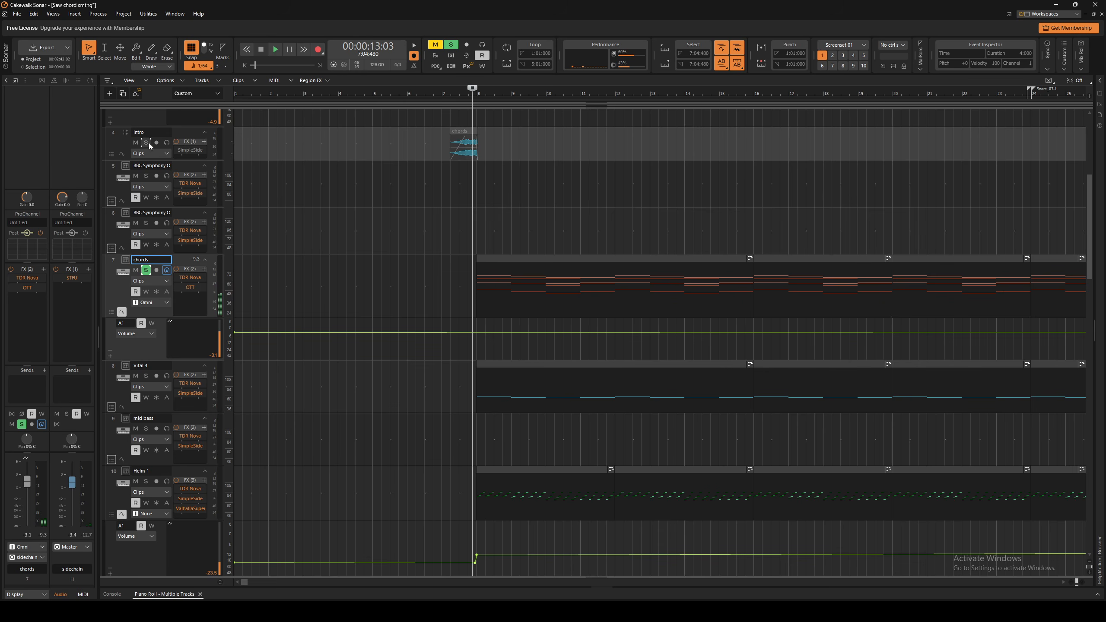
pyautogui.press('space')
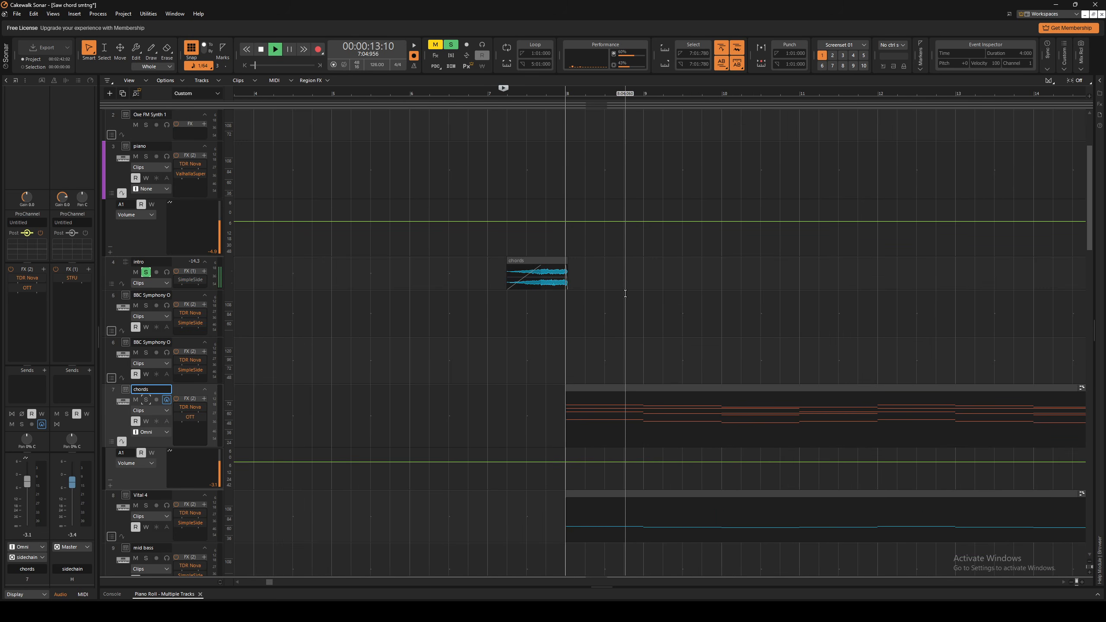
pyautogui.press('space')
# Split the chords audio clip at measure 9 and insert a new audio track above the chords track.
pyautogui.scroll(-3, 649, 282)
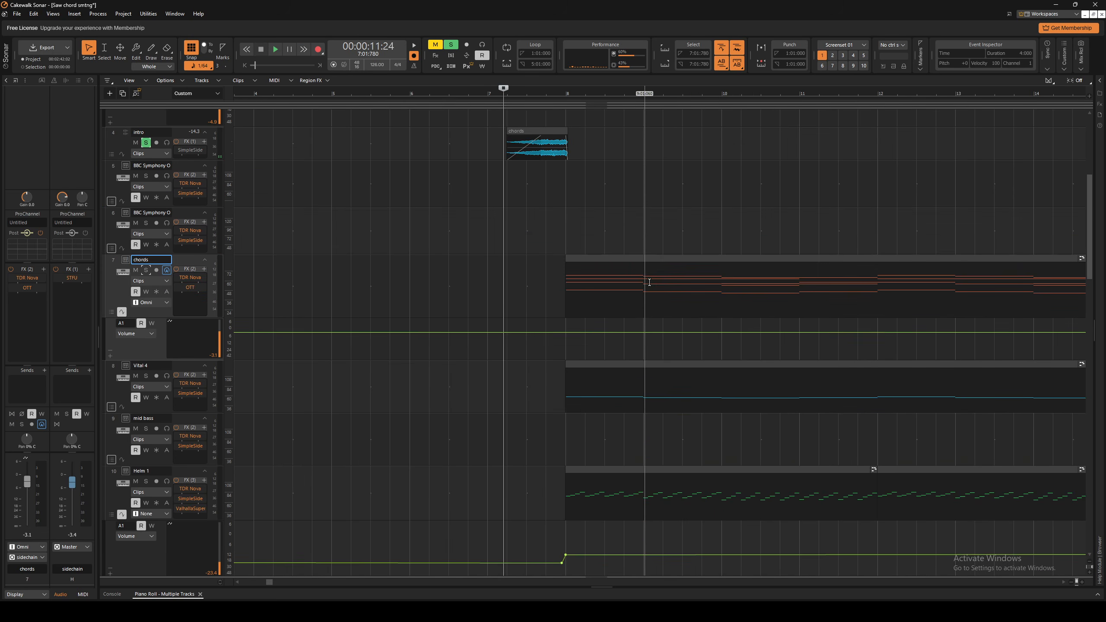
pyautogui.scroll(1, 649, 282)
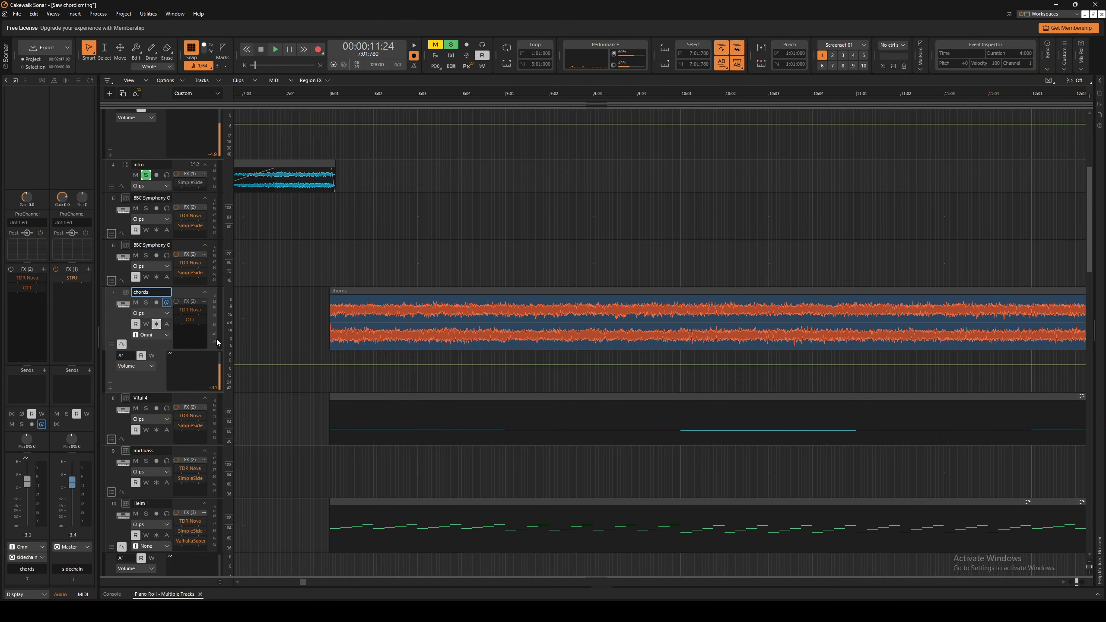
pyautogui.keyDown('alt'); pyautogui.click(505, 348); pyautogui.keyUp('alt')
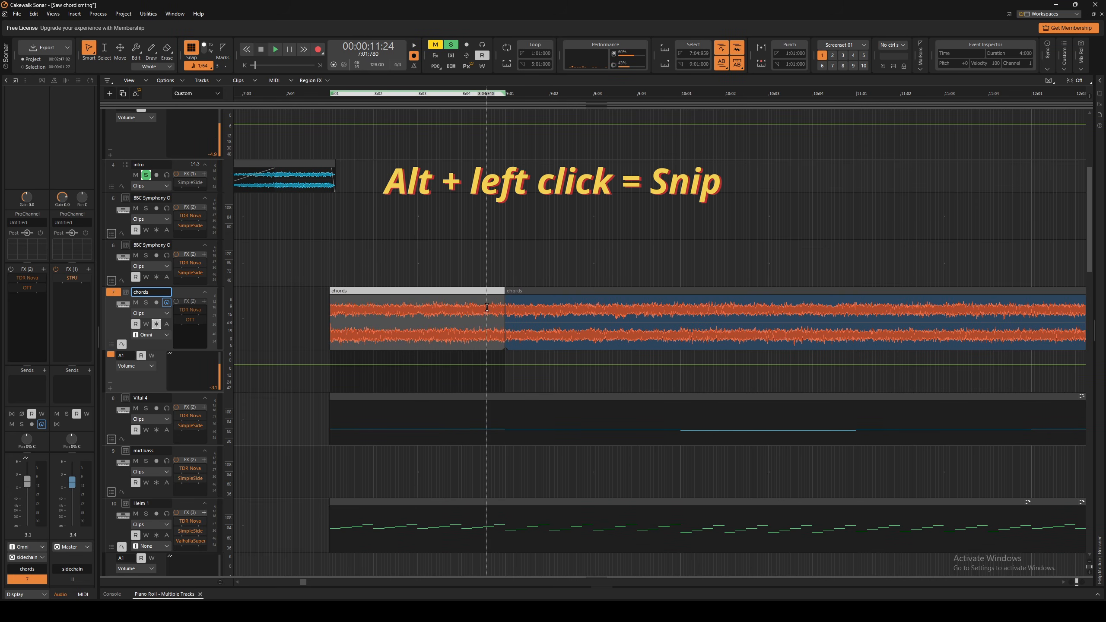
pyautogui.rightClick(119, 322)
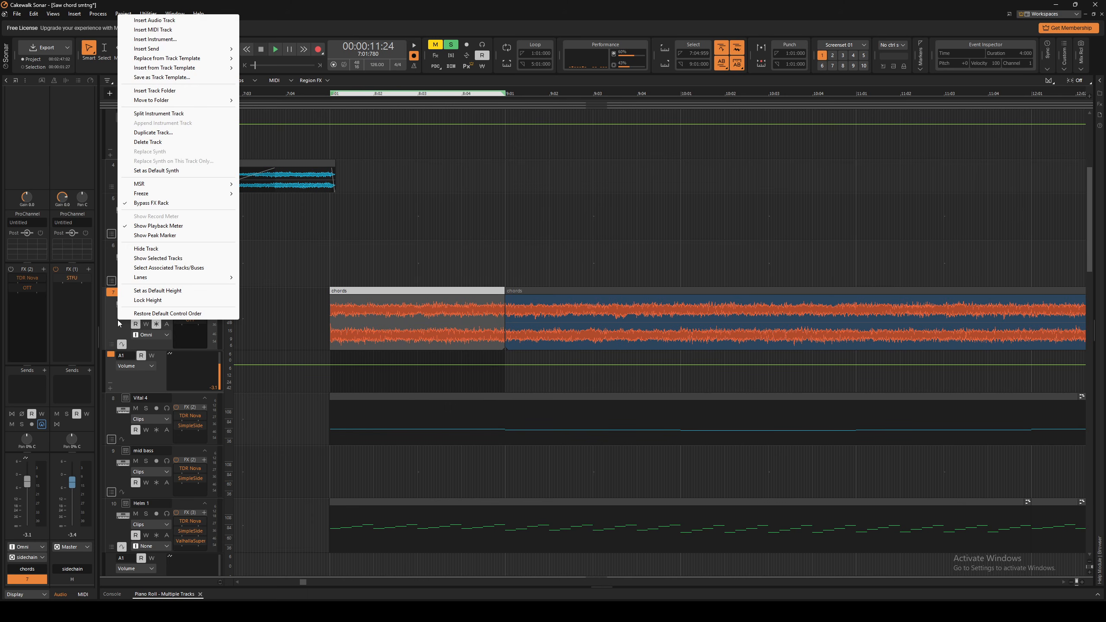
pyautogui.click(176, 21)
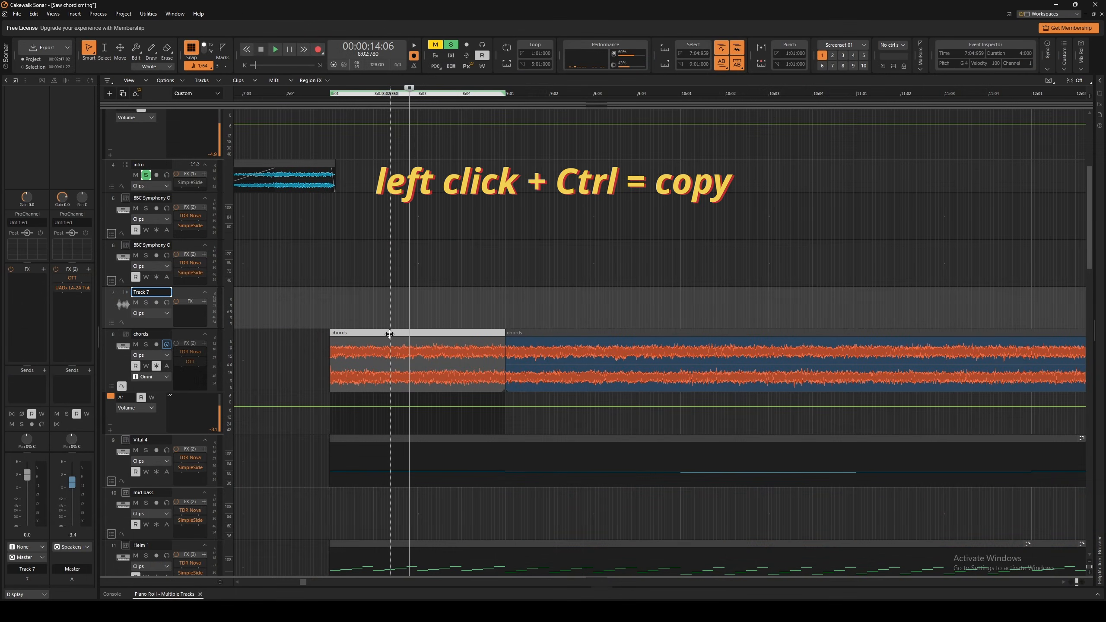
# Copy the one-measure chords clip at measure 8 onto Track 7 at the same position.
pyautogui.moveTo(390, 333); pyautogui.dragTo(389, 334)
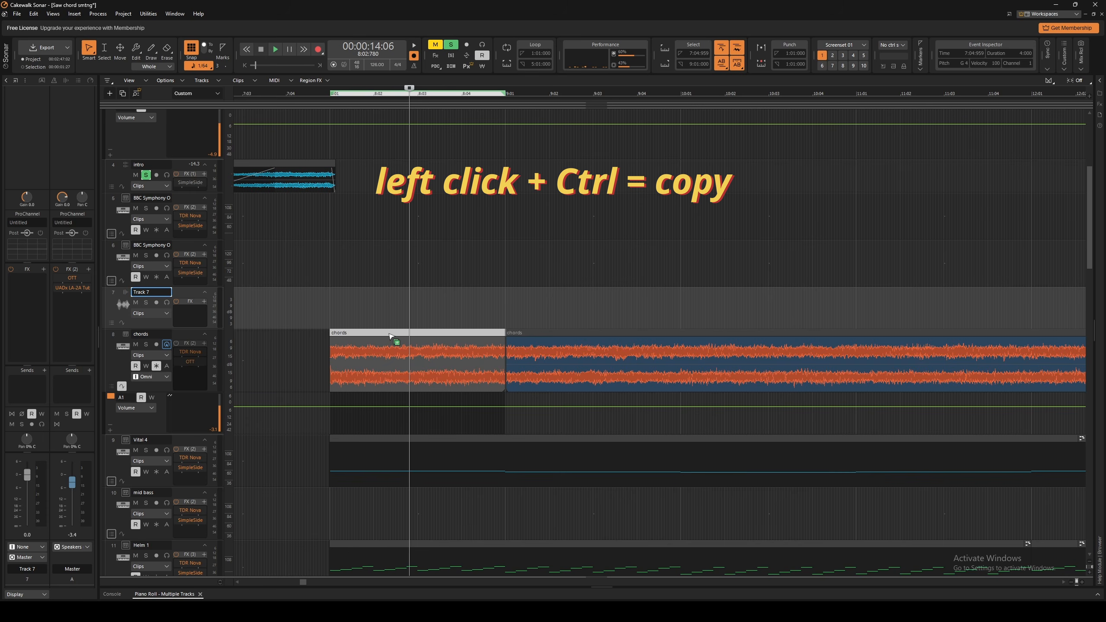
pyautogui.moveTo(390, 335); pyautogui.dragTo(390, 323)
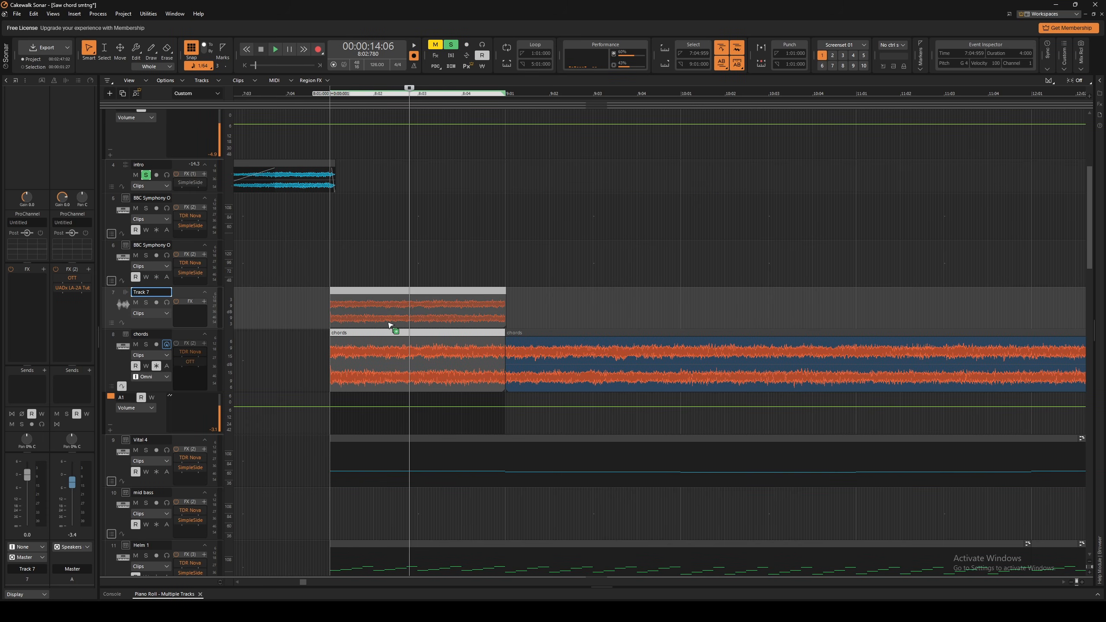
pyautogui.moveTo(390, 324); pyautogui.dragTo(390, 325)
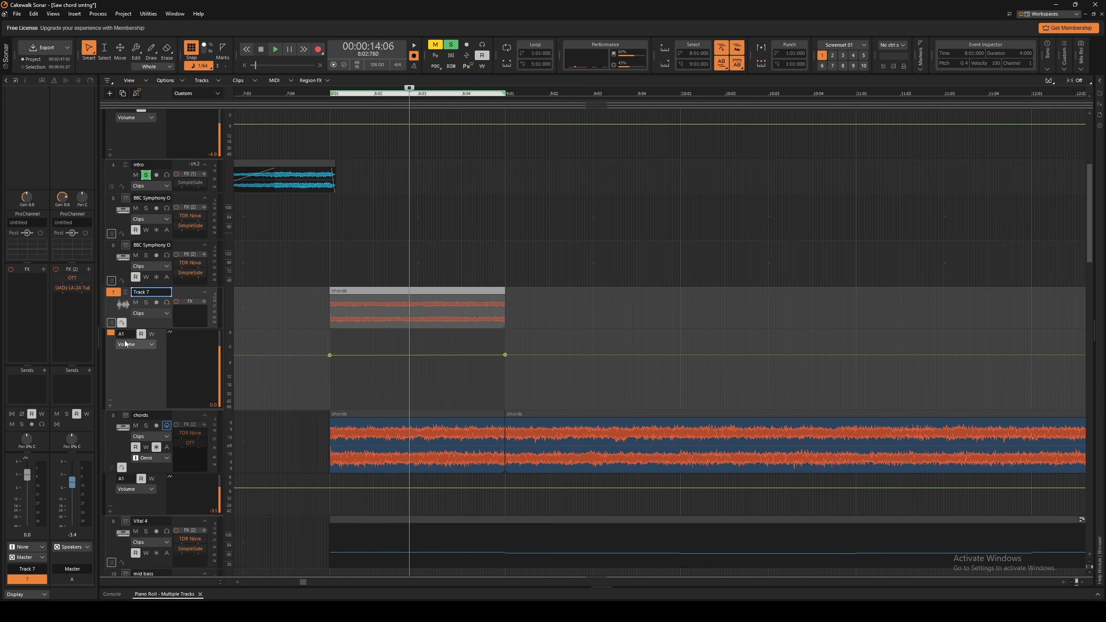
# Delete the volume envelope that was copied onto Track 7 along with the clip.
pyautogui.scroll(-1, 408, 352)
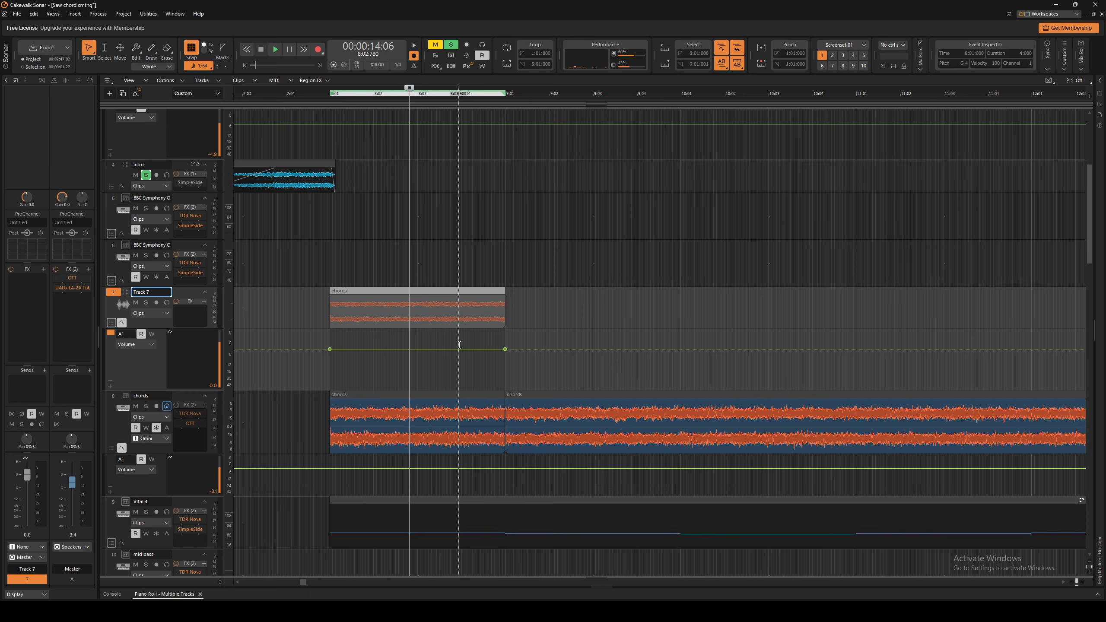
pyautogui.rightClick(377, 347)
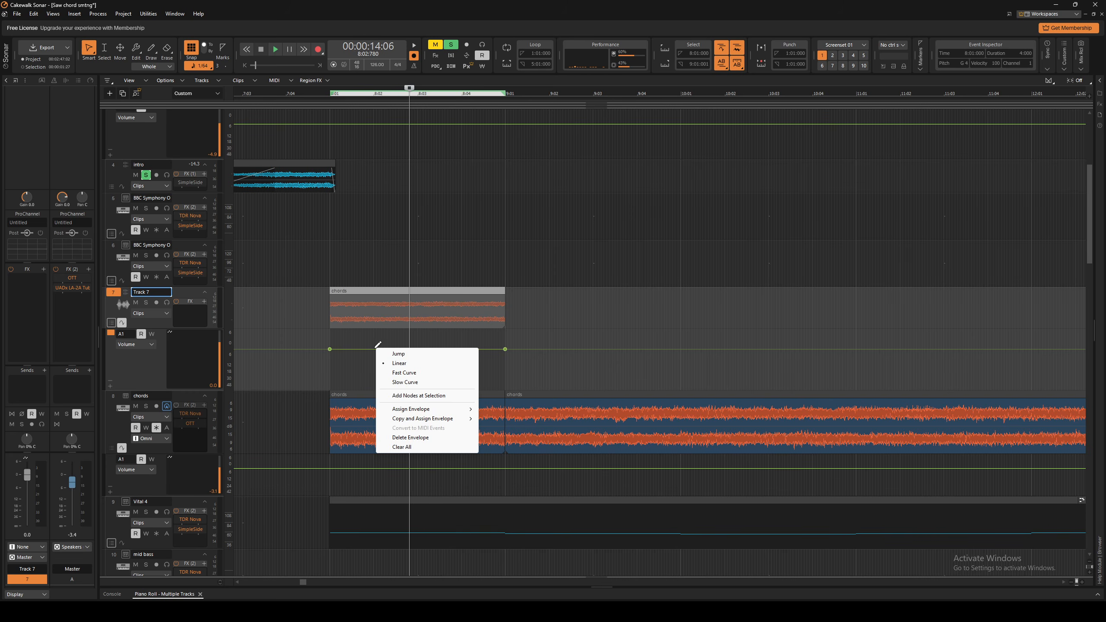
pyautogui.click(410, 437)
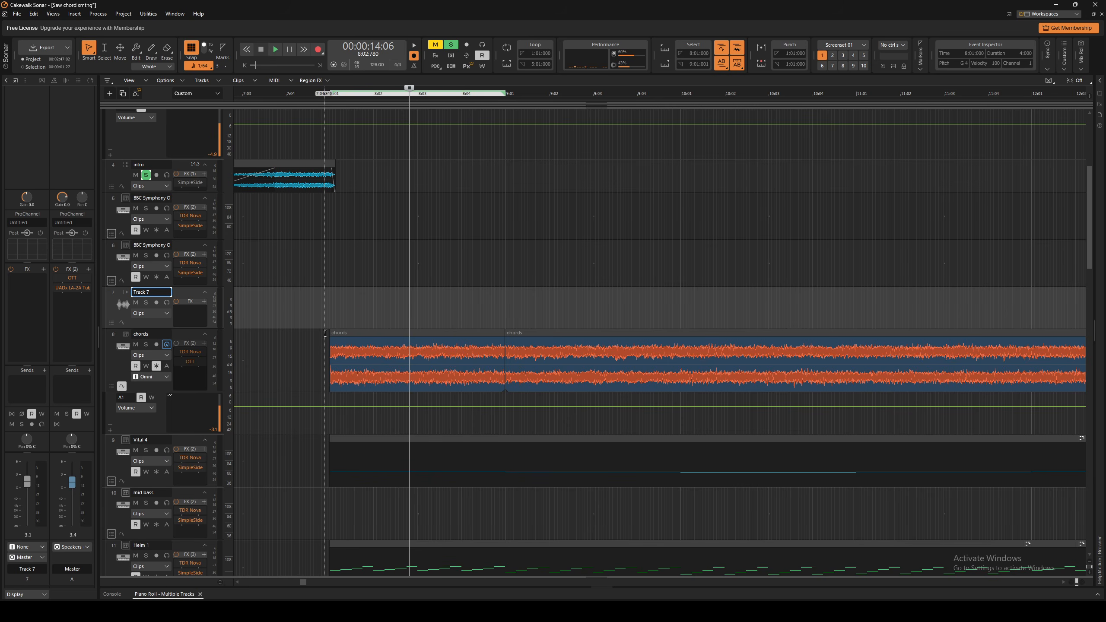
# Select only the one-measure chords clip at measure 8, without its volume envelope, and copy it onto Track 7 at the same position.
pyautogui.moveTo(324, 335); pyautogui.dragTo(505, 366)
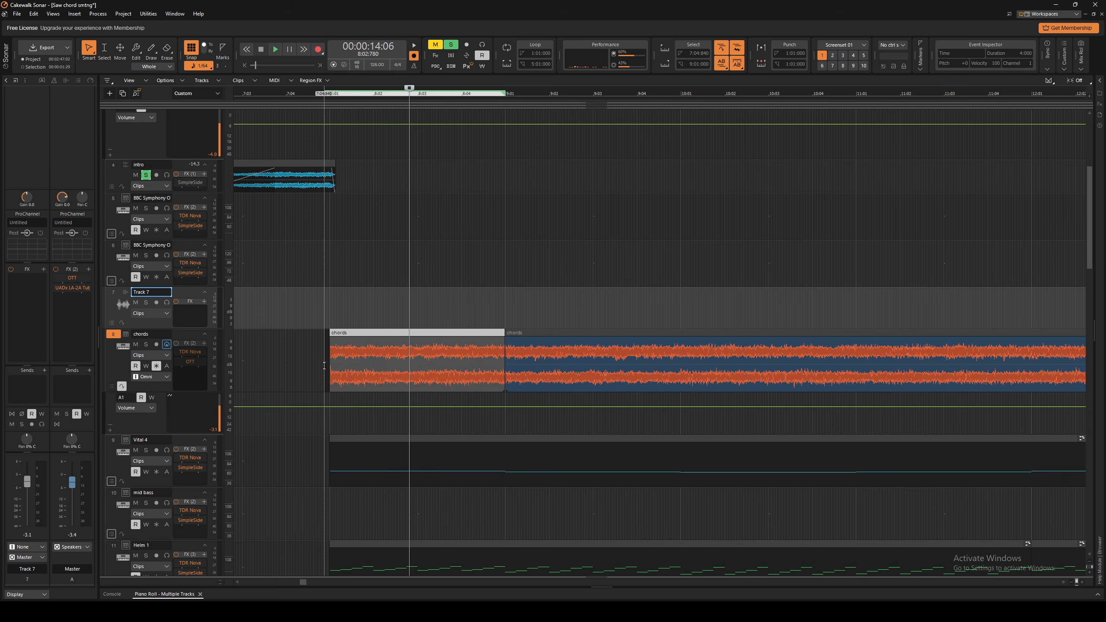
pyautogui.moveTo(306, 336); pyautogui.dragTo(496, 378)
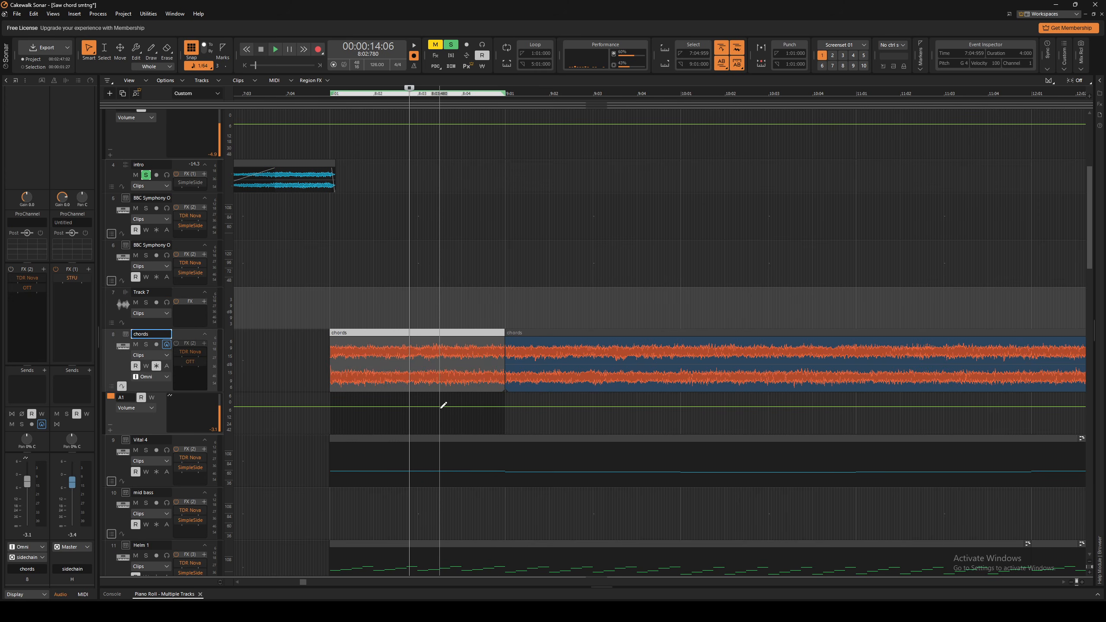
pyautogui.moveTo(316, 343); pyautogui.dragTo(505, 369)
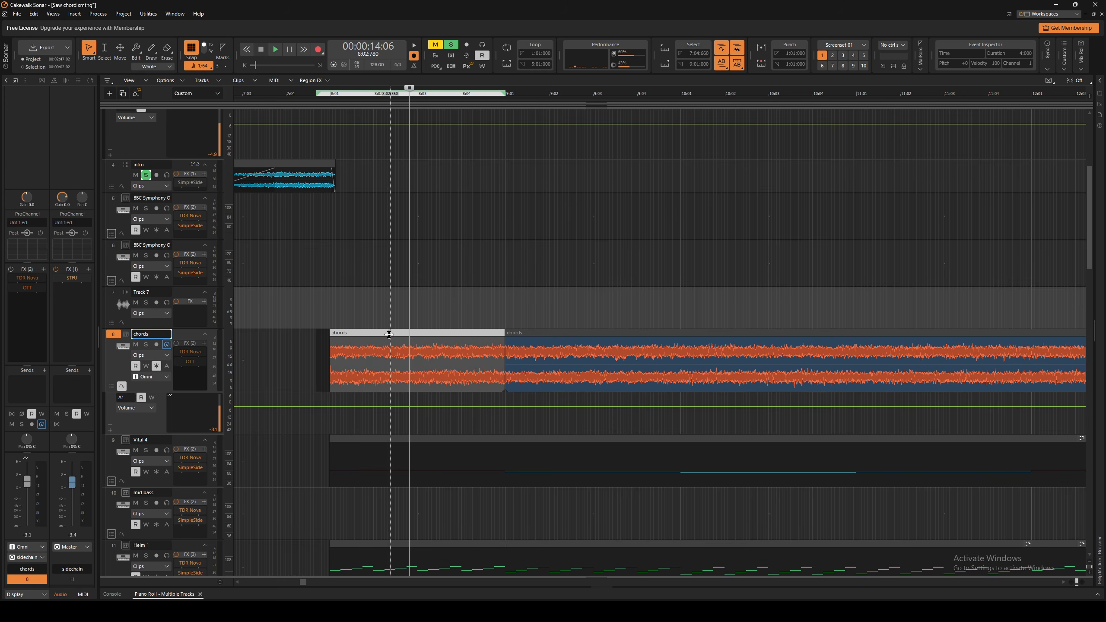
pyautogui.moveTo(388, 335); pyautogui.dragTo(389, 324)
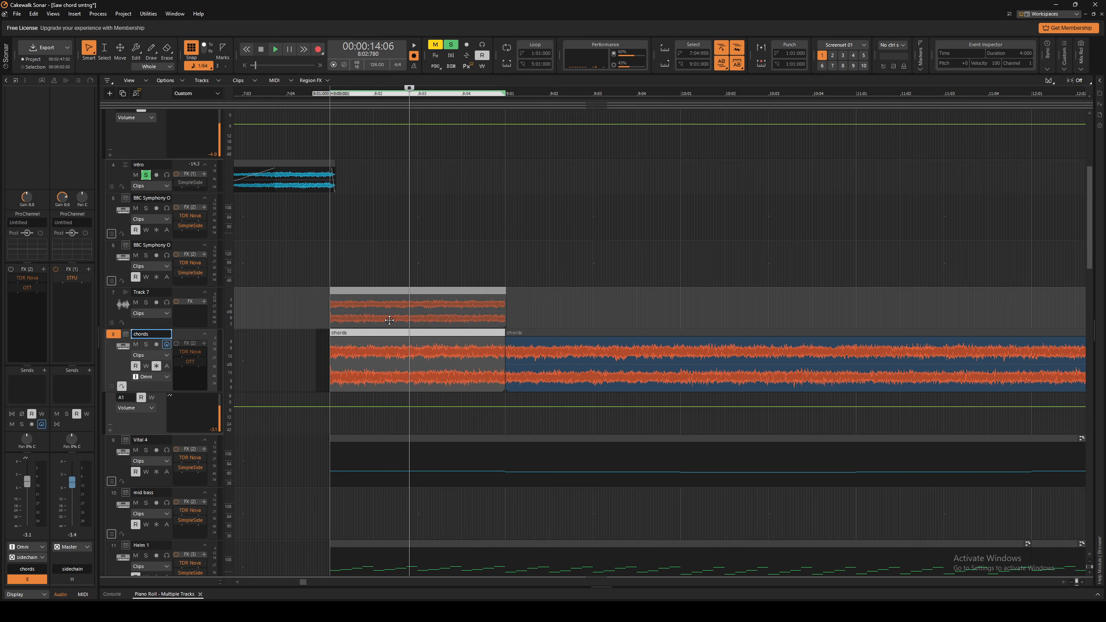
pyautogui.moveTo(390, 323); pyautogui.dragTo(391, 322)
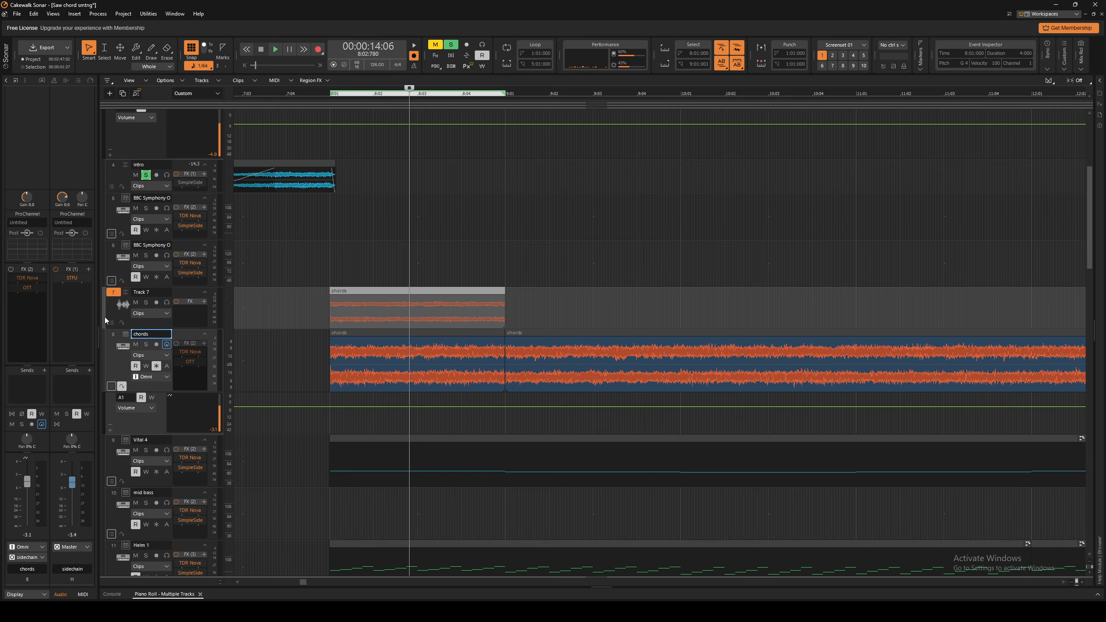
# Solo Track 7 in place of the intro track and audition its chords clip from just before measure 8.
pyautogui.click(146, 302)
pyautogui.click(326, 335)
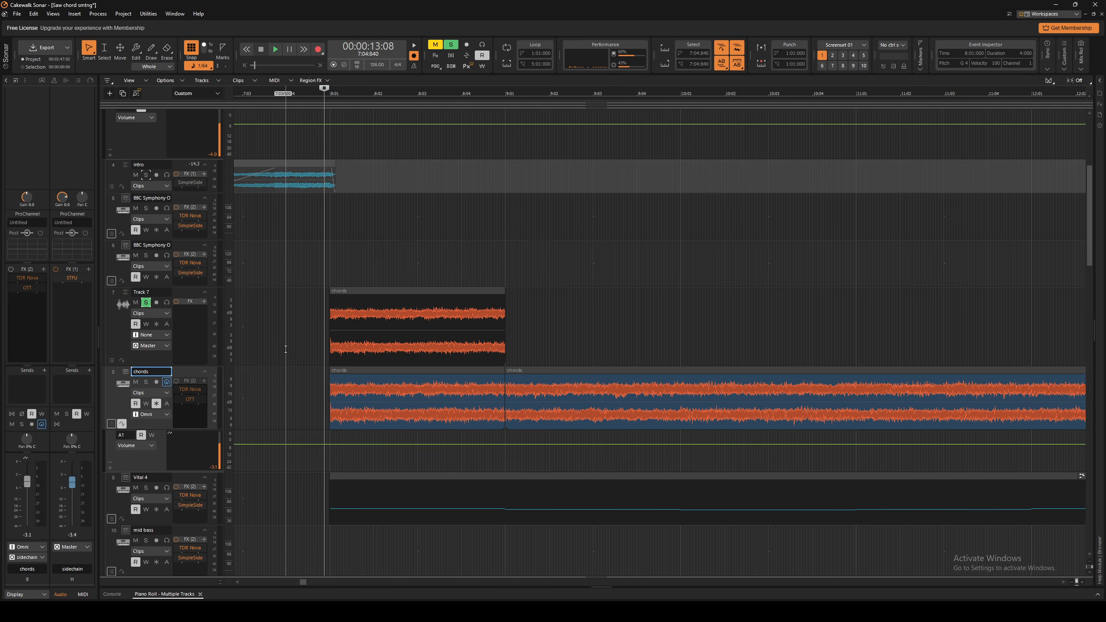
pyautogui.press('space')
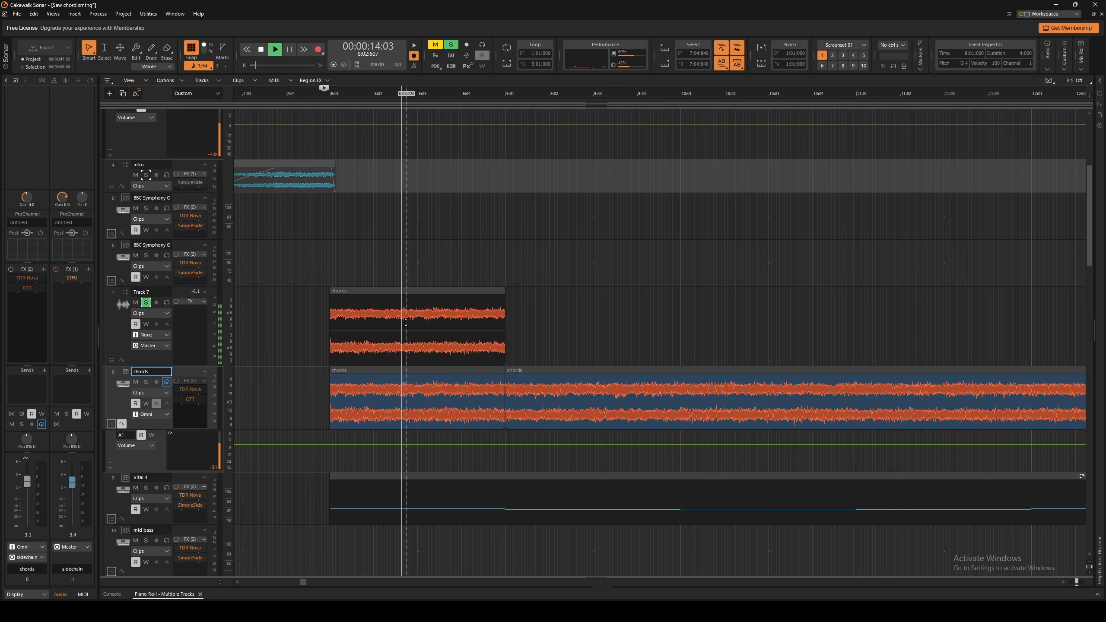
pyautogui.press('space')
# Fade in the Track 7 clip until about halfway between beats 2 and 3, and add a short fade-out at its end.
pyautogui.scroll(1, 377, 311)
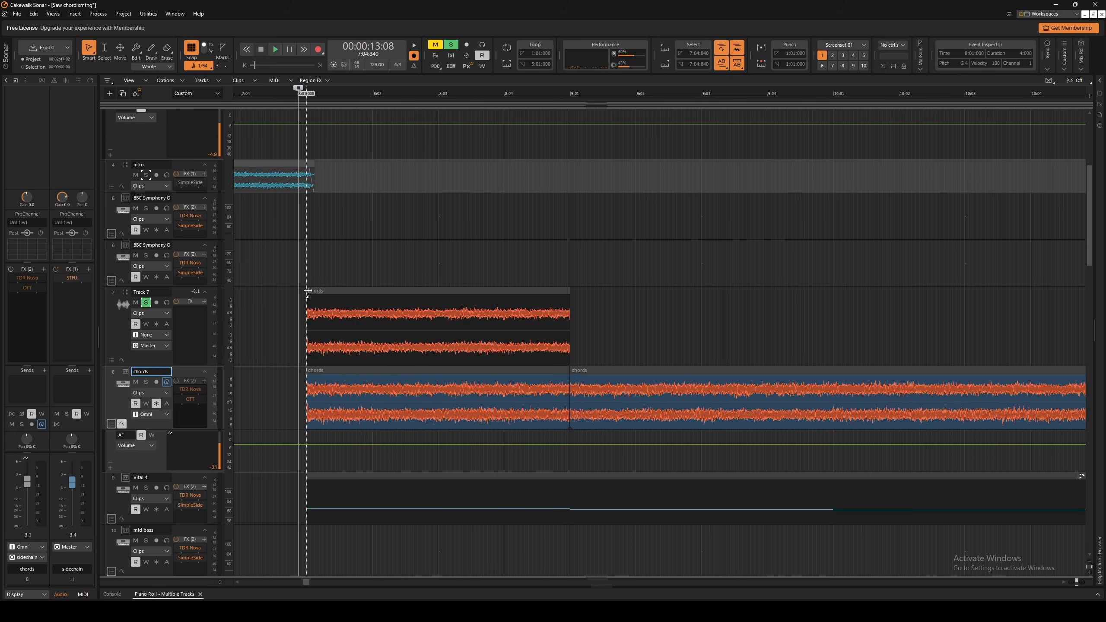
pyautogui.moveTo(308, 291); pyautogui.dragTo(416, 291)
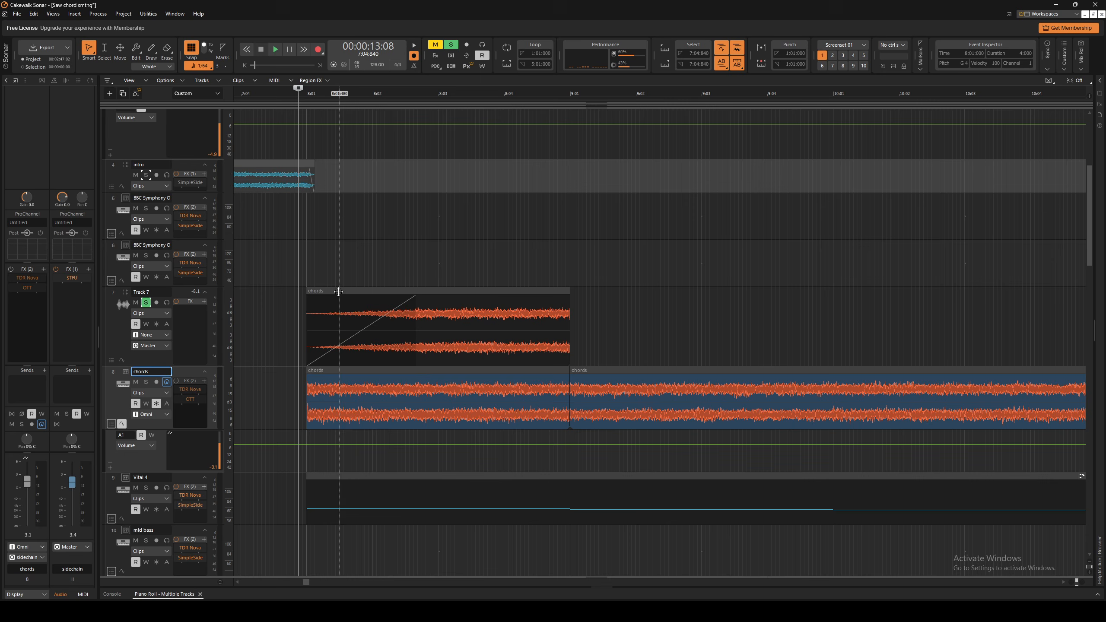
pyautogui.click(545, 283)
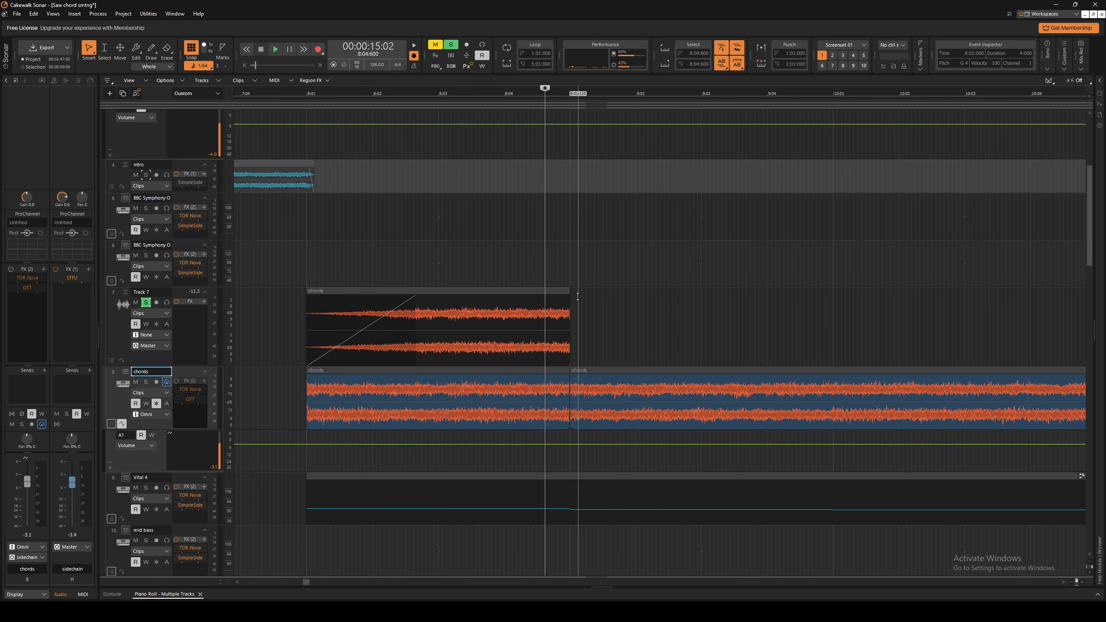
pyautogui.moveTo(569, 291); pyautogui.dragTo(551, 292)
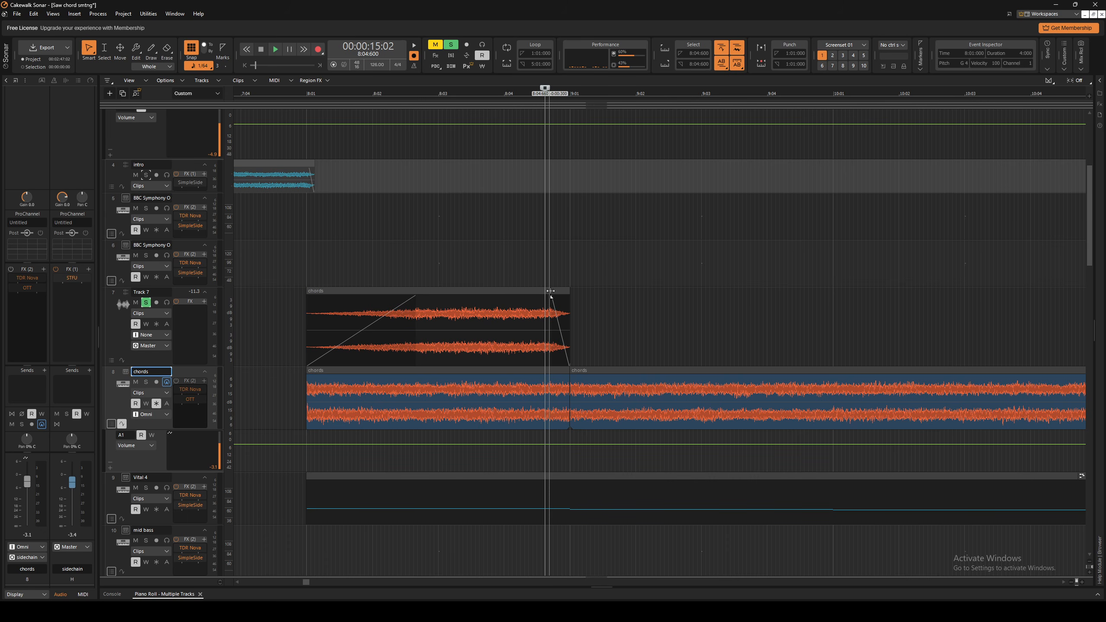
# Play the faded Track 7 clip and lengthen its fade-in to about beat 4 of measure 8.
pyautogui.click(294, 249)
pyautogui.press('space')
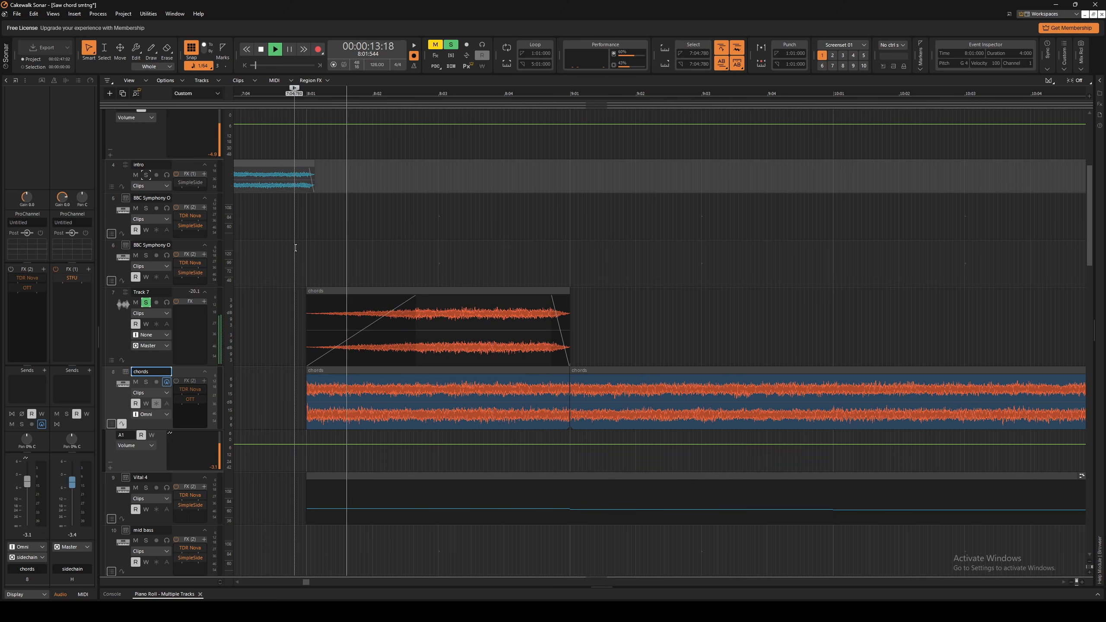
pyautogui.press('space')
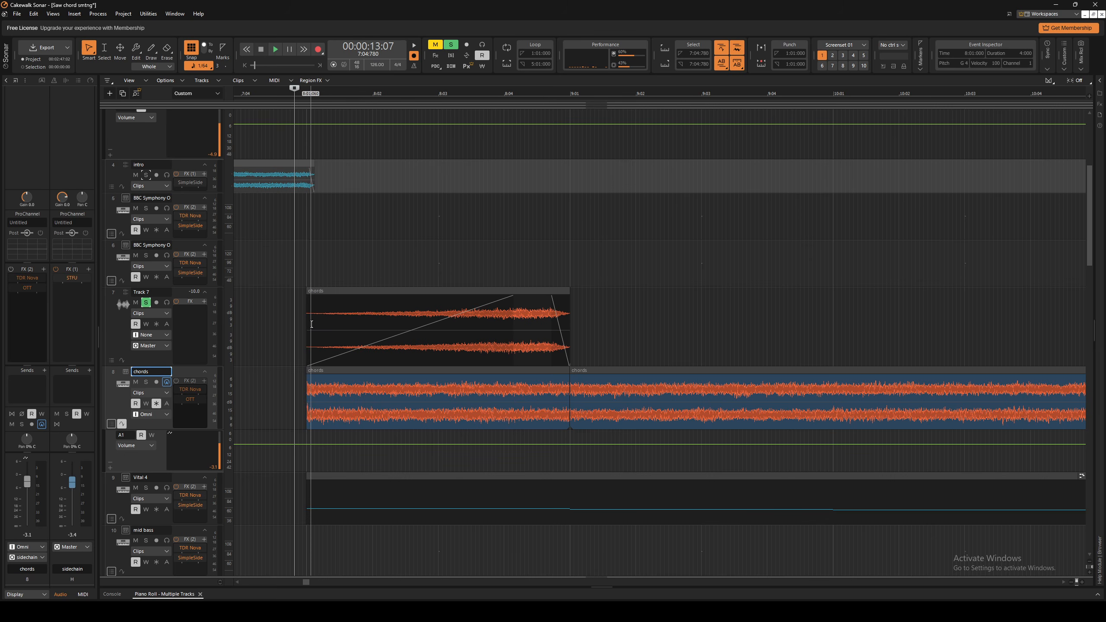
# Trim away the start of the Track 7 clip and move it to 7:03:600 so it ends just past measure 8.
pyautogui.moveTo(308, 324); pyautogui.dragTo(471, 328)
pyautogui.hscroll(-2, 475, 327)
pyautogui.moveTo(679, 292); pyautogui.dragTo(425, 309)
pyautogui.scroll(-2, 493, 327)
pyautogui.hscroll(1, 493, 326)
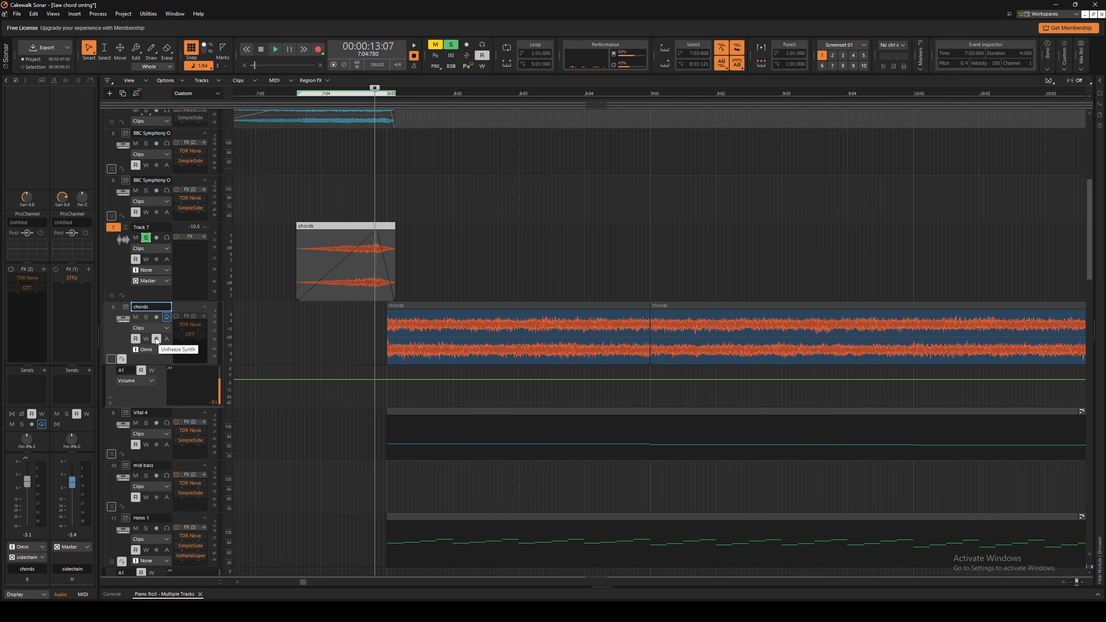
# Unfreeze the synth on the chords track.
pyautogui.click(156, 340)
pyautogui.scroll(-2, 644, 333)
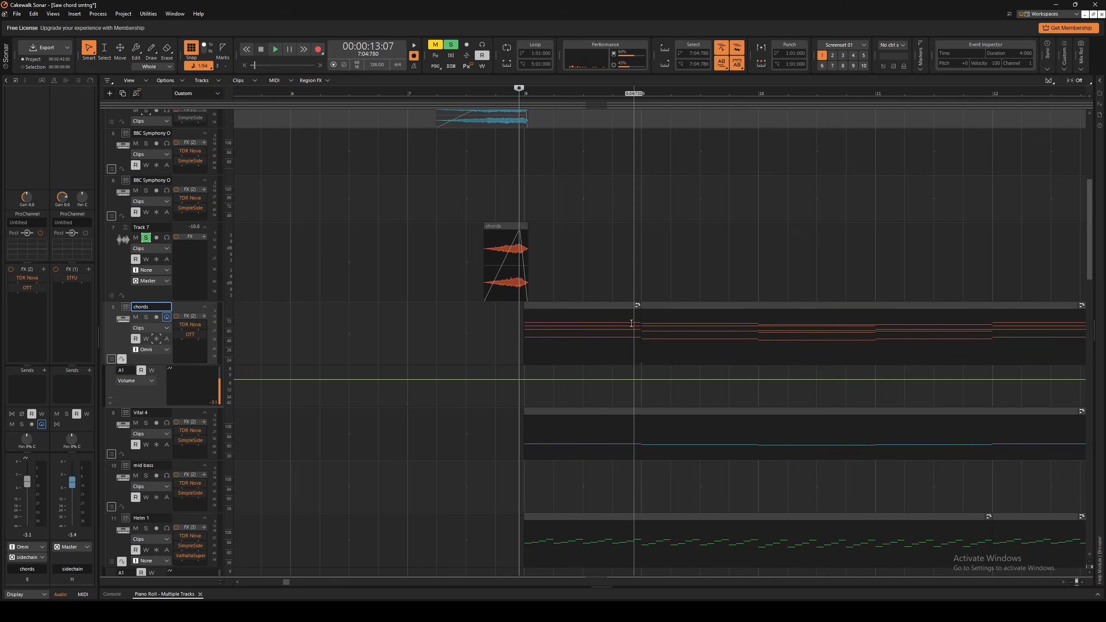
pyautogui.scroll(3, 697, 360)
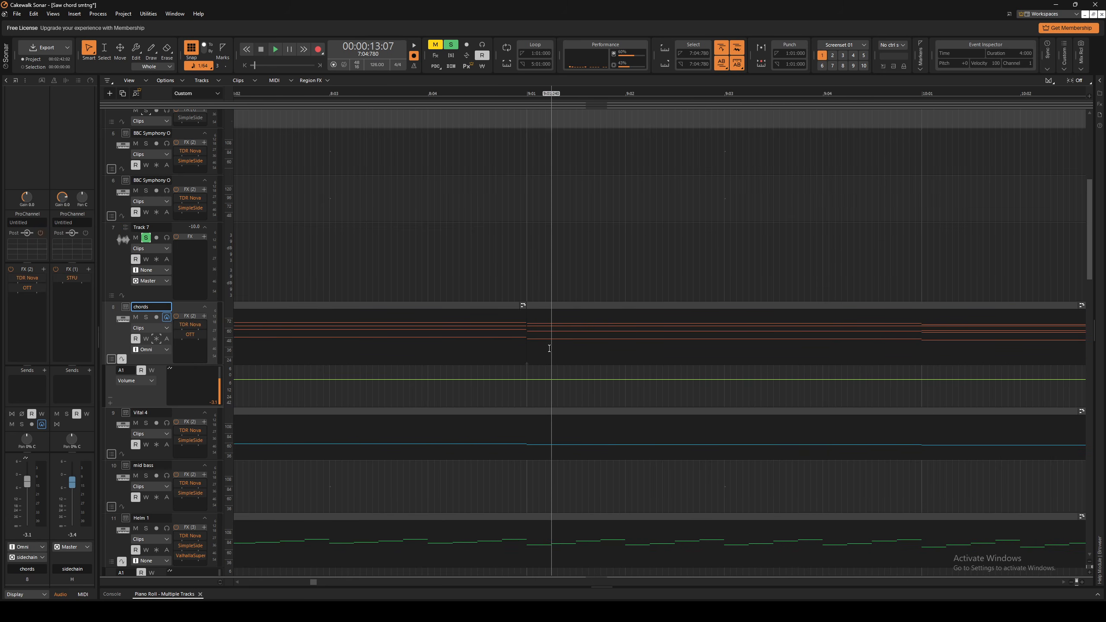
pyautogui.scroll(-2, 528, 333)
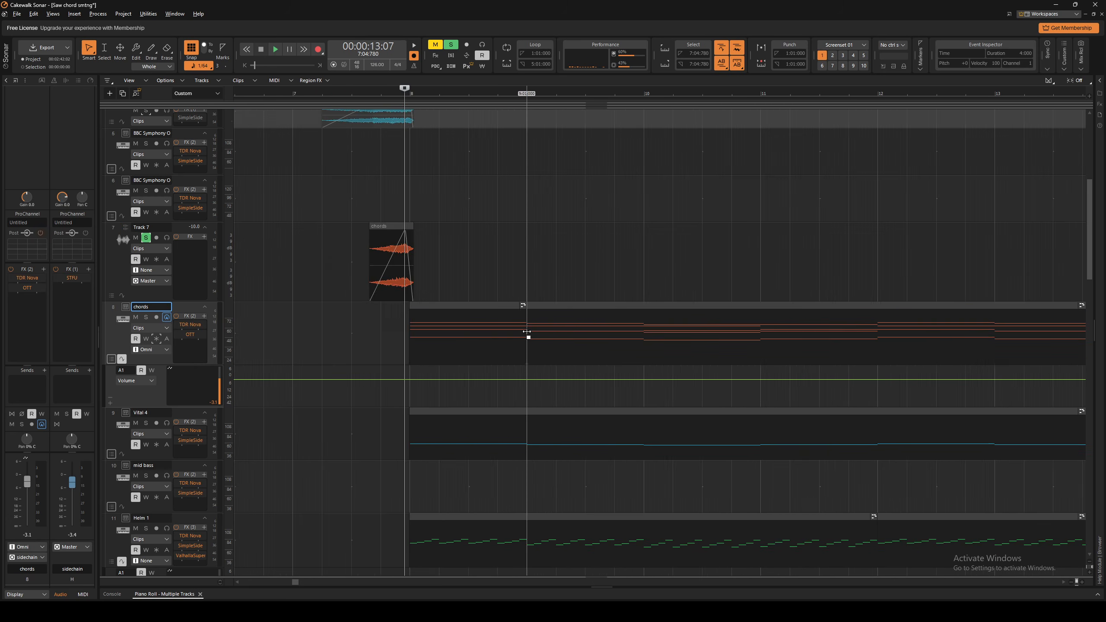
# Solo the chords track as well and play it across the start of measure 9.
pyautogui.click(505, 269)
pyautogui.click(146, 317)
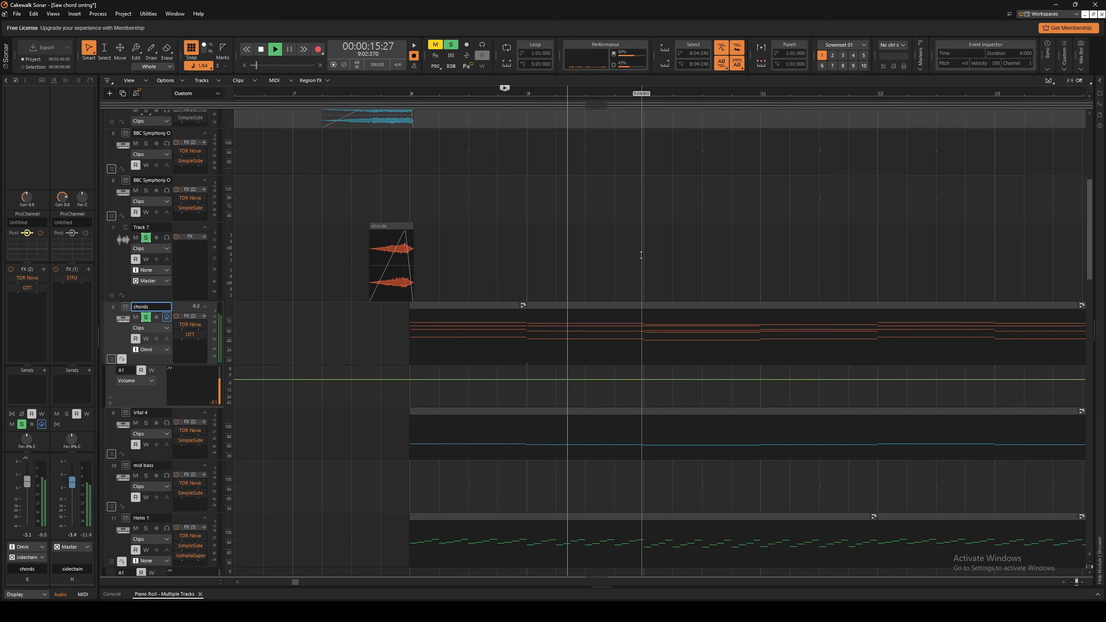
pyautogui.press('space')
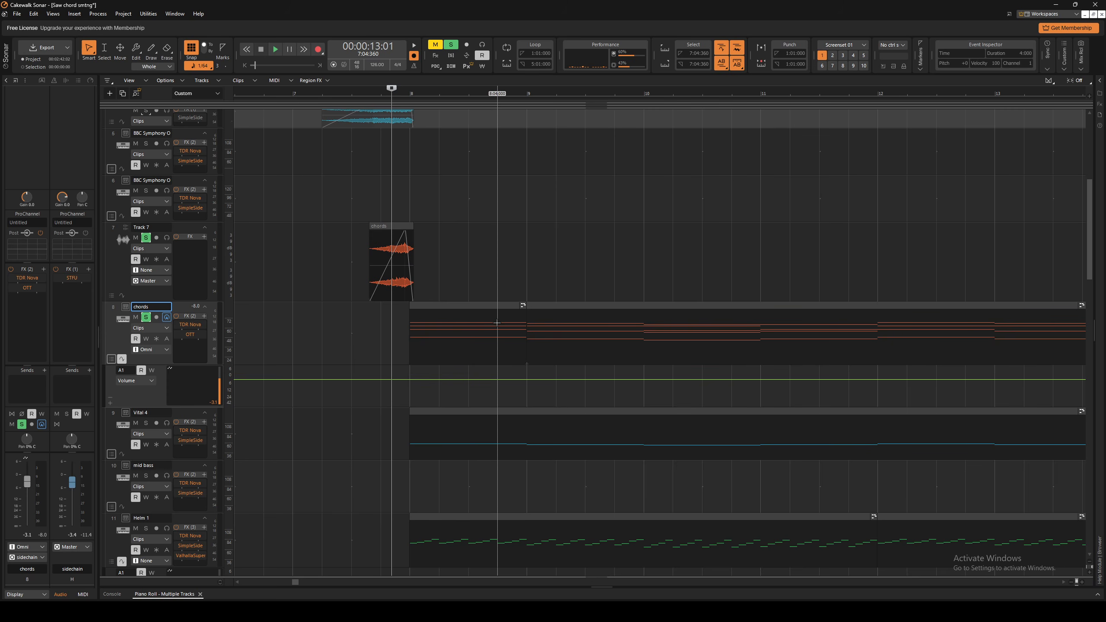
# Select both split MIDI clips on the chords track and bounce them into a single clip.
pyautogui.moveTo(497, 322); pyautogui.dragTo(607, 342)
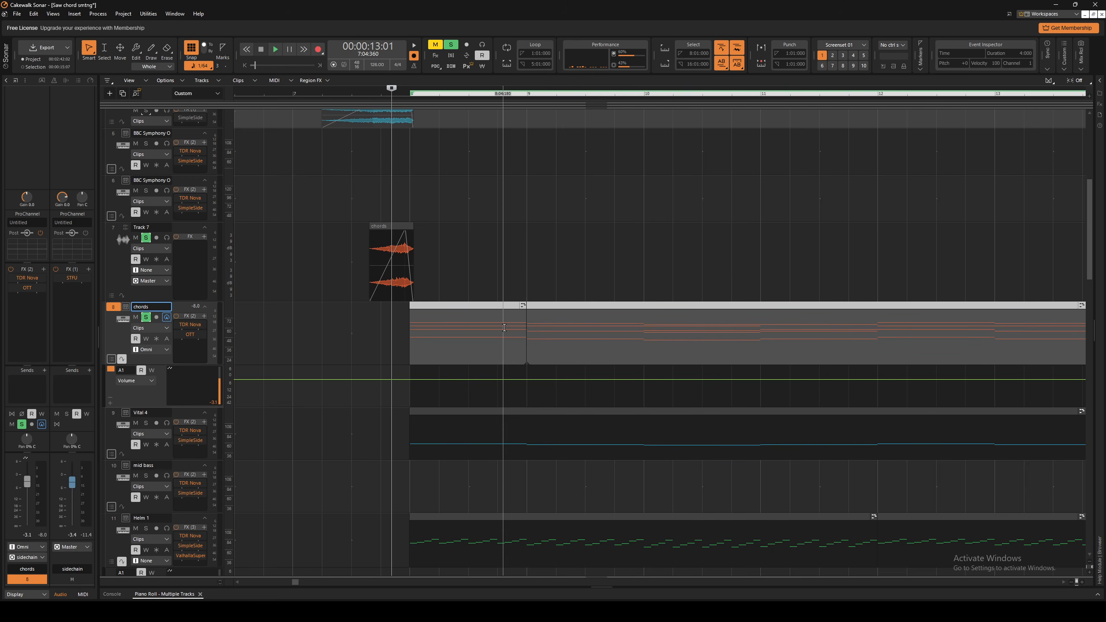
pyautogui.rightClick(546, 327)
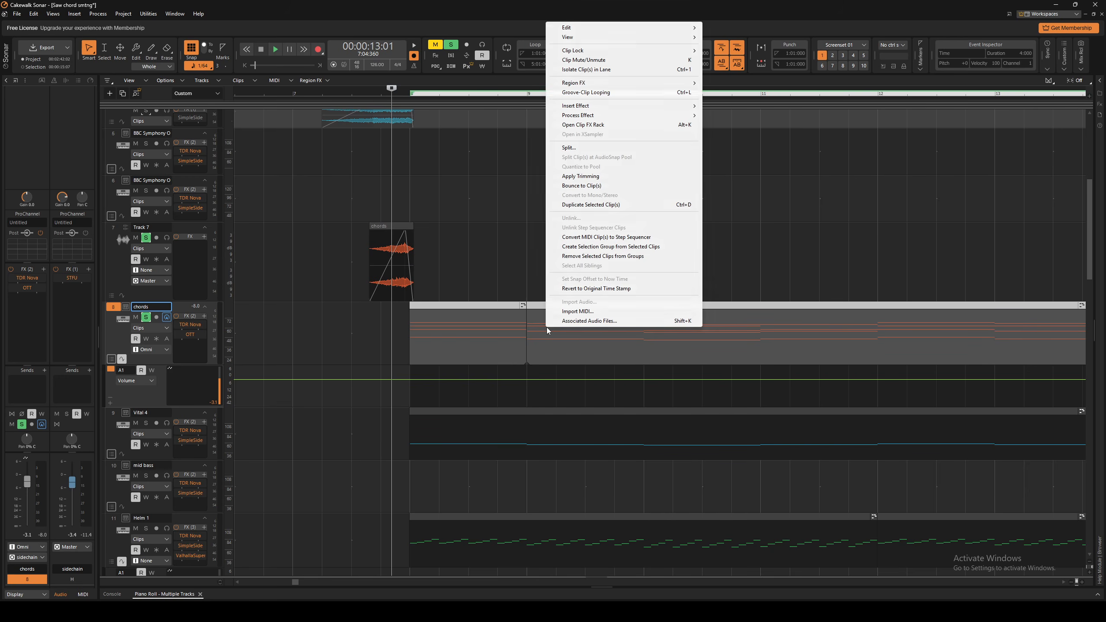
pyautogui.click(600, 188)
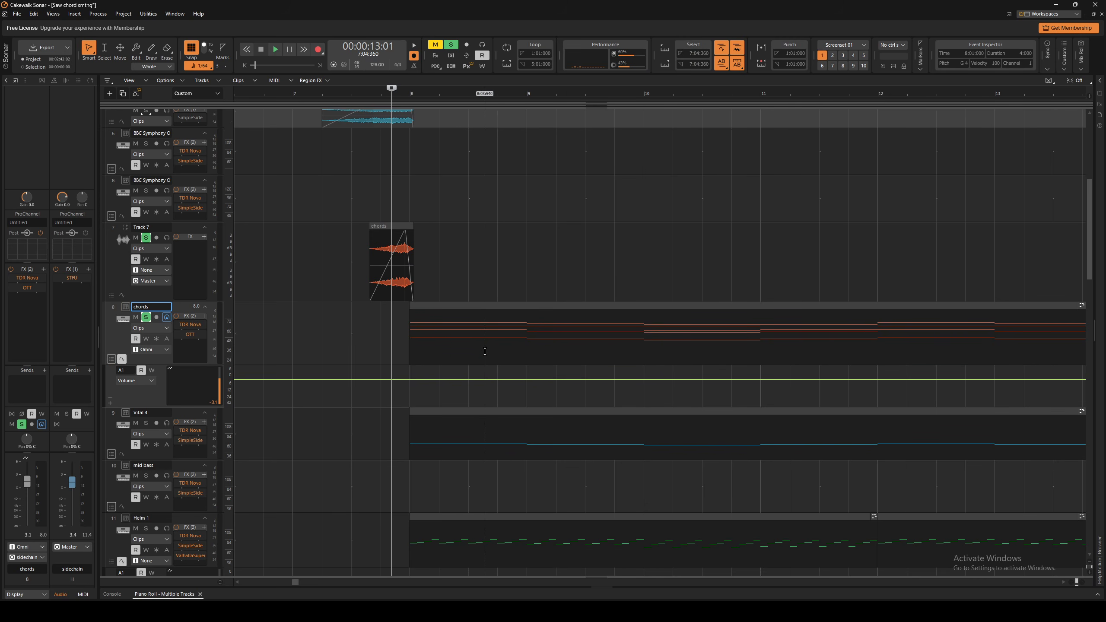
# Play from about 7:03:420 to audition the Track 7 swell leading into the chords.
pyautogui.hscroll(-2, 724, 319)
pyautogui.click(428, 310)
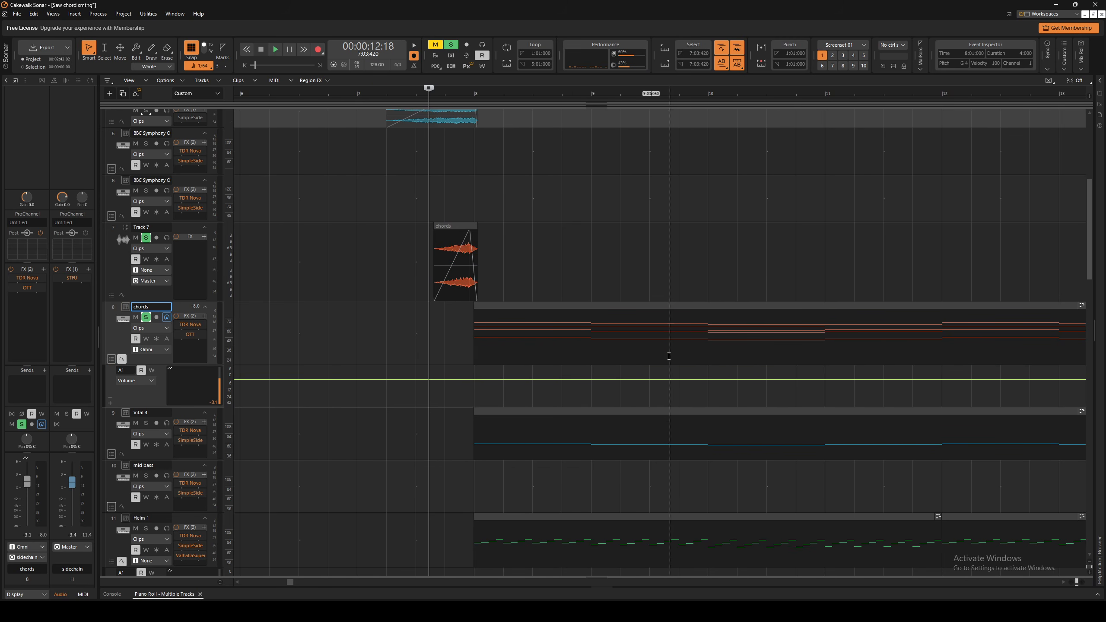
pyautogui.press('space')
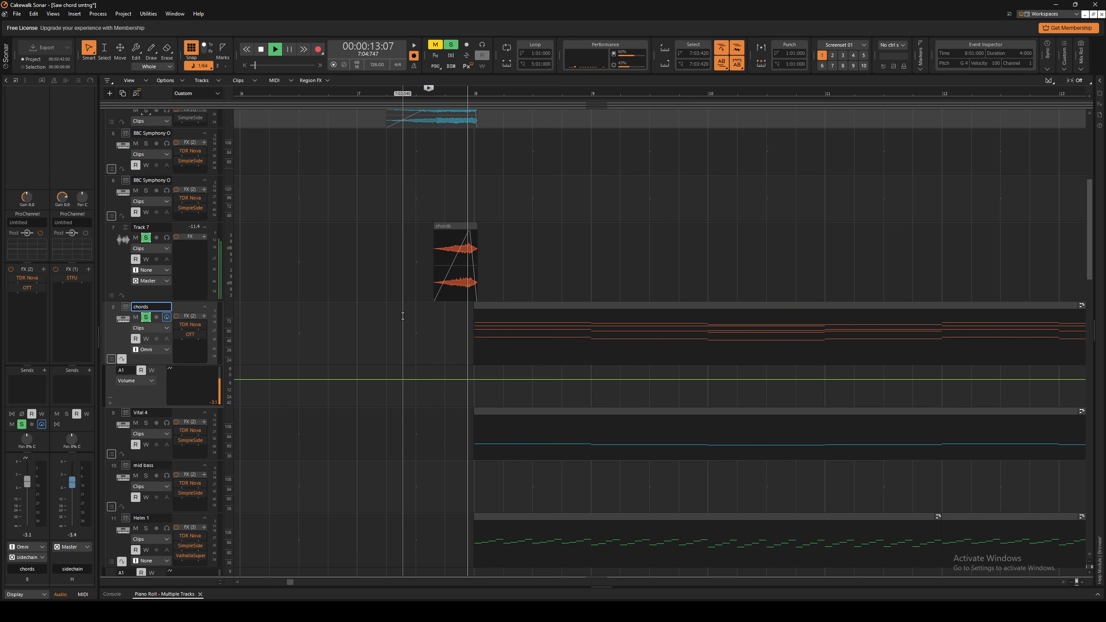
pyautogui.press('space')
# Move the Track 7 clip slightly to the right so it starts at 7:03:840, and replay the transition into the chords.
pyautogui.scroll(2, 439, 311)
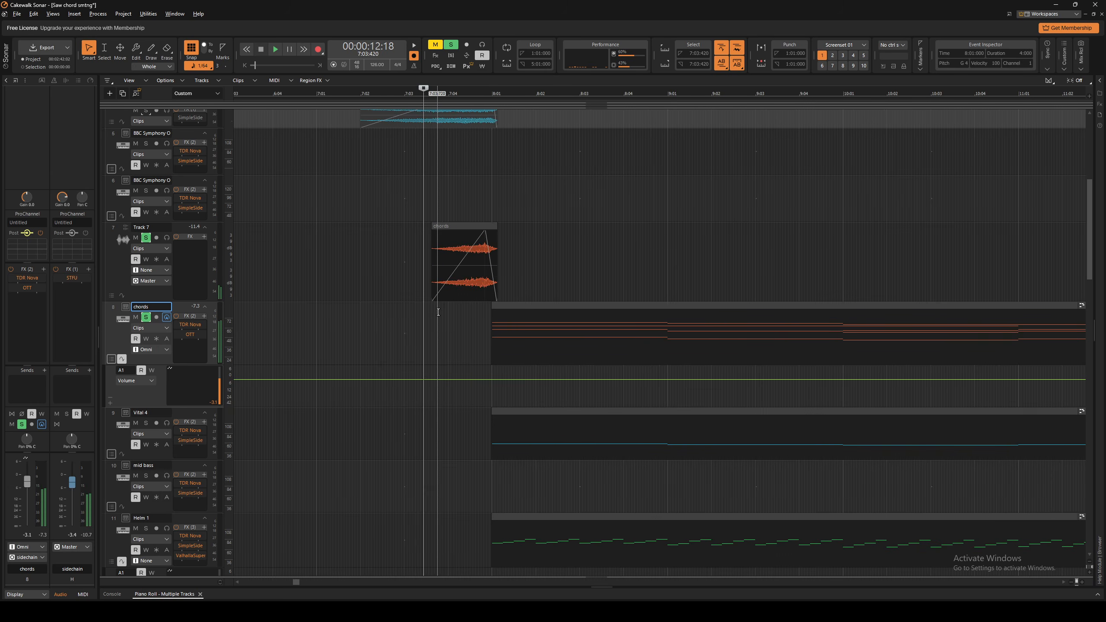
pyautogui.moveTo(473, 226); pyautogui.dragTo(485, 226)
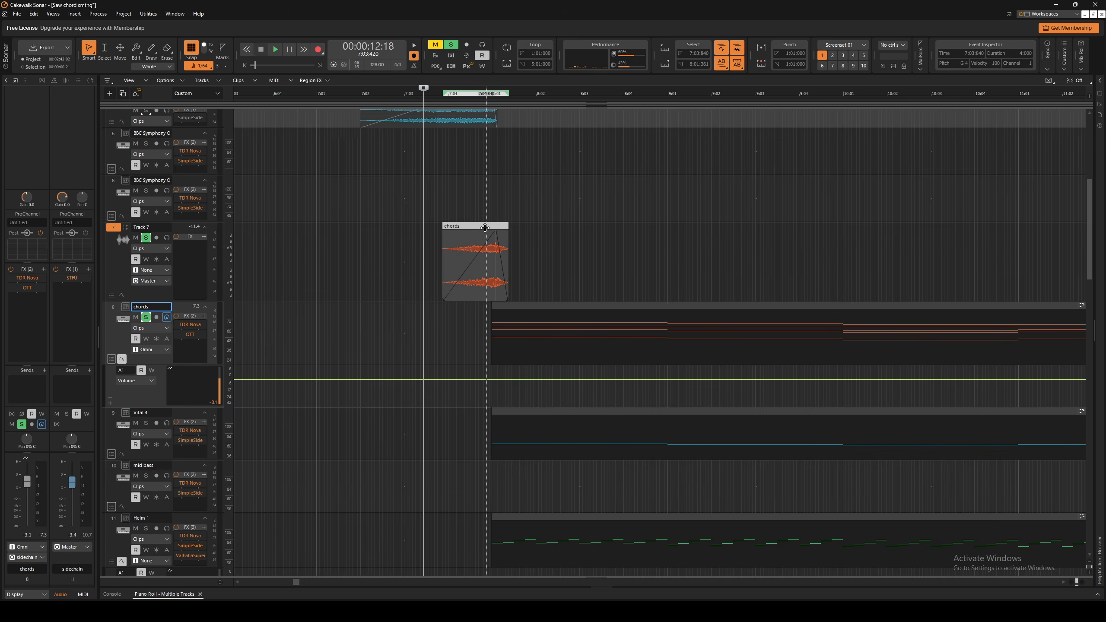
pyautogui.scroll(2, 504, 310)
pyautogui.press('space')
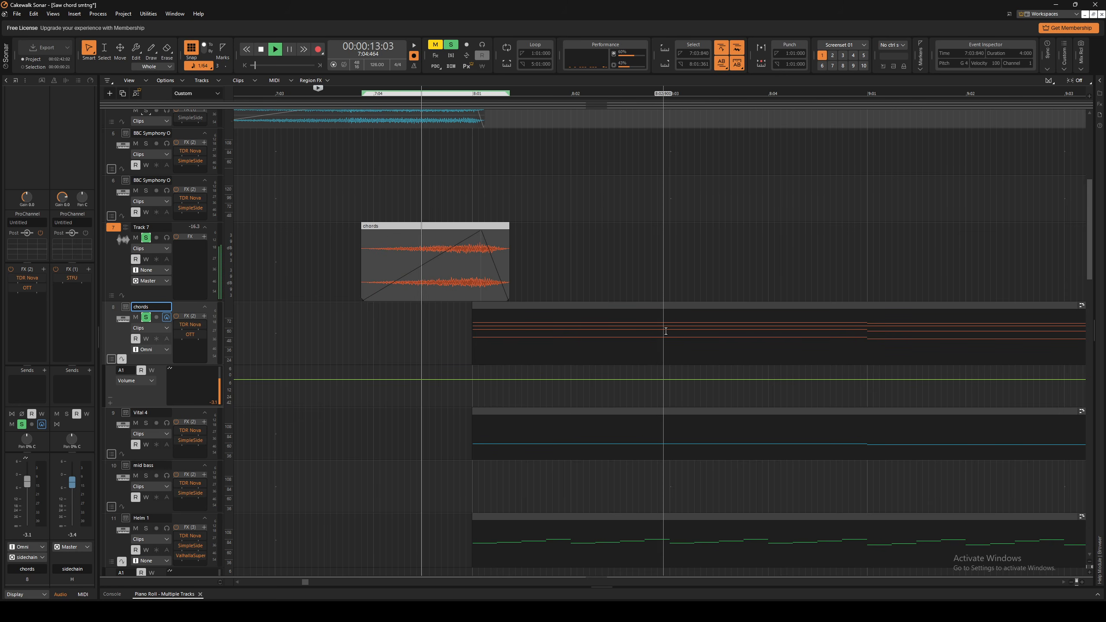
pyautogui.press('space')
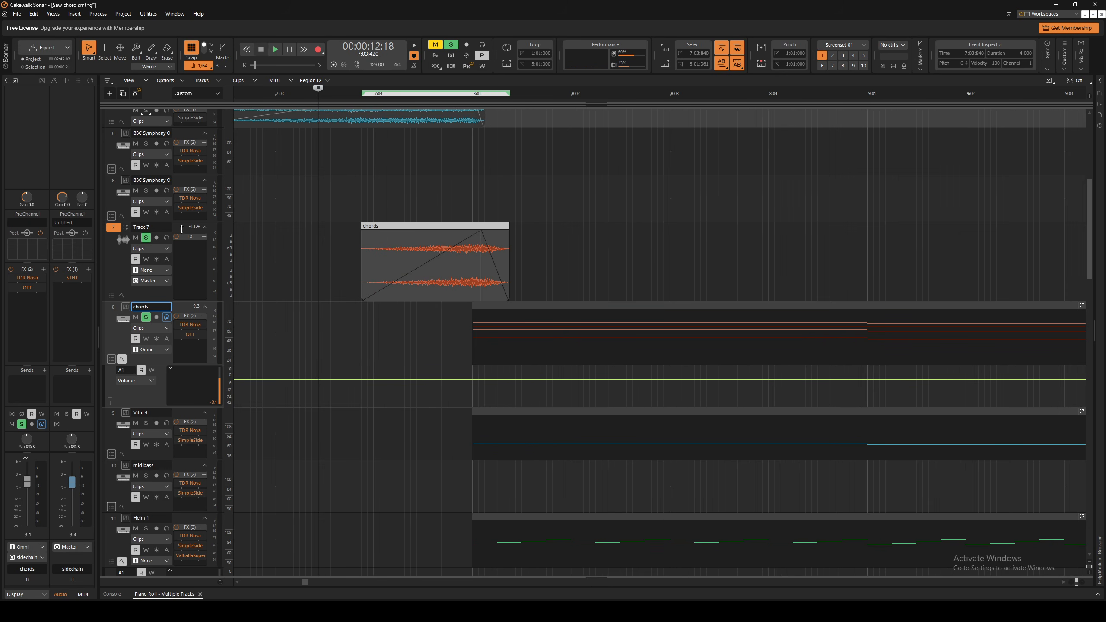
pyautogui.click(158, 226)
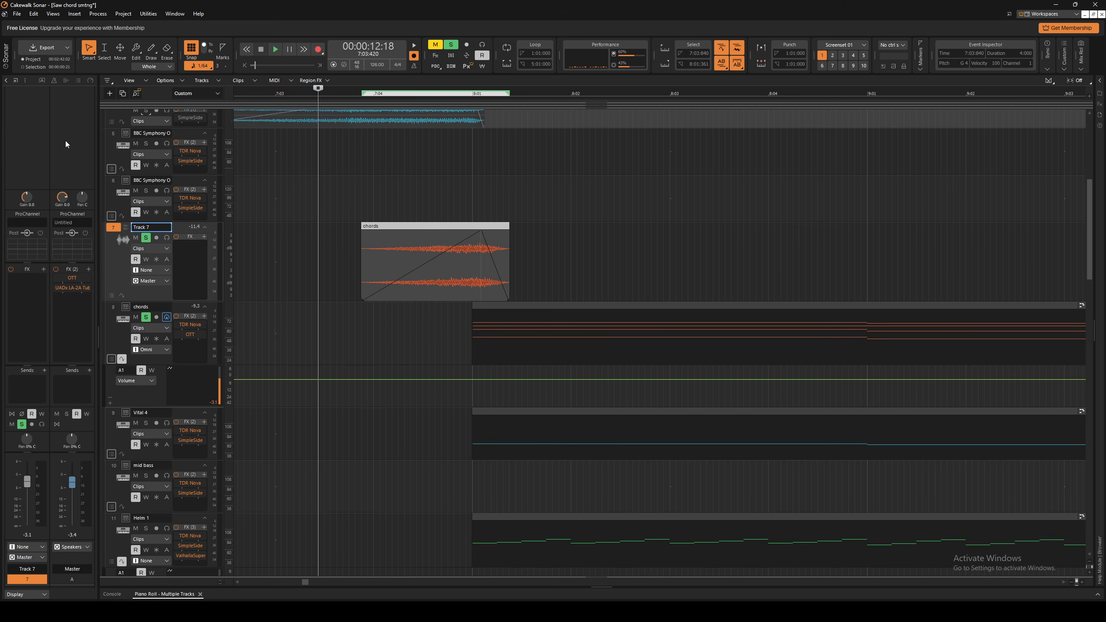
pyautogui.press('i')
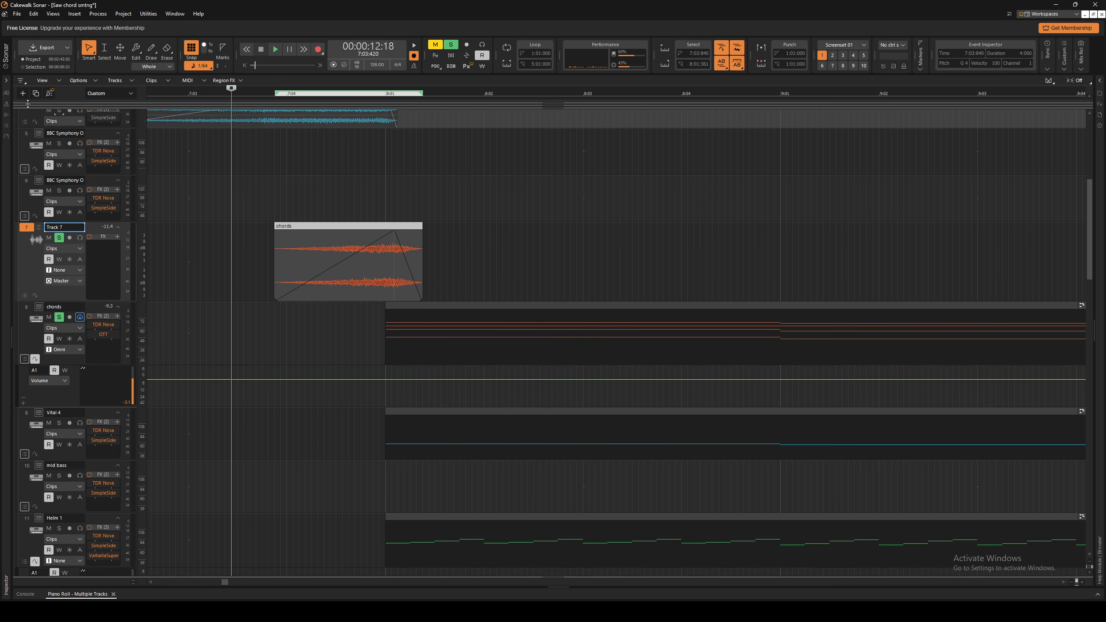
pyautogui.click(7, 83)
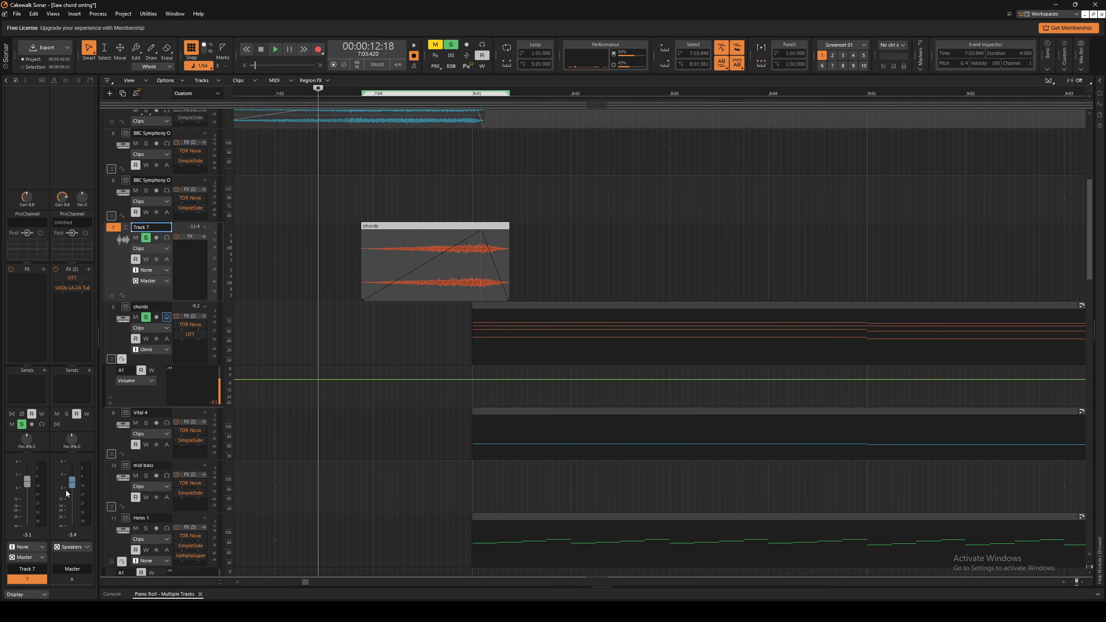
pyautogui.click(91, 82)
pyautogui.click(76, 81)
pyautogui.click(63, 81)
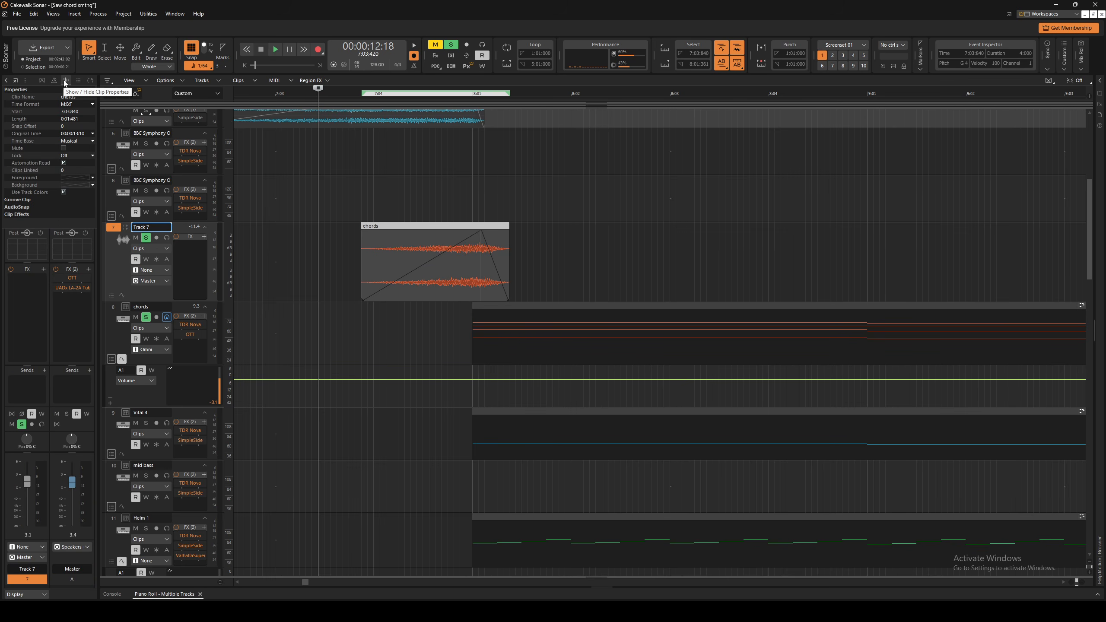
pyautogui.click(65, 82)
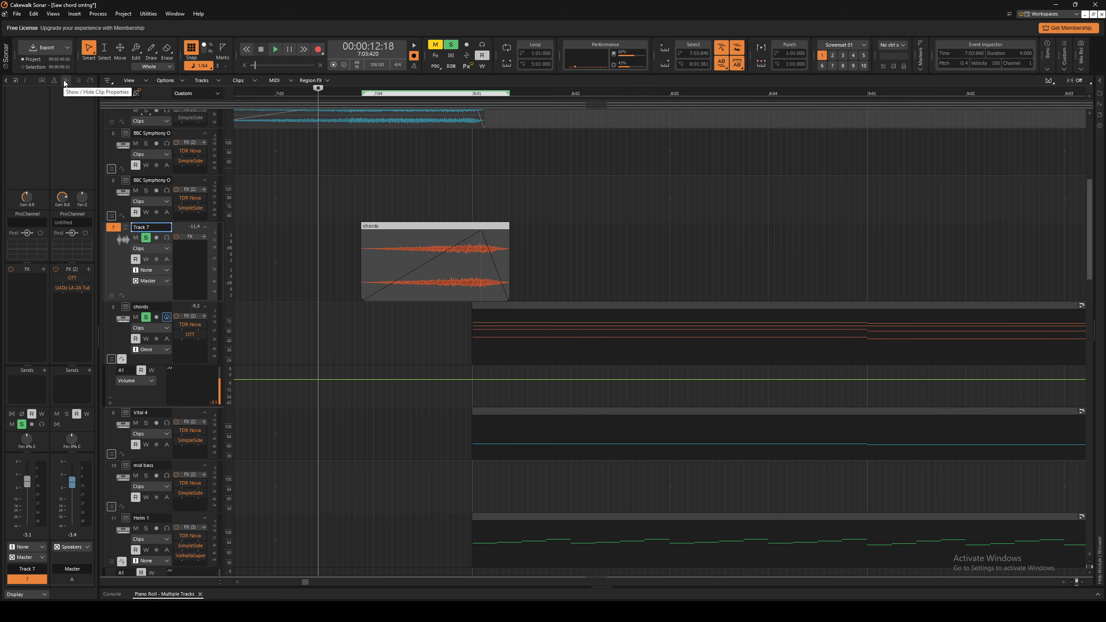
pyautogui.click(90, 81)
pyautogui.click(91, 82)
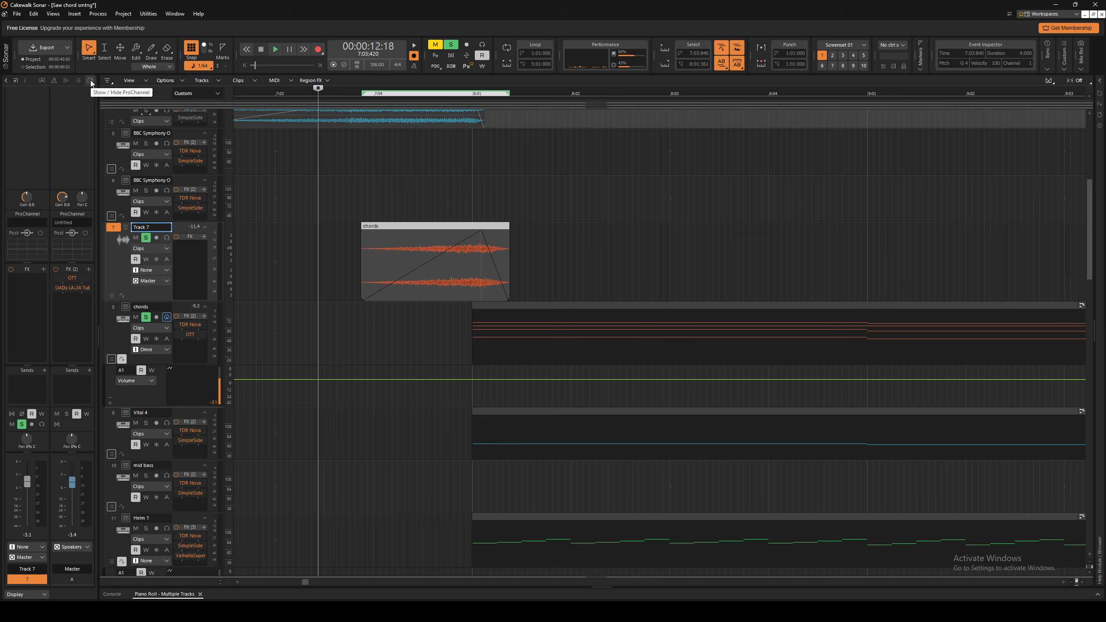
# Compare the channel strips of Track 7 and the chords track by selecting each in turn.
pyautogui.click(153, 306)
pyautogui.click(114, 308)
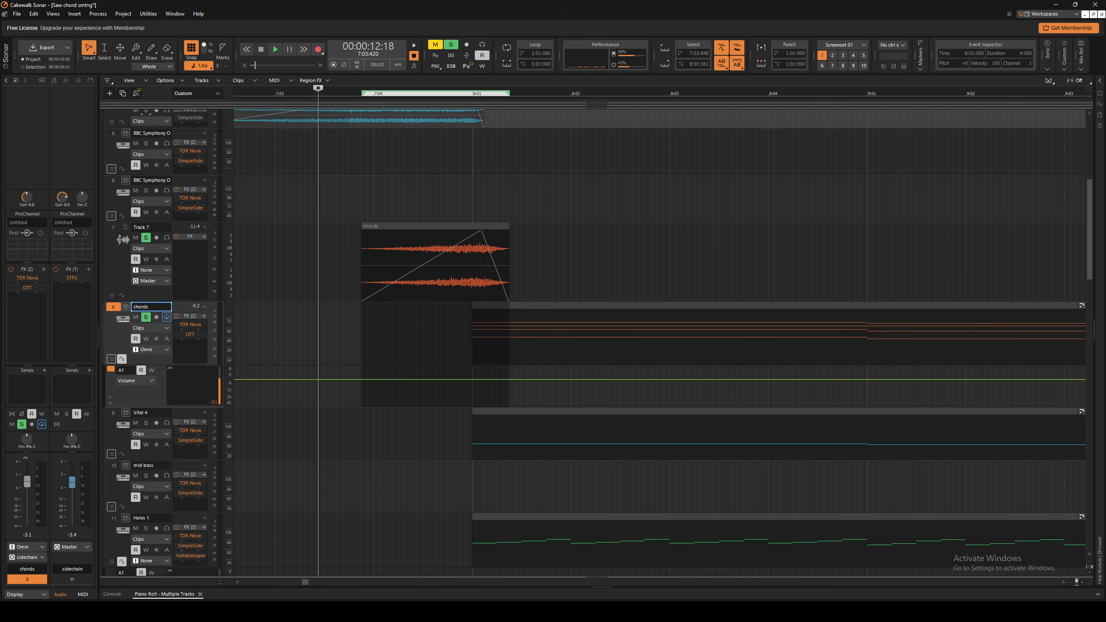
pyautogui.click(114, 227)
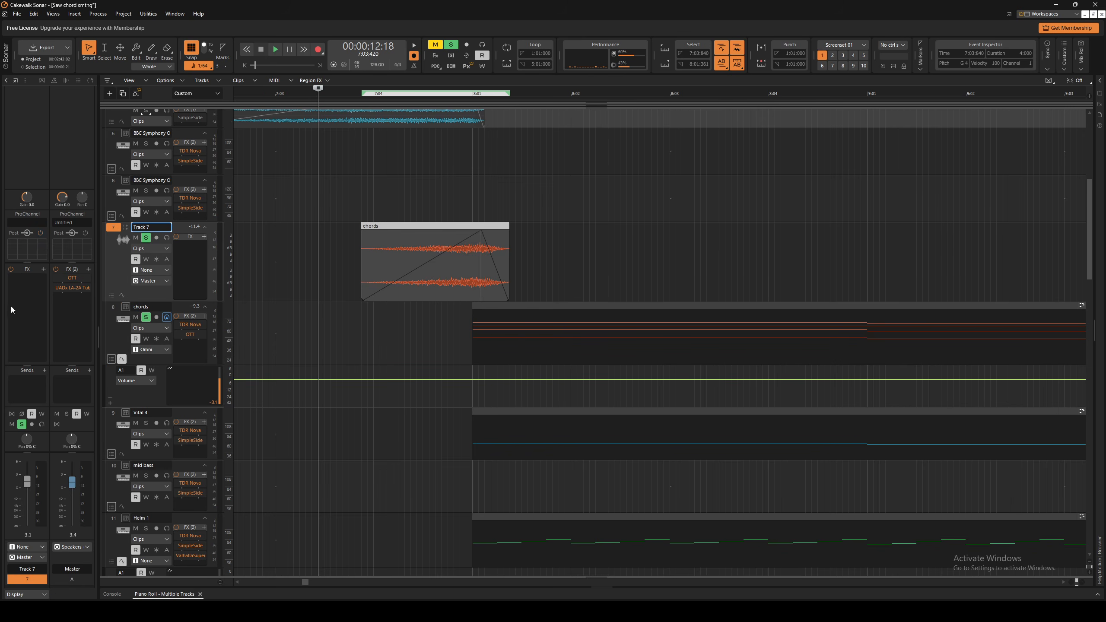
pyautogui.press('Down')
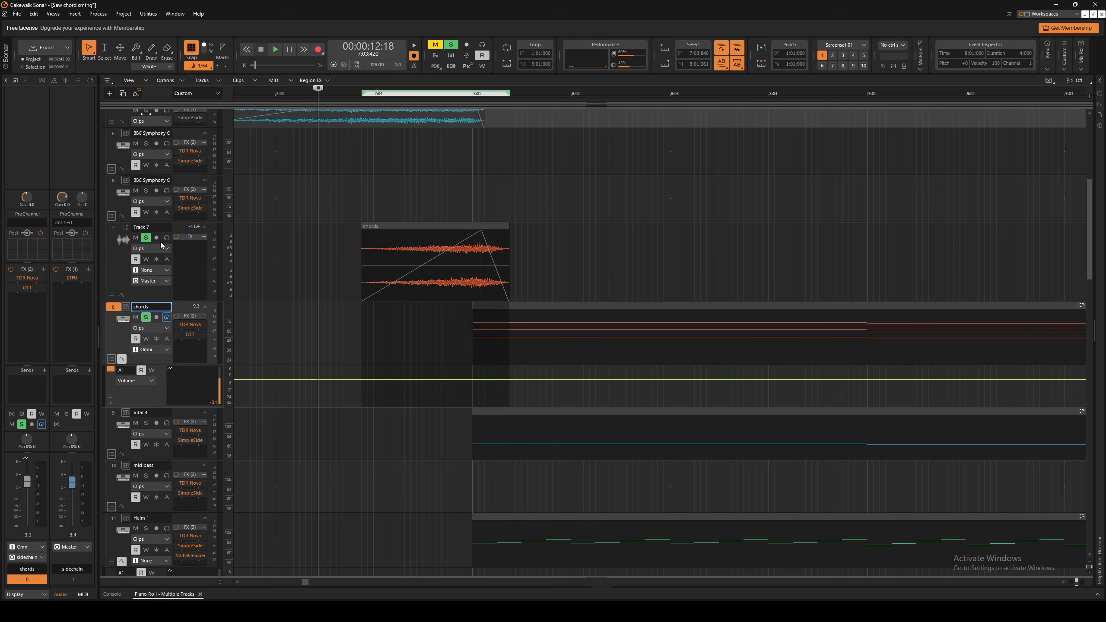
# Lower Track 7's volume to about -12 dB while auditioning the swell into the chords, and rename the track to intro.
pyautogui.click(152, 227)
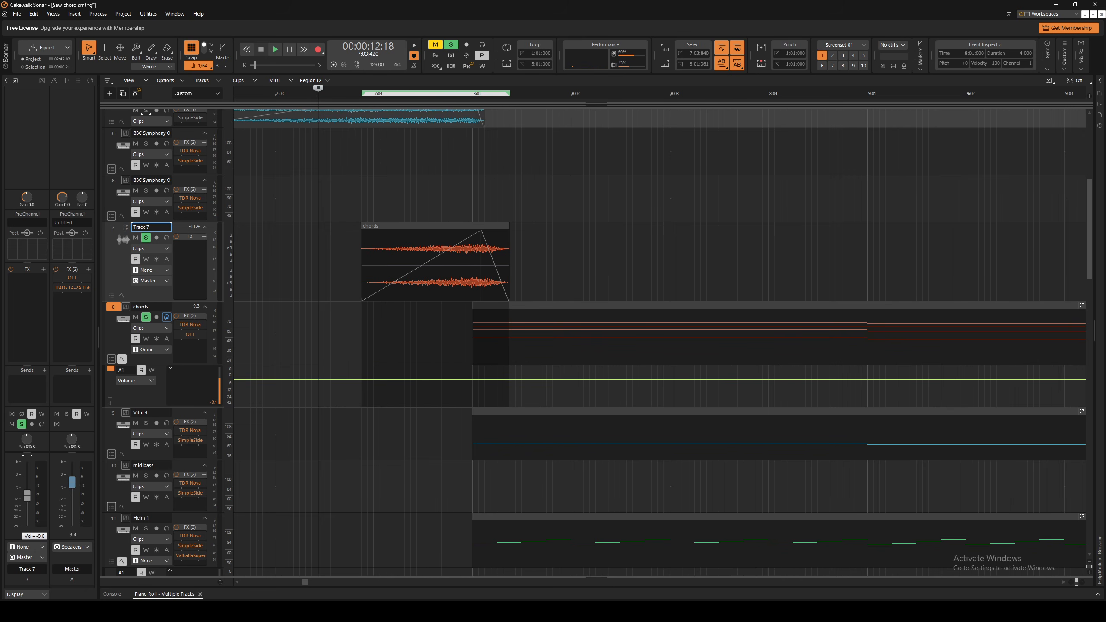
pyautogui.press('space')
pyautogui.press('space')
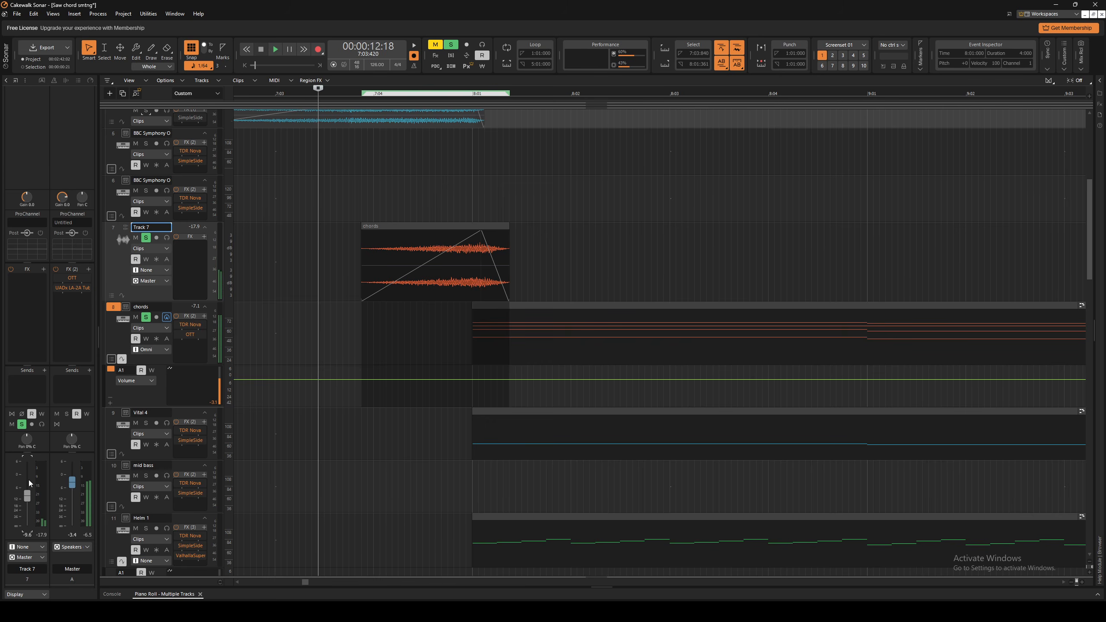
pyautogui.press('space')
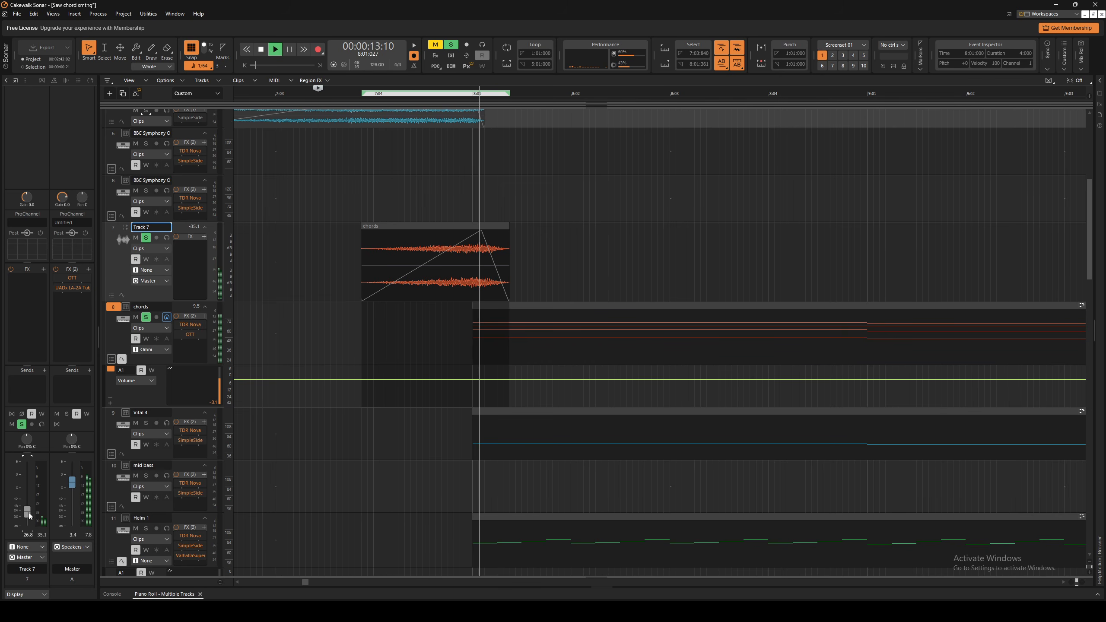
pyautogui.press('space')
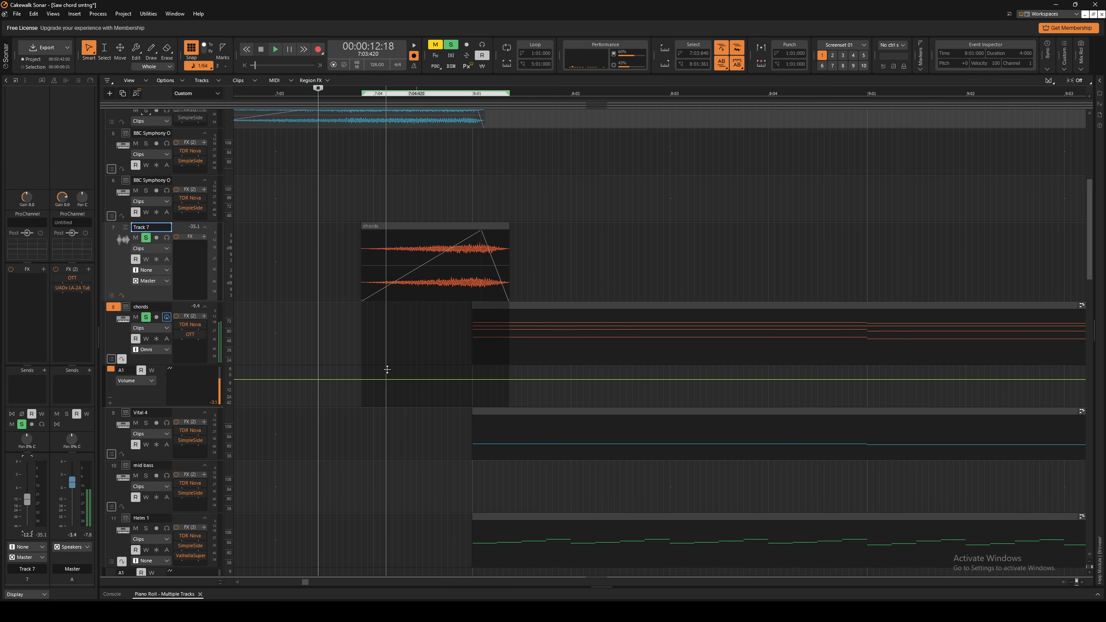
pyautogui.doubleClick(153, 226)
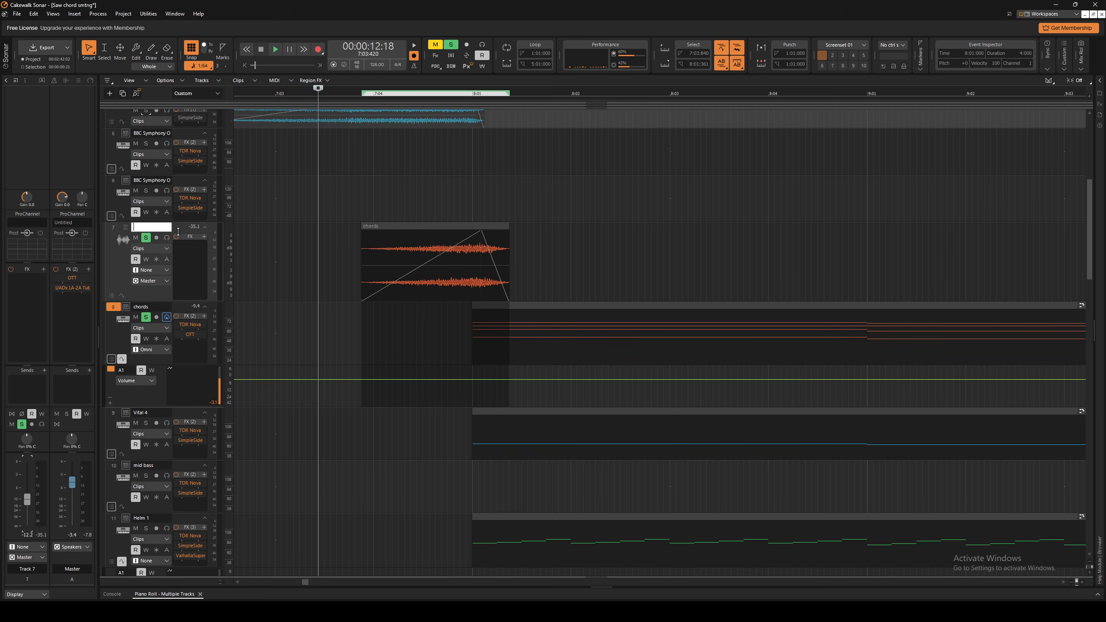
pyautogui.press('Return')
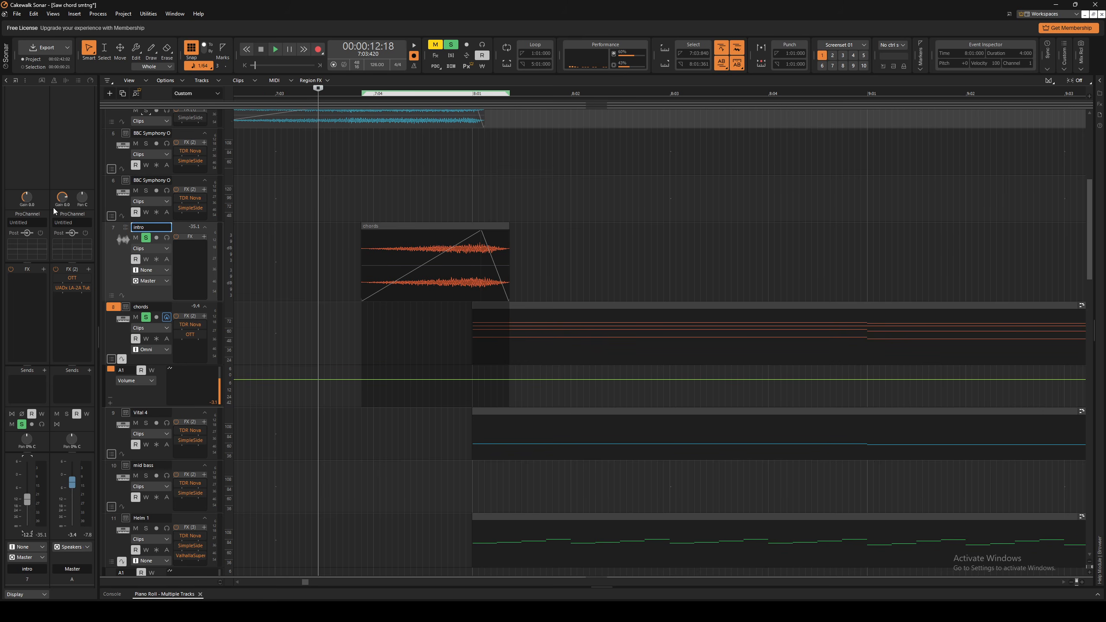
# Delete the intro track directly above the chords track.
pyautogui.scroll(-1, 431, 262)
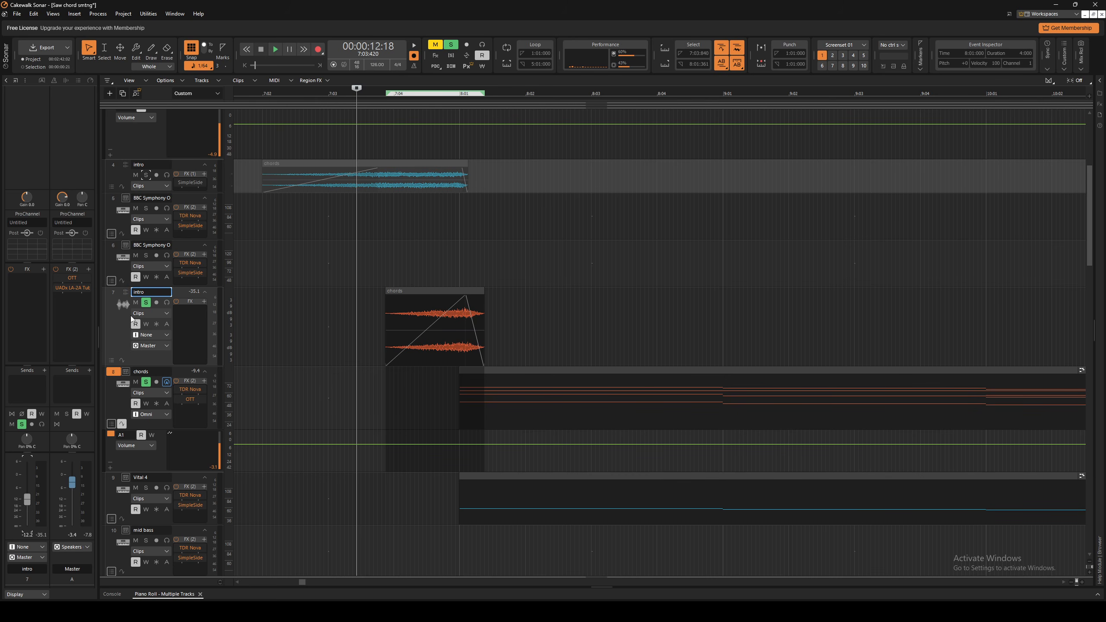
pyautogui.rightClick(116, 329)
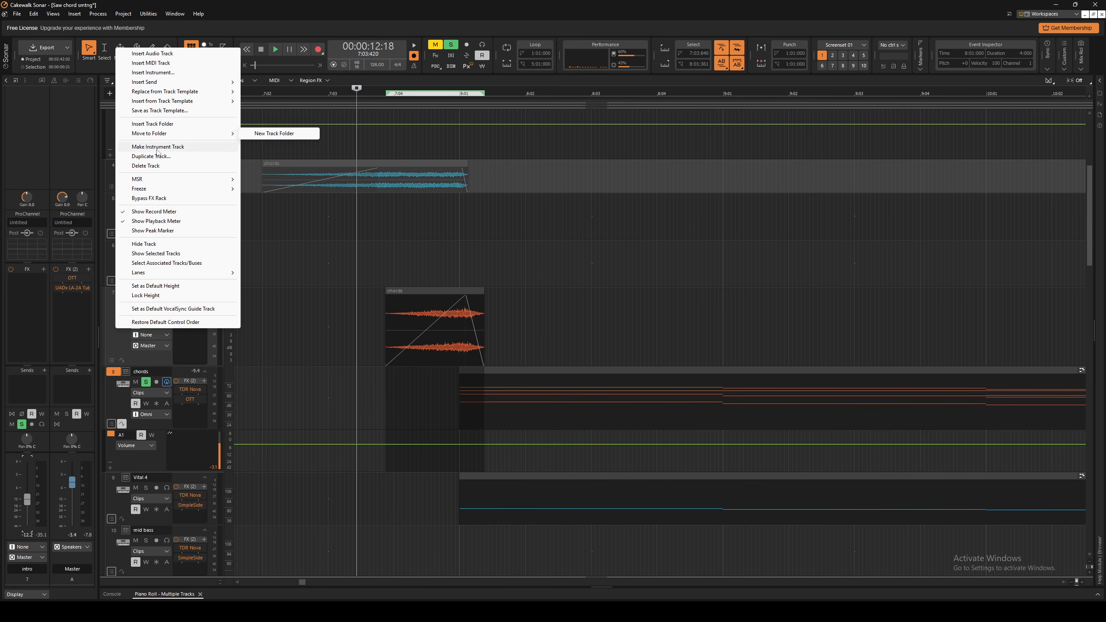
pyautogui.click(145, 166)
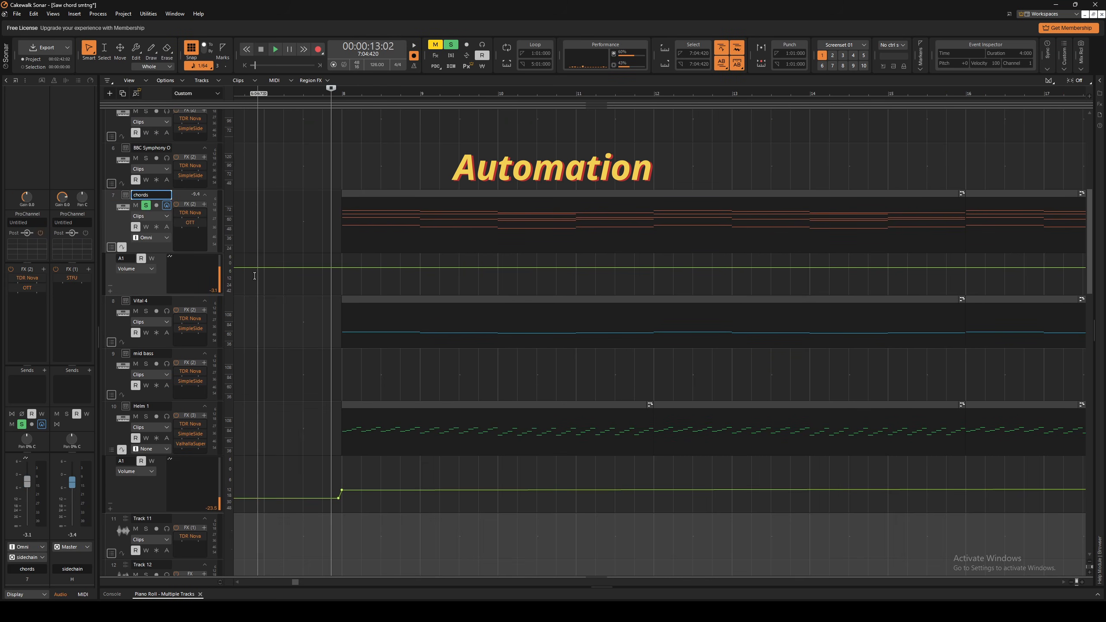
# Hide and reshow the chords track's automation lane, and make the volume lane much taller.
pyautogui.moveTo(183, 295)
pyautogui.mouseDown()
pyautogui.moveTo(183, 340)
pyautogui.moveTo(183, 311)
pyautogui.mouseUp()
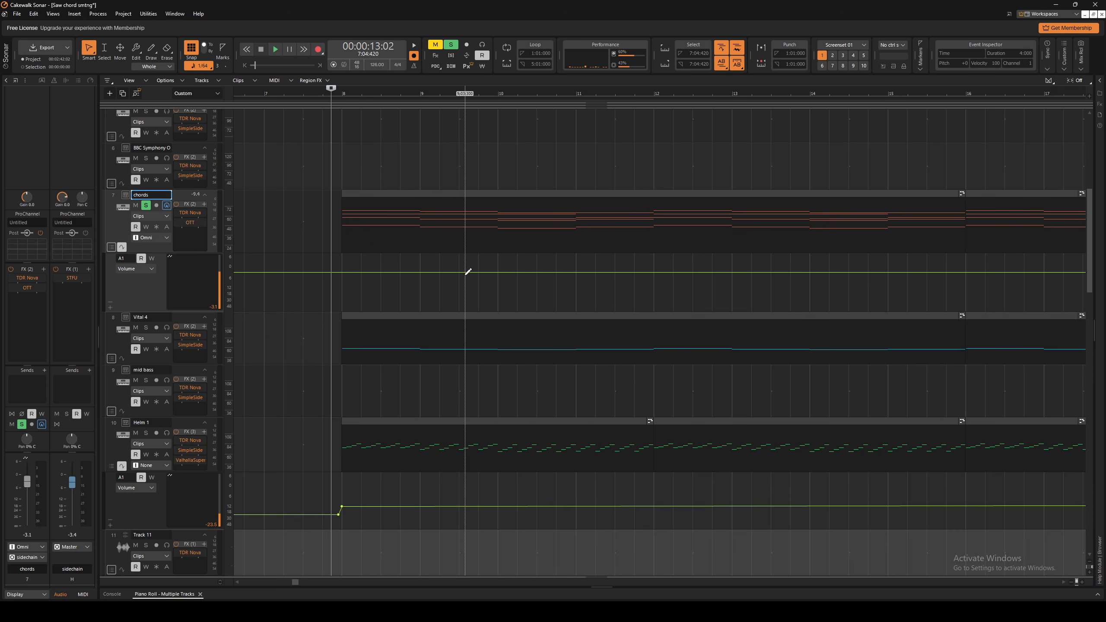
pyautogui.click(122, 248)
pyautogui.click(122, 248)
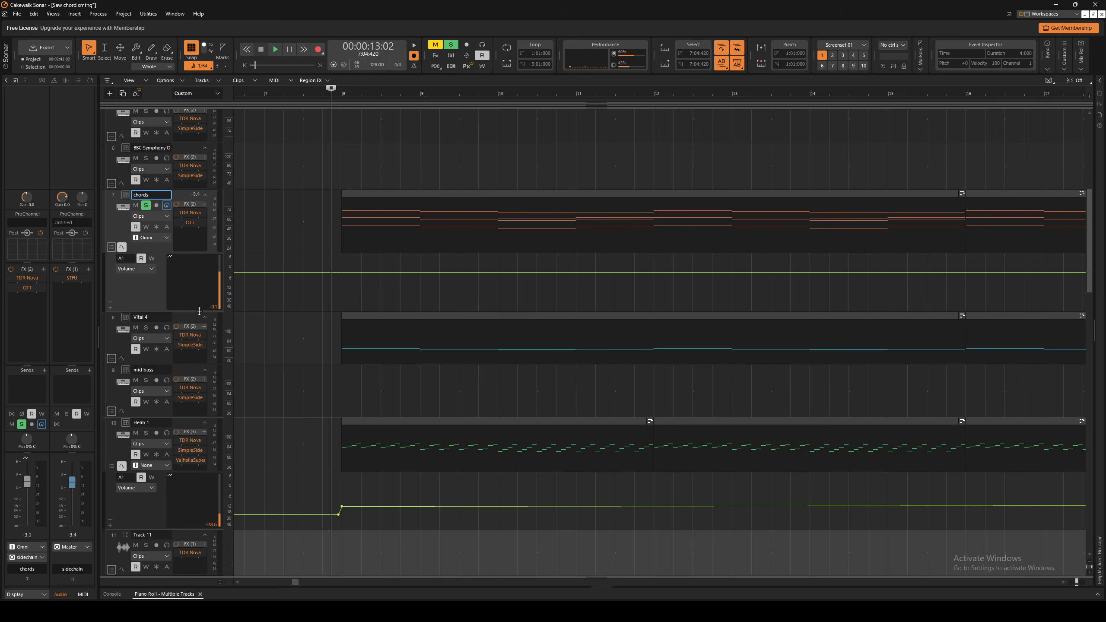
pyautogui.moveTo(199, 311); pyautogui.dragTo(199, 395)
pyautogui.scroll(5, 321, 291)
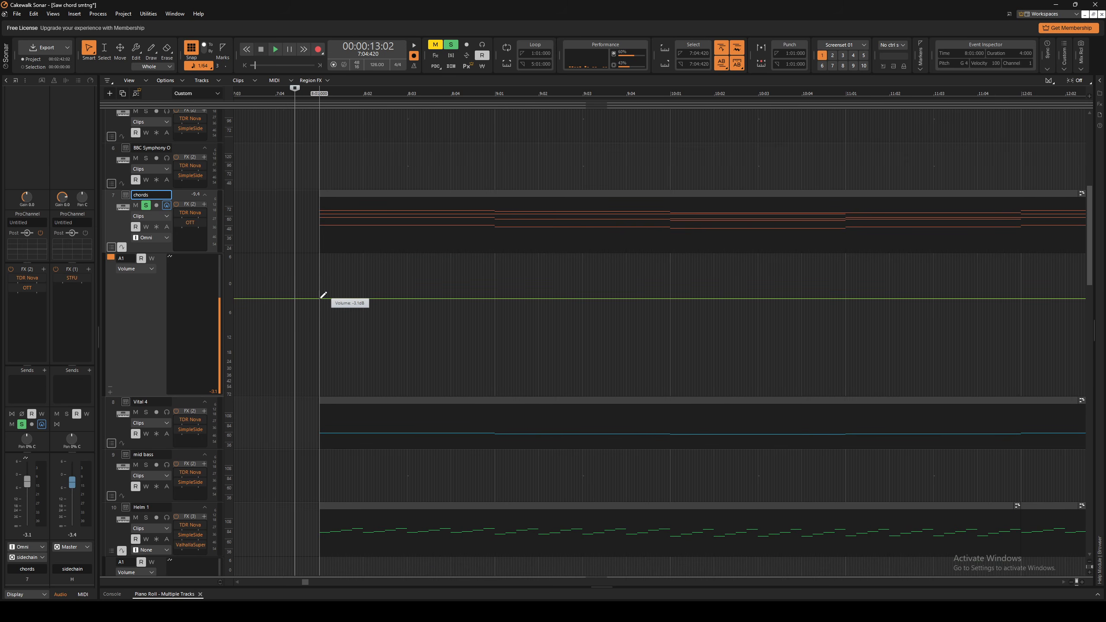
# Draw a volume ramp on the chords track rising from 8:01 to a peak at 9:01 and dropping straight back, and audition it.
pyautogui.click(320, 298)
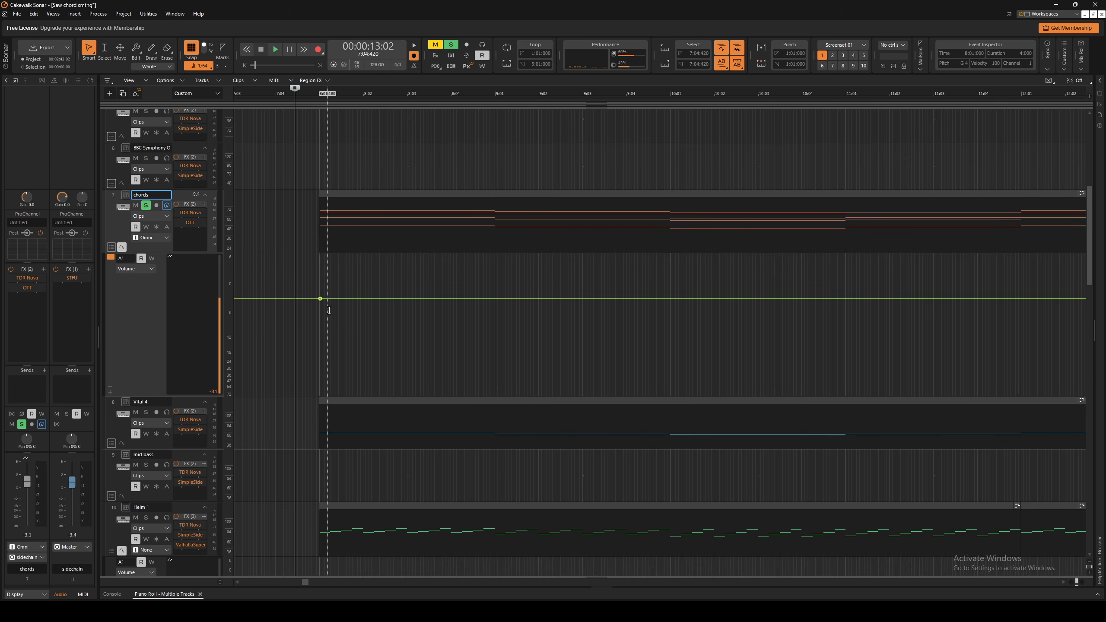
pyautogui.click(495, 299)
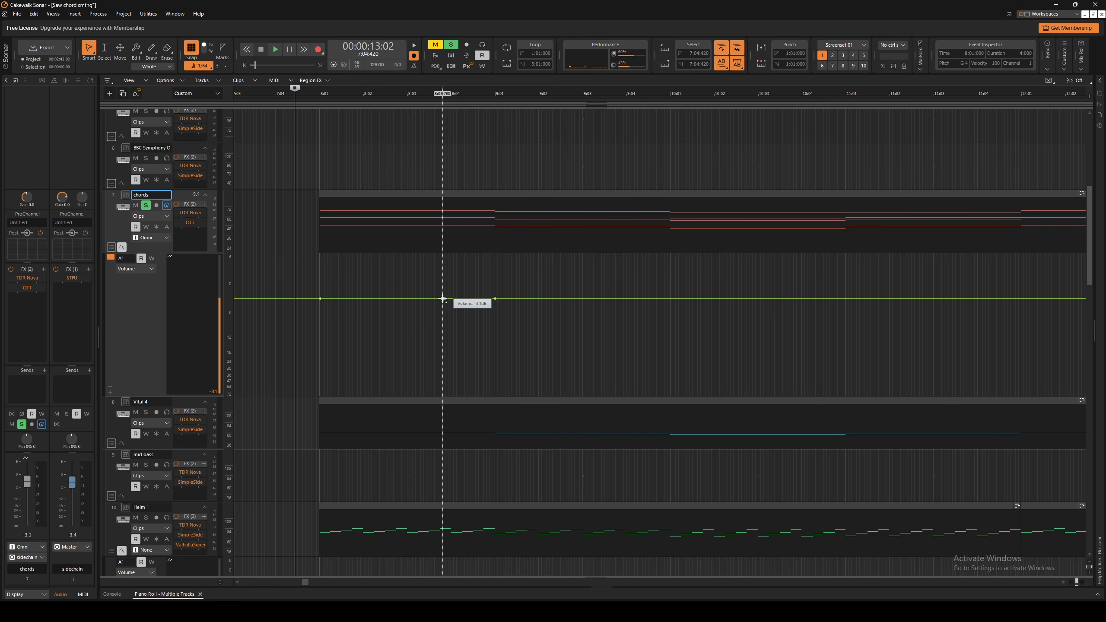
pyautogui.moveTo(443, 298); pyautogui.dragTo(495, 267)
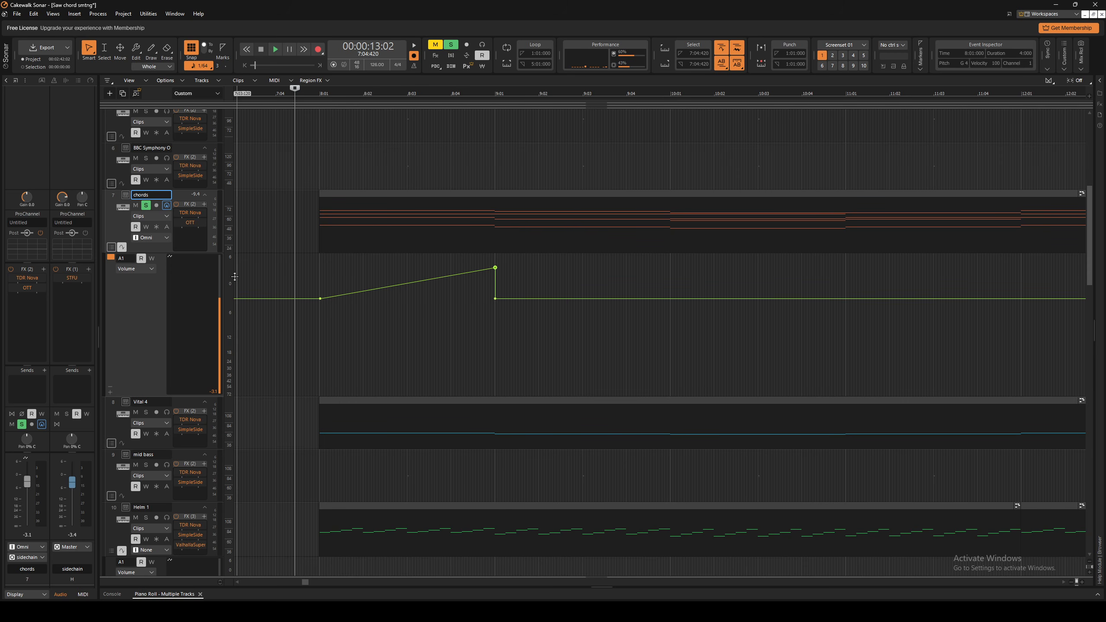
pyautogui.moveTo(494, 267); pyautogui.dragTo(487, 244)
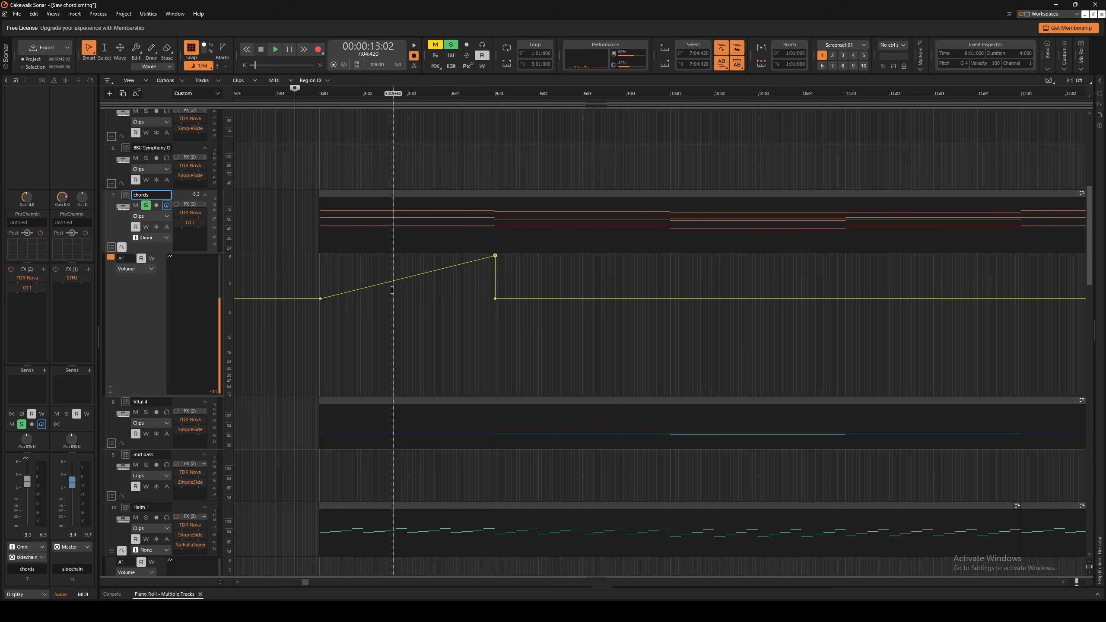
pyautogui.press('space')
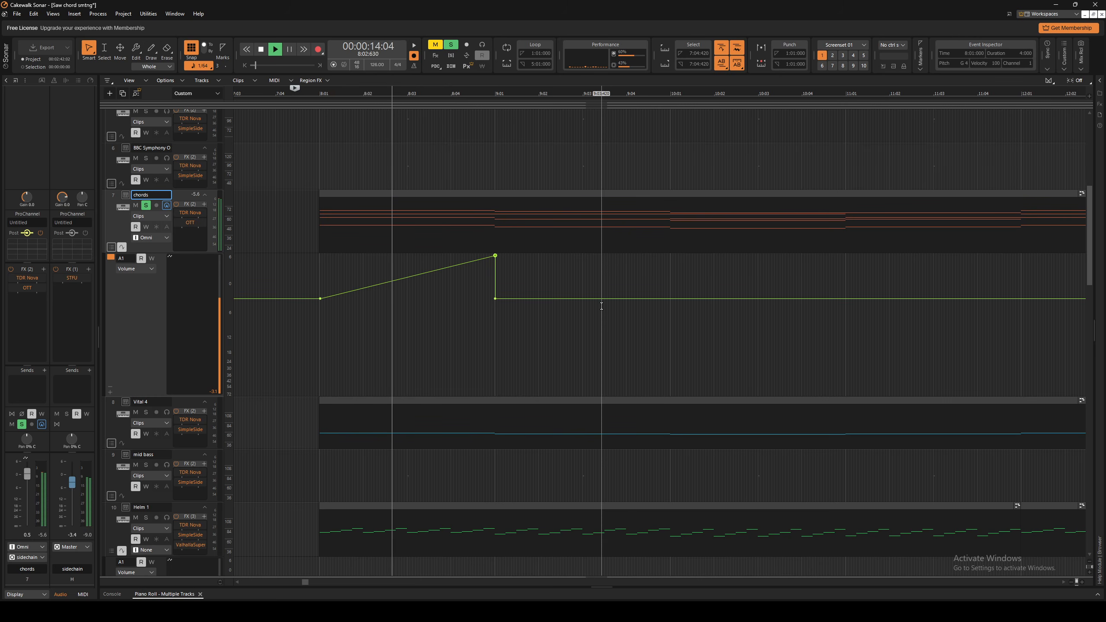
pyautogui.press('space')
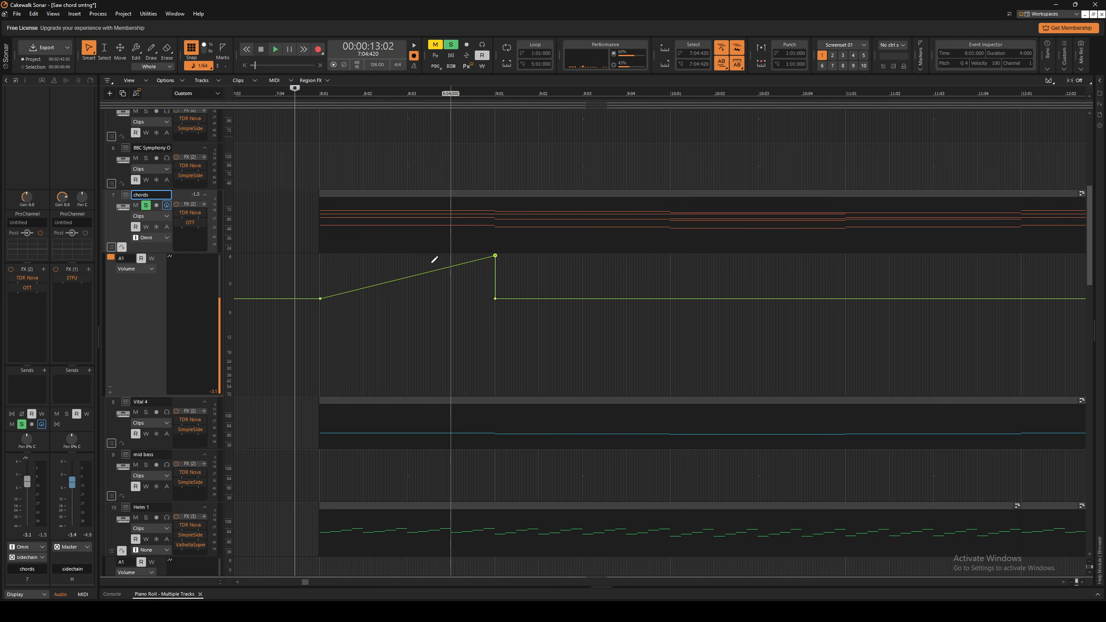
# Disable automation read on the chords volume lane and play the chords without the ramp.
pyautogui.click(142, 259)
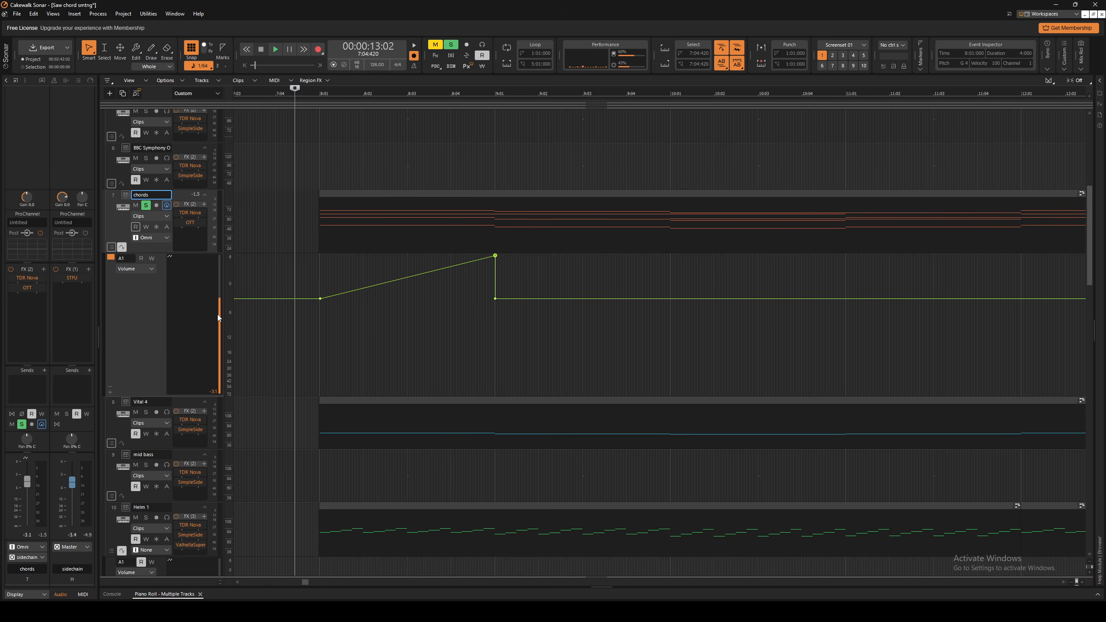
pyautogui.press('space')
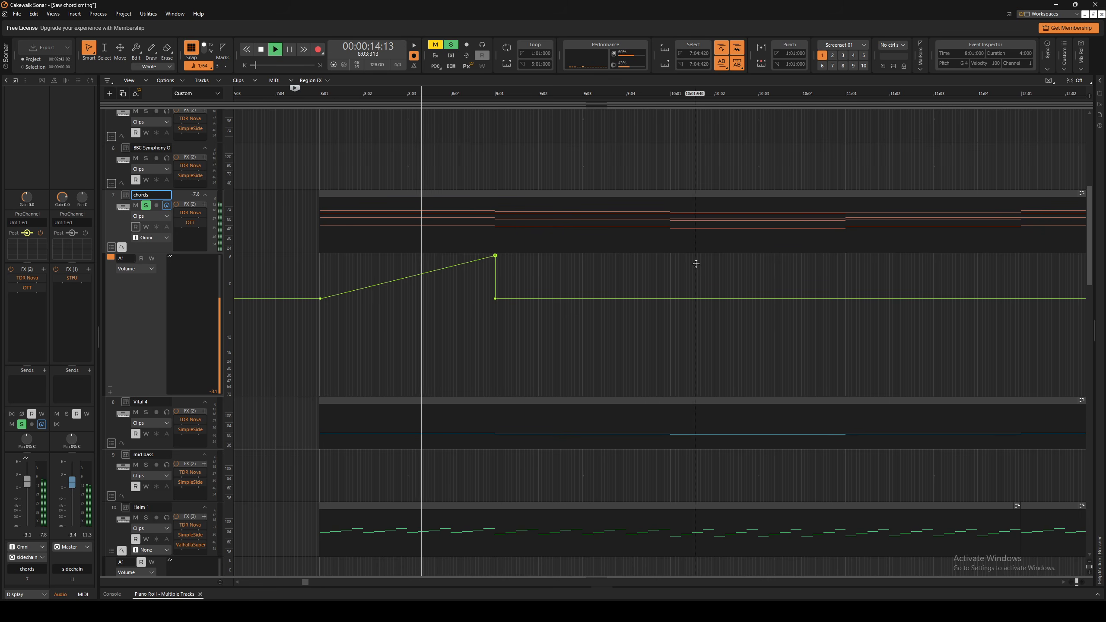
pyautogui.press('space')
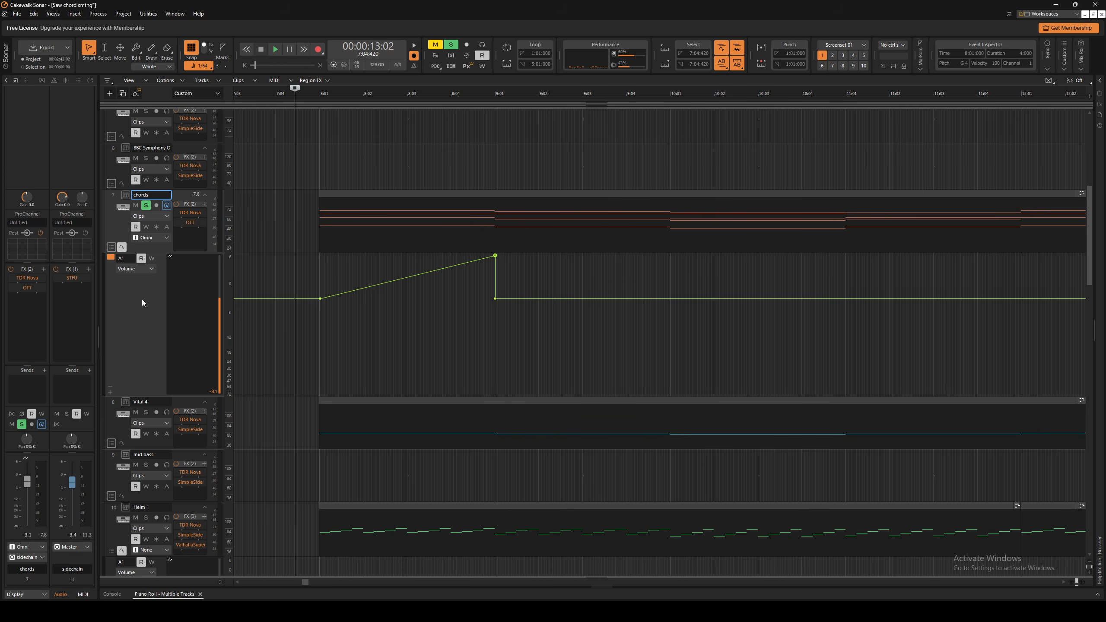
# Review the parameters available to the chords automation lane, and add a second automation lane for Pan.
pyautogui.click(148, 269)
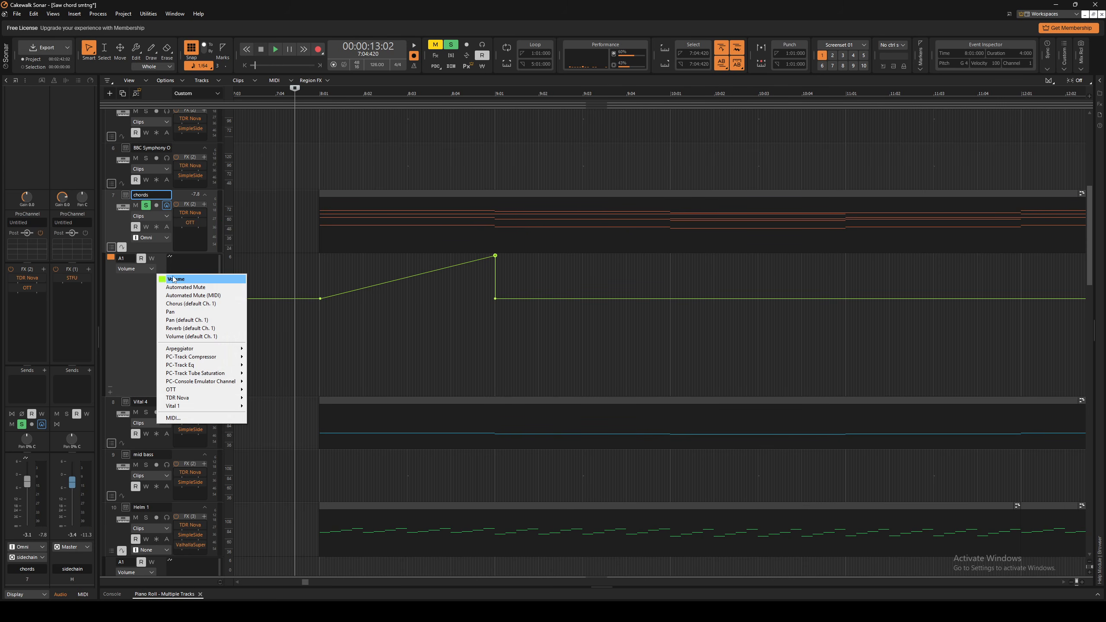
pyautogui.click(147, 269)
pyautogui.click(148, 270)
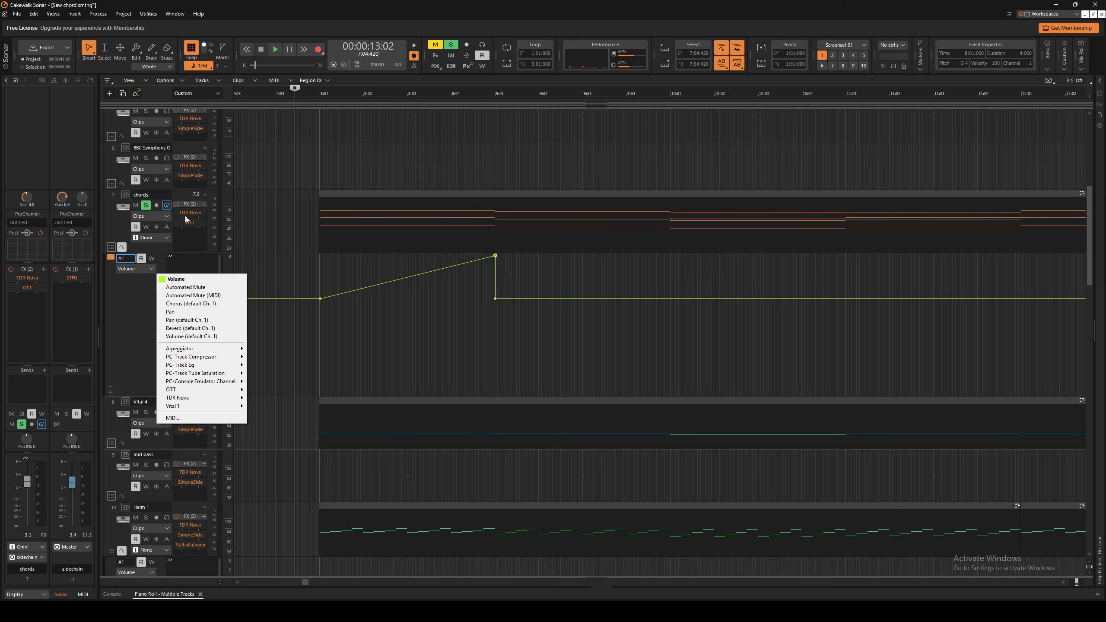
pyautogui.click(127, 305)
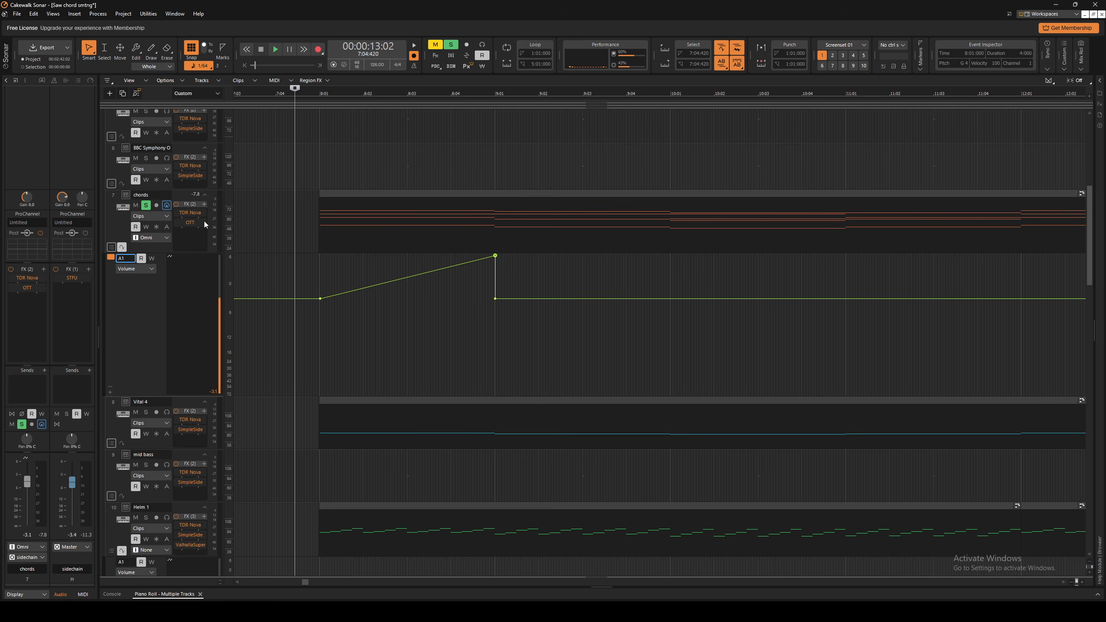
pyautogui.scroll(-1, 134, 340)
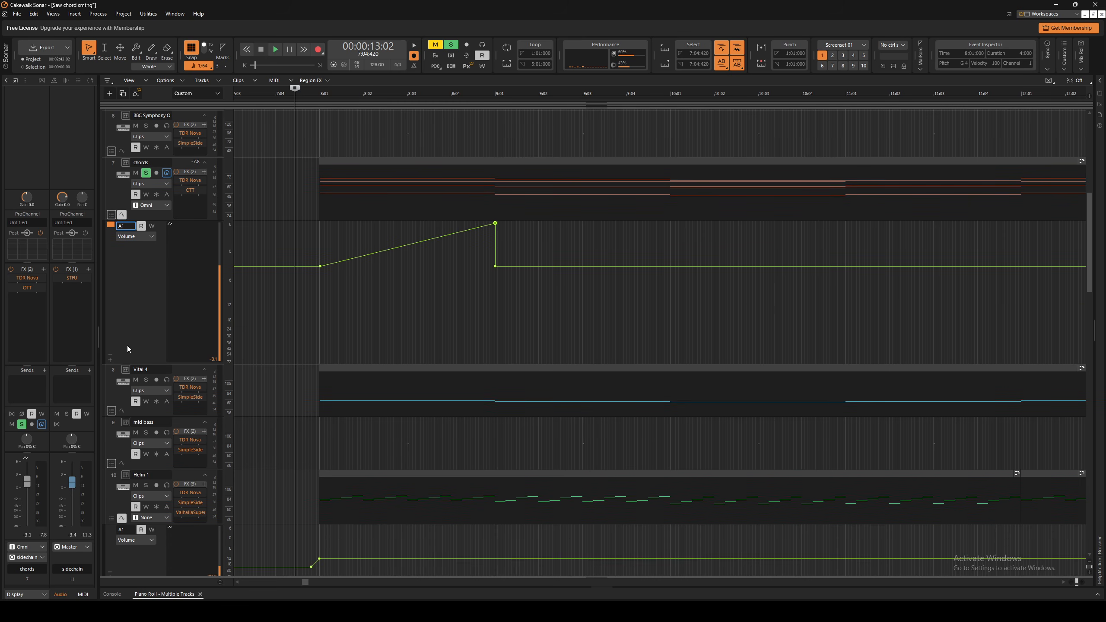
pyautogui.click(110, 360)
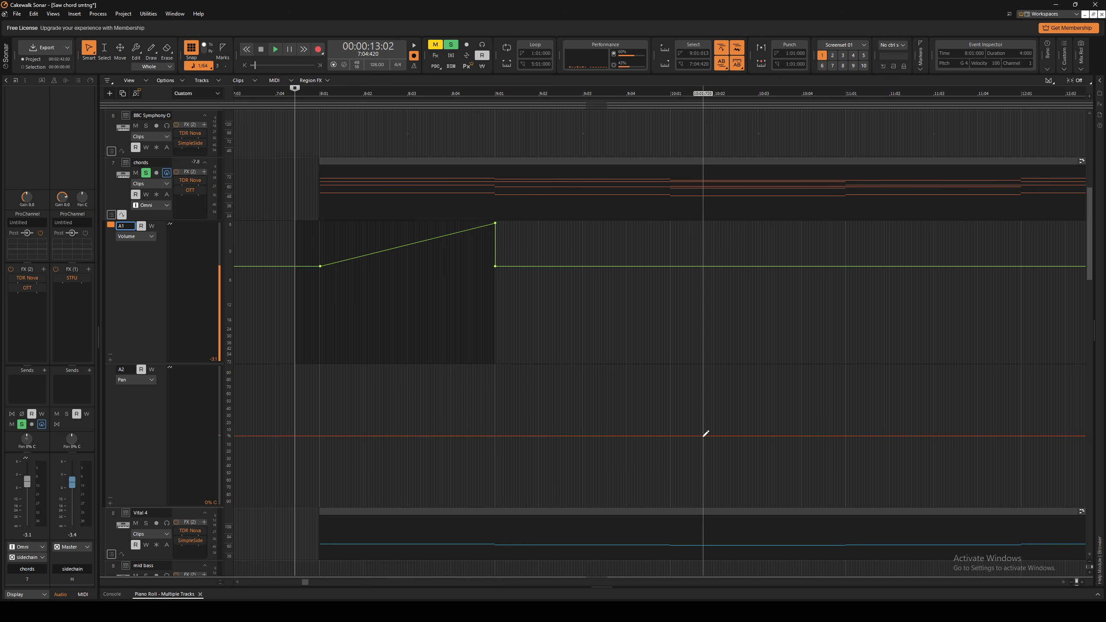
# Undo the Pan lane and the volume ramp on the chords track, and delete the remaining volume node at 8:01.
pyautogui.hotkey('ctrl', 'z')
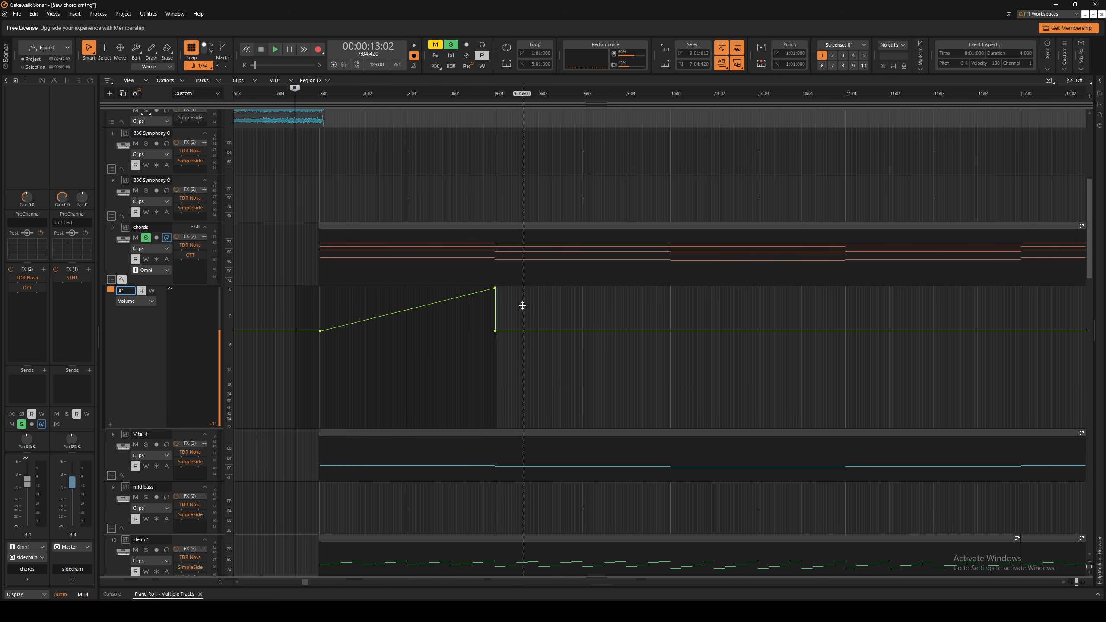
pyautogui.hotkey('ctrl', 'z')
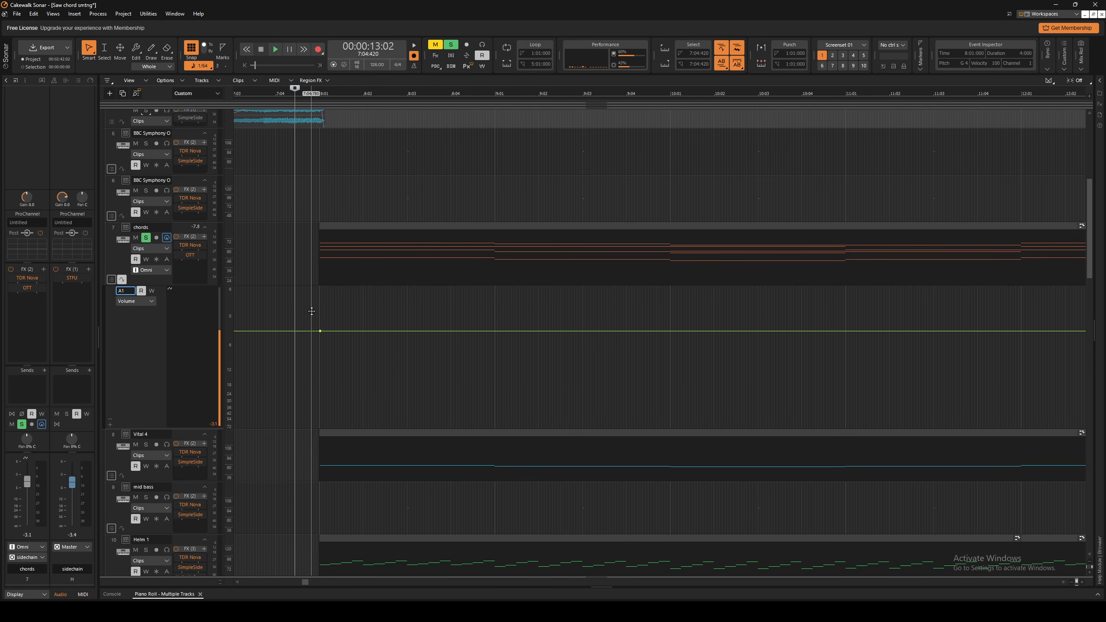
pyautogui.rightClick(320, 331)
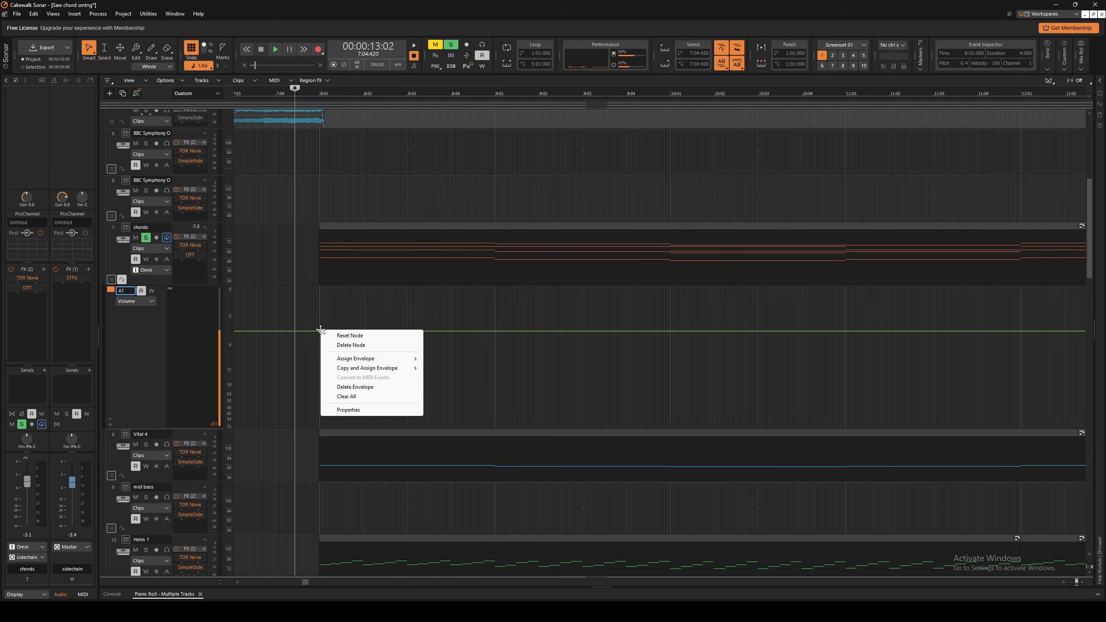
pyautogui.click(355, 346)
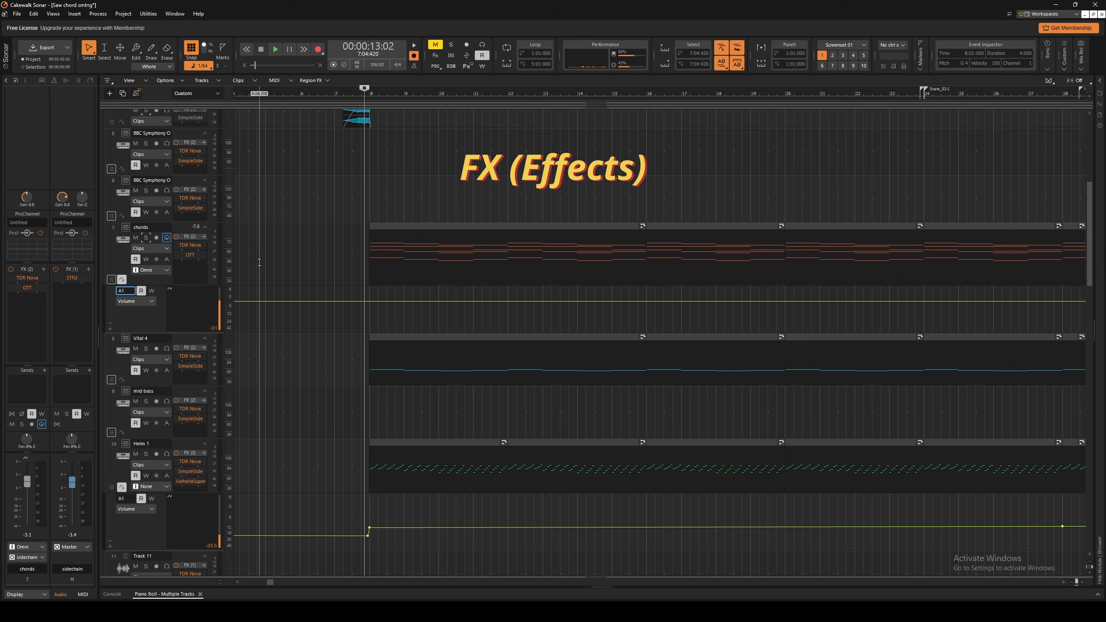
# Browse the audio effect categories that can be inserted on the chords track, including Modulation and EQ, without adding one.
pyautogui.click(204, 237)
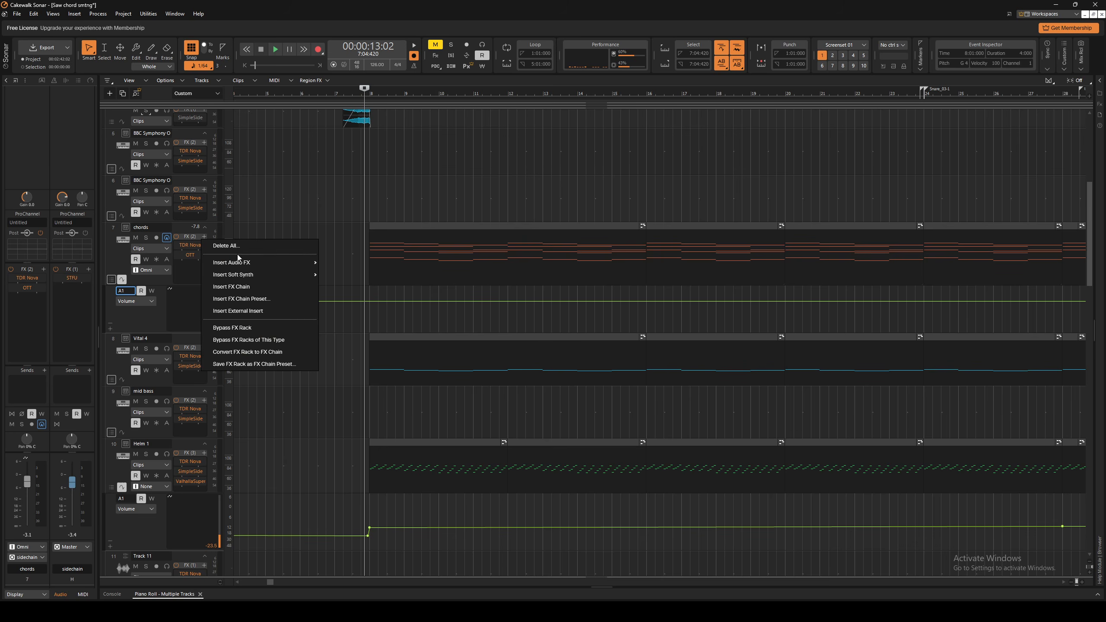
pyautogui.moveTo(244, 261)
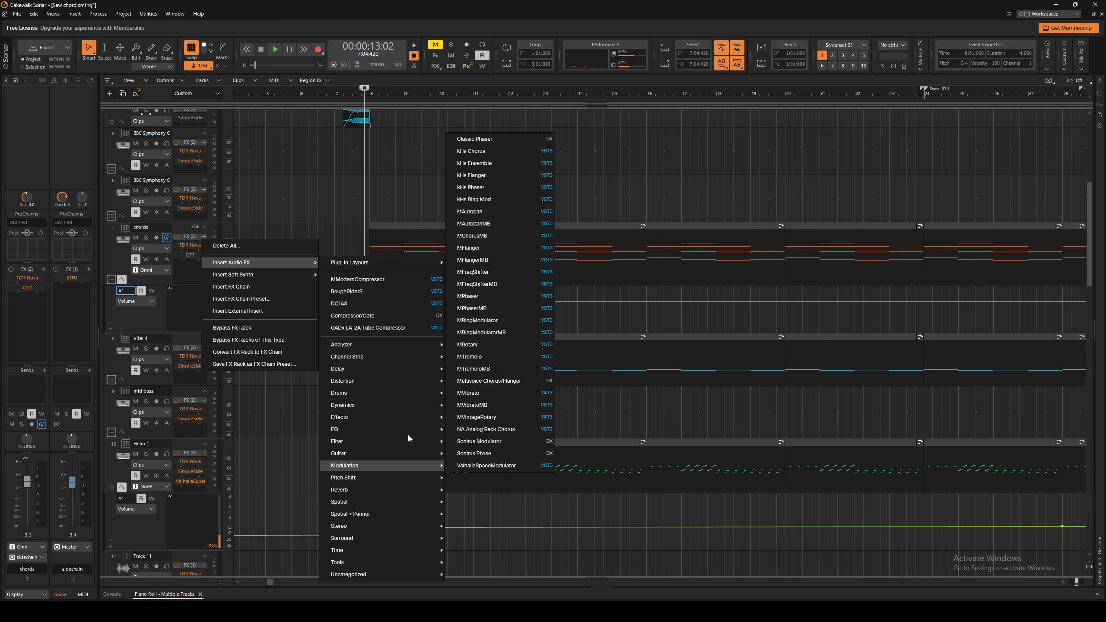
pyautogui.moveTo(410, 347)
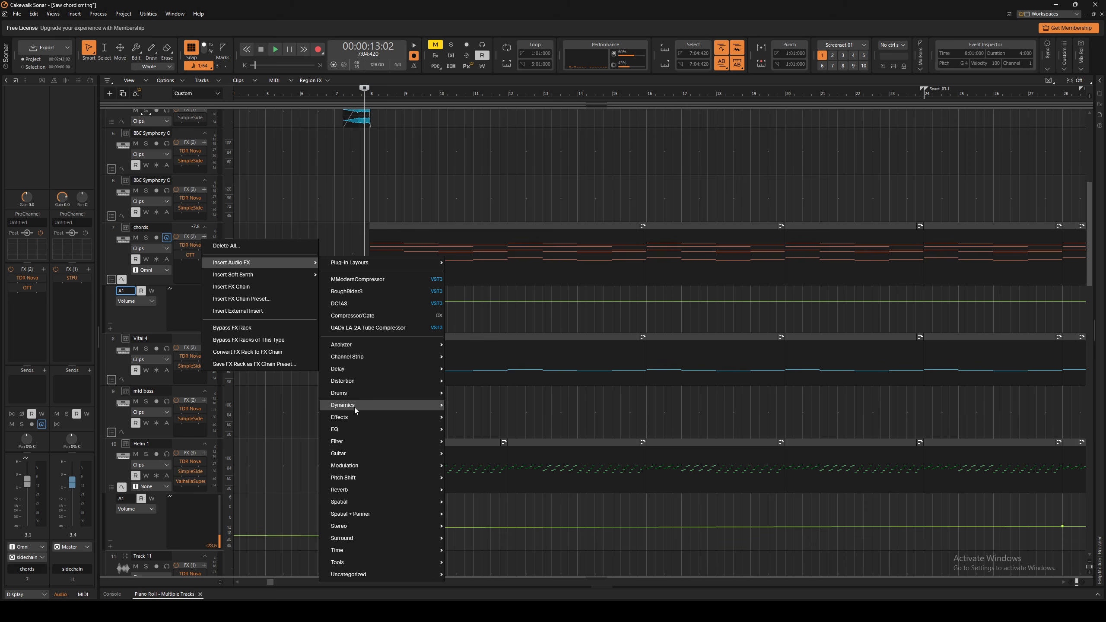
pyautogui.moveTo(358, 430)
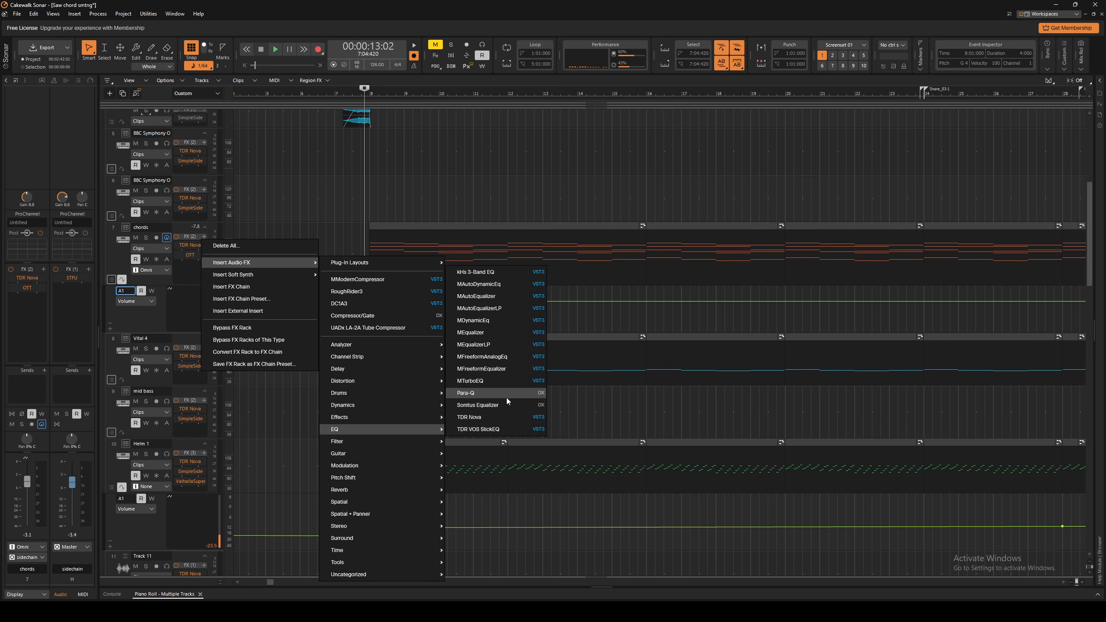
pyautogui.press('Escape')
# Audition the soloed chords track with its TDR Nova equalizer open, and open the track's OTT effect.
pyautogui.doubleClick(190, 245)
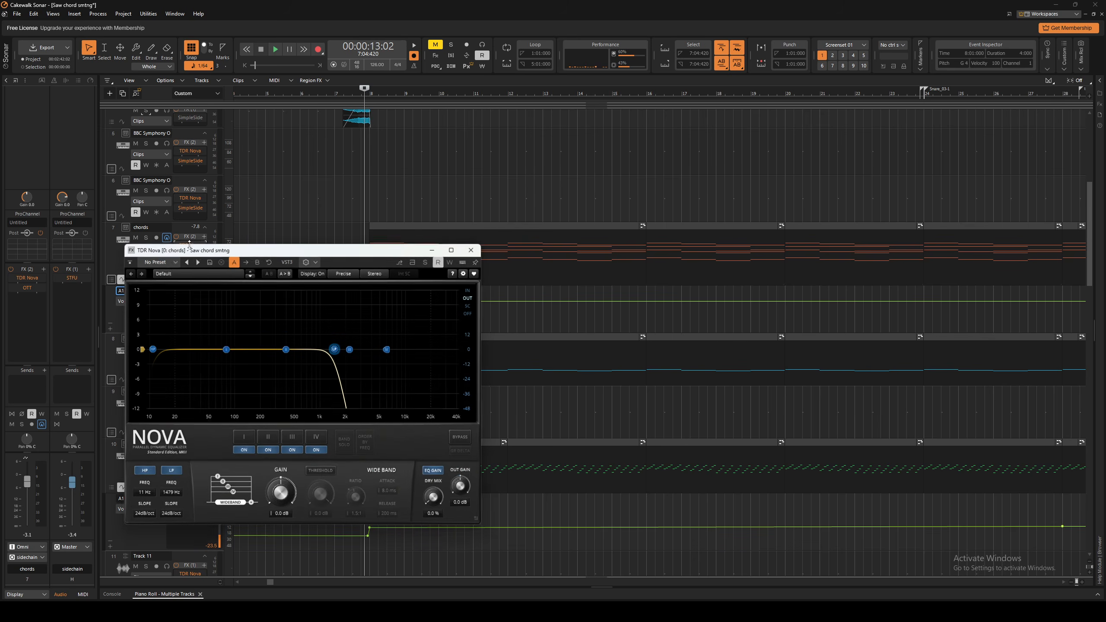
pyautogui.press('space')
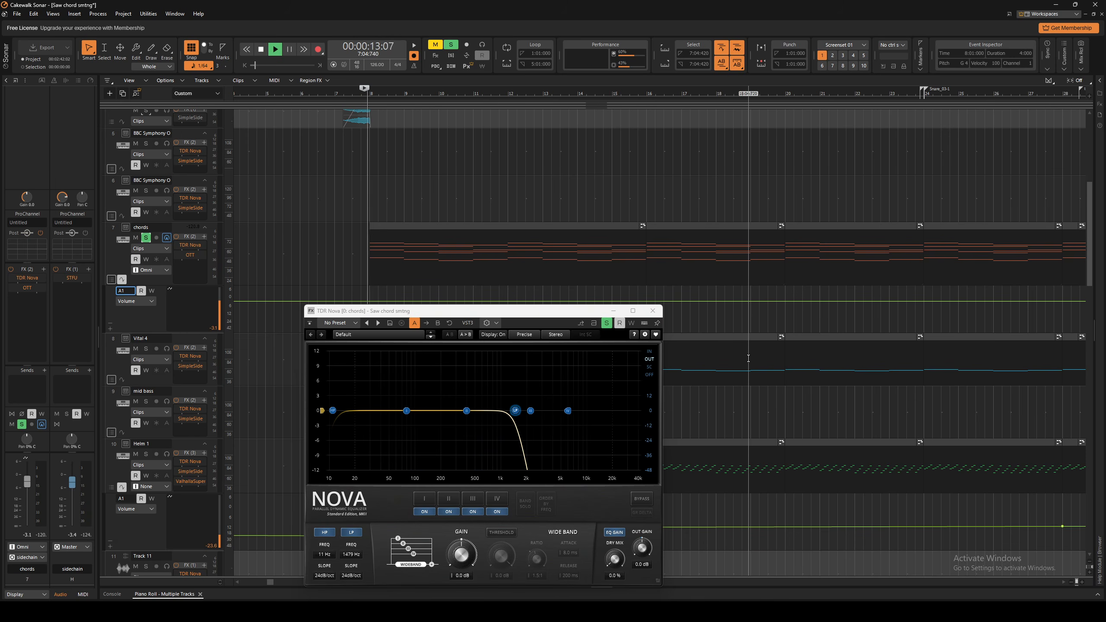
pyautogui.press('space')
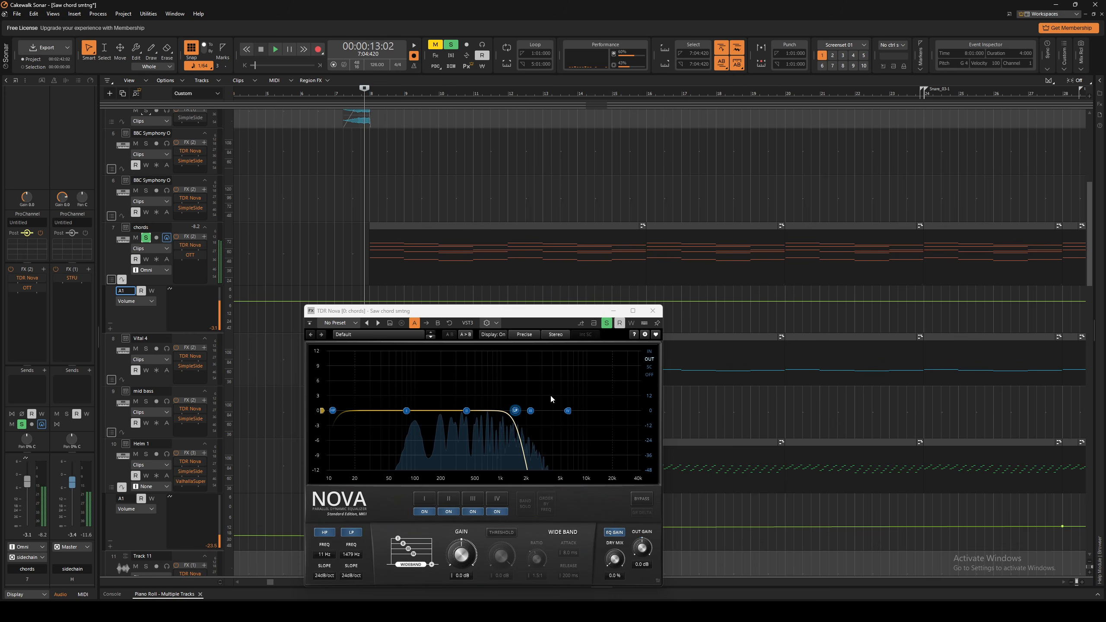
pyautogui.click(613, 311)
pyautogui.doubleClick(190, 255)
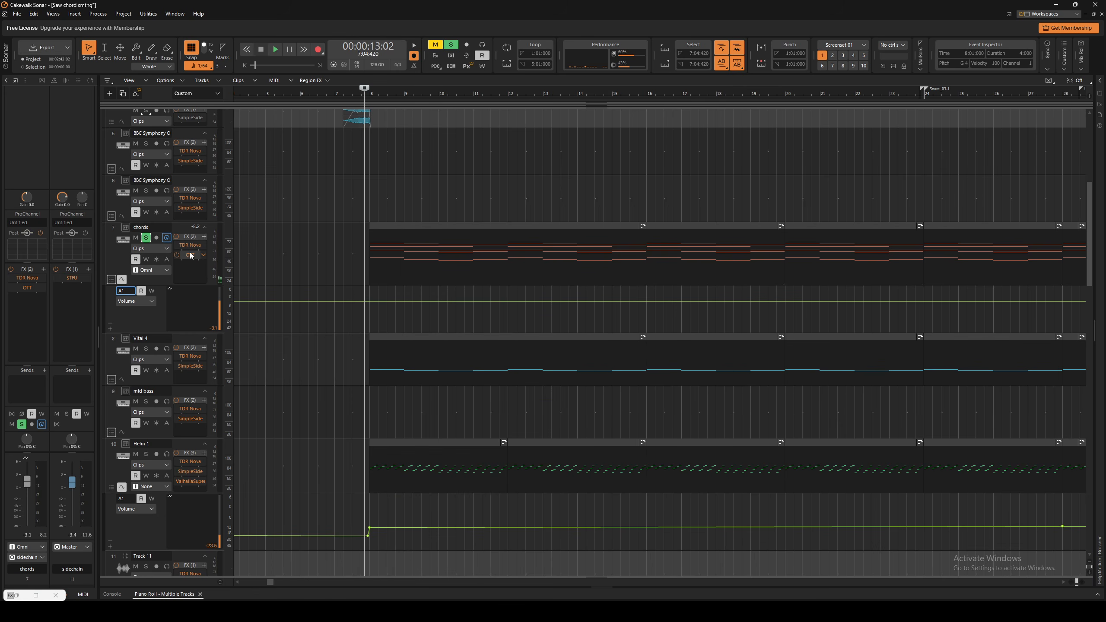
pyautogui.moveTo(361, 311); pyautogui.dragTo(511, 273)
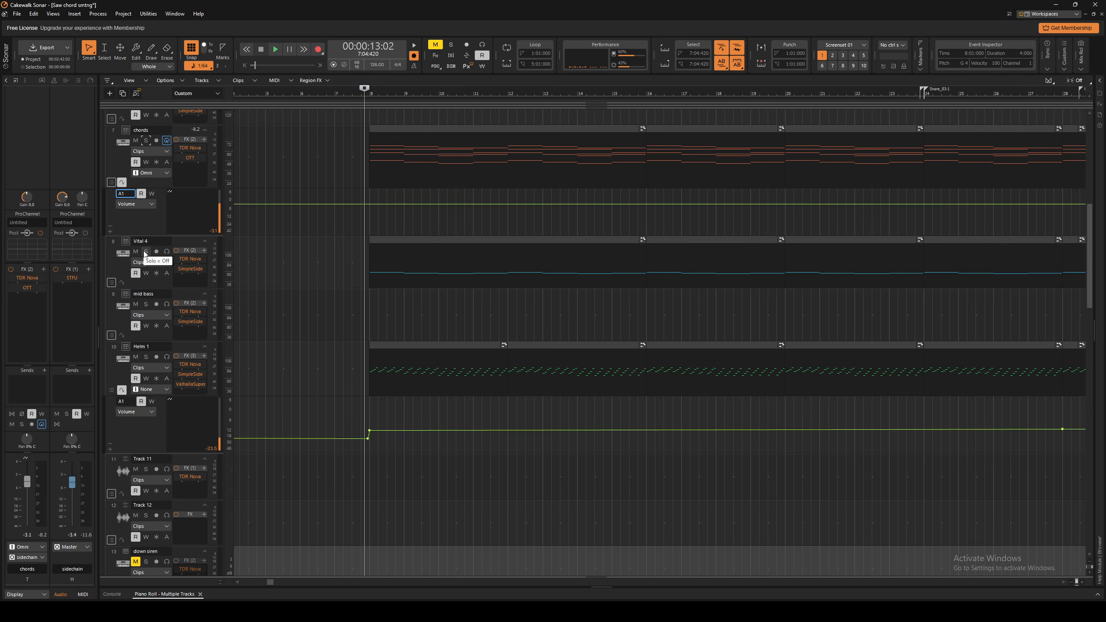
# Solo the Vital 4 track and inspect the synth patch that it uses.
pyautogui.click(145, 252)
pyautogui.click(125, 241)
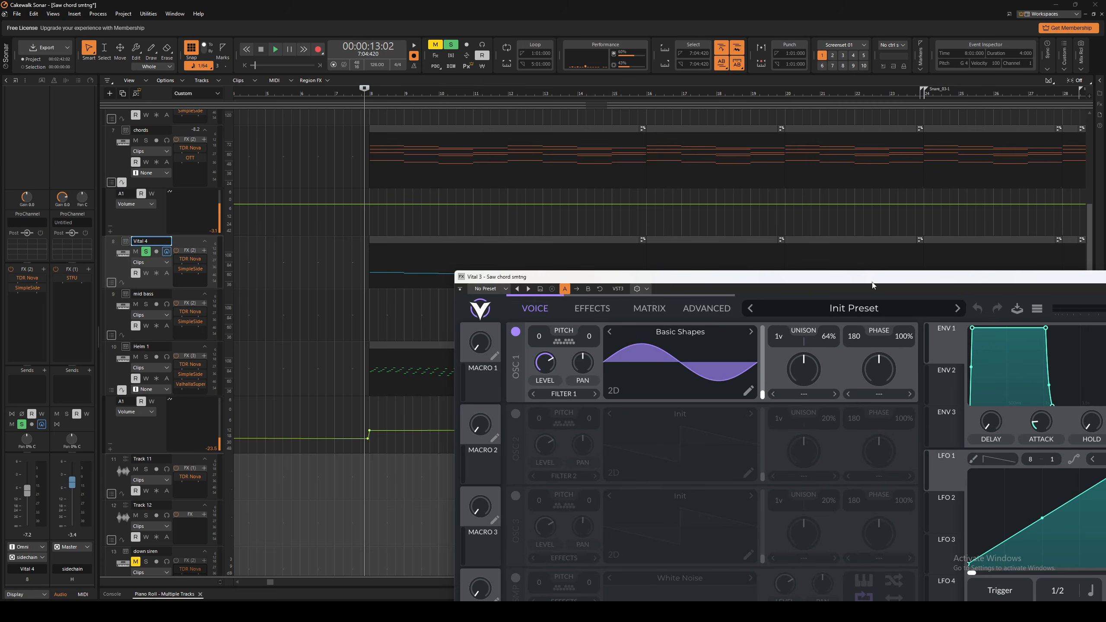
pyautogui.moveTo(872, 282); pyautogui.dragTo(529, 246)
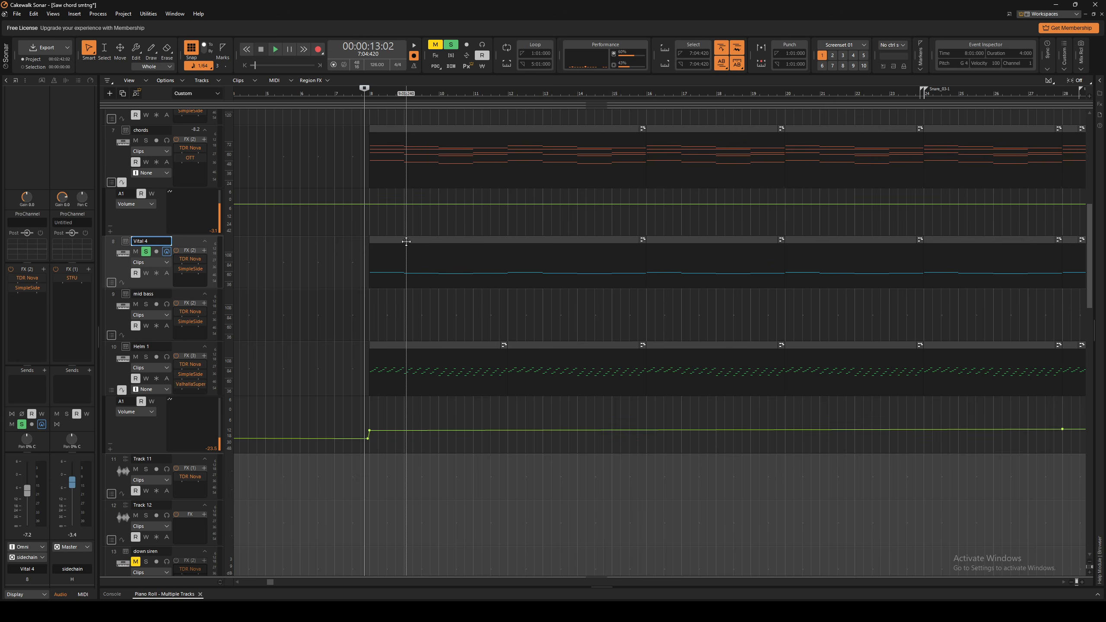
# Open the Vital 4 clip in an enlarged piano roll and play its notes from just before bar 8.
pyautogui.doubleClick(406, 242)
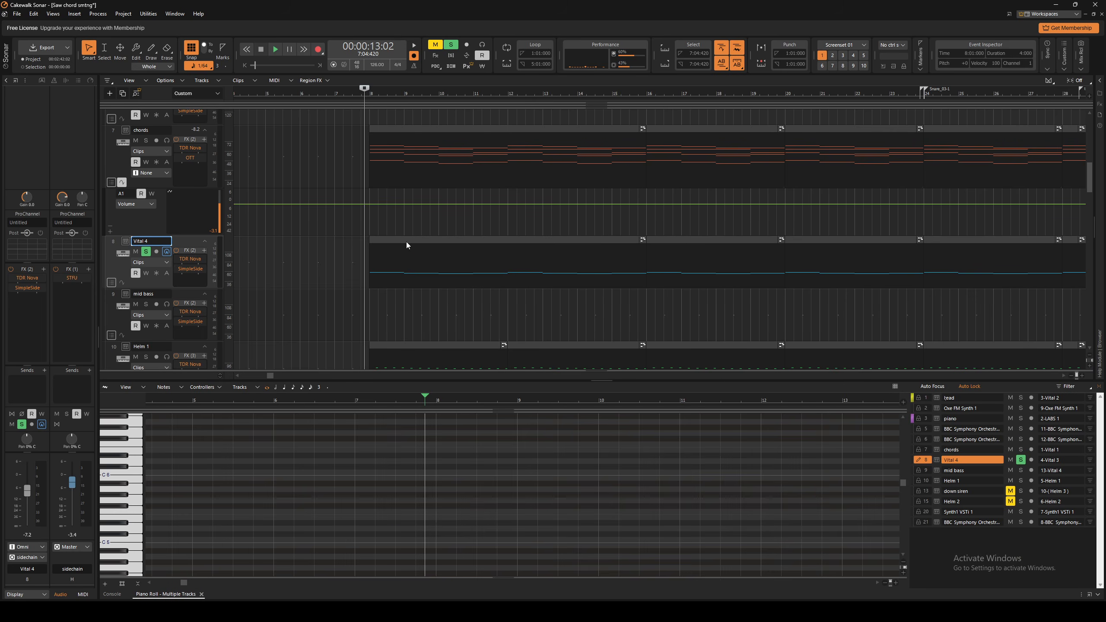
pyautogui.hotkey('shift', 'd')
pyautogui.hscroll(3, 359, 321)
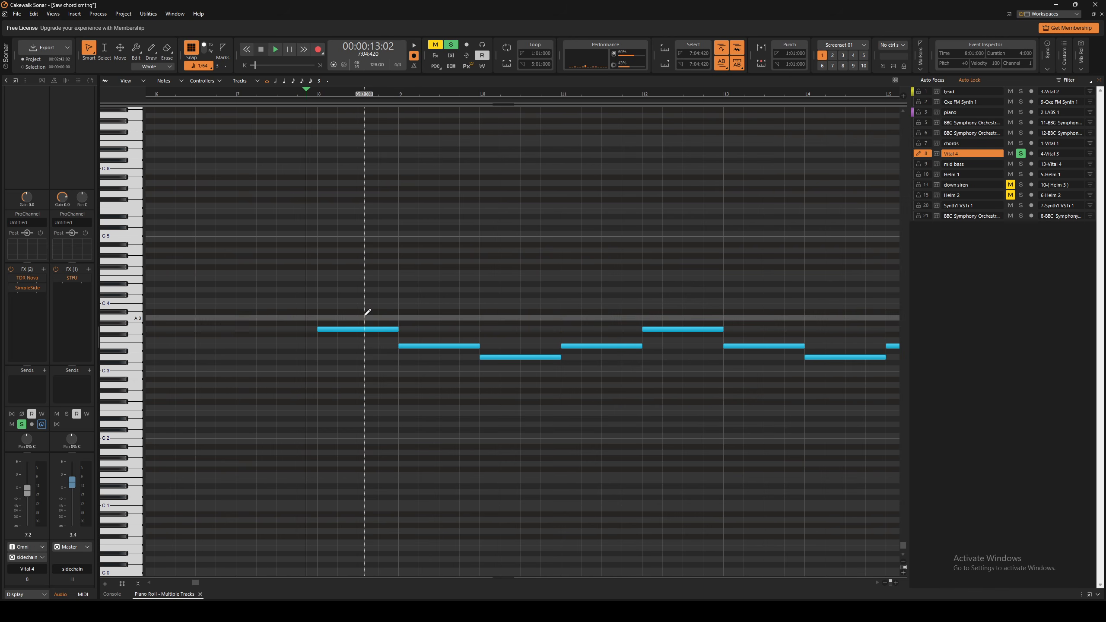
pyautogui.press('space')
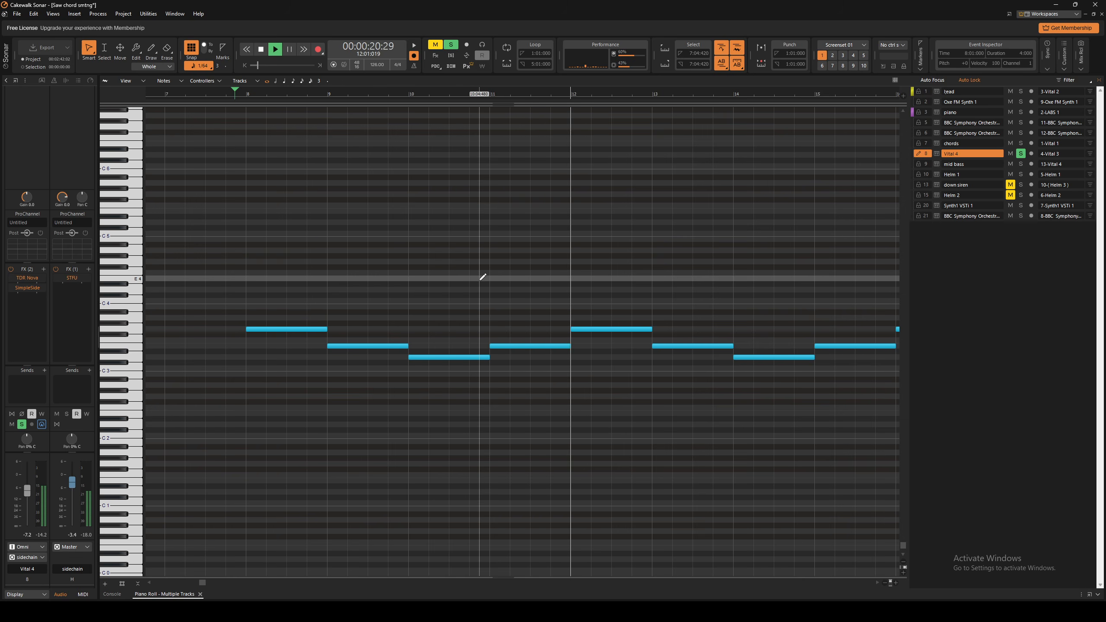
pyautogui.press('space')
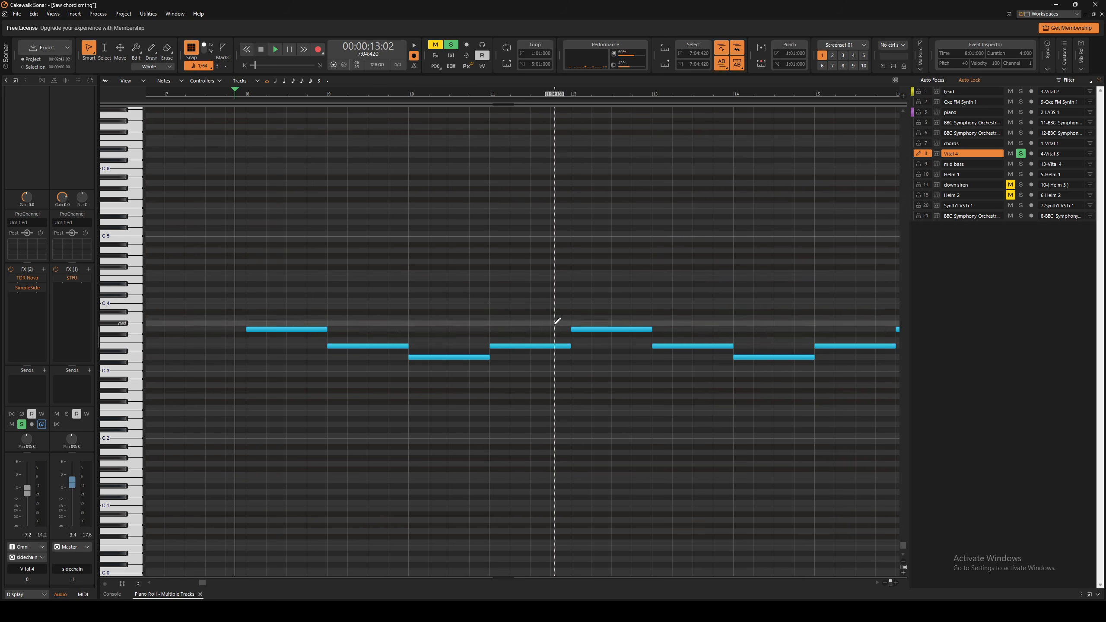
# Return to the track view and audition Vital 4 with its TDR Nova equalizer open, and close the equalizer.
pyautogui.press('d')
pyautogui.scroll(-2, 395, 499)
pyautogui.doubleClick(190, 226)
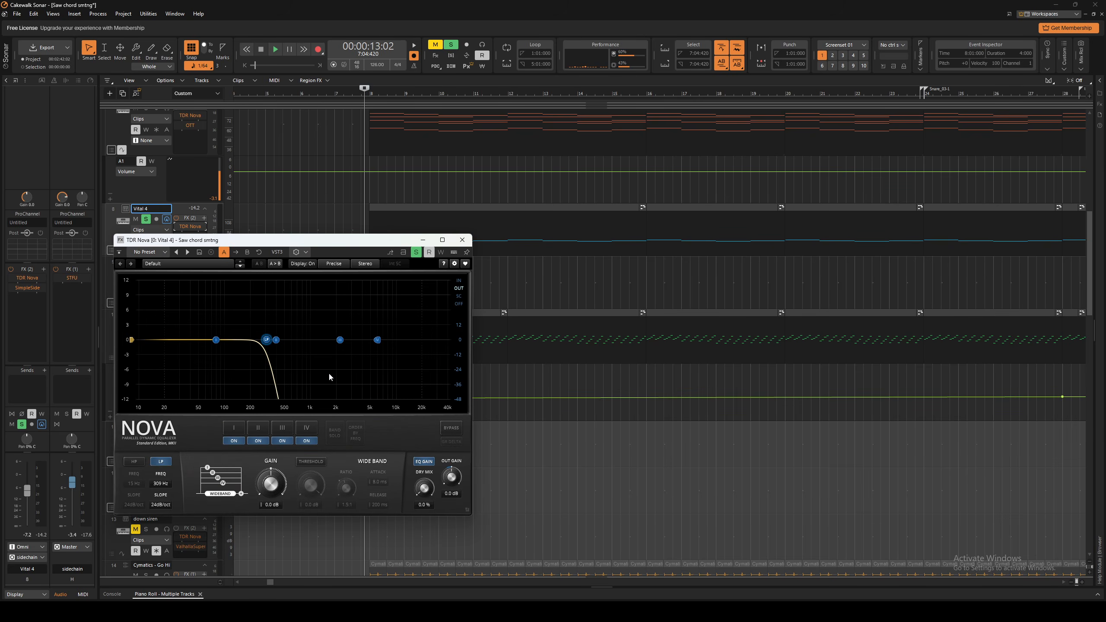
pyautogui.press('space')
pyautogui.press('space')
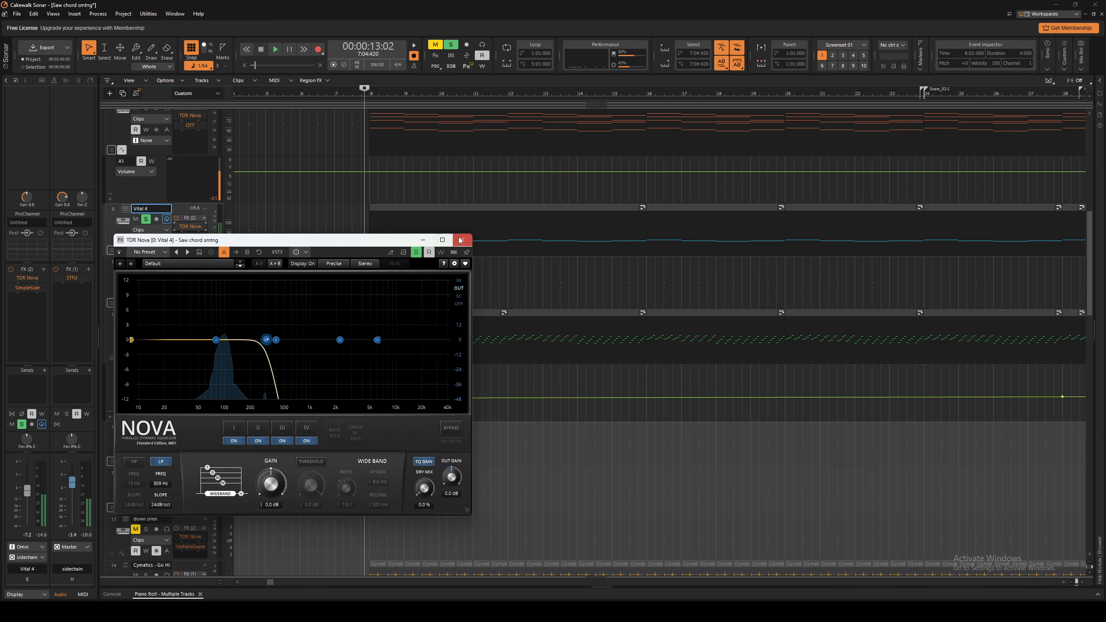
pyautogui.click(460, 240)
# Open the SimpleSide effect on the Vital 4 track and play the part twice to hear the sidechain pumping.
pyautogui.doubleClick(190, 236)
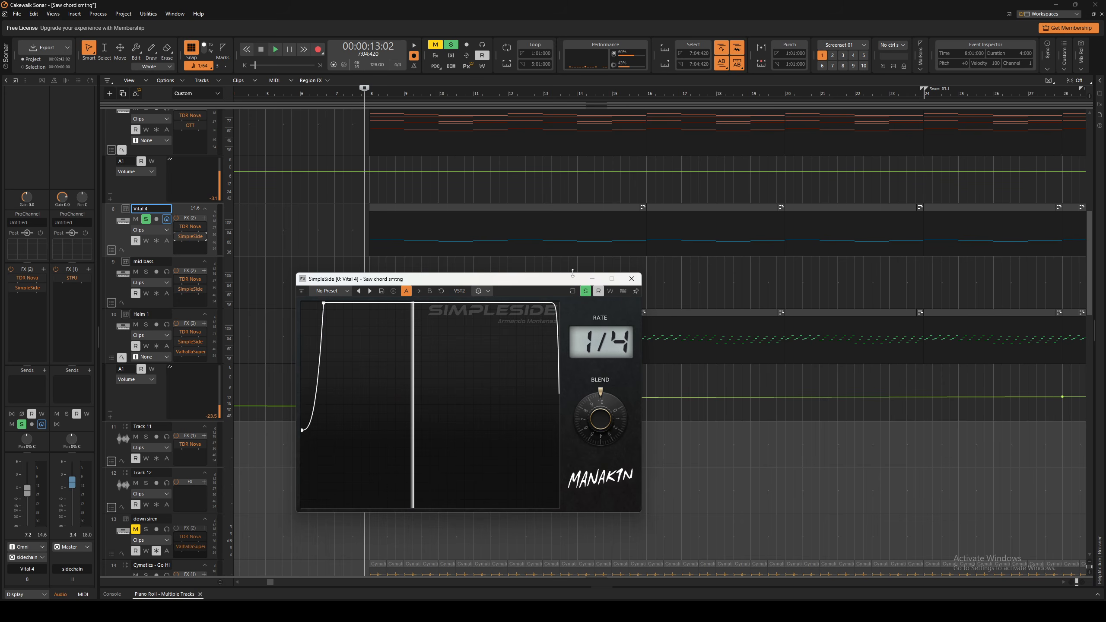
pyautogui.press('space')
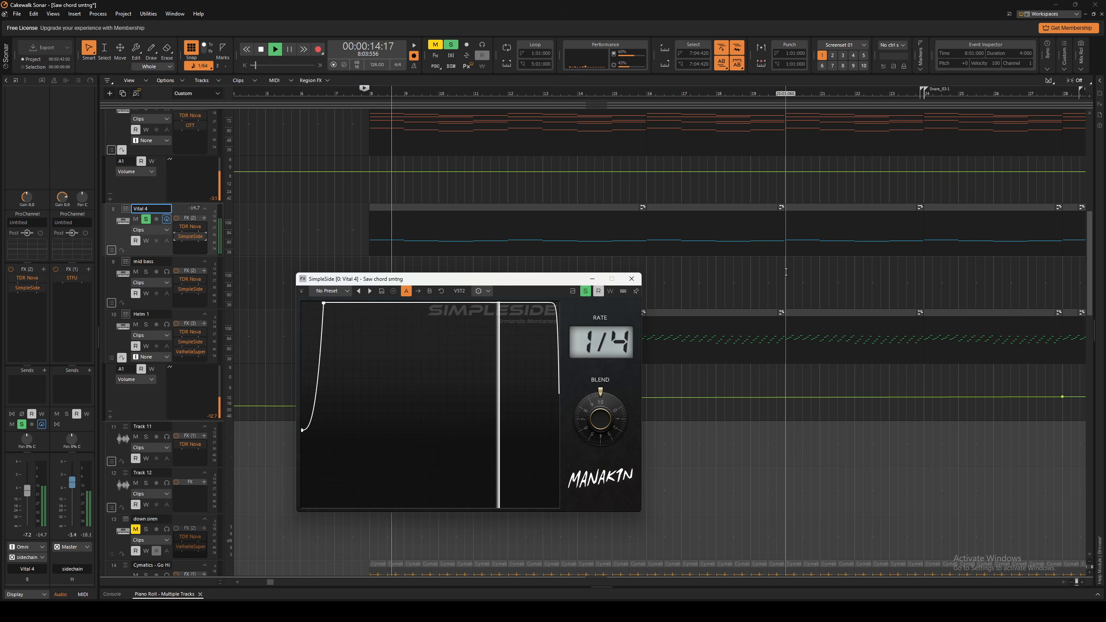
pyautogui.press('space')
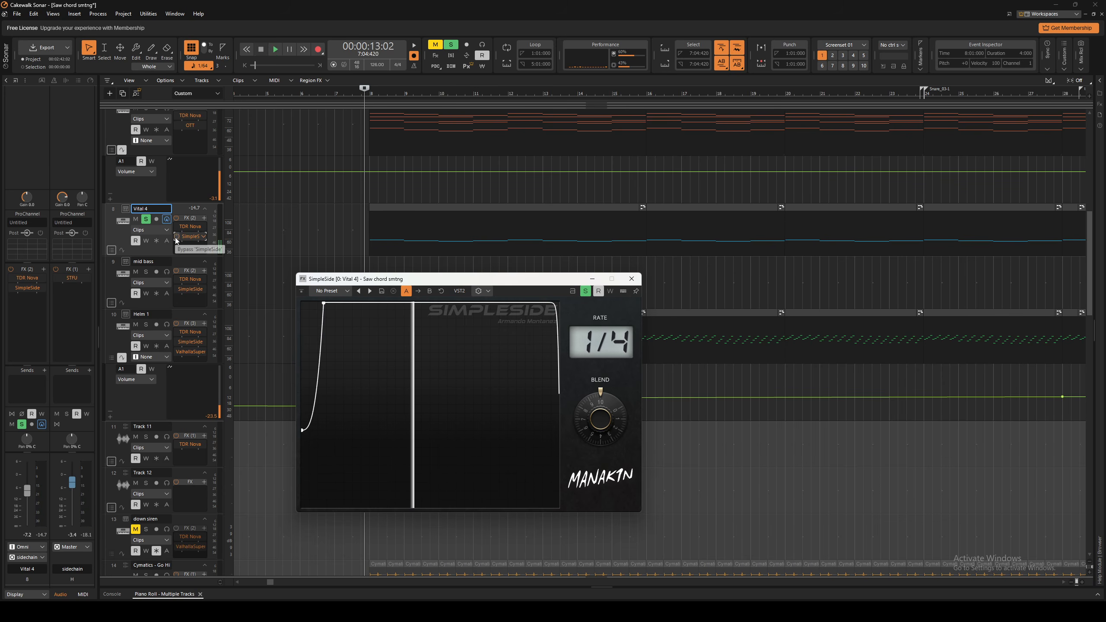
pyautogui.press('space')
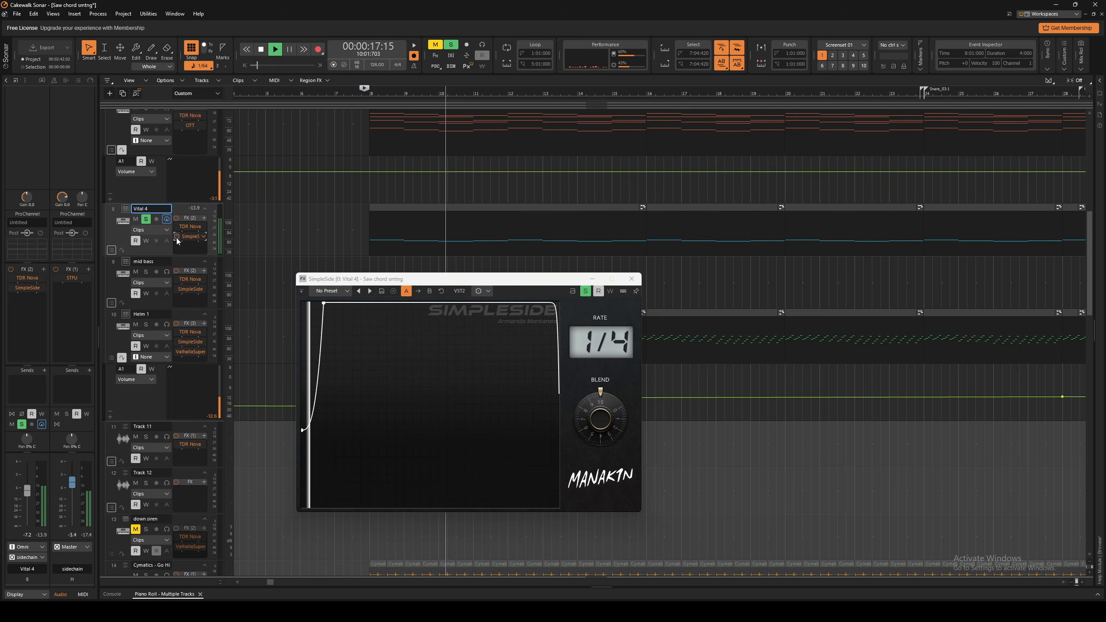
pyautogui.press('space')
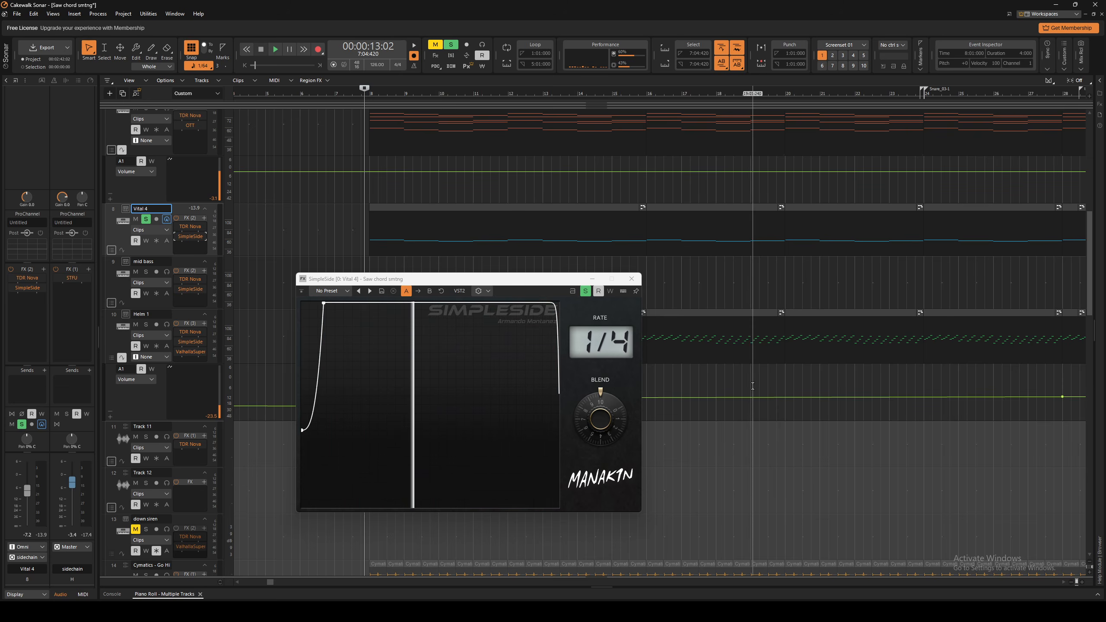
# Select Track 11 and open the UADx LA-2A Tube Compressor on its Master output bus.
pyautogui.press('Down')
pyautogui.press('Down')
pyautogui.press('Down')
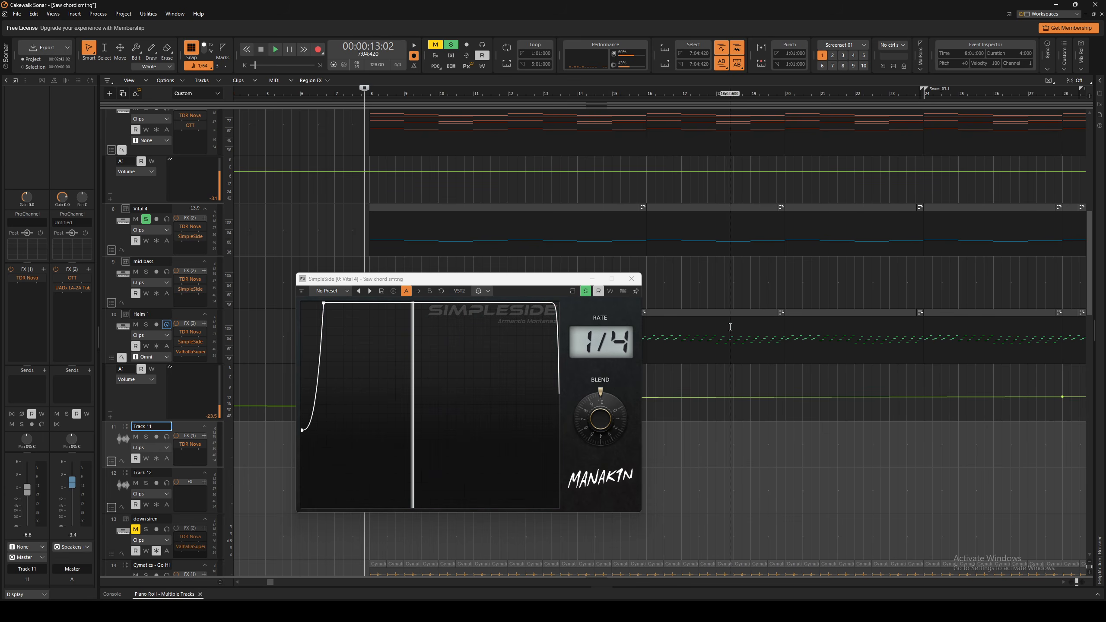
pyautogui.doubleClick(72, 288)
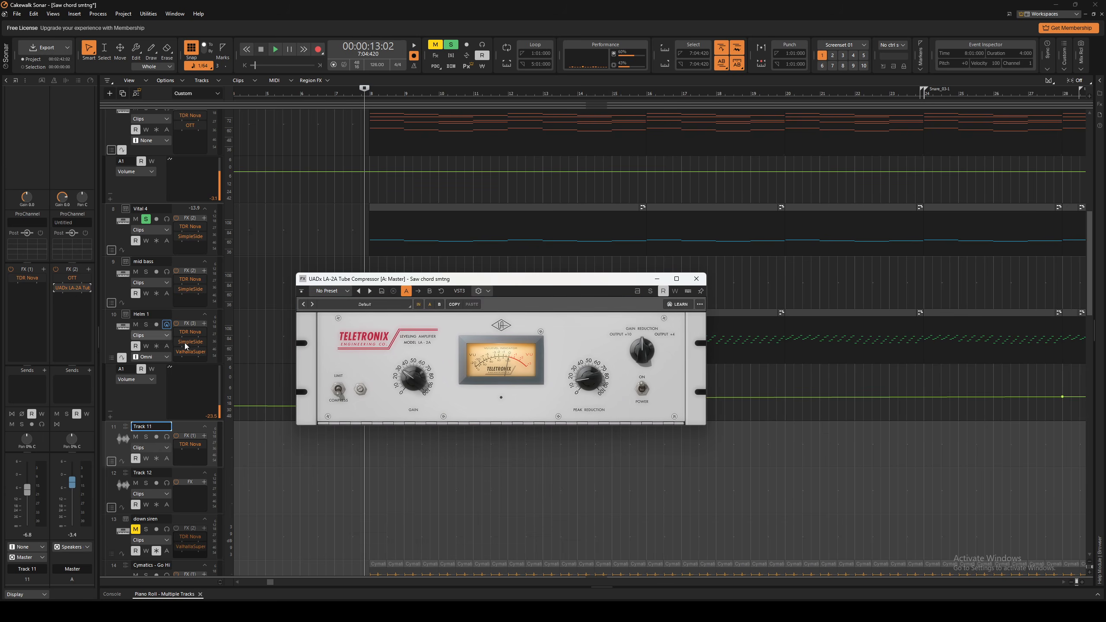
# Solo the Helm 1 arpeggio track and open its clip in an enlarged piano roll during playback.
pyautogui.scroll(-2, 224, 319)
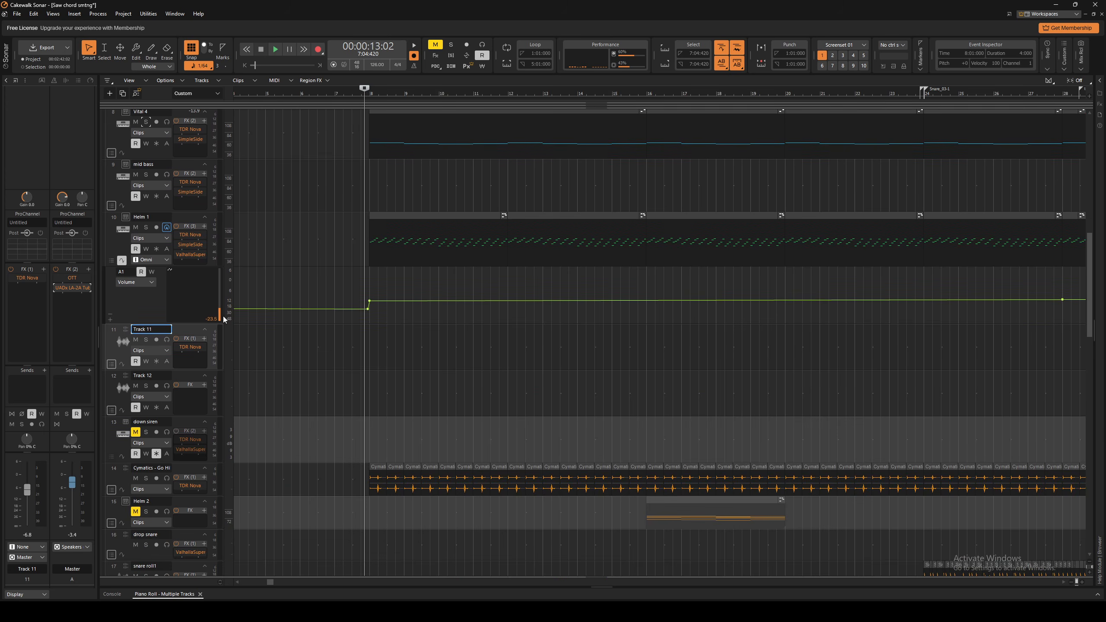
pyautogui.click(147, 228)
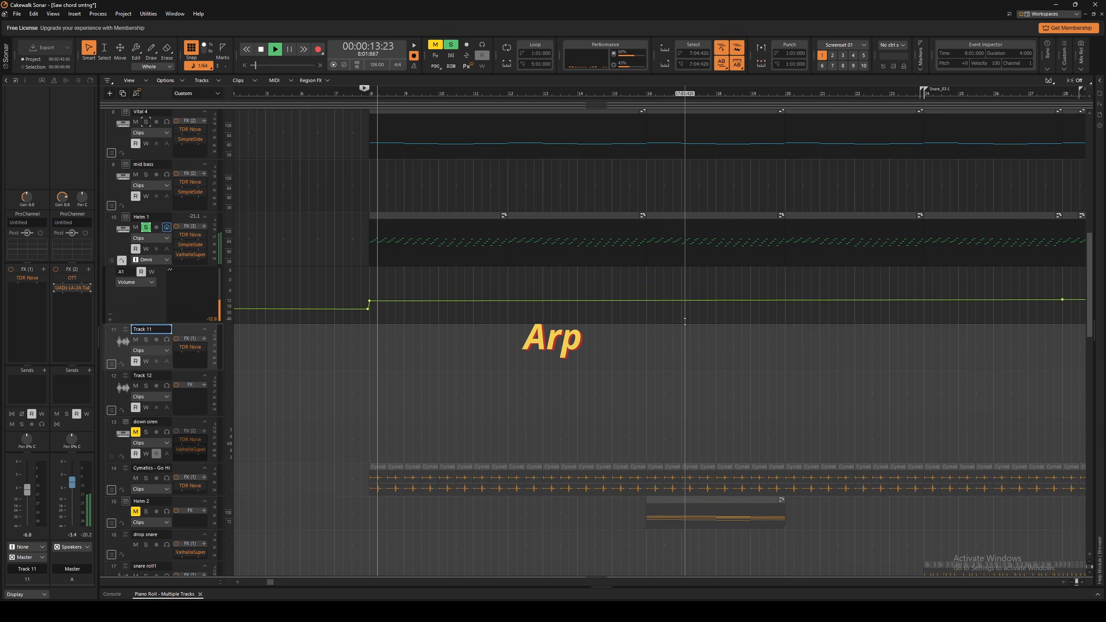
pyautogui.click(434, 216)
pyautogui.doubleClick(433, 219)
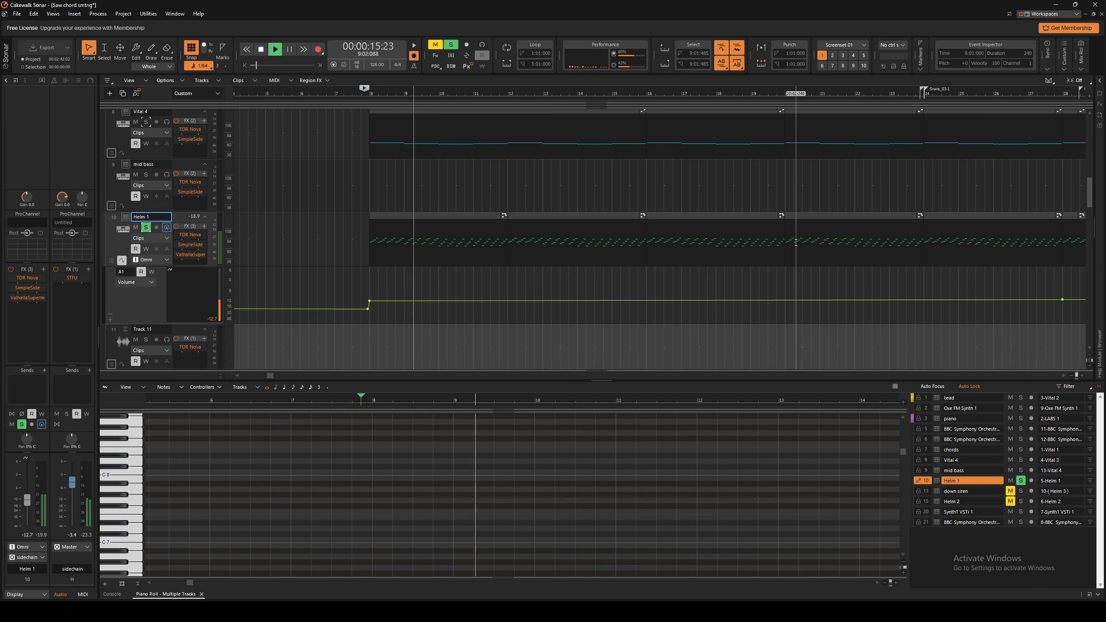
pyautogui.hotkey('shift', 'd')
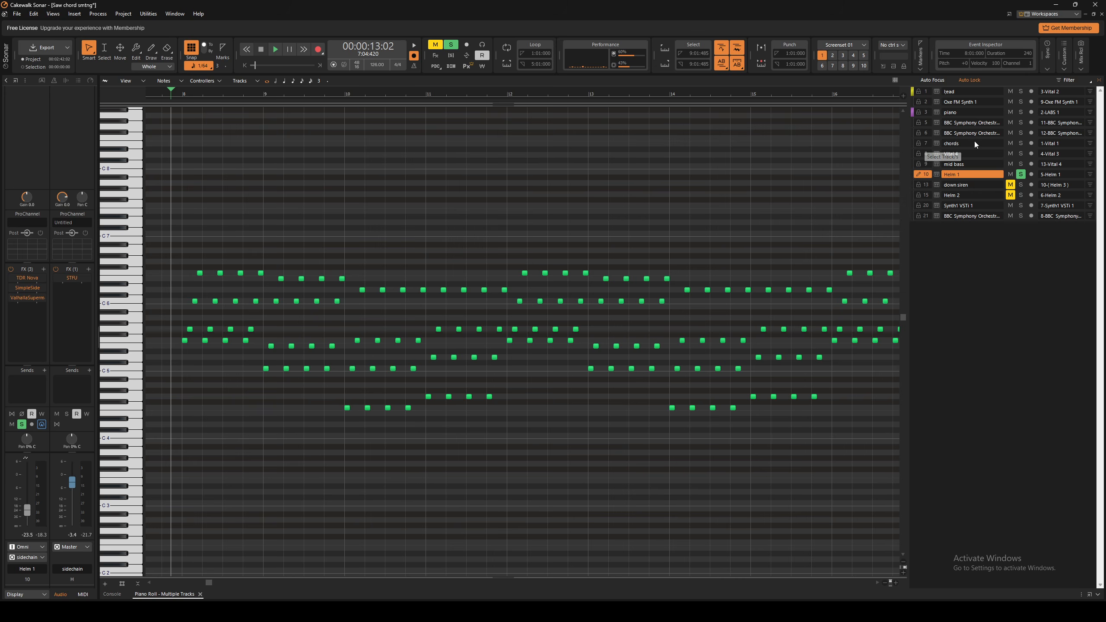
# Display the chords notes behind the Helm 1 arpeggio, and move the arpeggio's notes in bar 8 down one octave.
pyautogui.click(921, 143)
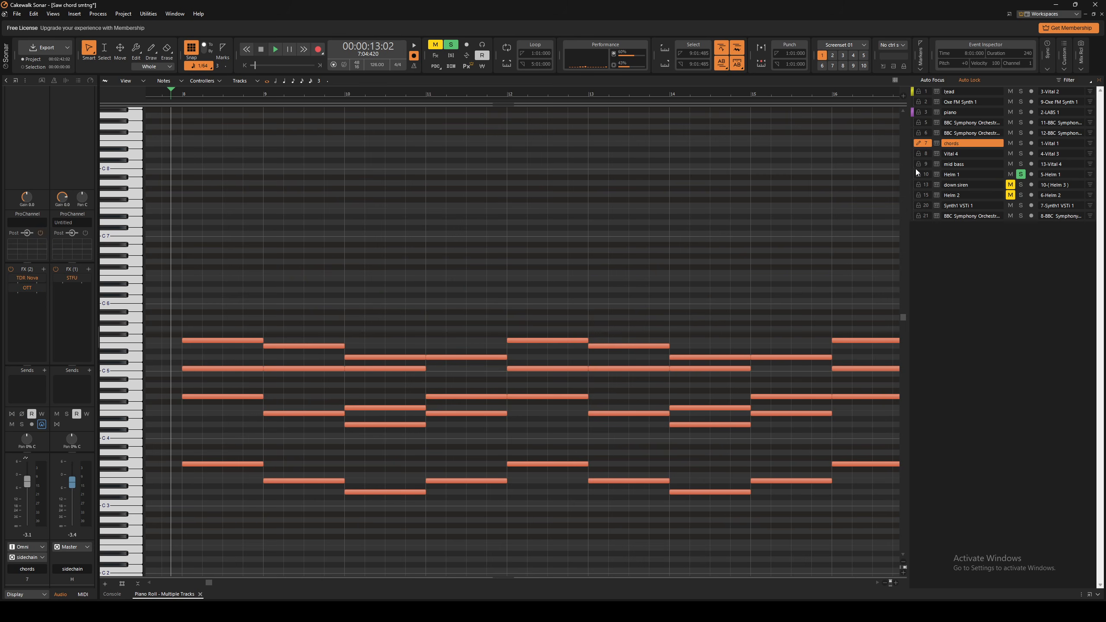
pyautogui.click(959, 171)
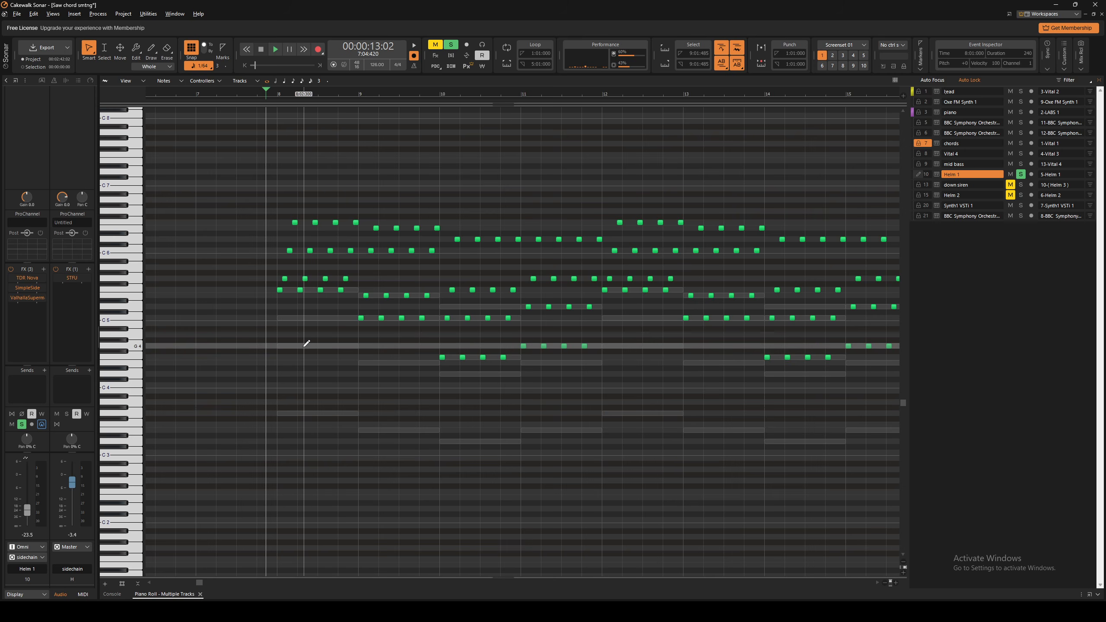
pyautogui.scroll(2, 306, 343)
pyautogui.moveTo(222, 186); pyautogui.dragTo(376, 300)
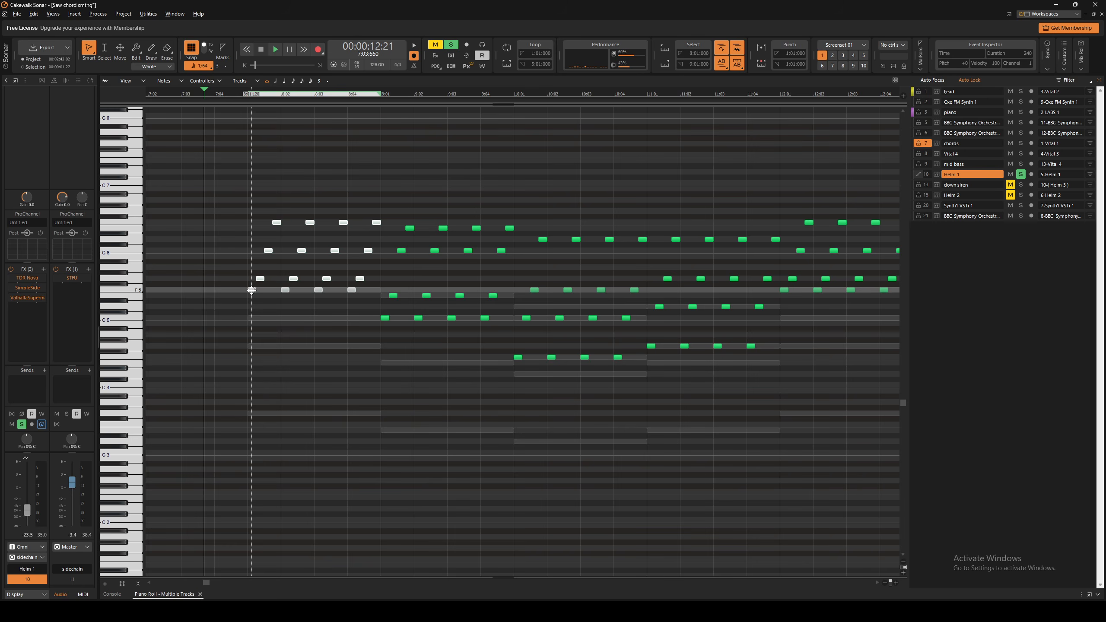
pyautogui.moveTo(252, 290); pyautogui.dragTo(251, 357)
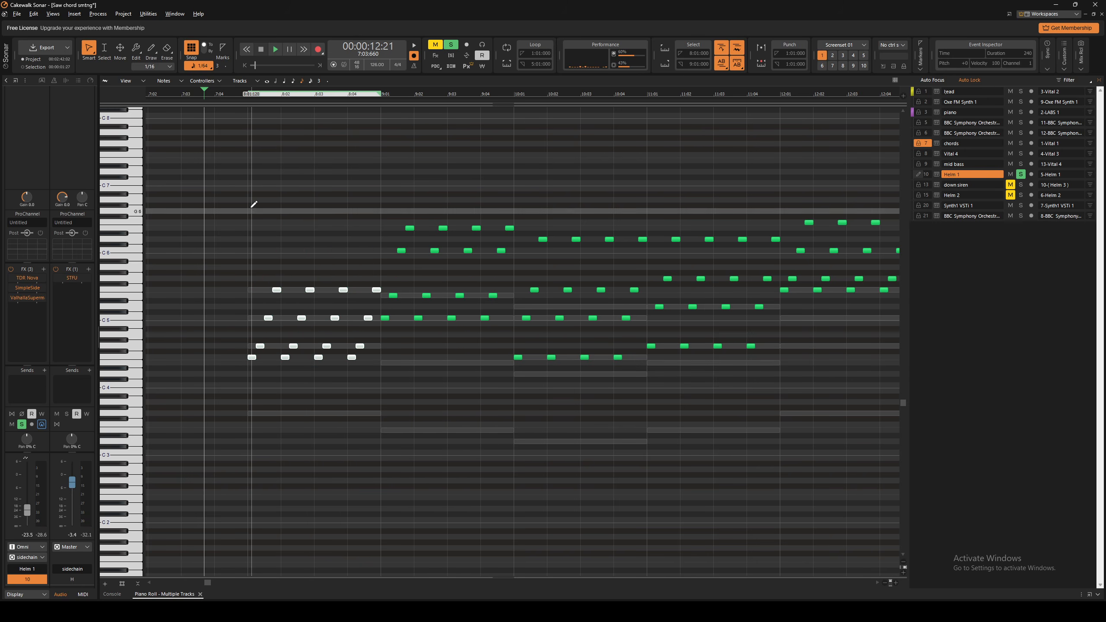
# Play the Helm 1 arpeggio from just before bar 8, and solo the chords track with it to hear both together.
pyautogui.click(246, 415)
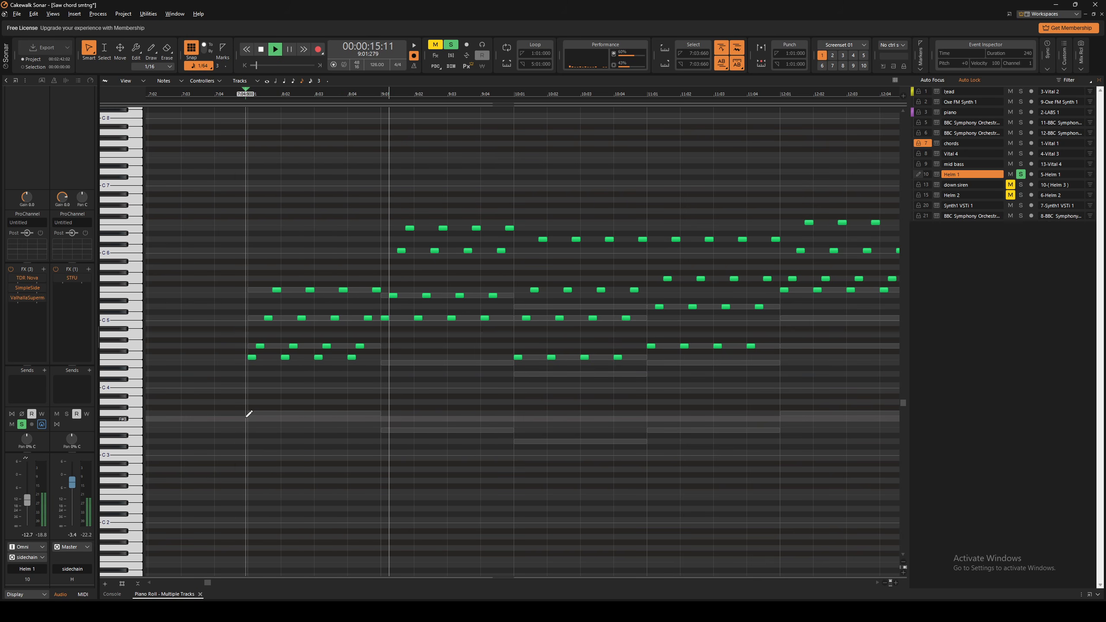
pyautogui.press('space')
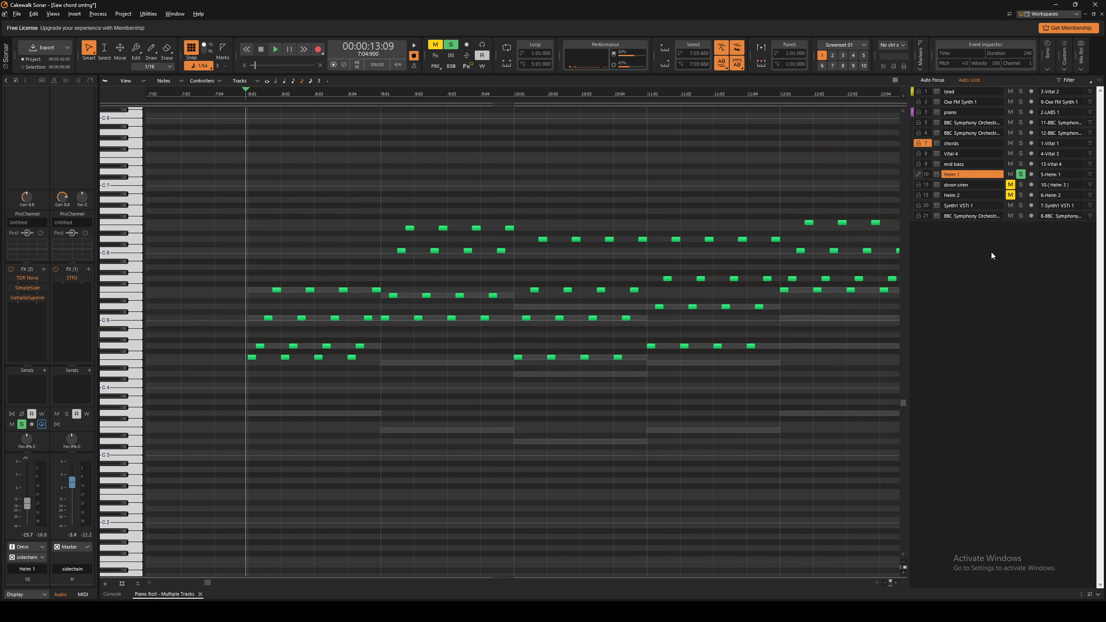
pyautogui.click(1020, 144)
pyautogui.press('space')
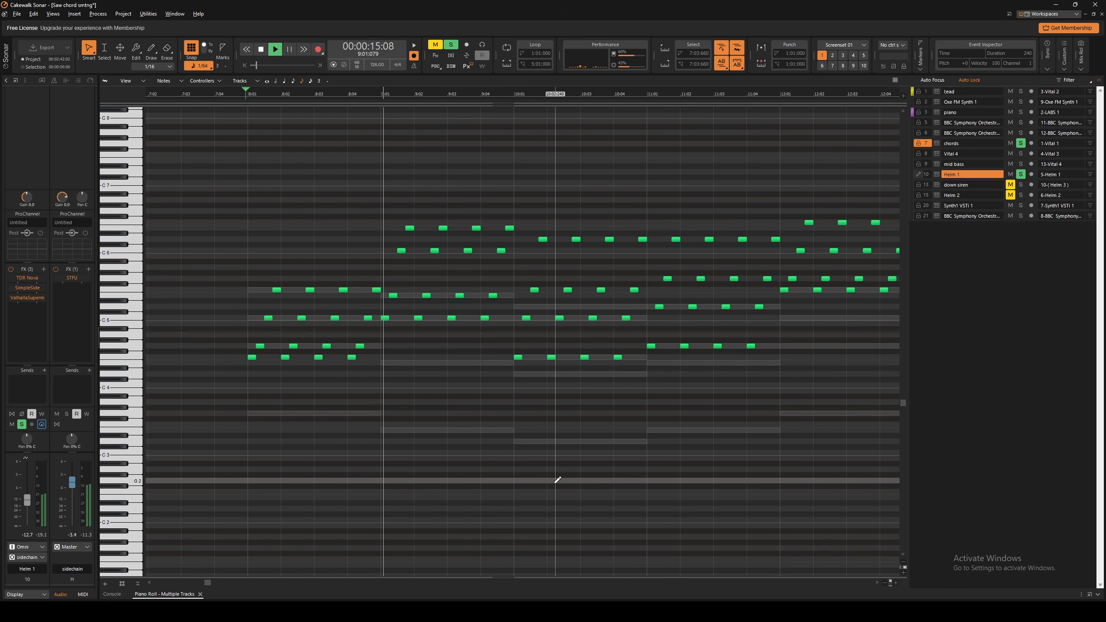
# Unsolo the chords and Helm 1 tracks, and move the arpeggio's bar 8 notes up one octave.
pyautogui.press('space')
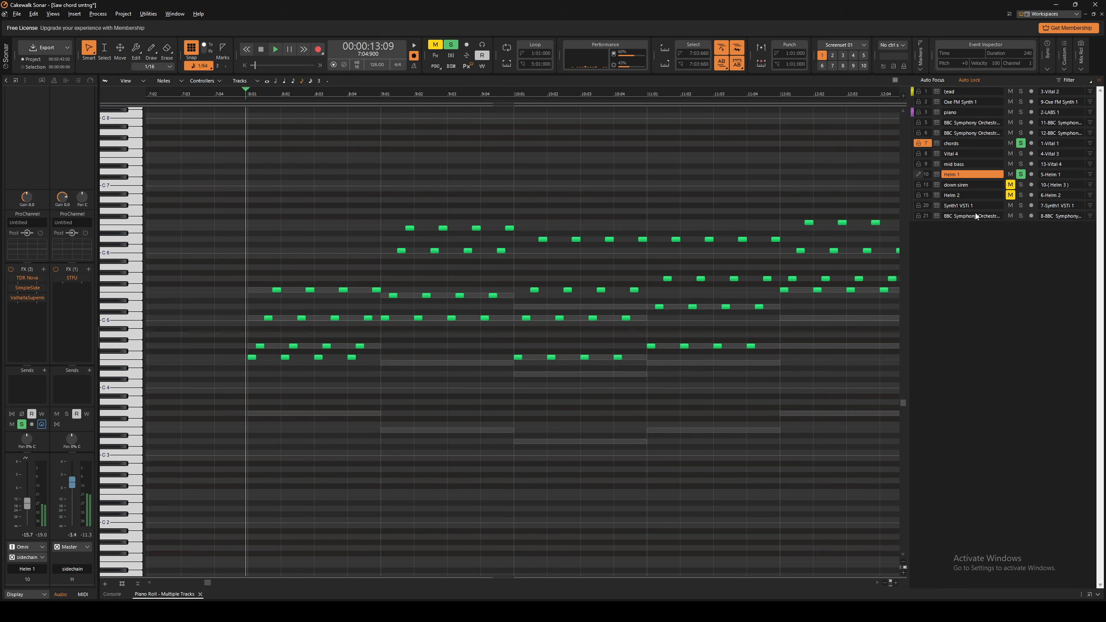
pyautogui.click(1023, 147)
pyautogui.click(1020, 174)
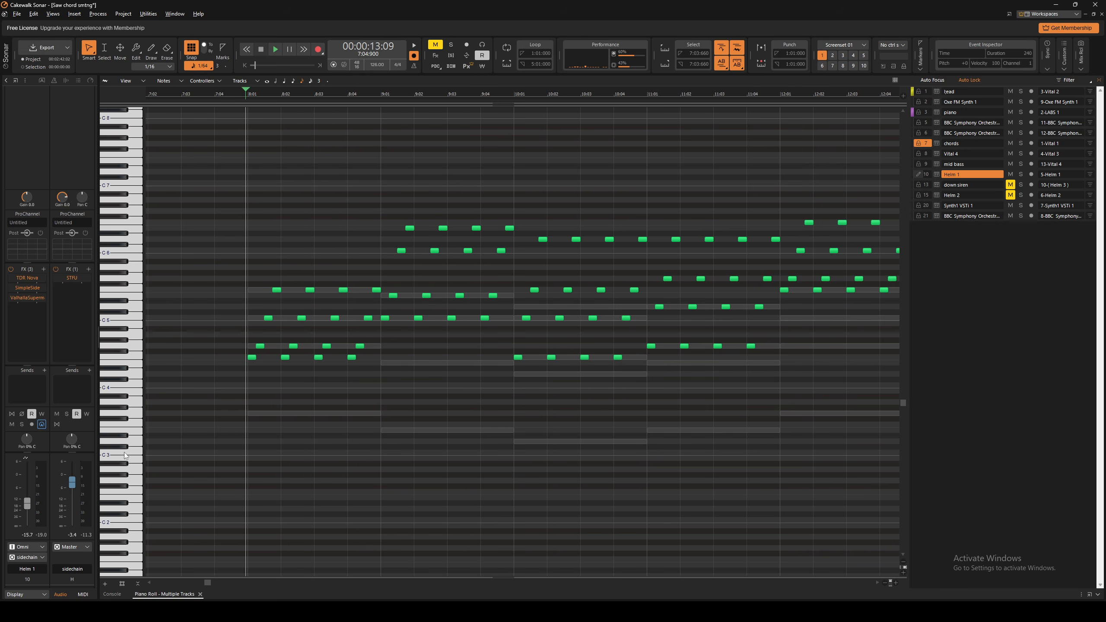
pyautogui.moveTo(238, 275); pyautogui.dragTo(393, 392)
pyautogui.hotkey('shift', 'Up')
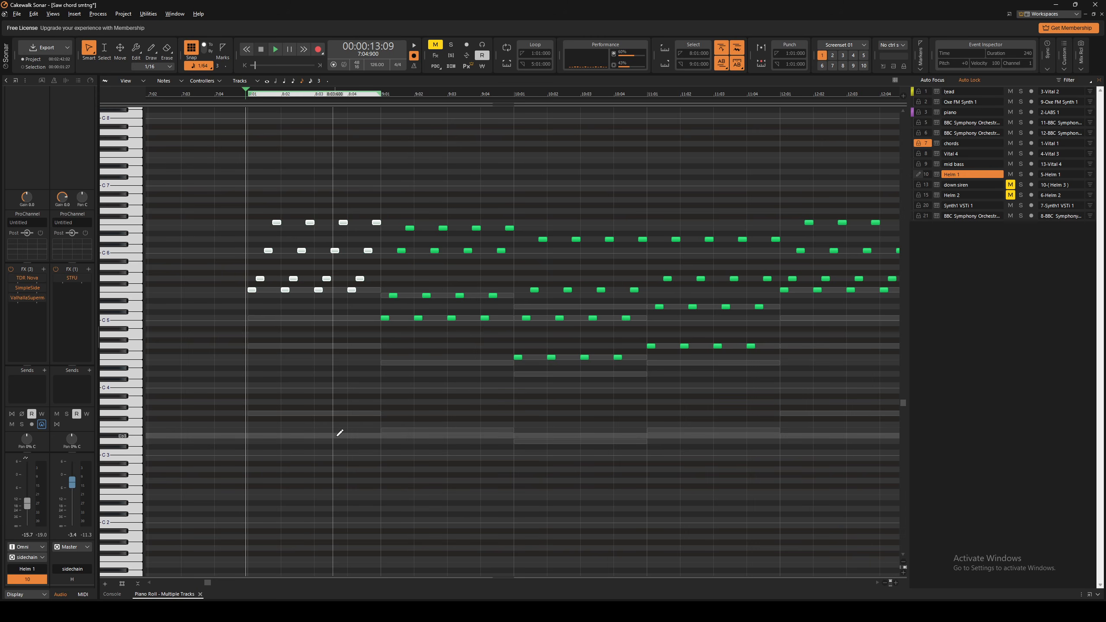
pyautogui.press('d')
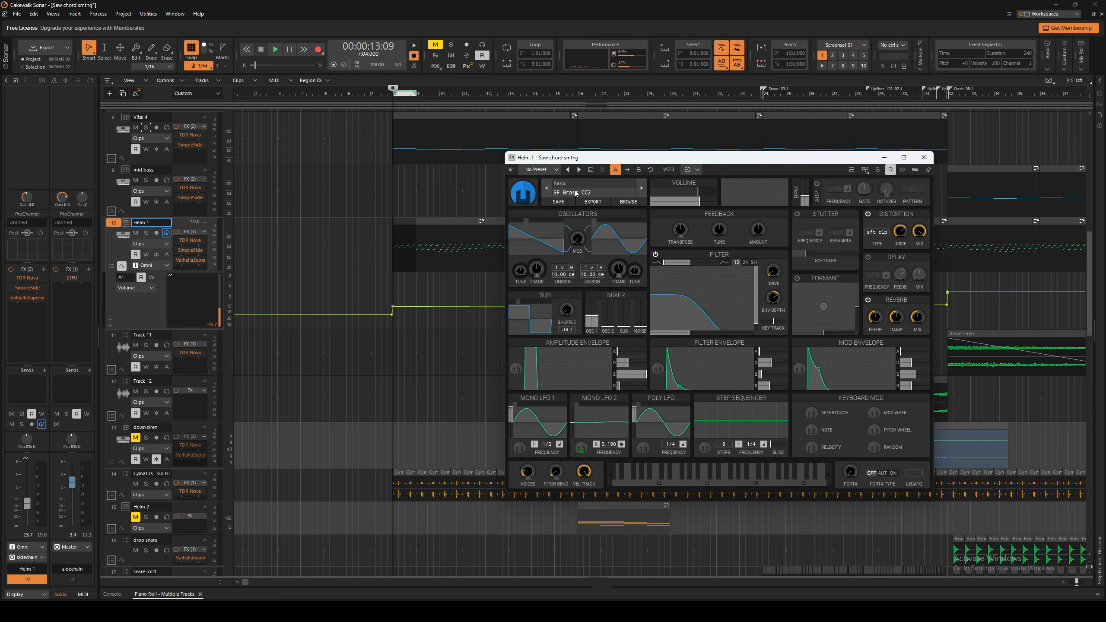
# Open the TDR Nova equalizer on the Helm 1 track and play the song briefly to examine its filter curve and spectrum.
pyautogui.click(923, 157)
pyautogui.doubleClick(189, 240)
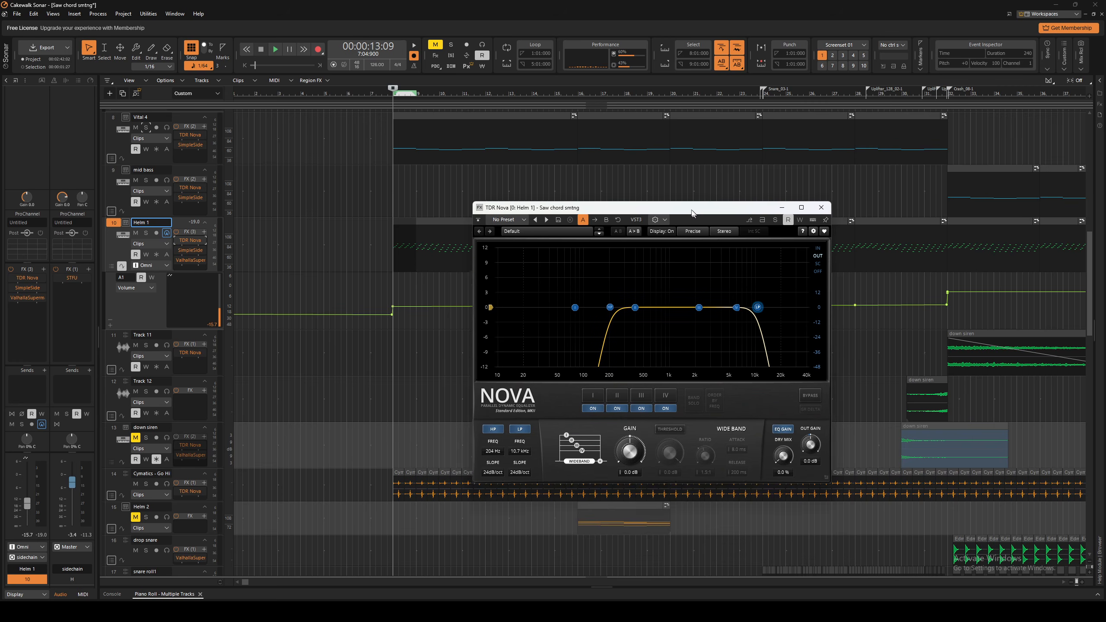
pyautogui.moveTo(694, 209); pyautogui.dragTo(653, 194)
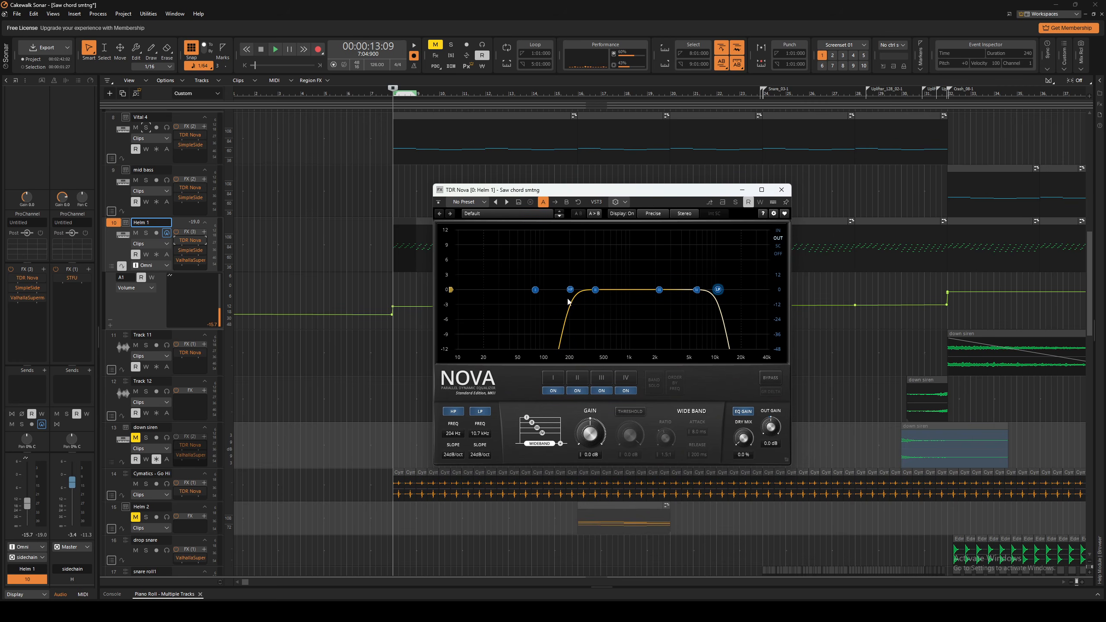
pyautogui.press('space')
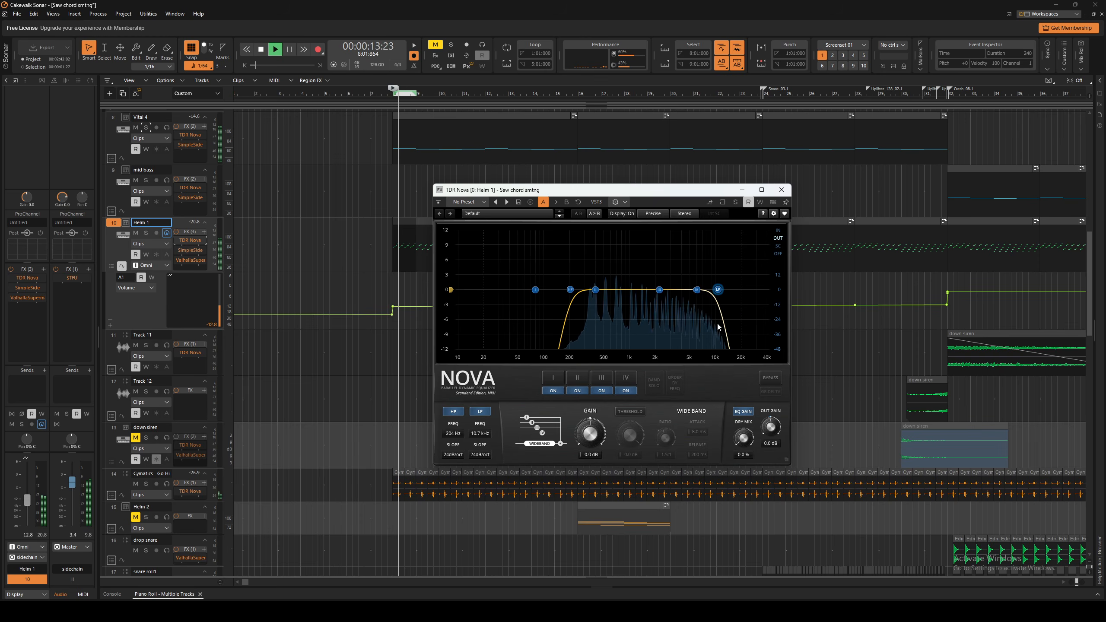
pyautogui.press('space')
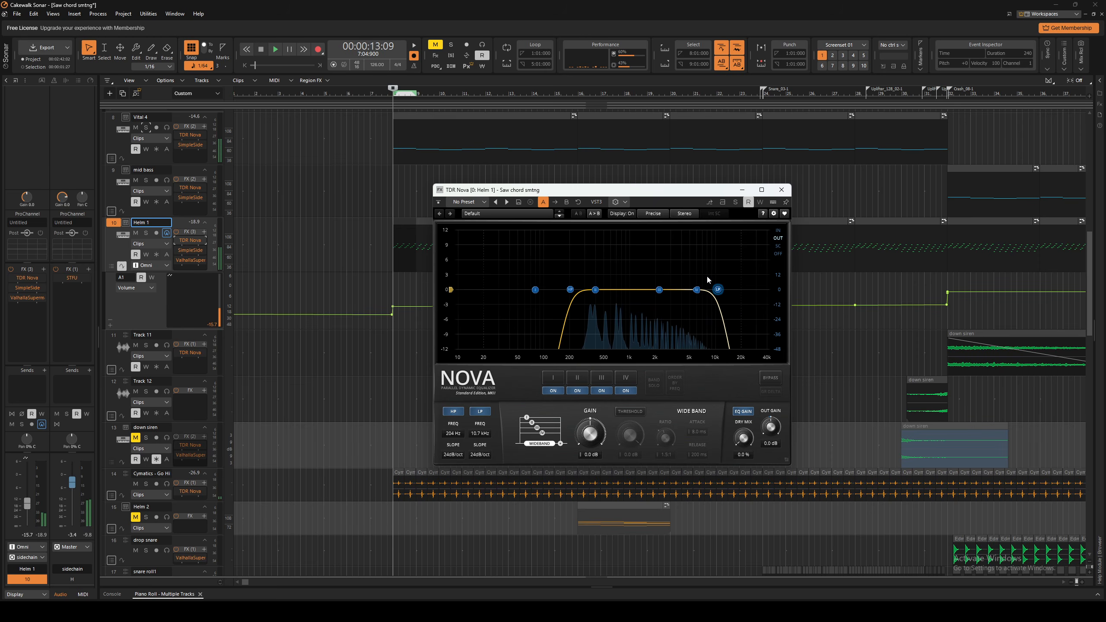
pyautogui.click(782, 191)
# Open SimpleSide and ValhallaSupermassive on the Helm 1 track, and browse the preset categories in ValhallaSupermassive.
pyautogui.doubleClick(190, 250)
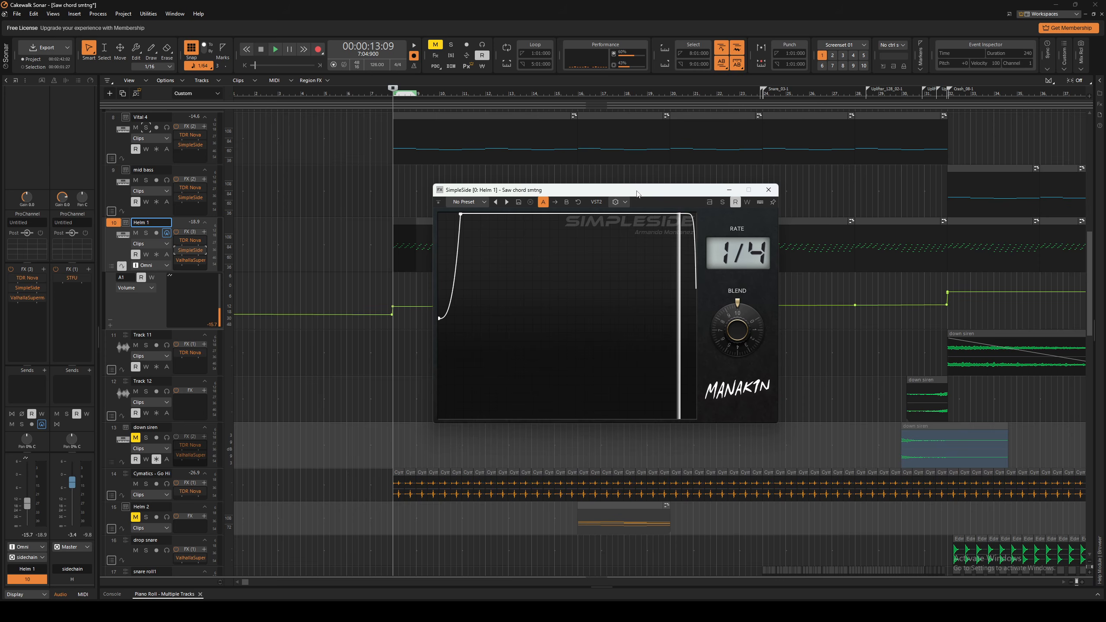
pyautogui.moveTo(636, 191); pyautogui.dragTo(701, 238)
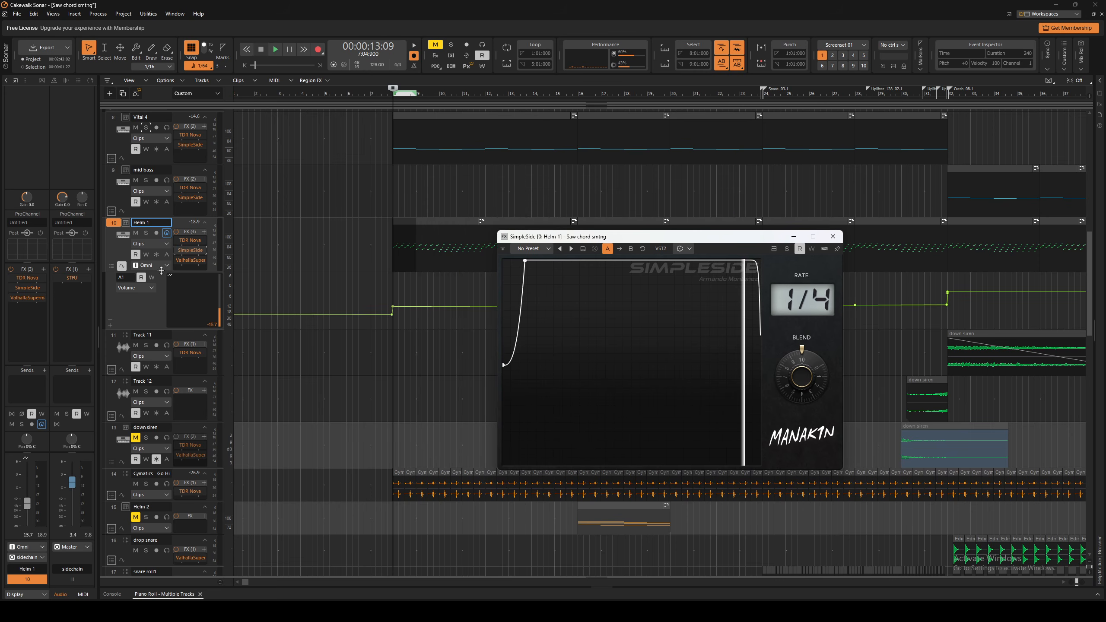
pyautogui.doubleClick(190, 260)
pyautogui.moveTo(697, 175); pyautogui.dragTo(686, 215)
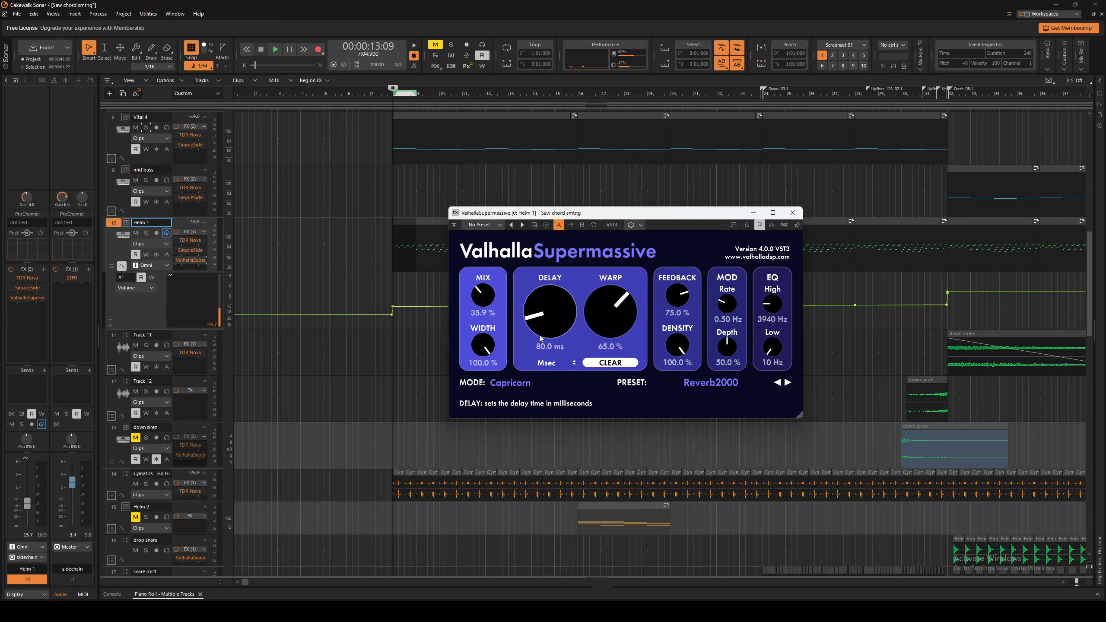
pyautogui.click(734, 383)
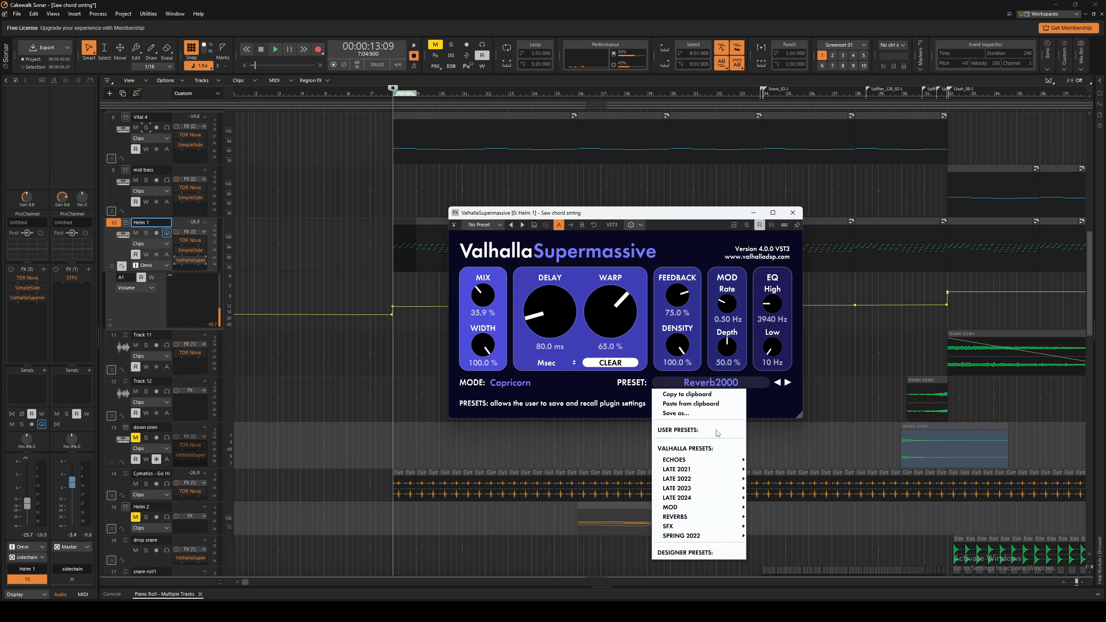
pyautogui.moveTo(697, 510)
pyautogui.moveTo(779, 488)
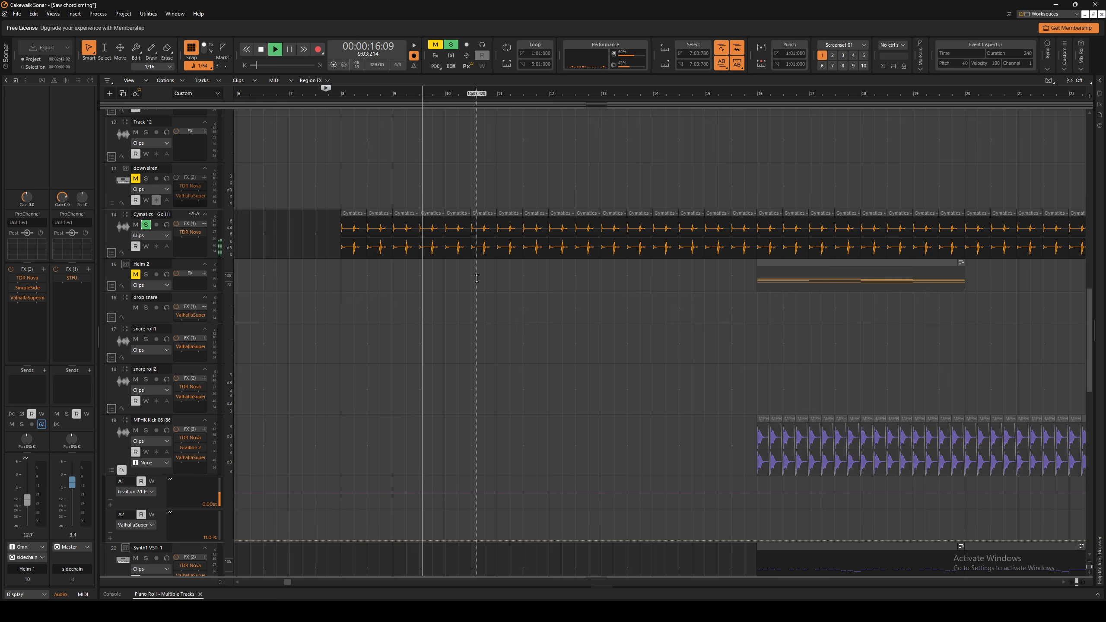
# Stop playback and show an enlarged Pan automation lane beneath the Cymatics hi-hat loop track.
pyautogui.press('space')
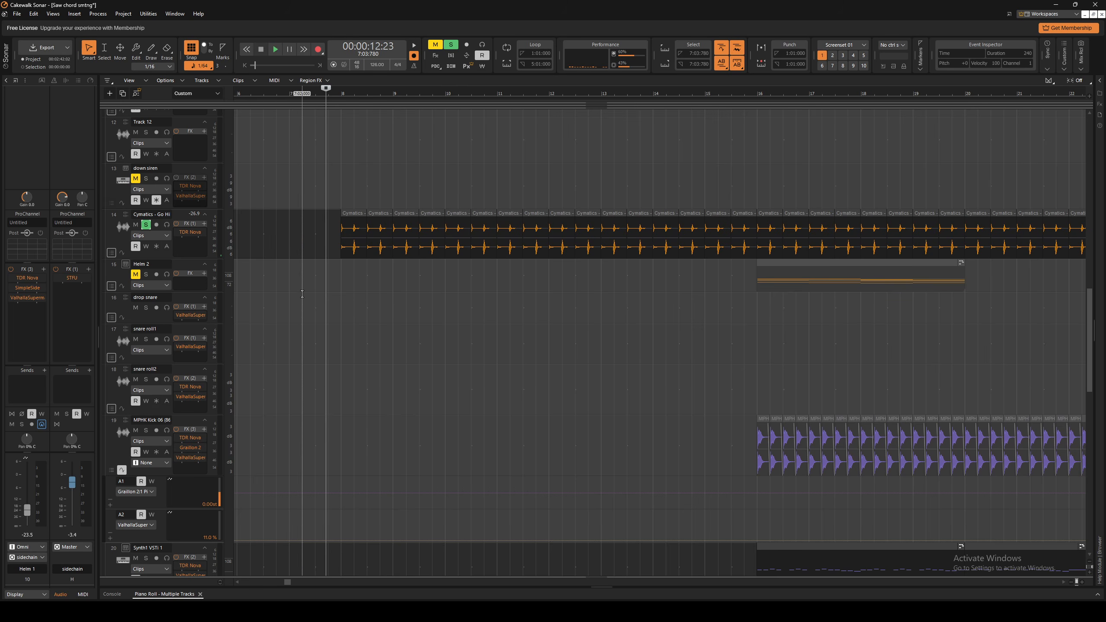
pyautogui.click(121, 253)
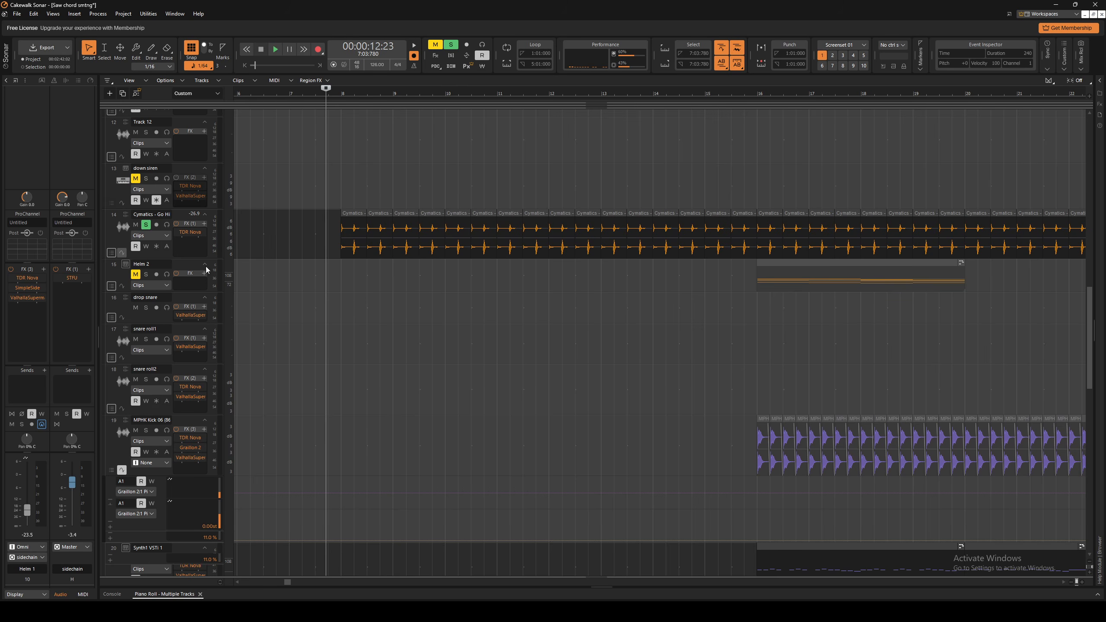
pyautogui.moveTo(188, 280); pyautogui.dragTo(188, 339)
pyautogui.click(127, 275)
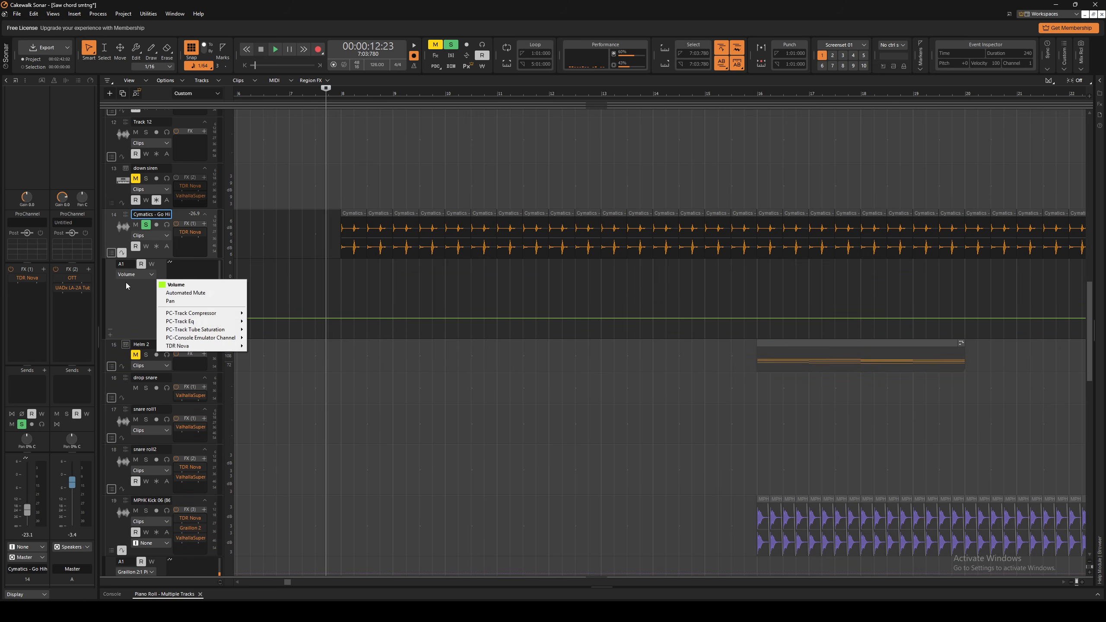
pyautogui.click(183, 301)
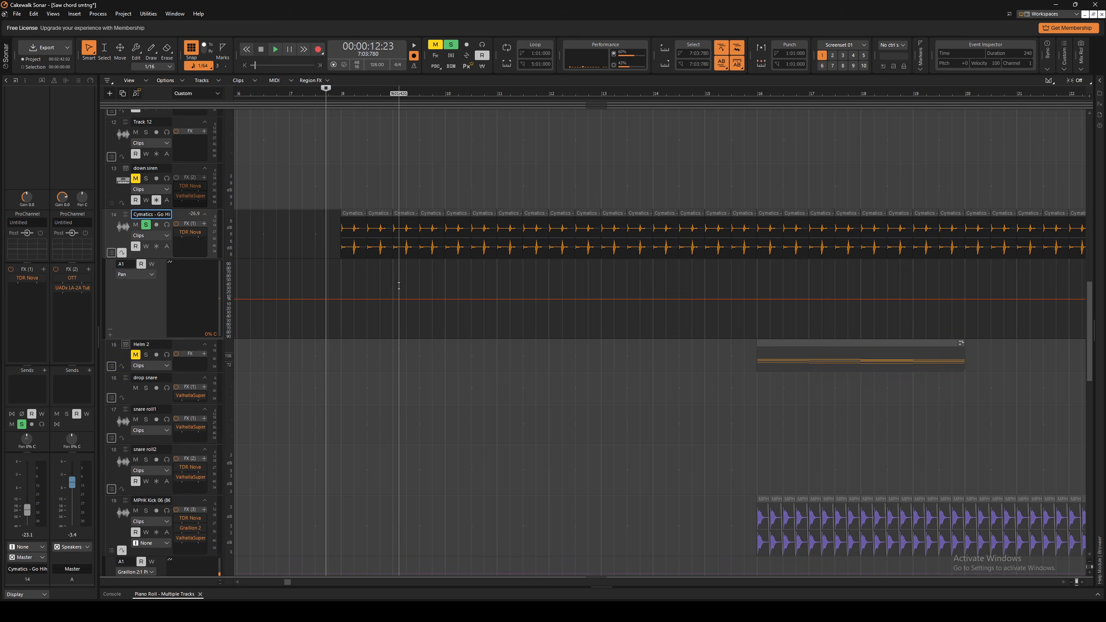
# Draw hi-hat pan automation that alternates each beat between about 100% left and 100% right, from 8:01 to 8:04.
pyautogui.scroll(3, 366, 317)
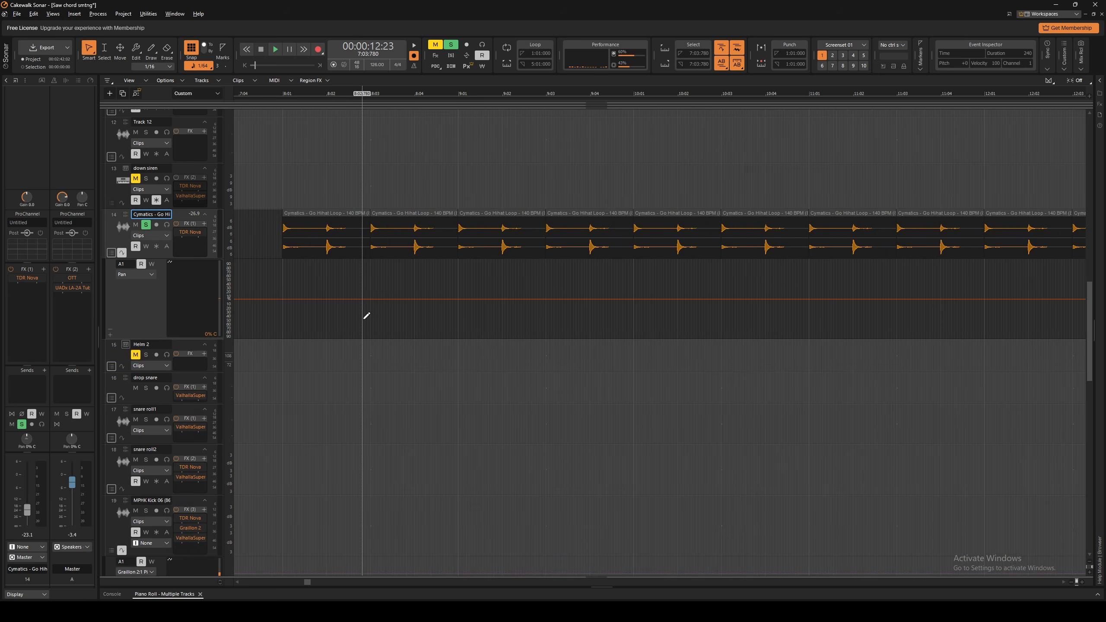
pyautogui.click(281, 299)
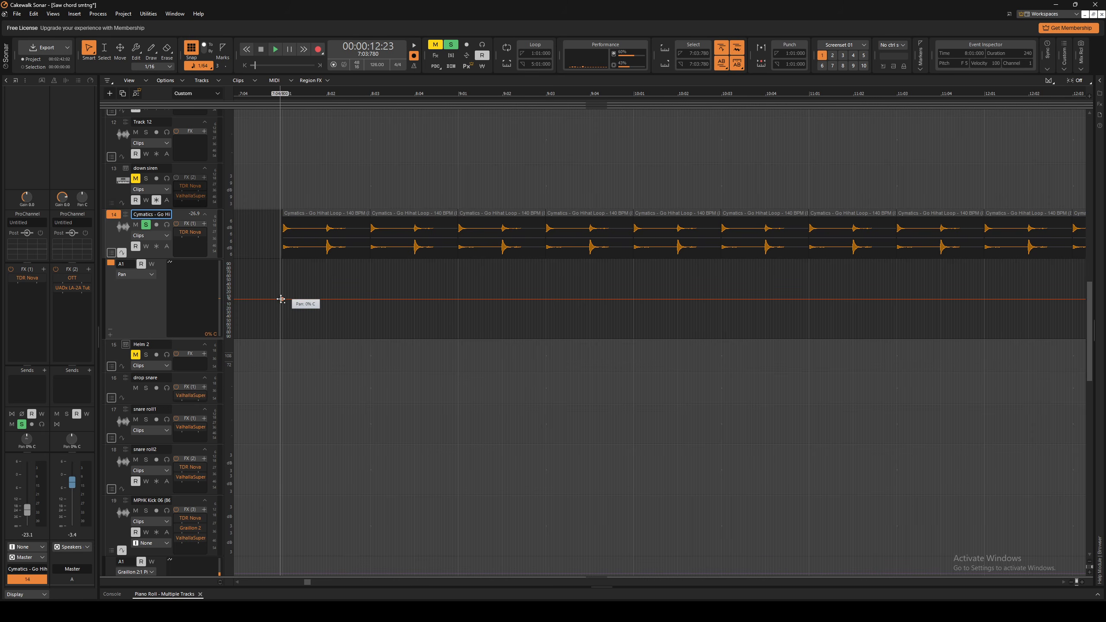
pyautogui.moveTo(280, 299); pyautogui.dragTo(326, 334)
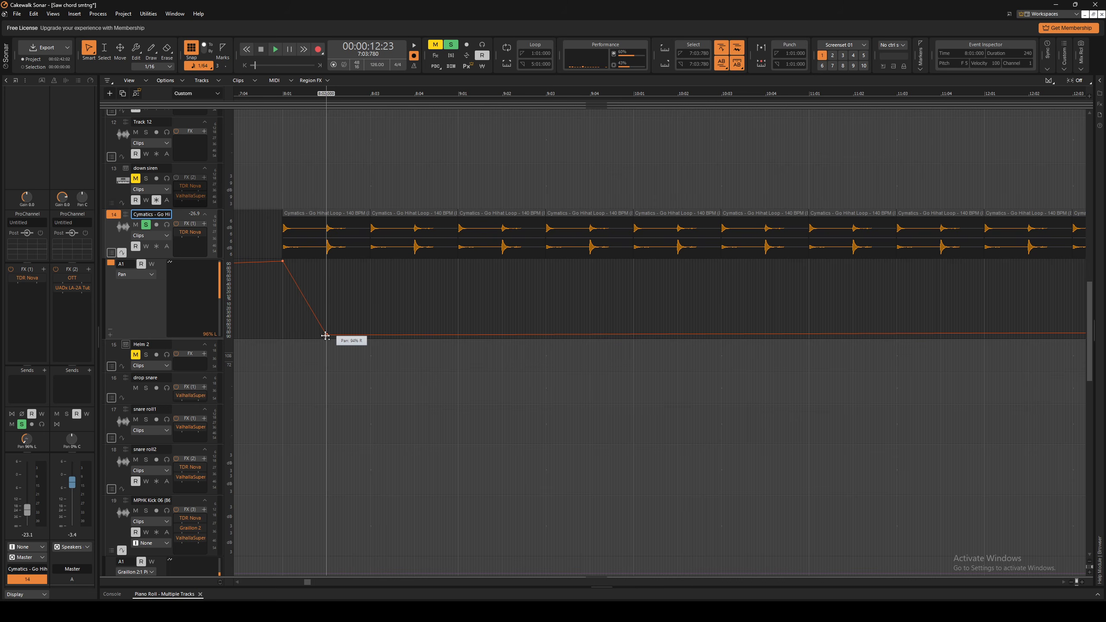
pyautogui.moveTo(325, 336)
pyautogui.mouseDown()
pyautogui.moveTo(324, 317)
pyautogui.moveTo(327, 336)
pyautogui.mouseUp()
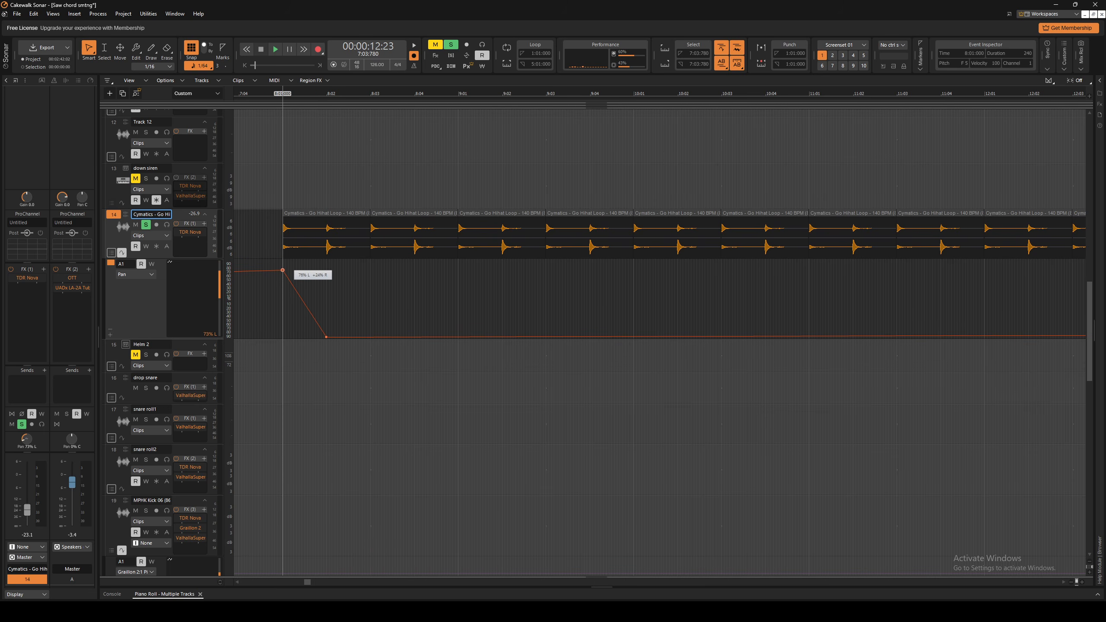
pyautogui.moveTo(282, 270); pyautogui.dragTo(282, 261)
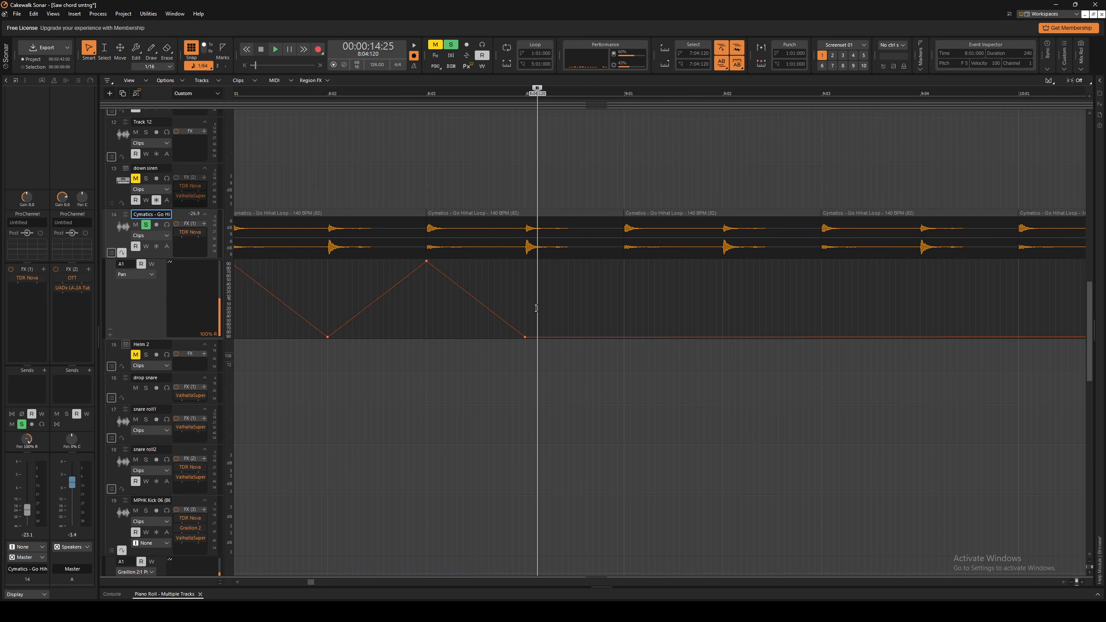
# Copy the pan nodes between 8:02 and 8:04 and paste them from 8:04 onward, extending the pattern to 9:04.
pyautogui.moveTo(525, 298); pyautogui.dragTo(328, 327)
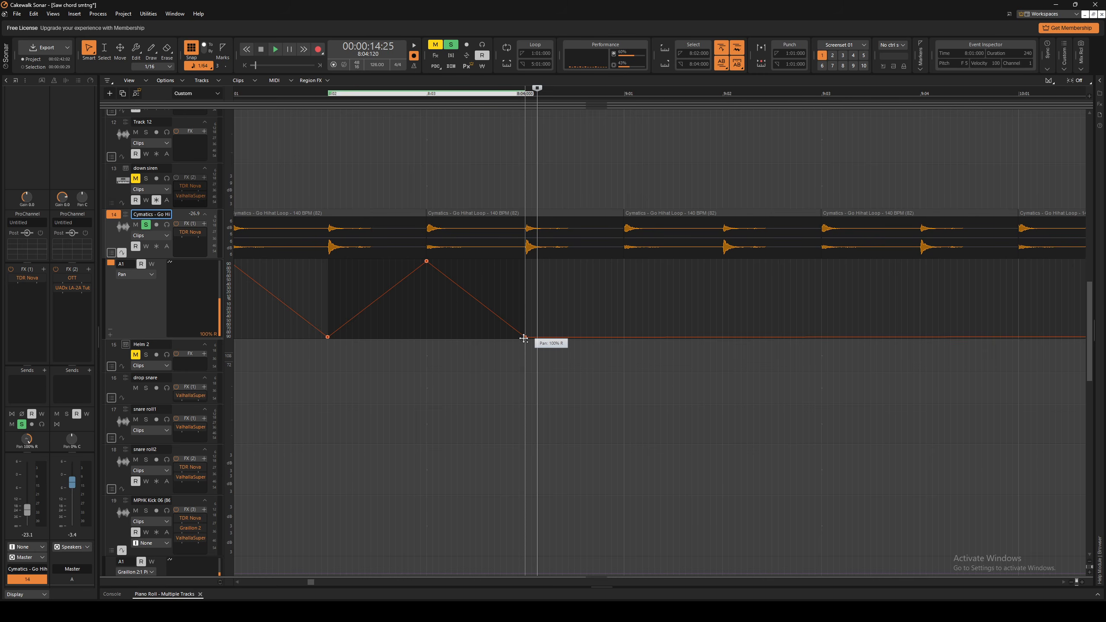
pyautogui.hotkey('ctrl', 'c')
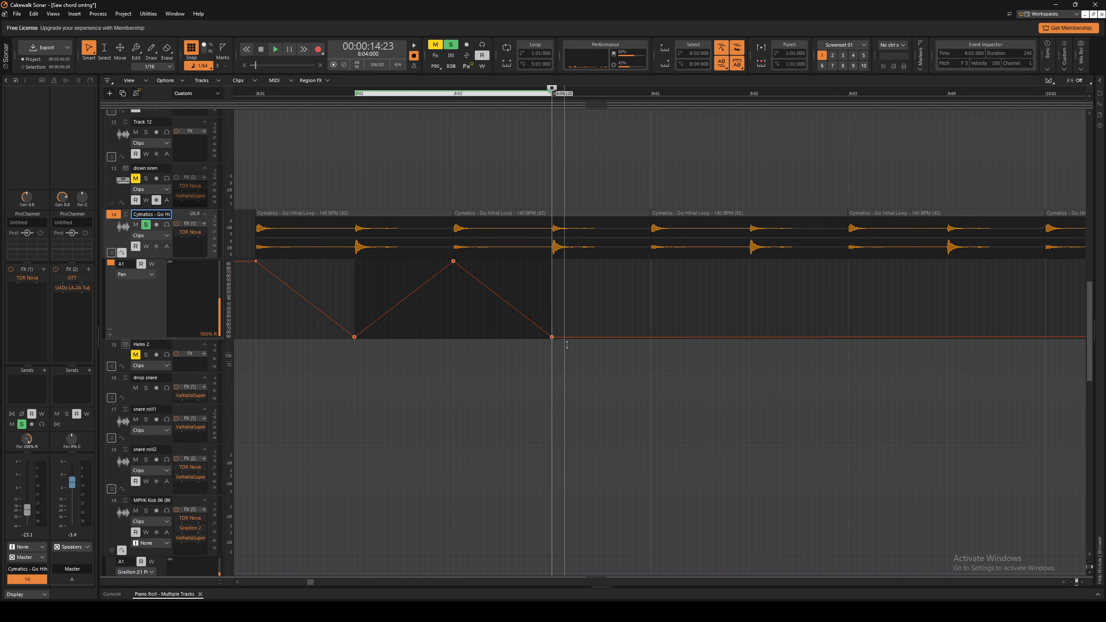
pyautogui.scroll(1, 609, 399)
pyautogui.click(464, 375)
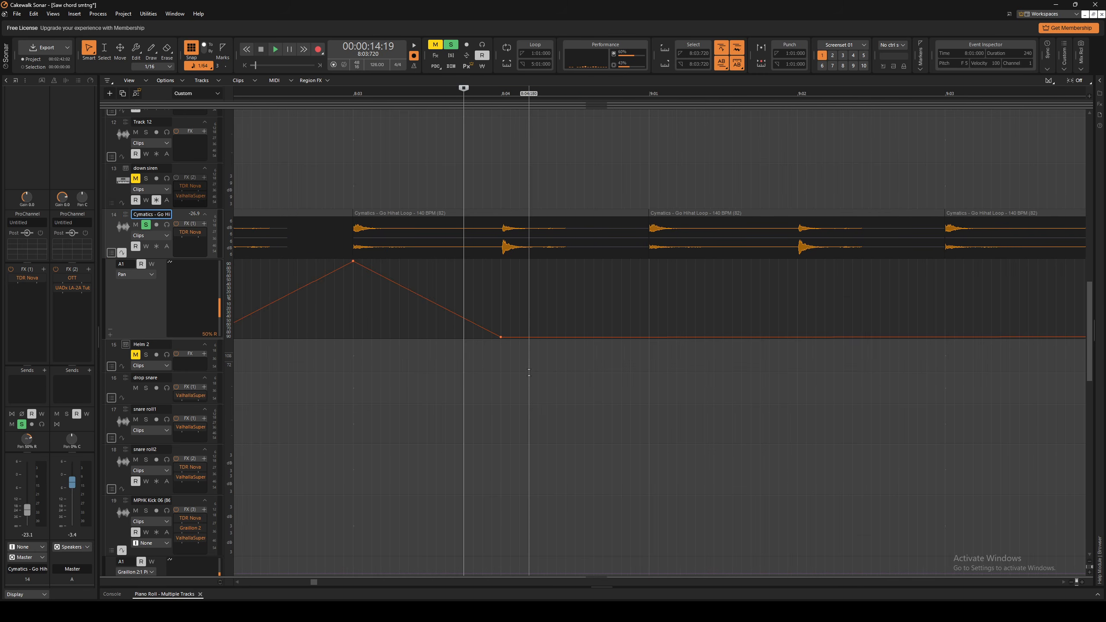
pyautogui.click(500, 349)
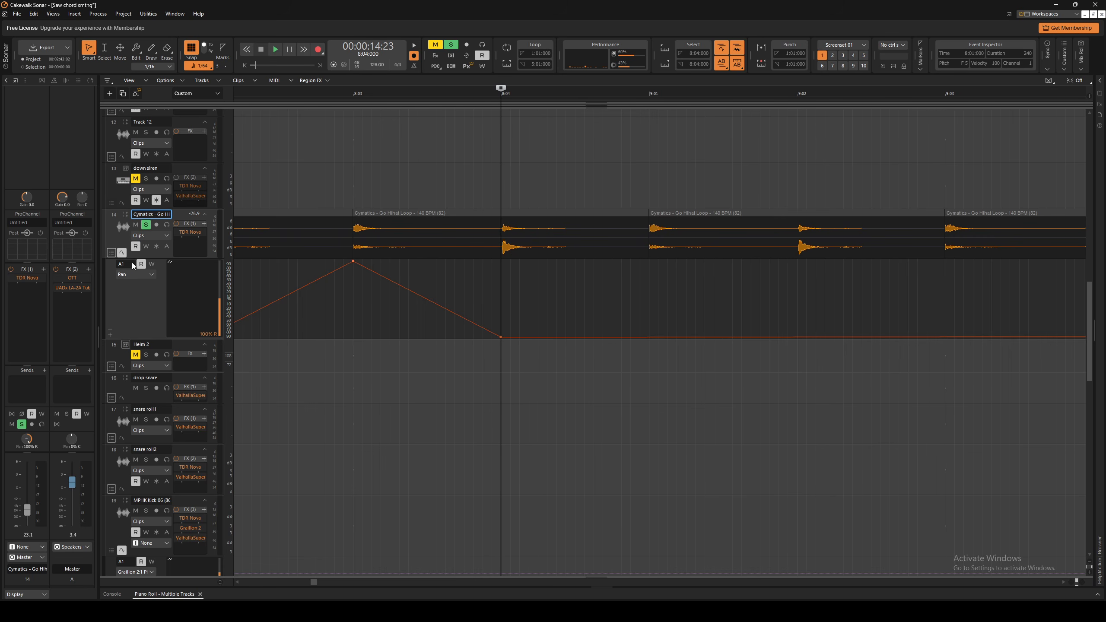
pyautogui.click(111, 267)
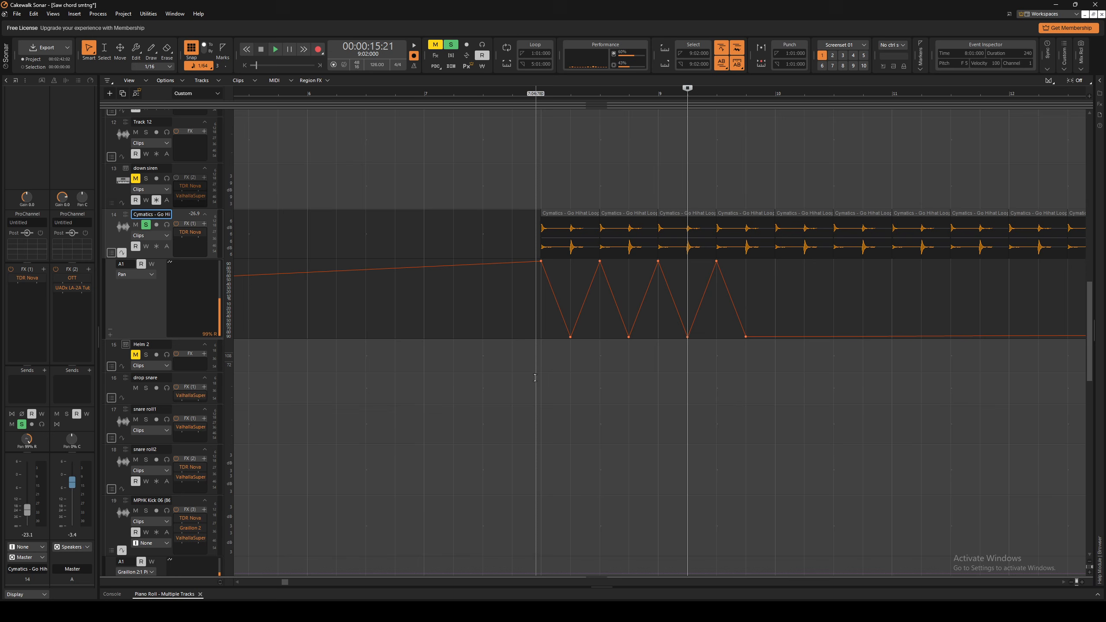
# Play the panned hi-hat loop from just before bar 8, and delete its pan envelope.
pyautogui.click(530, 394)
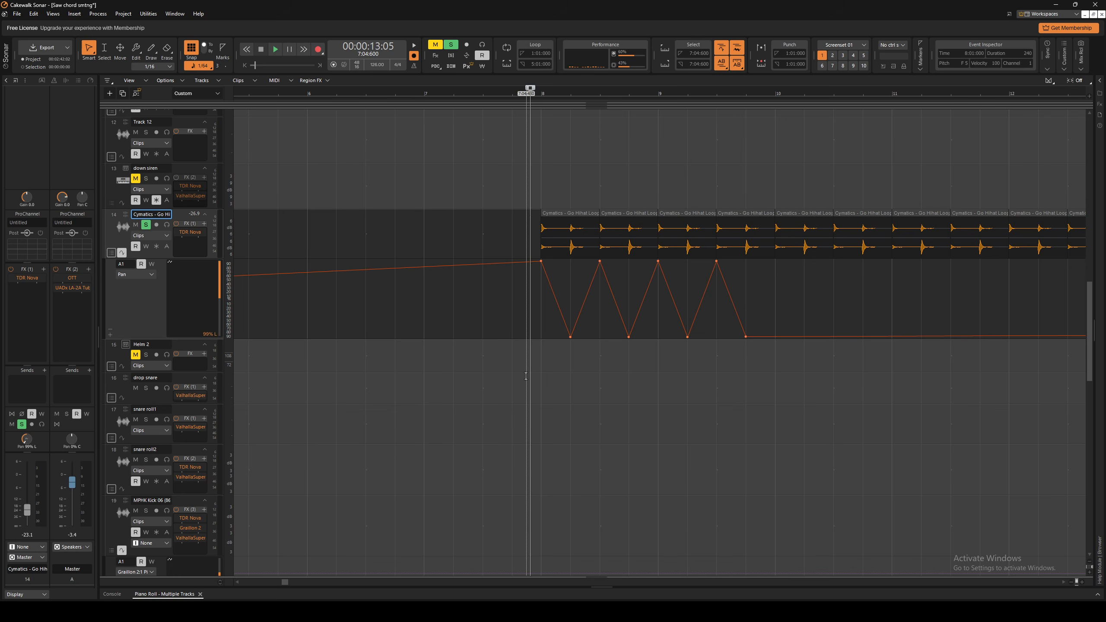
pyautogui.press('space')
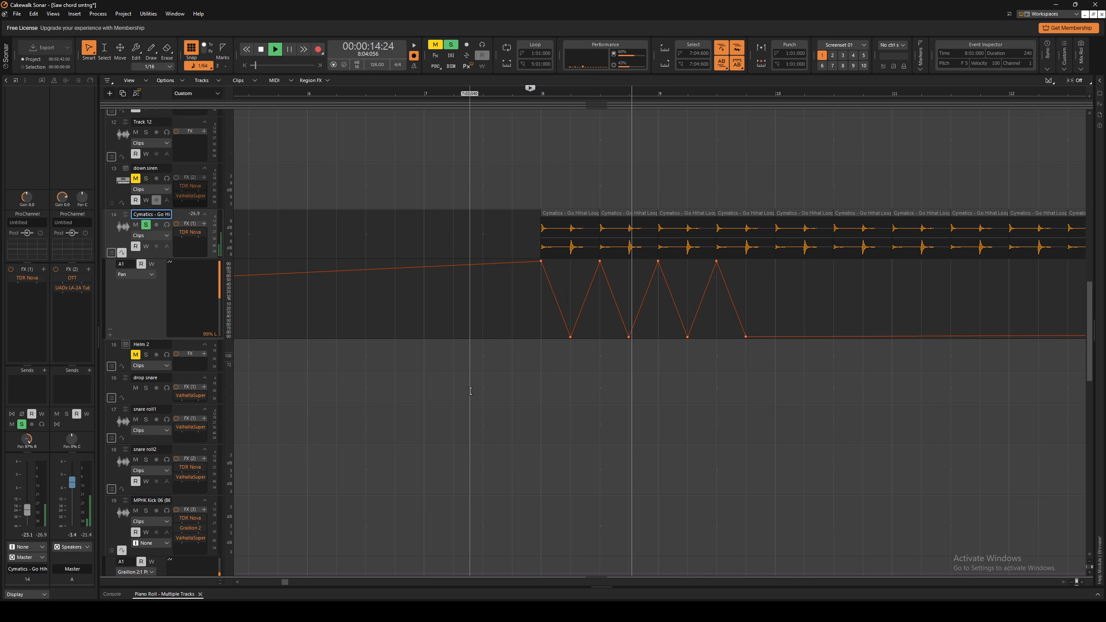
pyautogui.press('space')
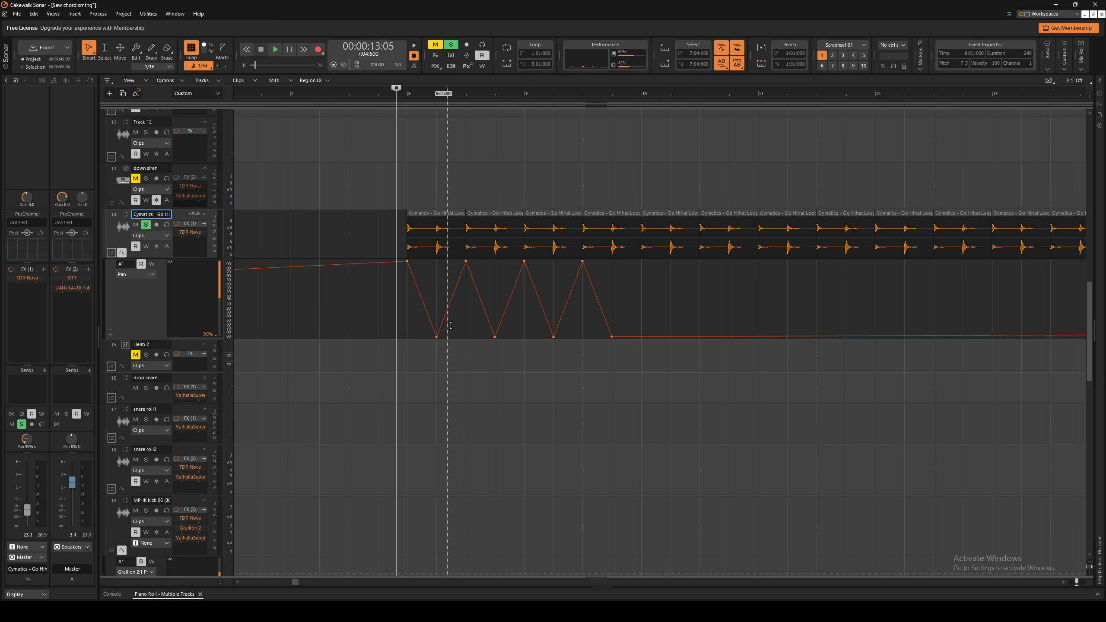
pyautogui.rightClick(424, 290)
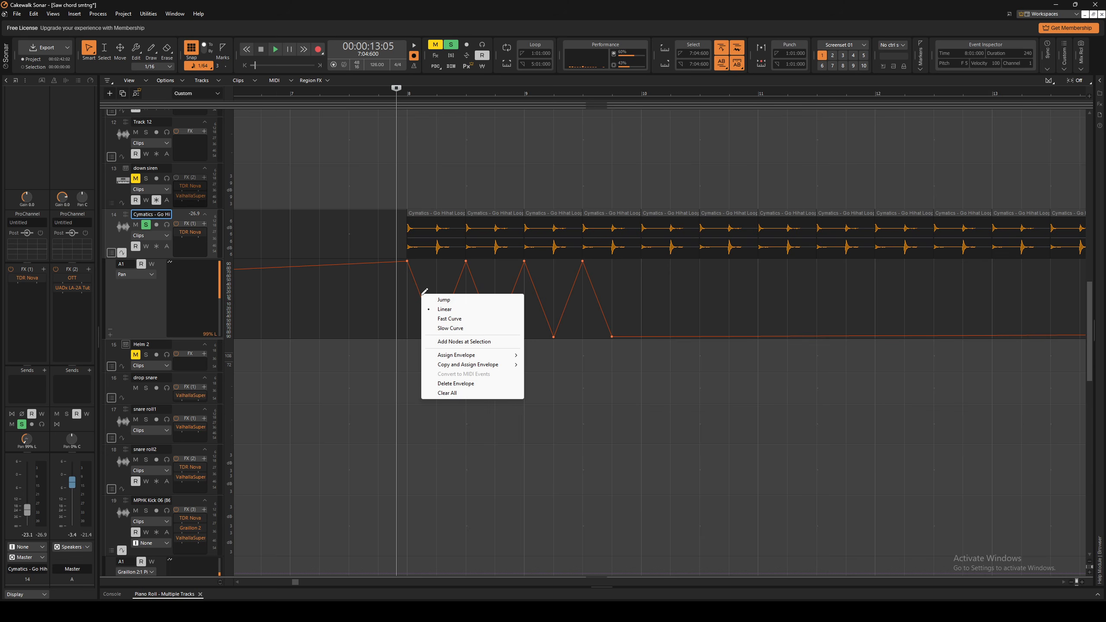
pyautogui.click(456, 383)
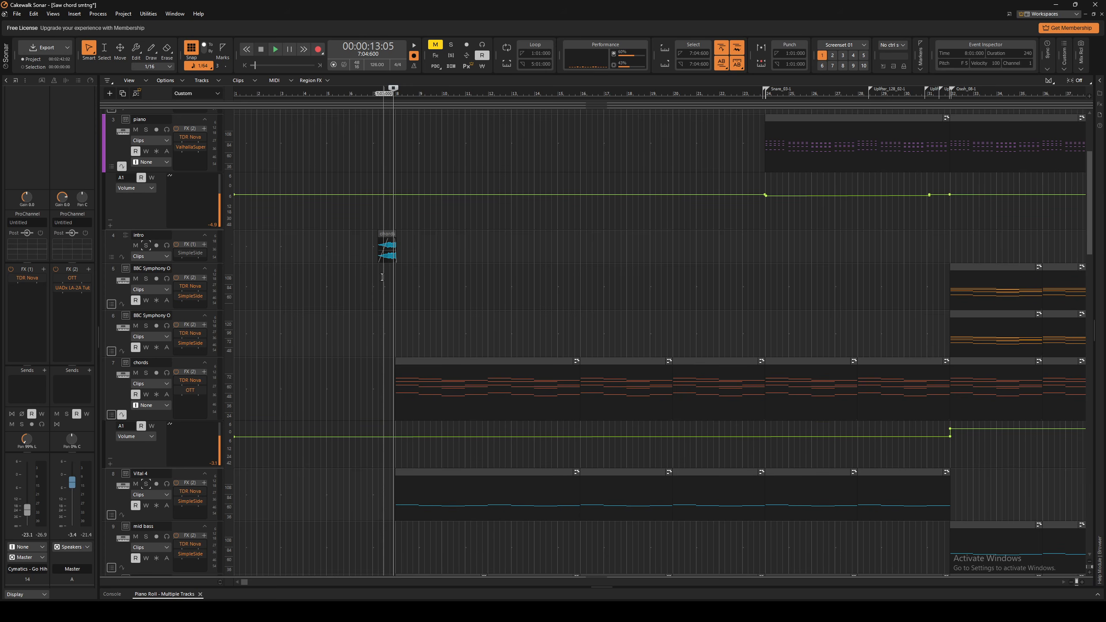
# Play the full arrangement from about bar 7 and look over its tracks during playback.
pyautogui.click(375, 275)
pyautogui.press('space')
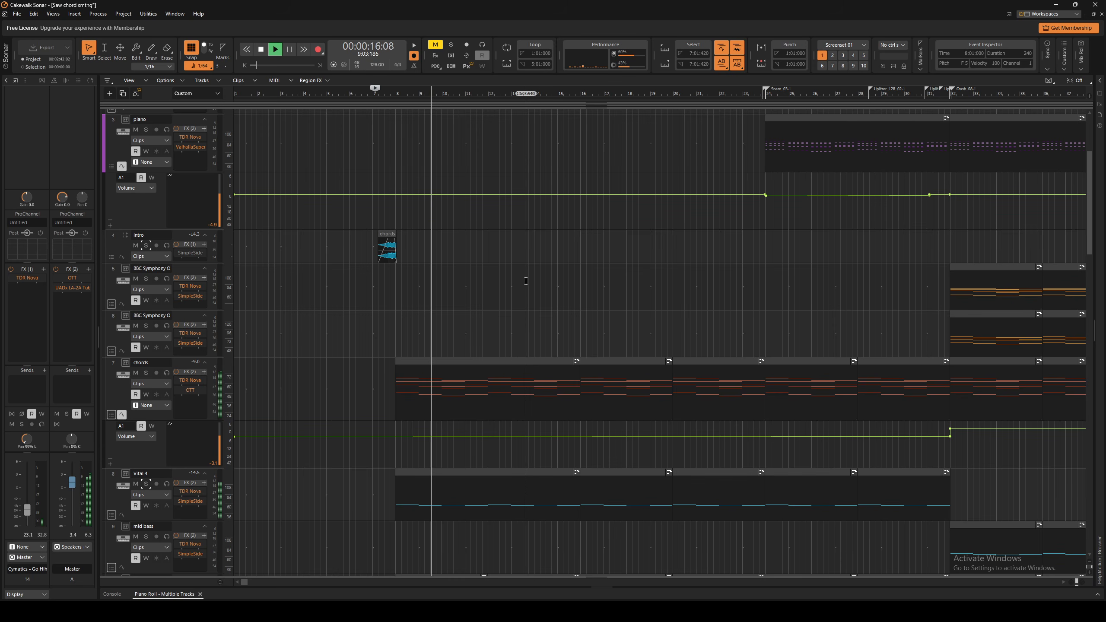
pyautogui.scroll(-5, 526, 281)
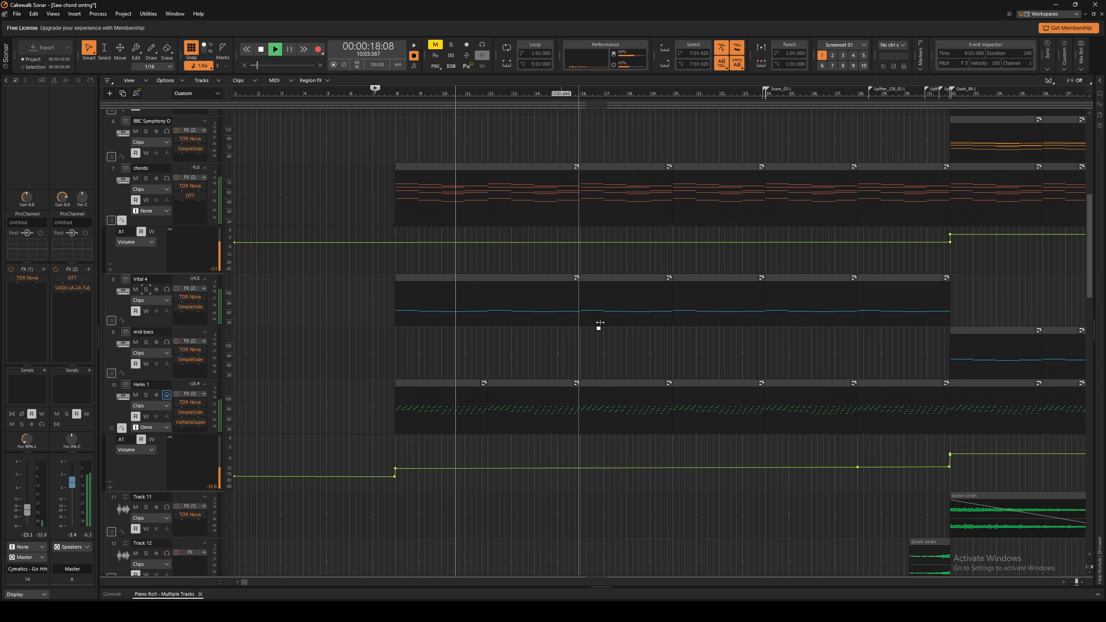
pyautogui.scroll(6, 649, 391)
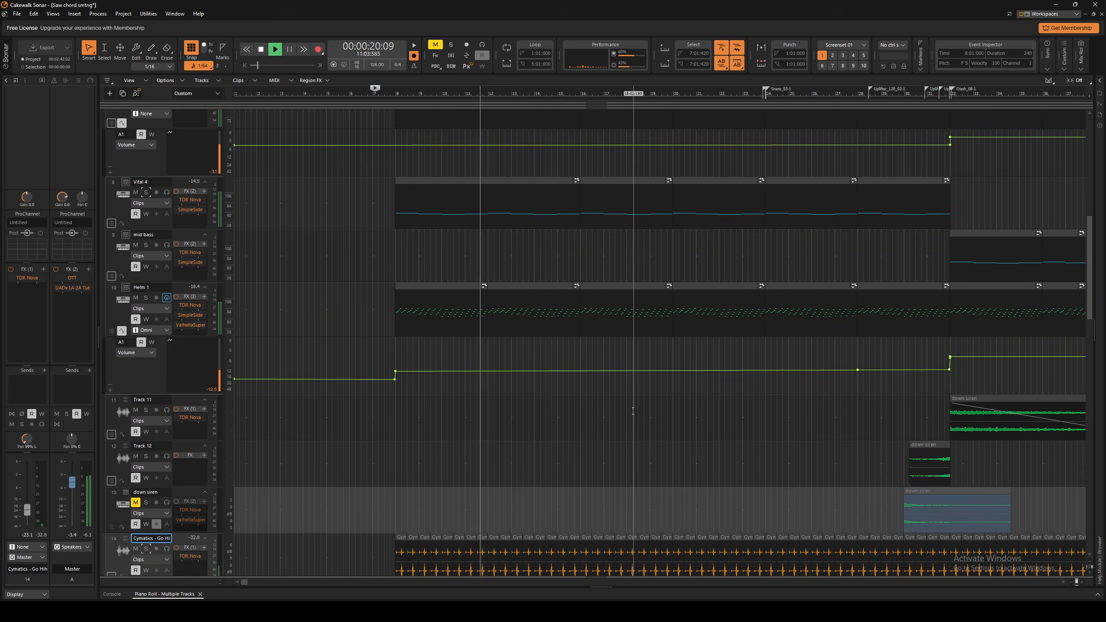
# Look over the lead, chords, bass, arpeggio, siren and snare tracks while the arrangement plays.
pyautogui.scroll(2, 634, 402)
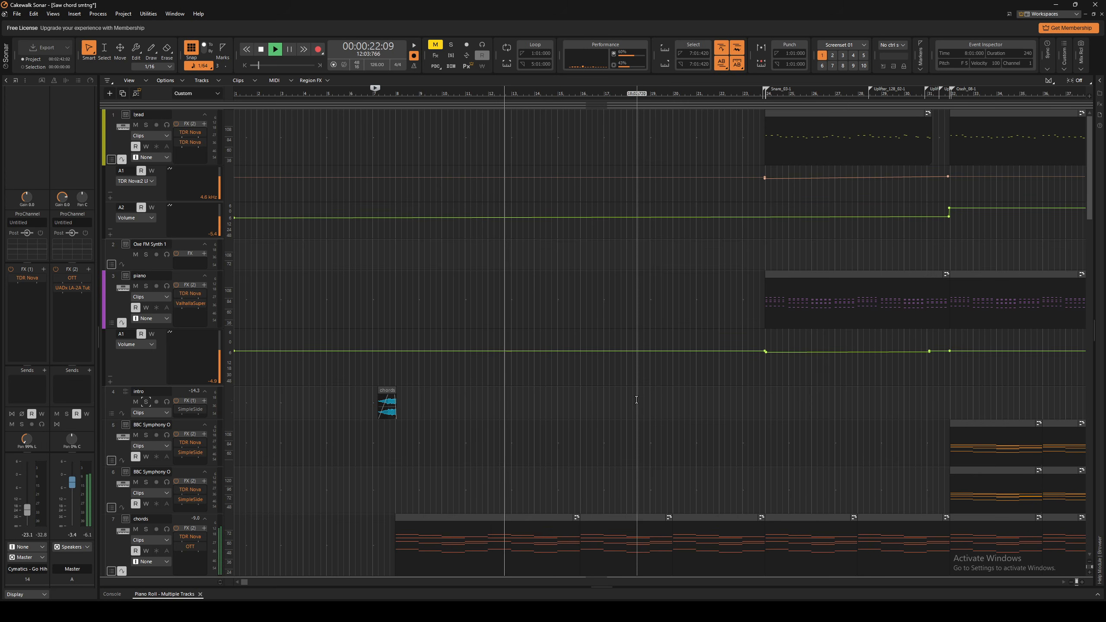
pyautogui.scroll(-2, 634, 398)
pyautogui.hscroll(3, 629, 389)
pyautogui.scroll(-1, 542, 379)
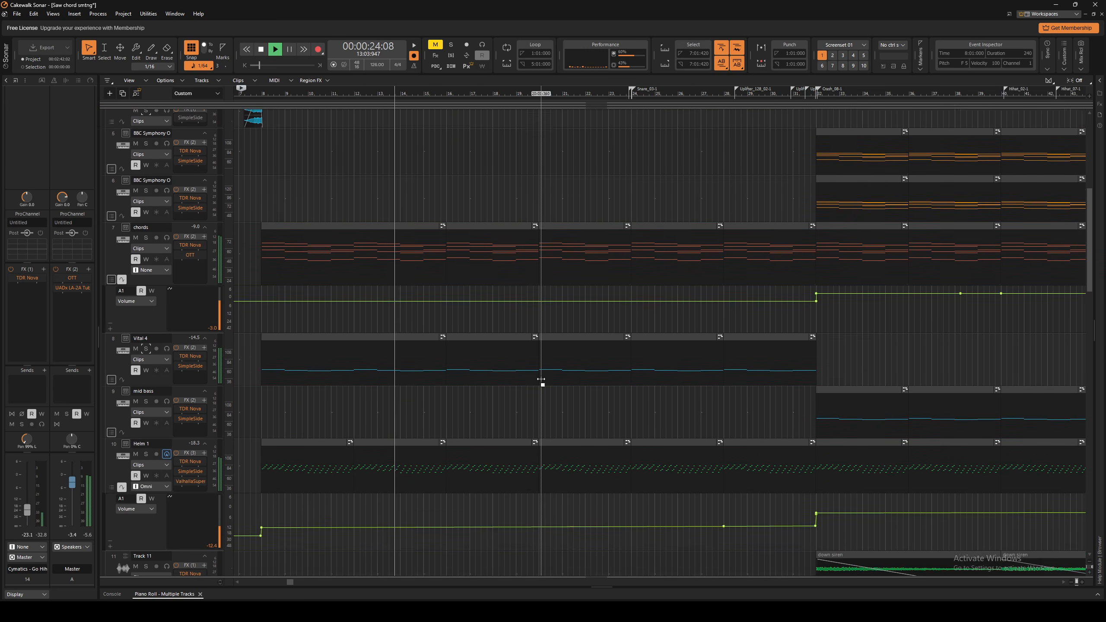
pyautogui.scroll(-5, 541, 379)
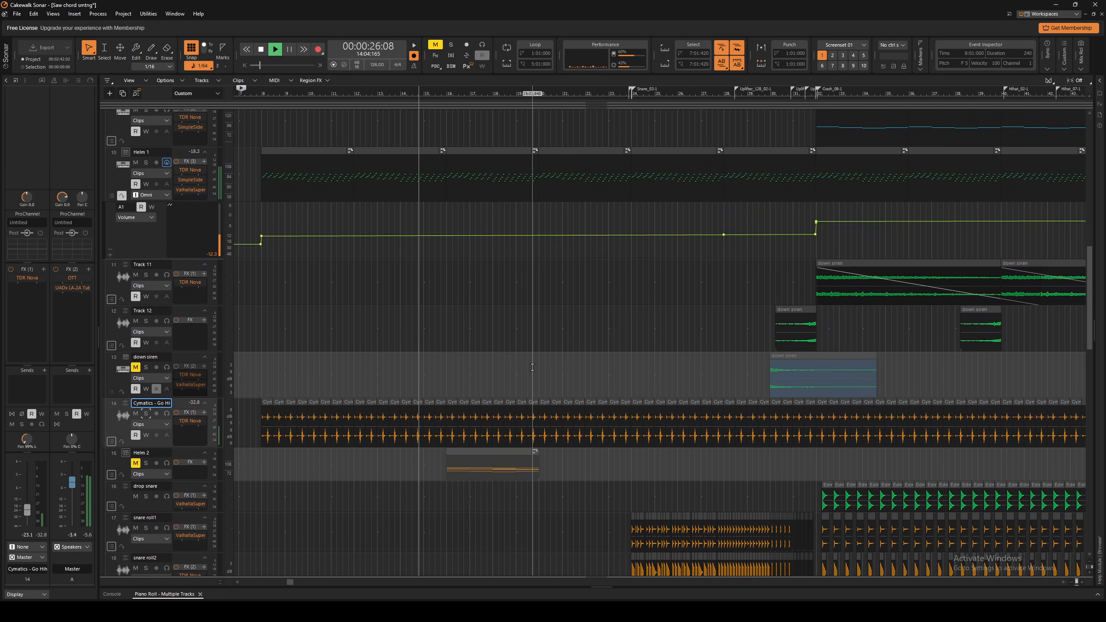
pyautogui.scroll(5, 532, 368)
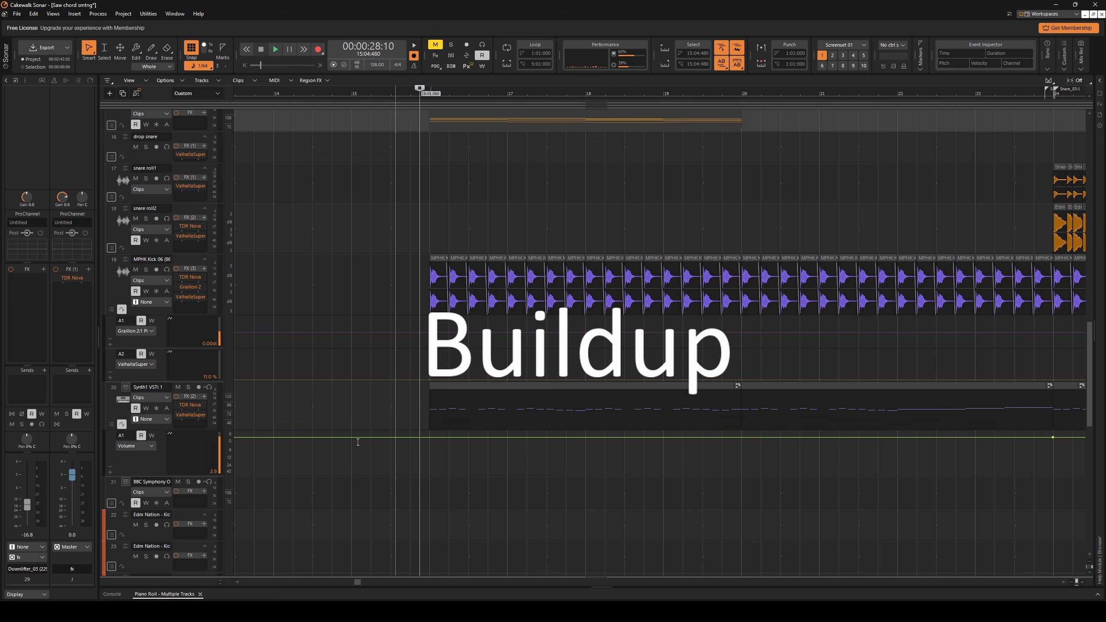
# Solo the MPHK Kick 06 track, view its TDR Nova equalizer during playback, and close the plug-in.
pyautogui.click(146, 269)
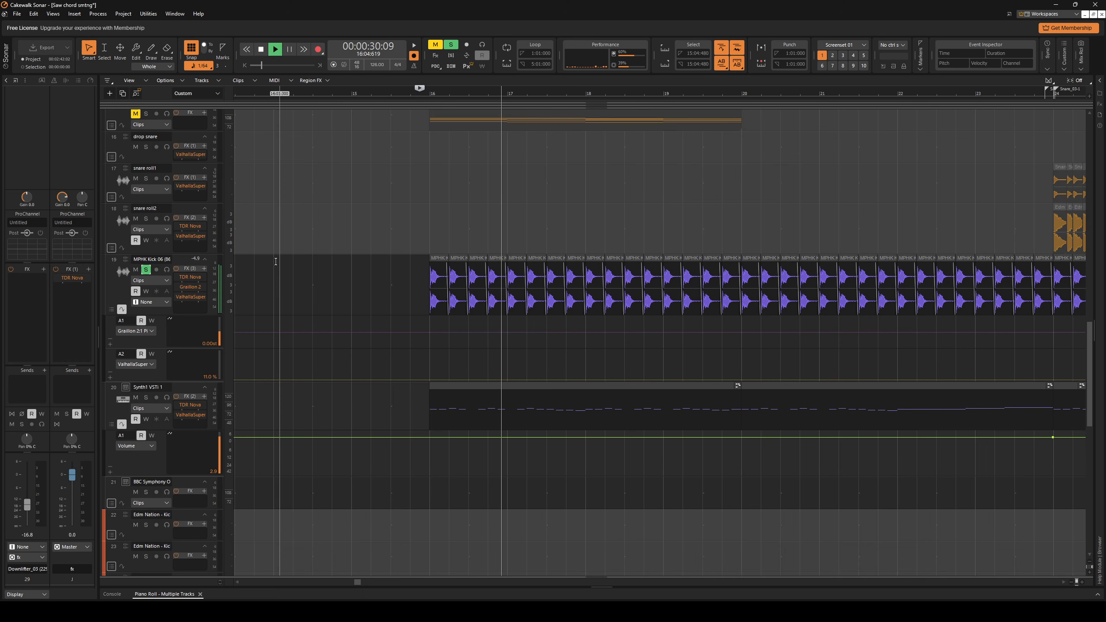
pyautogui.doubleClick(189, 277)
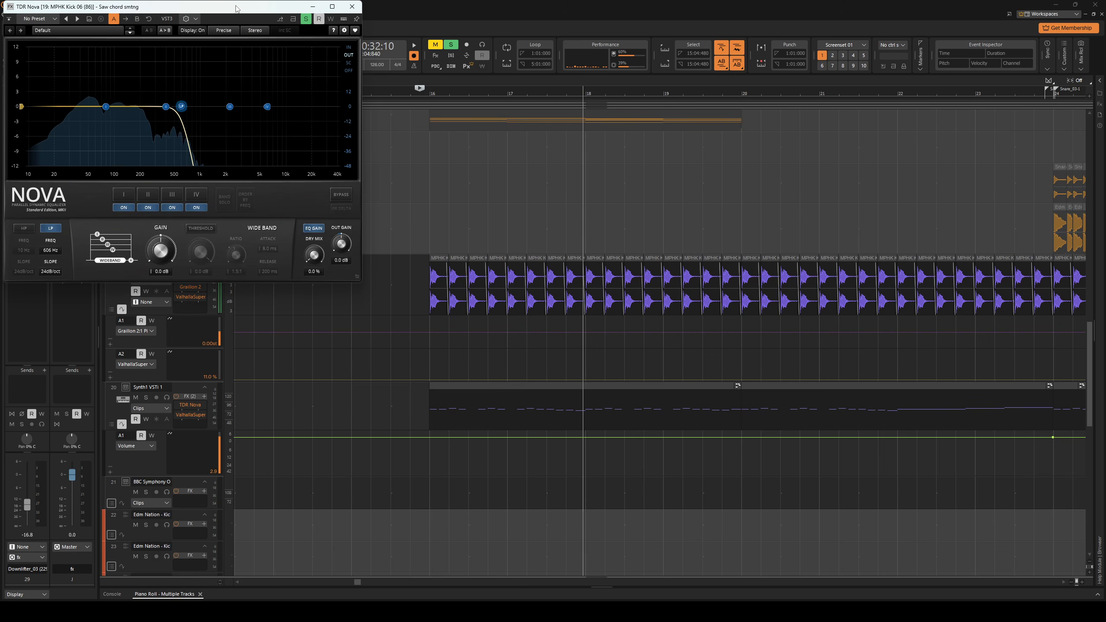
pyautogui.moveTo(189, 11); pyautogui.dragTo(741, 177)
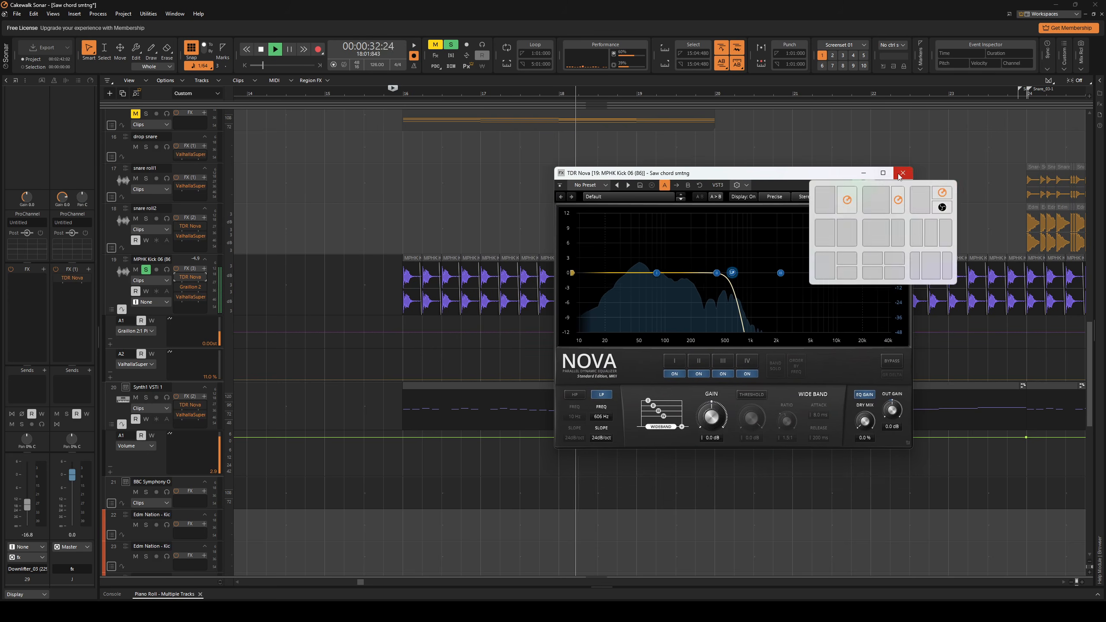
pyautogui.click(901, 174)
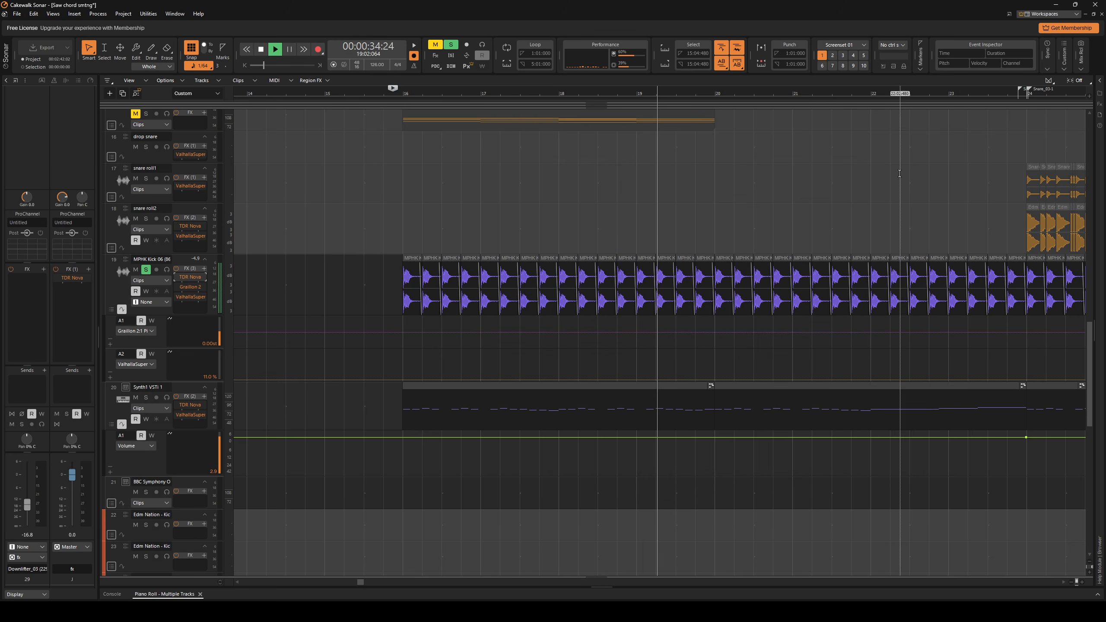
pyautogui.press('space')
# Open Graillon 2 on the kick track and play from bar 28 to watch its pitch-shift knob follow the automation.
pyautogui.doubleClick(184, 289)
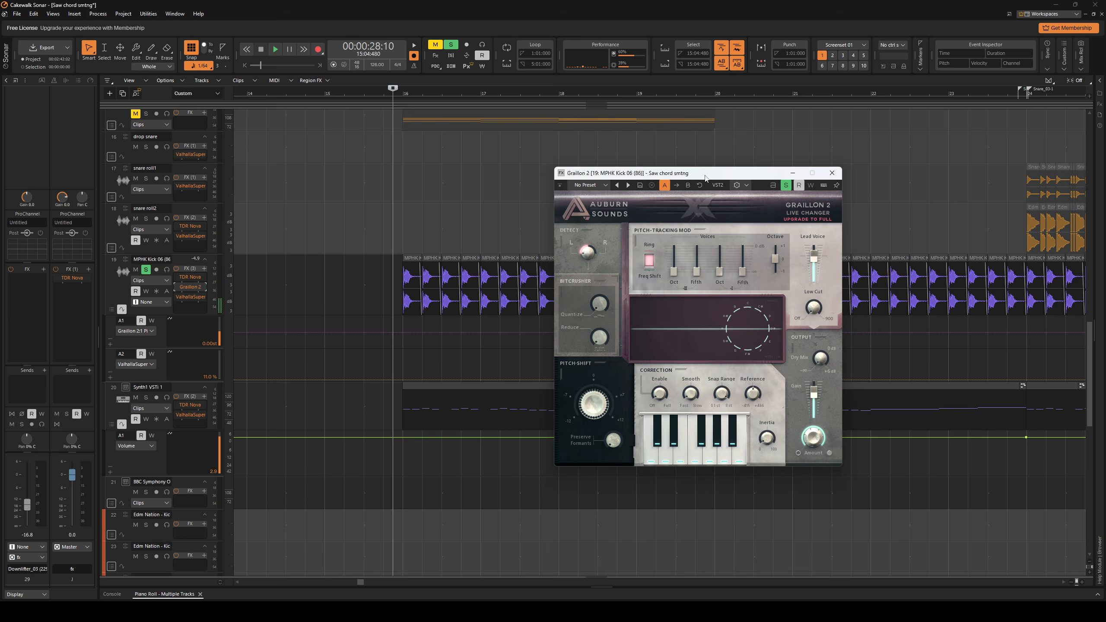
pyautogui.moveTo(705, 176); pyautogui.dragTo(572, 164)
pyautogui.scroll(-3, 751, 398)
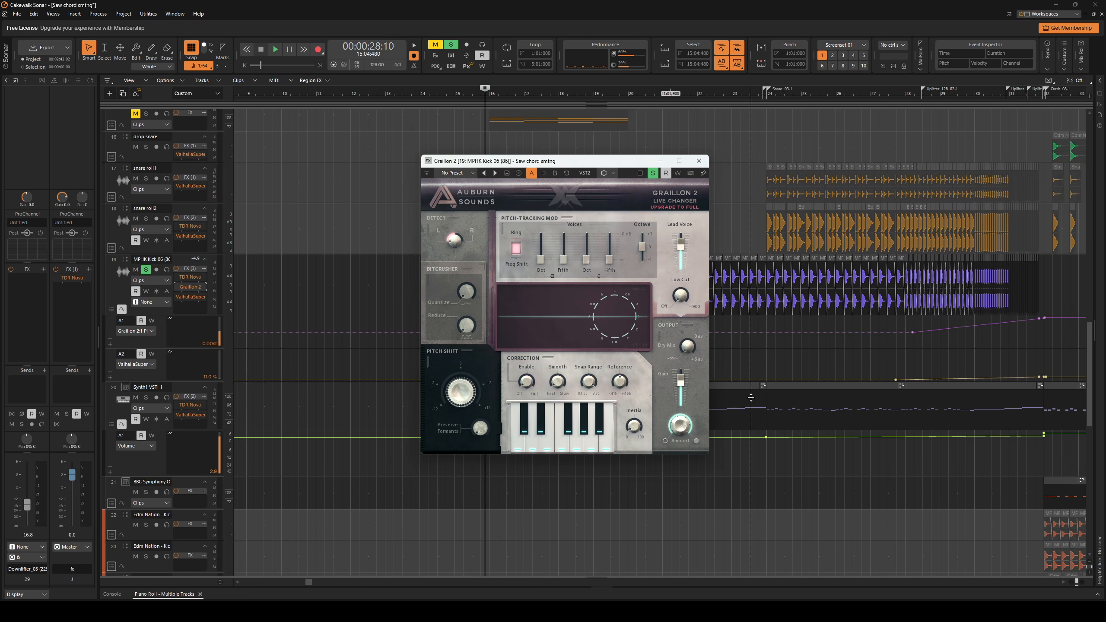
pyautogui.scroll(1, 980, 310)
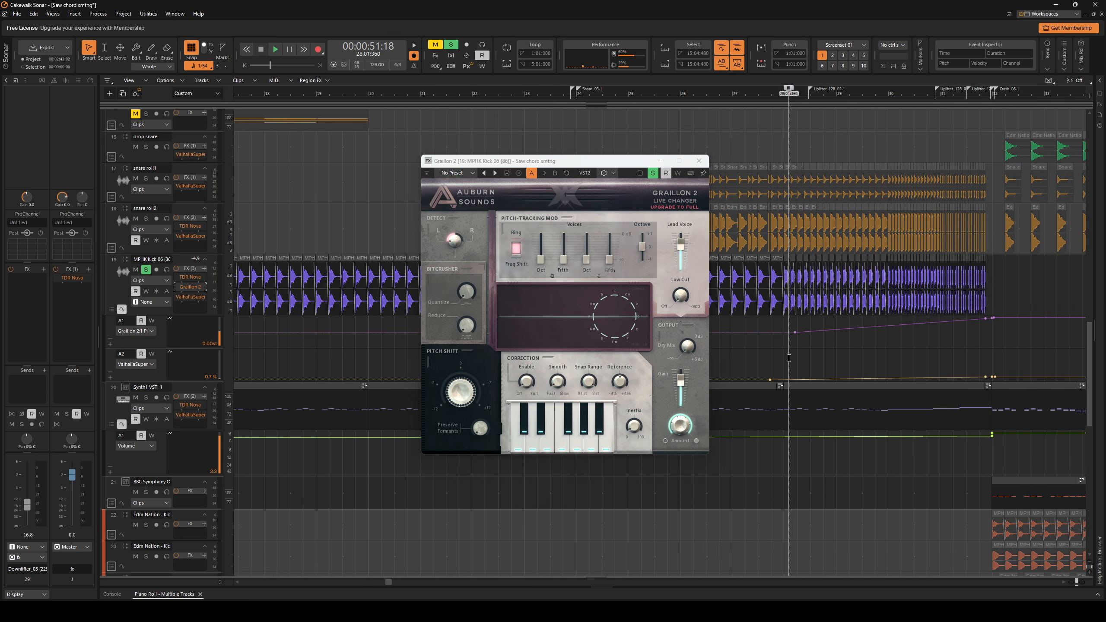
pyautogui.press('space')
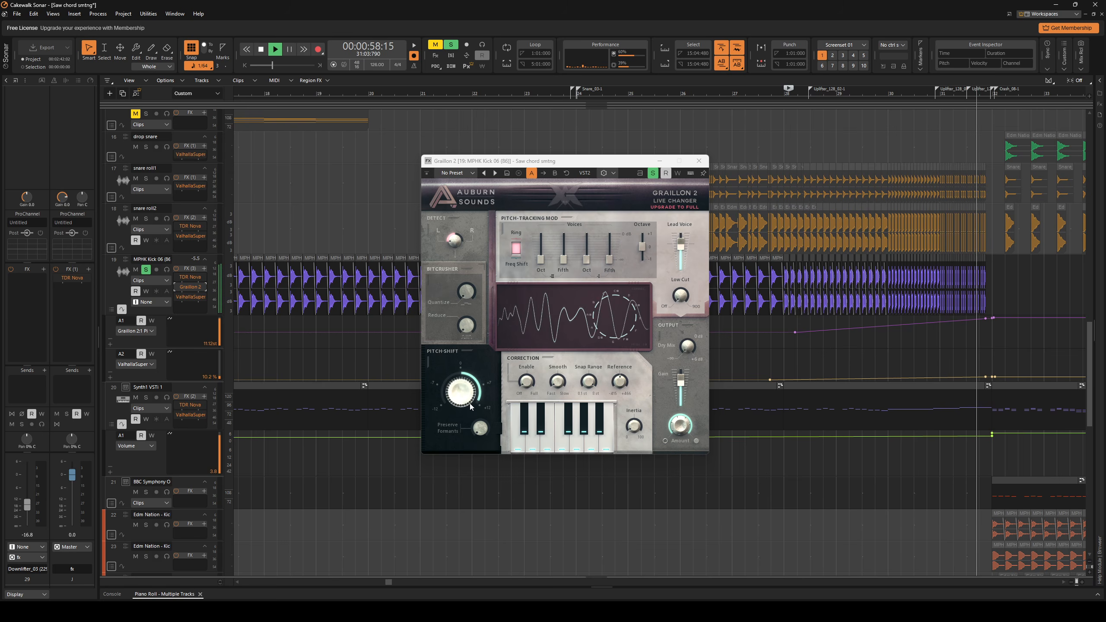
pyautogui.press('space')
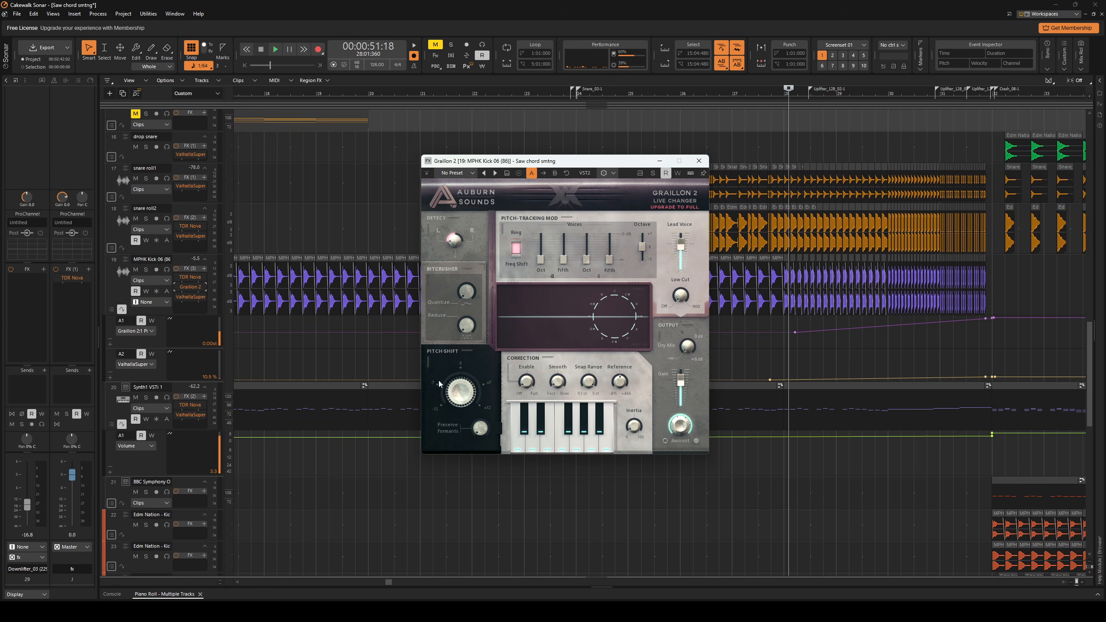
# Enable automation writing in Graillon 2 and record an upward turn of its pitch-shift knob while playing from bar 24.
pyautogui.click(677, 173)
pyautogui.moveTo(579, 160); pyautogui.dragTo(577, 429)
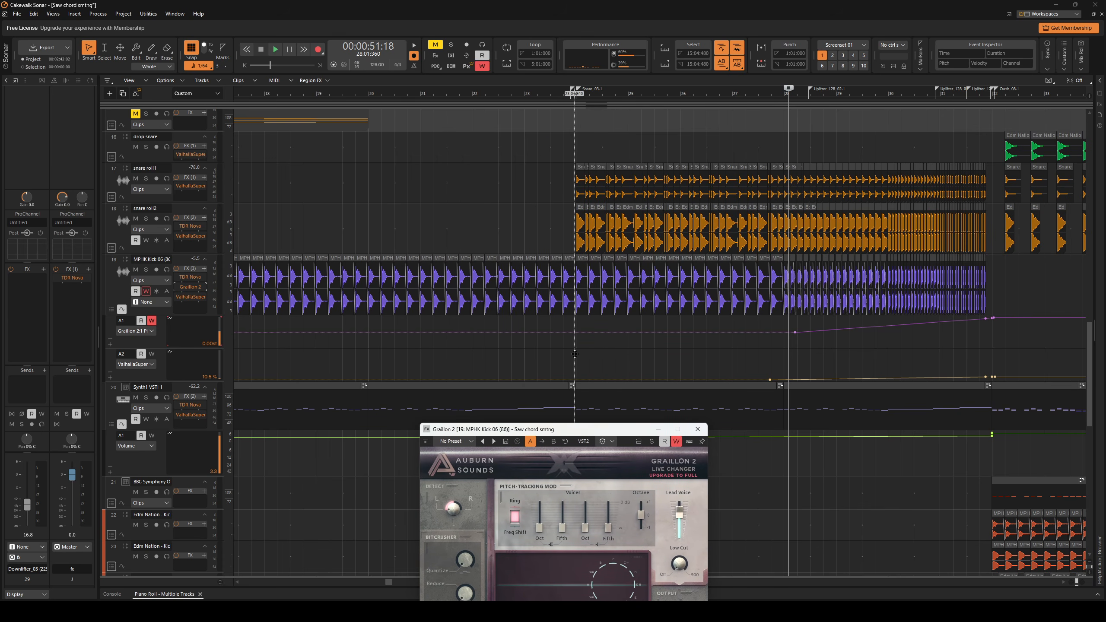
pyautogui.press('space')
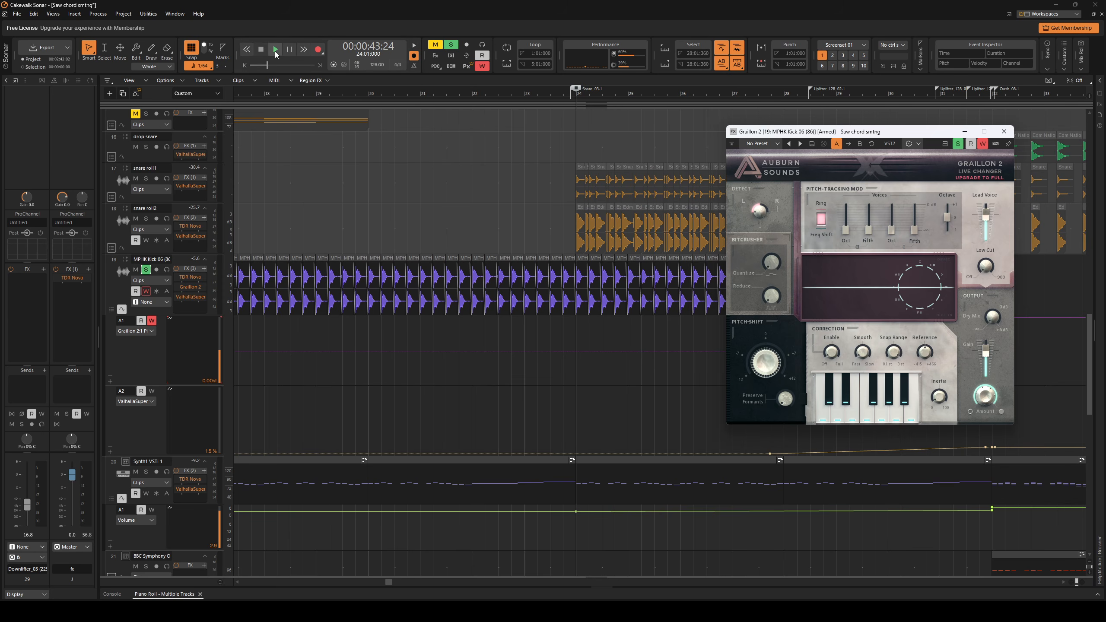
pyautogui.click(275, 51)
pyautogui.moveTo(770, 351); pyautogui.dragTo(773, 318)
pyautogui.press('space')
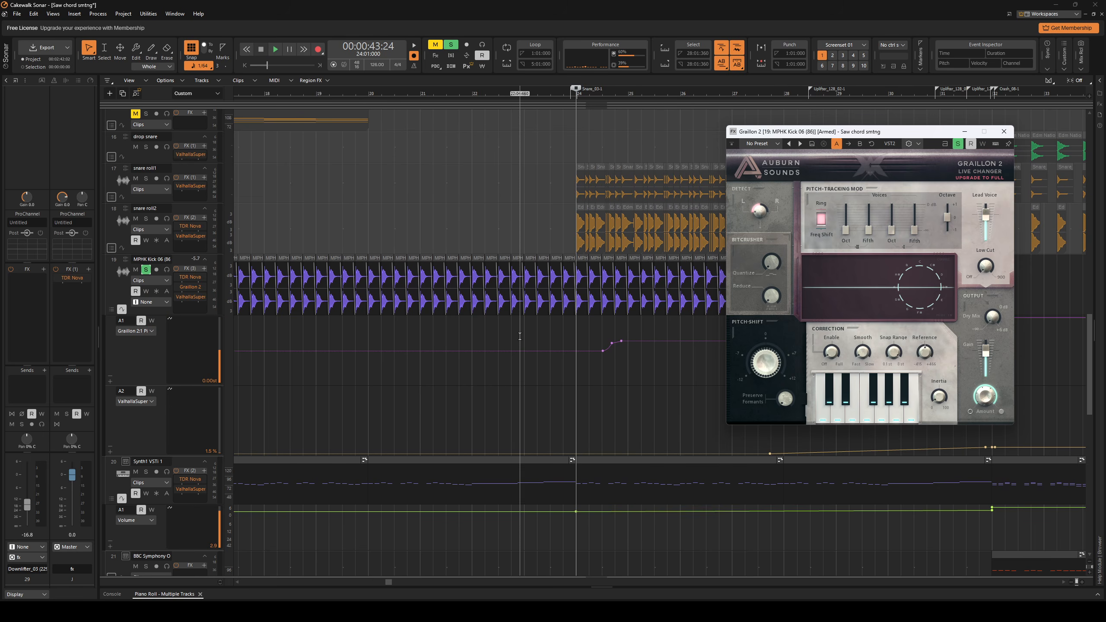
# Reshape the recorded pitch-shift automation into one smooth rising curve, play it back, and close Graillon 2.
pyautogui.scroll(5, 612, 342)
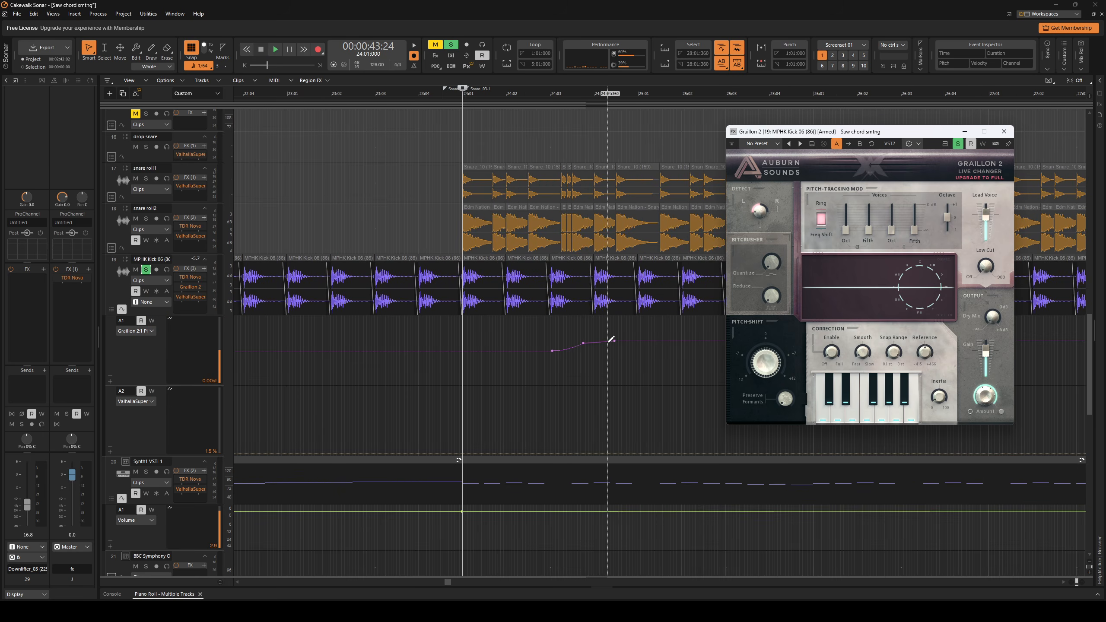
pyautogui.click(583, 344)
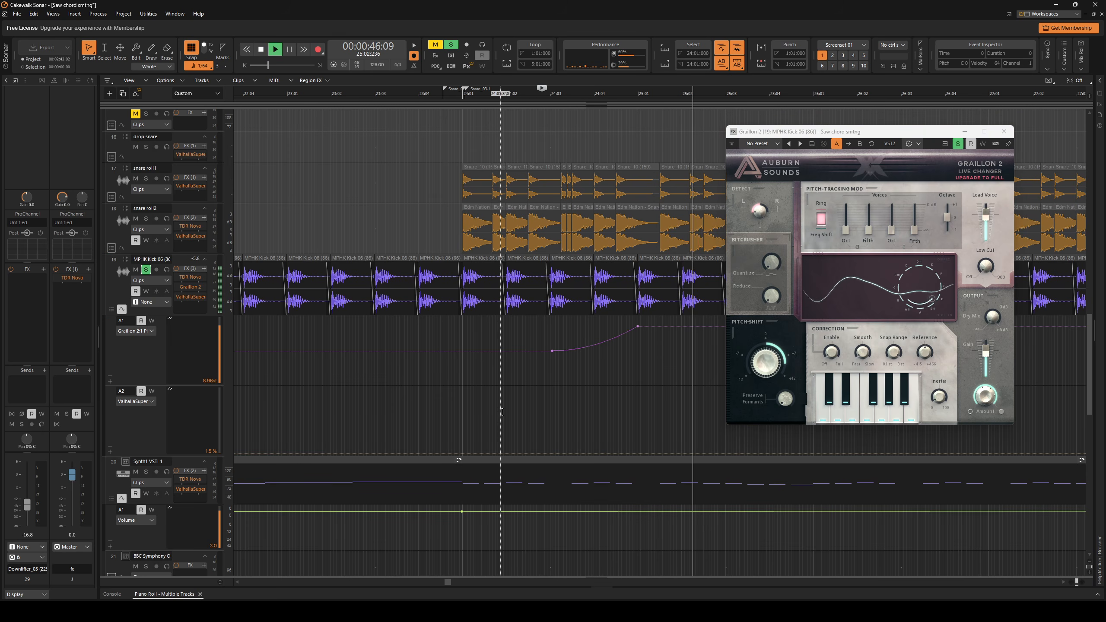
pyautogui.press('space')
pyautogui.scroll(-5, 675, 348)
pyautogui.click(1004, 132)
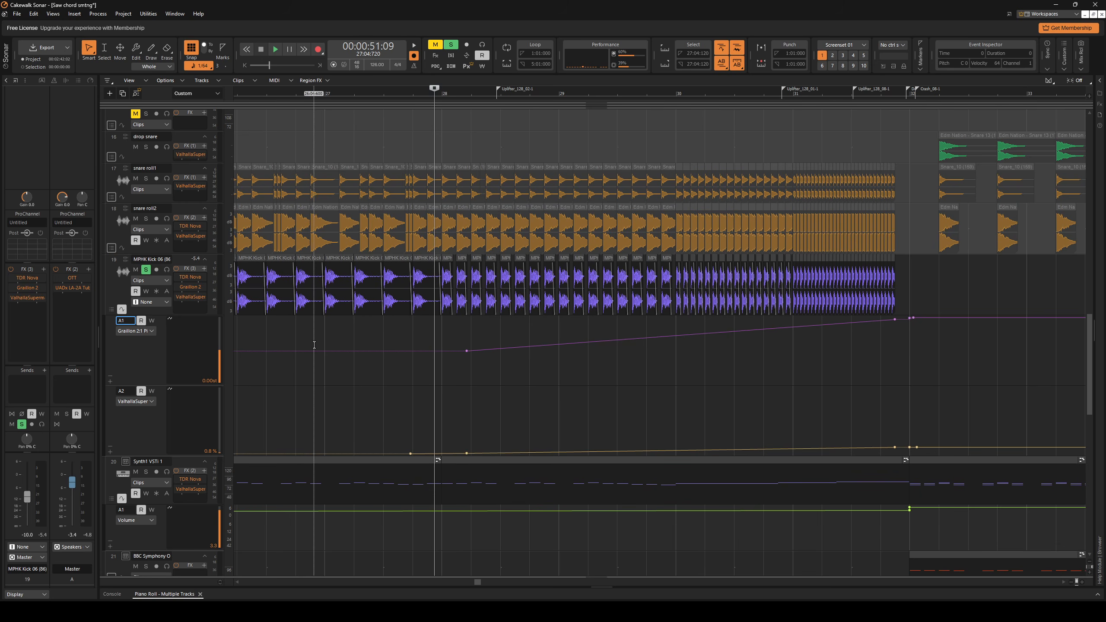
# Delete the Graillon 2 pitch-shift envelope from the kick track.
pyautogui.click(111, 323)
pyautogui.rightClick(565, 343)
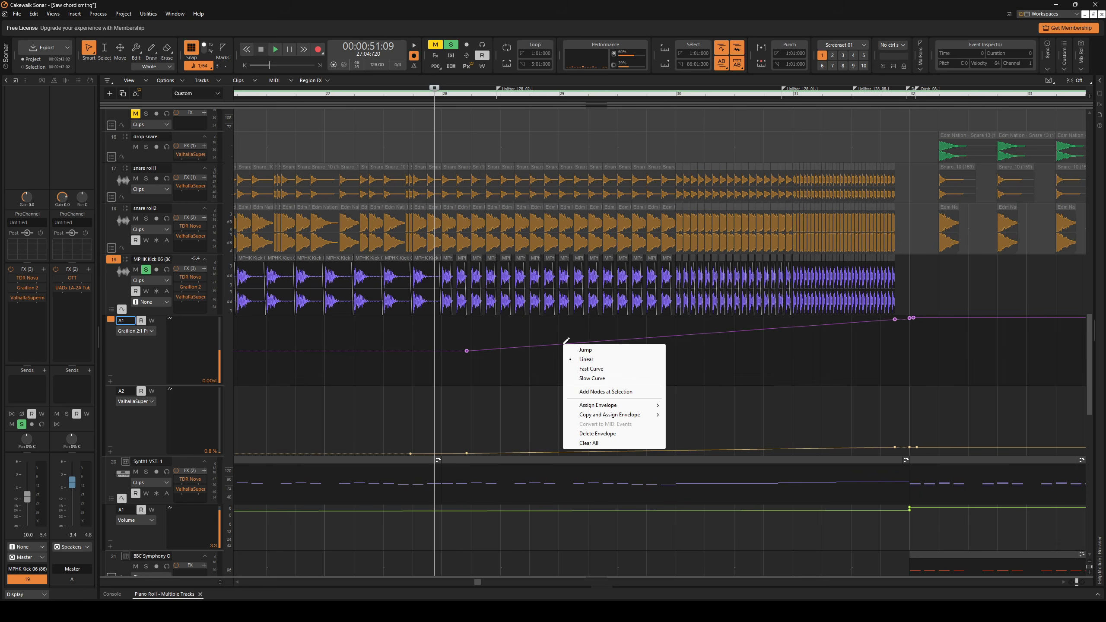
pyautogui.click(601, 433)
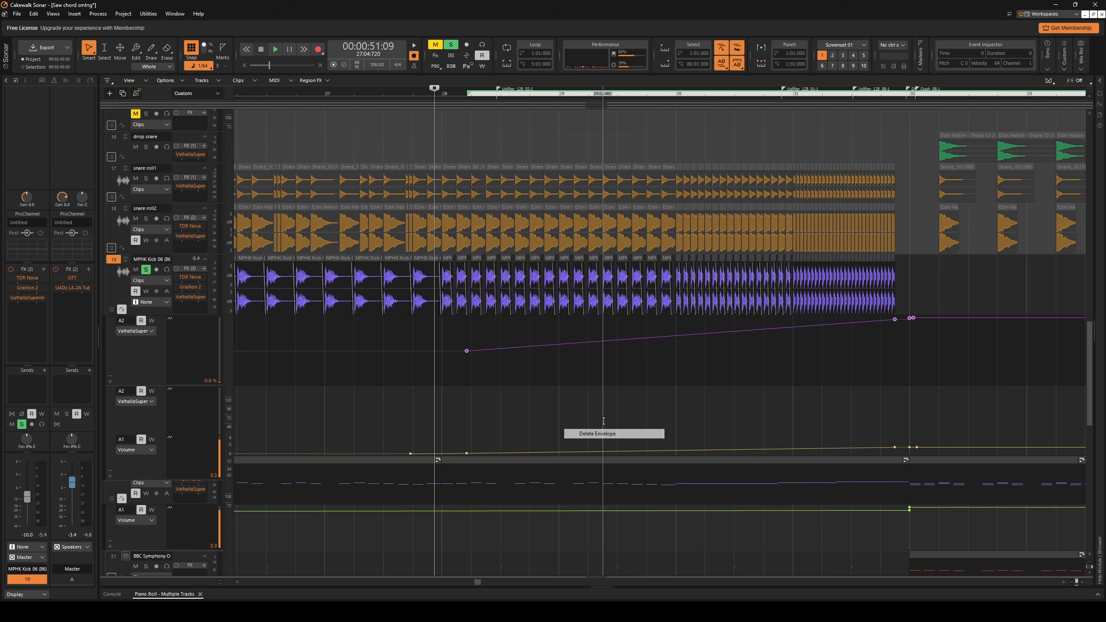
# Add a new automation lane to the kick track and assign it to Graillon 2's Pitch Shift parameter.
pyautogui.scroll(-2, 339, 375)
pyautogui.scroll(2, 380, 359)
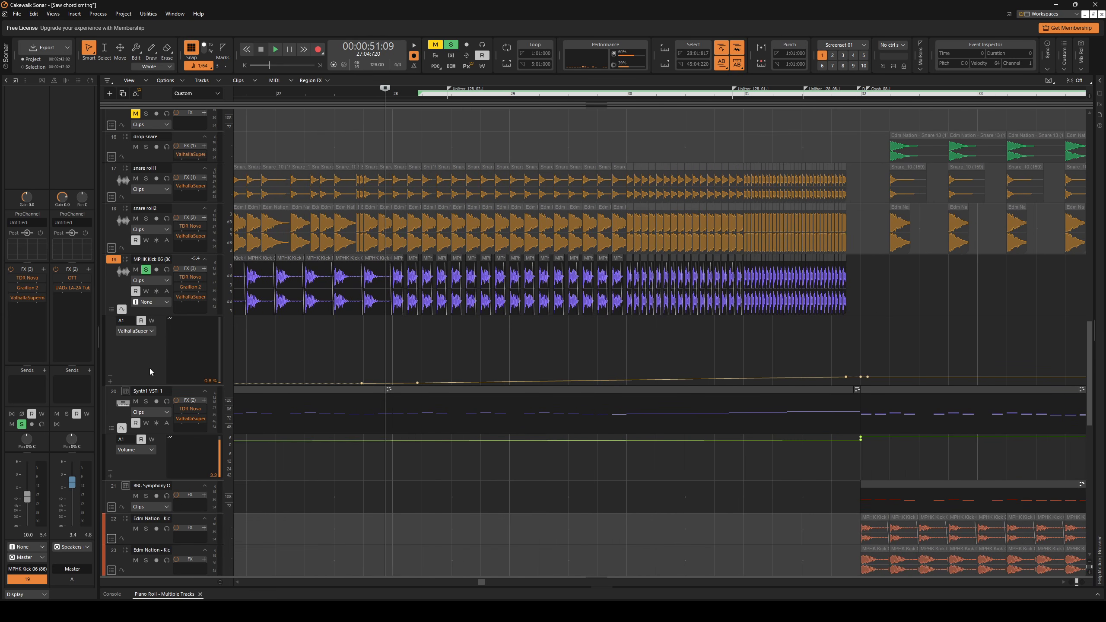
pyautogui.click(111, 382)
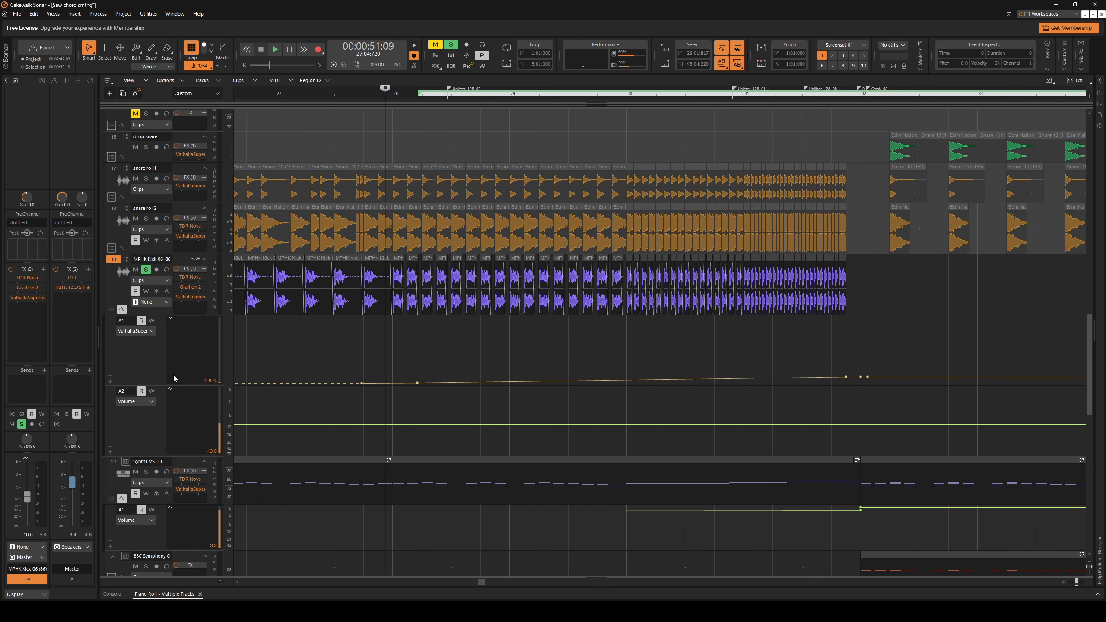
pyautogui.click(145, 403)
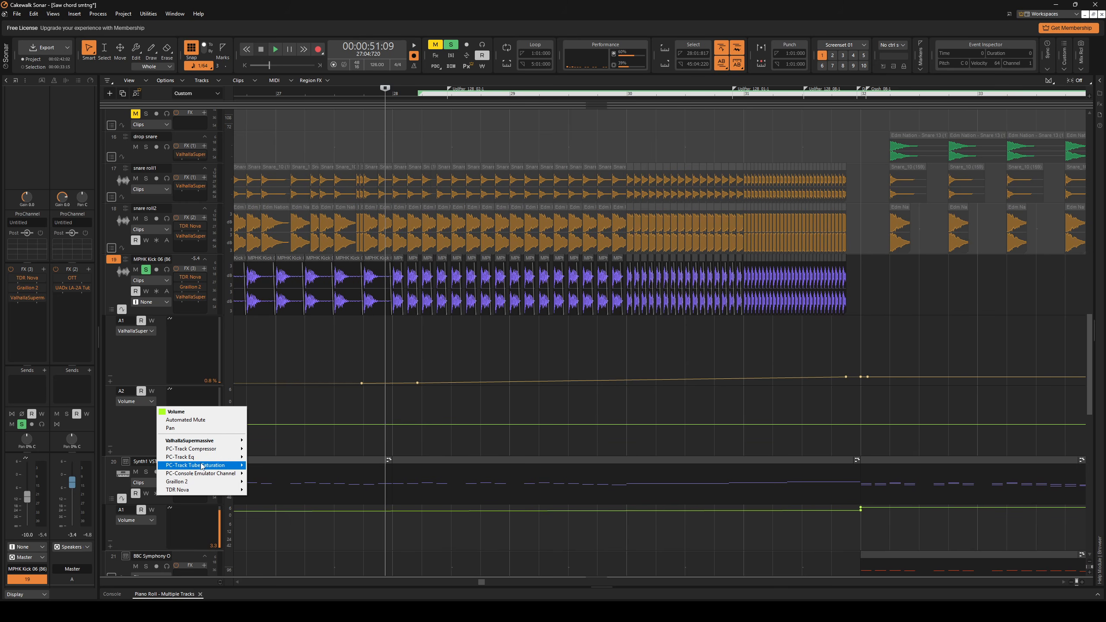
pyautogui.moveTo(208, 487)
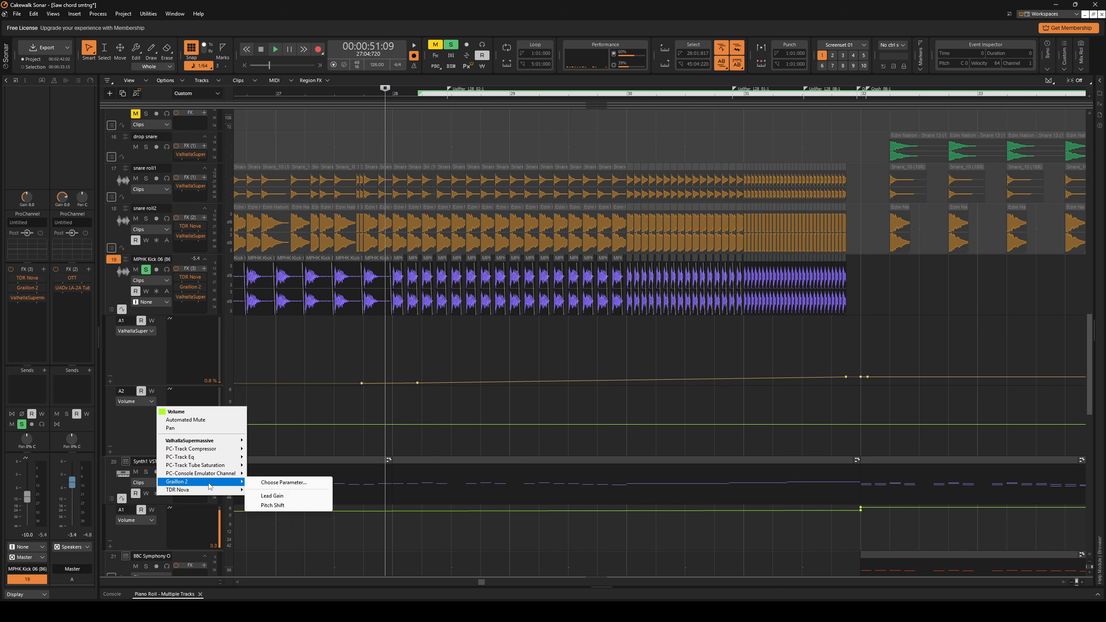
pyautogui.click(280, 486)
pyautogui.scroll(-4, 550, 317)
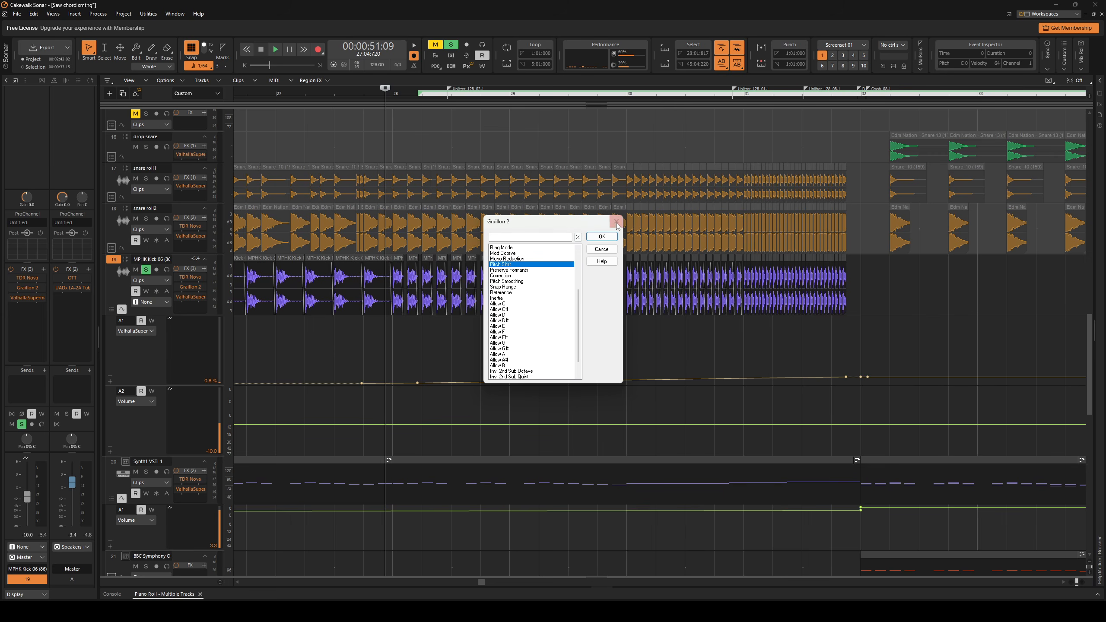
pyautogui.click(602, 236)
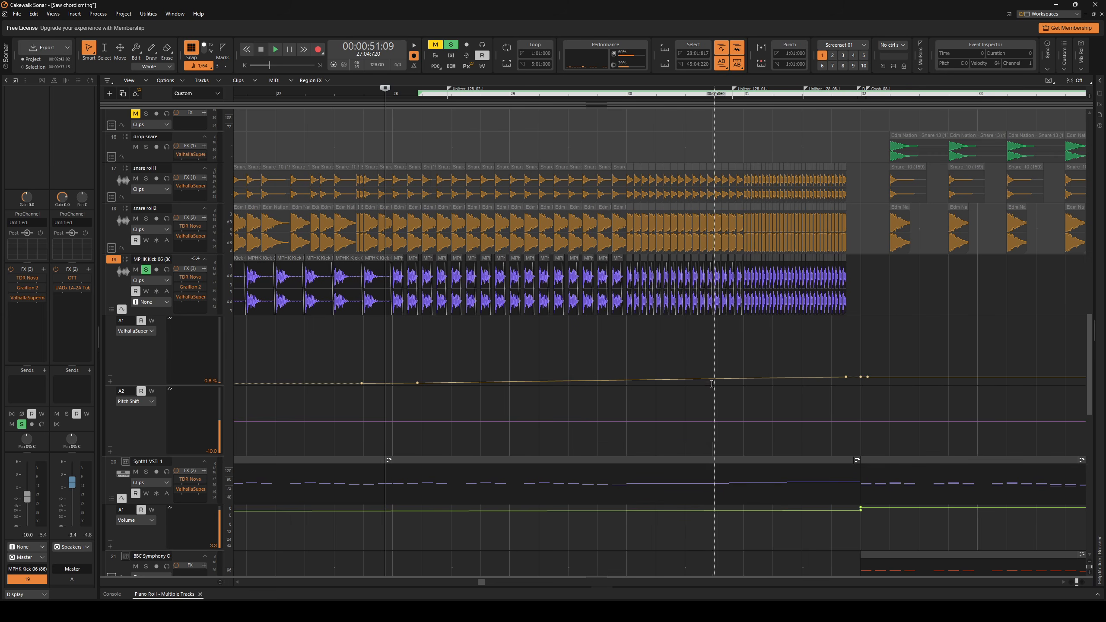
# Draw a rising pitch-shift ramp from 50% at about bar 28 to the kick roll's end, dropping back after its peak.
pyautogui.scroll(-4, 623, 393)
pyautogui.scroll(3, 541, 424)
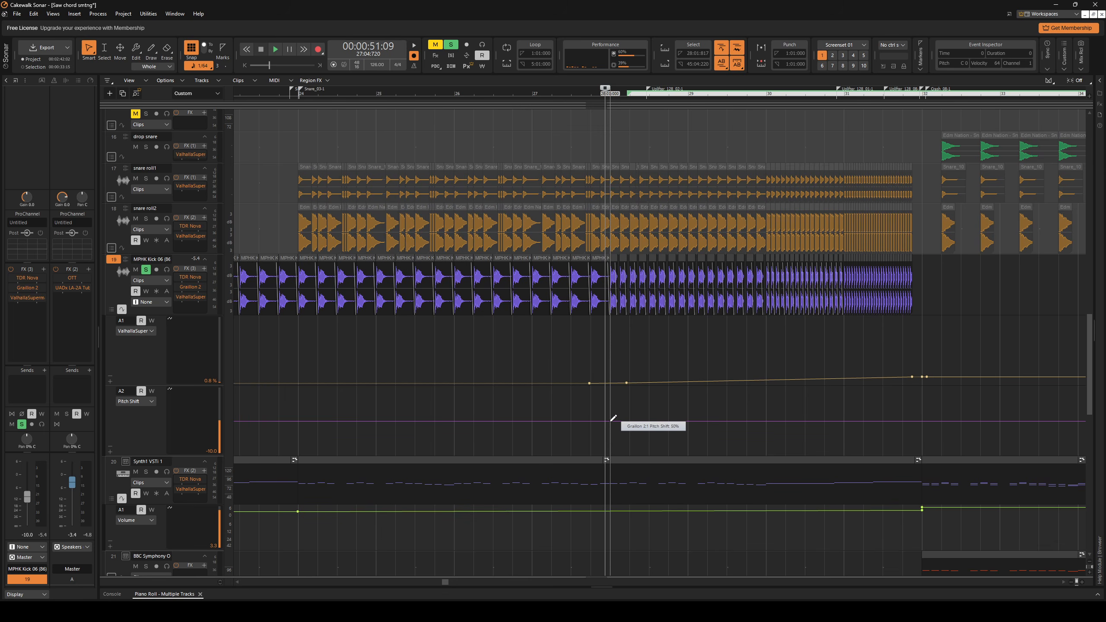
pyautogui.click(610, 421)
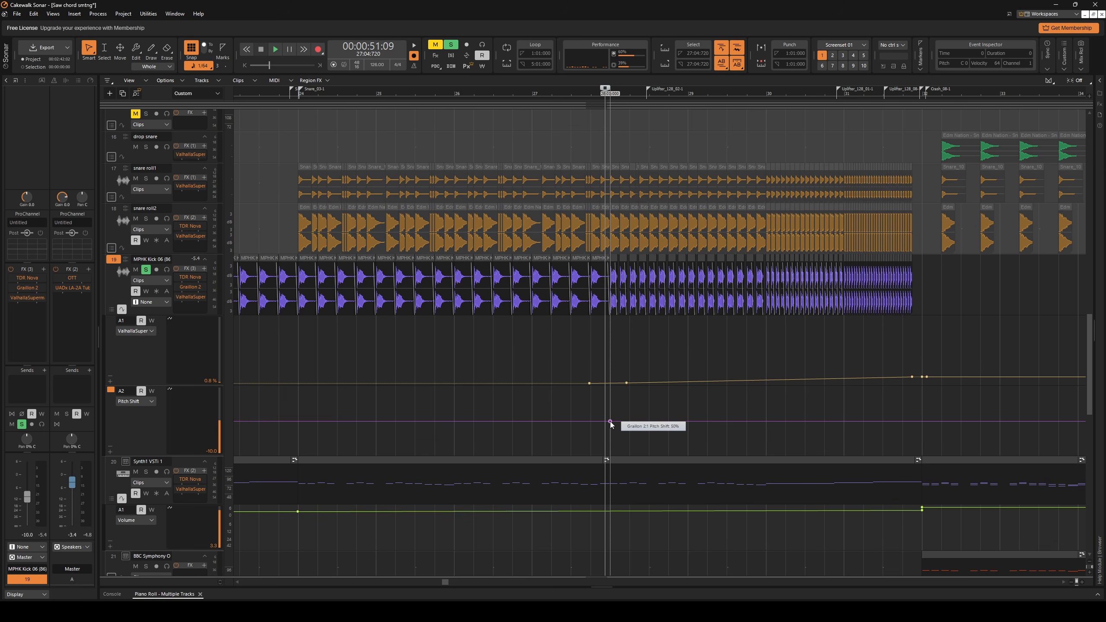
pyautogui.click(912, 421)
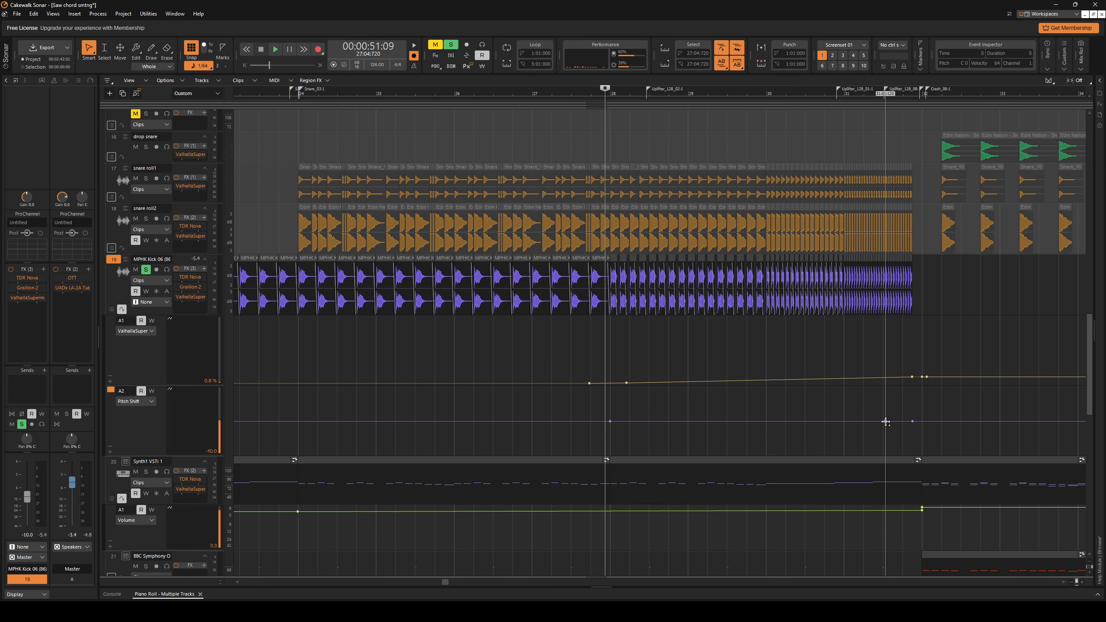
pyautogui.moveTo(911, 422); pyautogui.dragTo(912, 393)
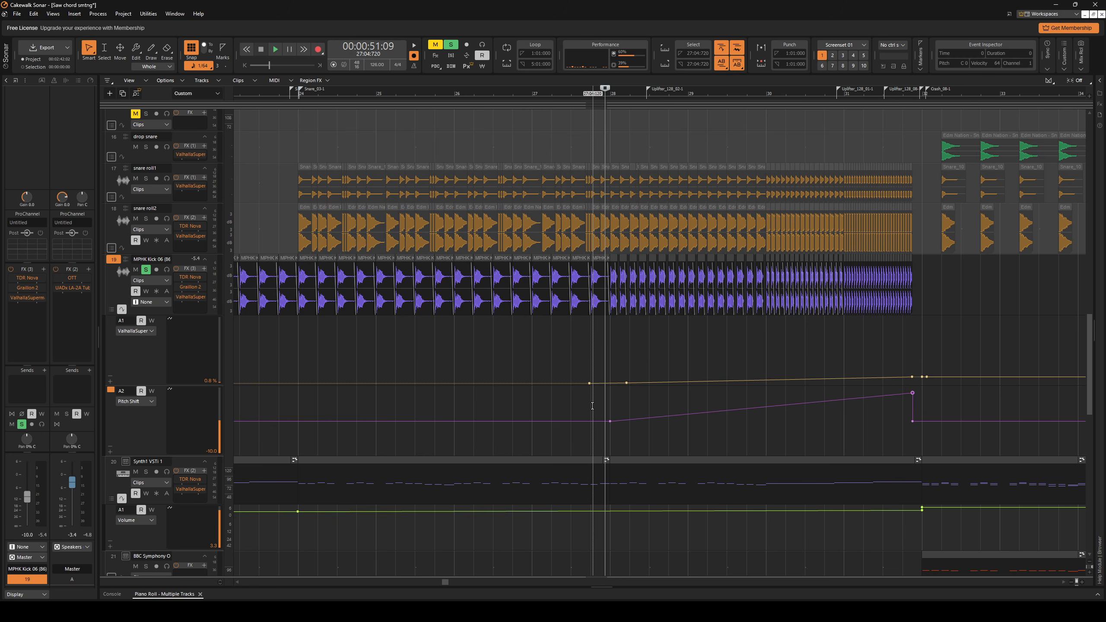
# Play the new kick pitch ramp from bar 28 while watching Graillon 2's pitch-shift knob, and close the plug-in.
pyautogui.press('space')
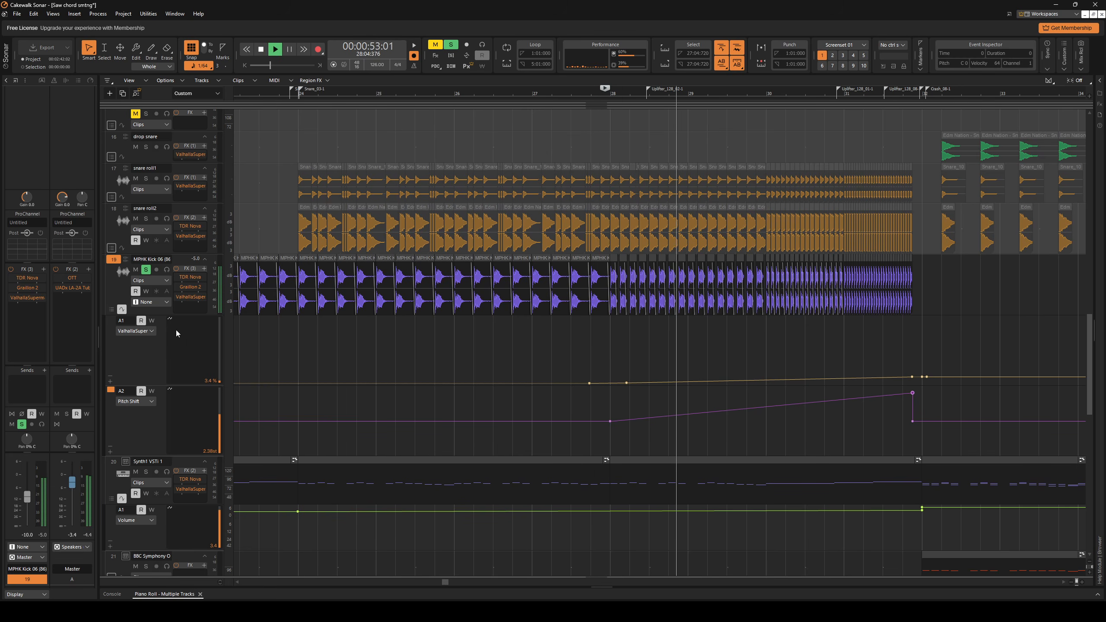
pyautogui.doubleClick(190, 287)
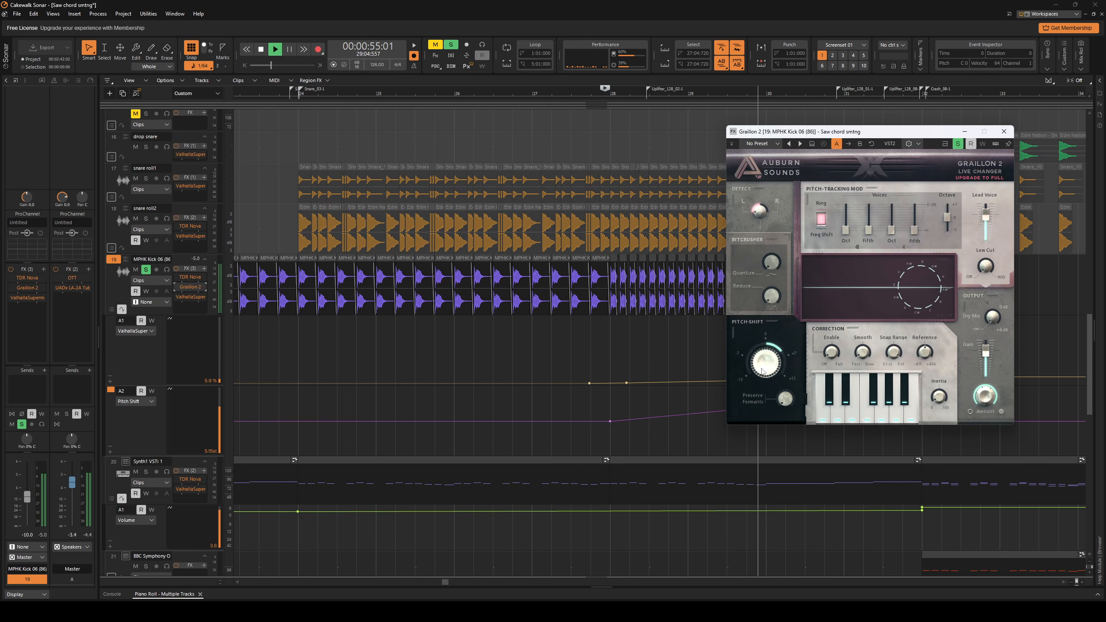
pyautogui.moveTo(884, 136); pyautogui.dragTo(887, 136)
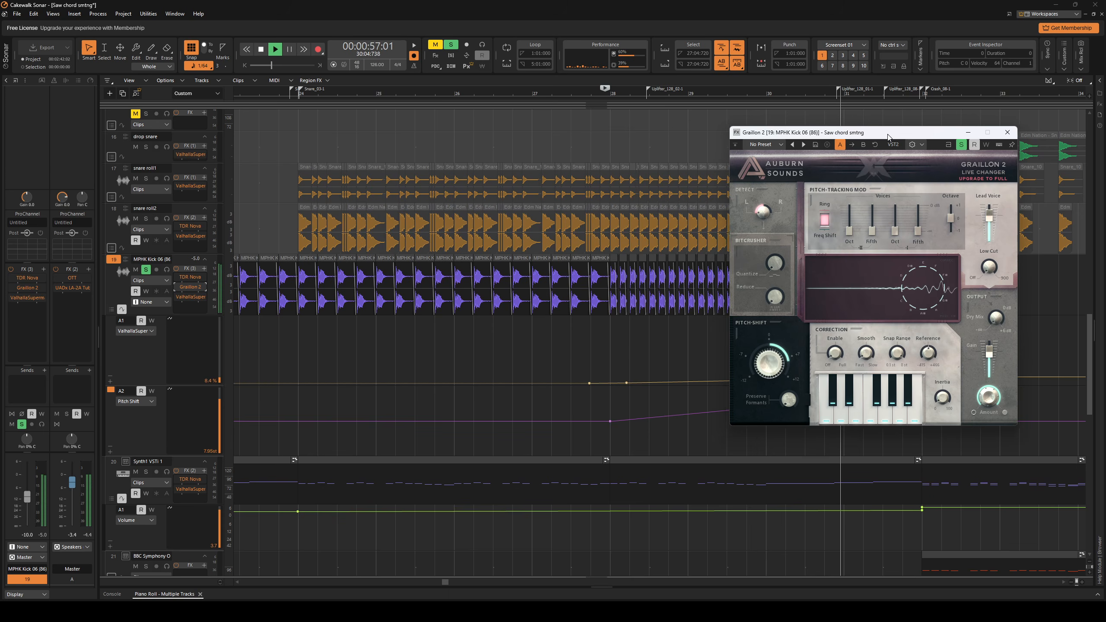
pyautogui.click(1007, 133)
pyautogui.press('space')
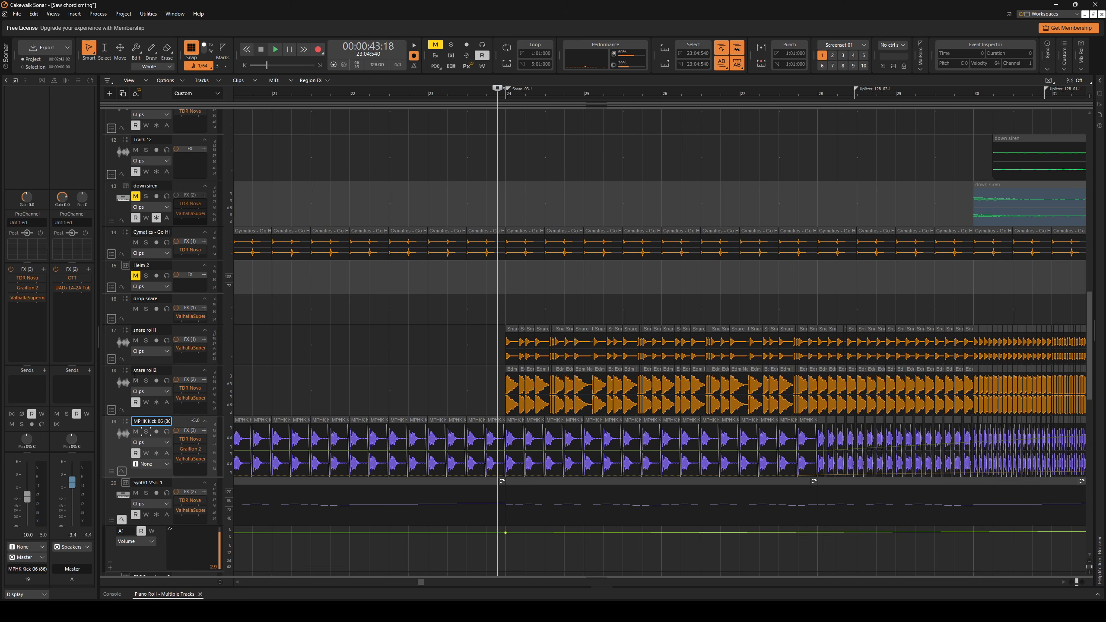
# Solo the snare roll2 track, play it from about bar 24, and inspect its TDR Nova and ValhallaSupermassive settings.
pyautogui.click(144, 381)
pyautogui.press('space')
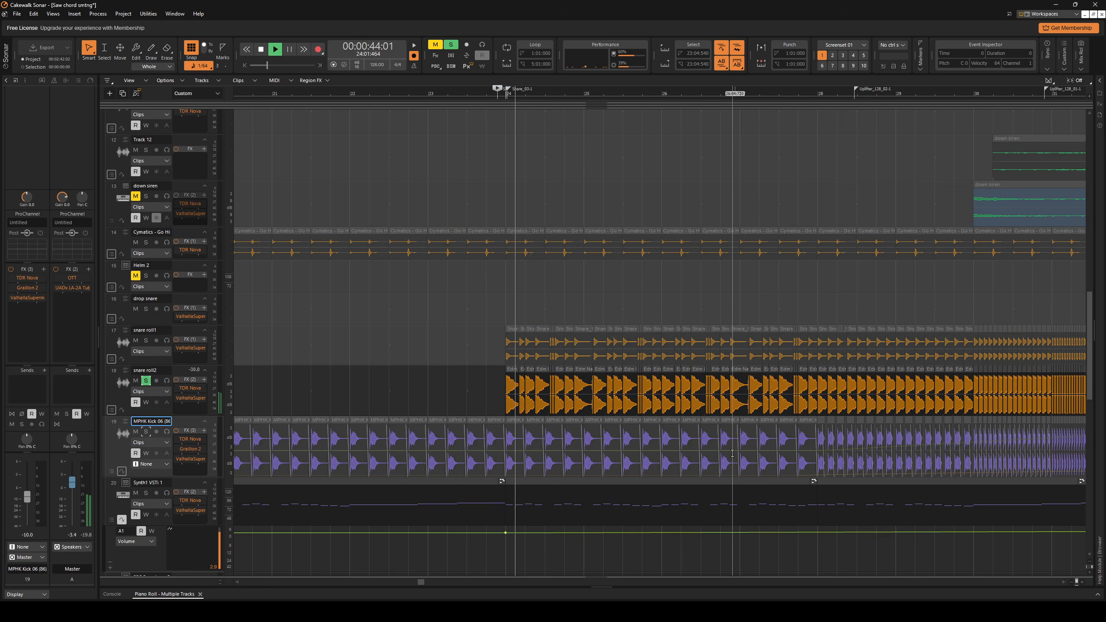
pyautogui.keyDown('ctrl'); pyautogui.scroll(1, 616, 459); pyautogui.keyUp('ctrl')
pyautogui.doubleClick(190, 388)
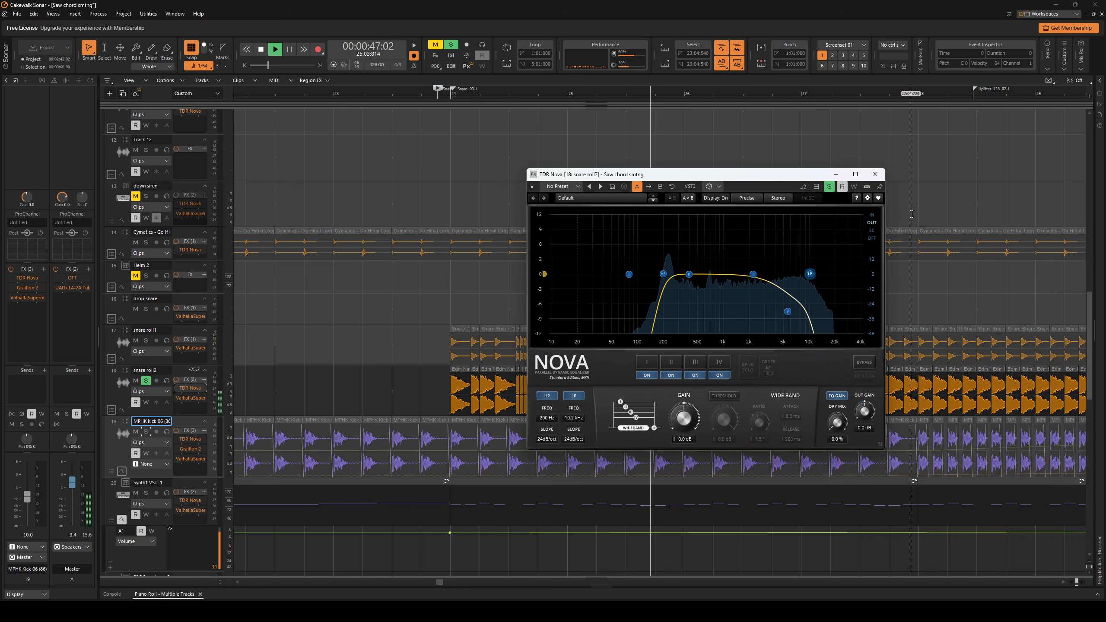
pyautogui.click(875, 173)
pyautogui.click(196, 398)
pyautogui.doubleClick(195, 401)
pyautogui.press('space')
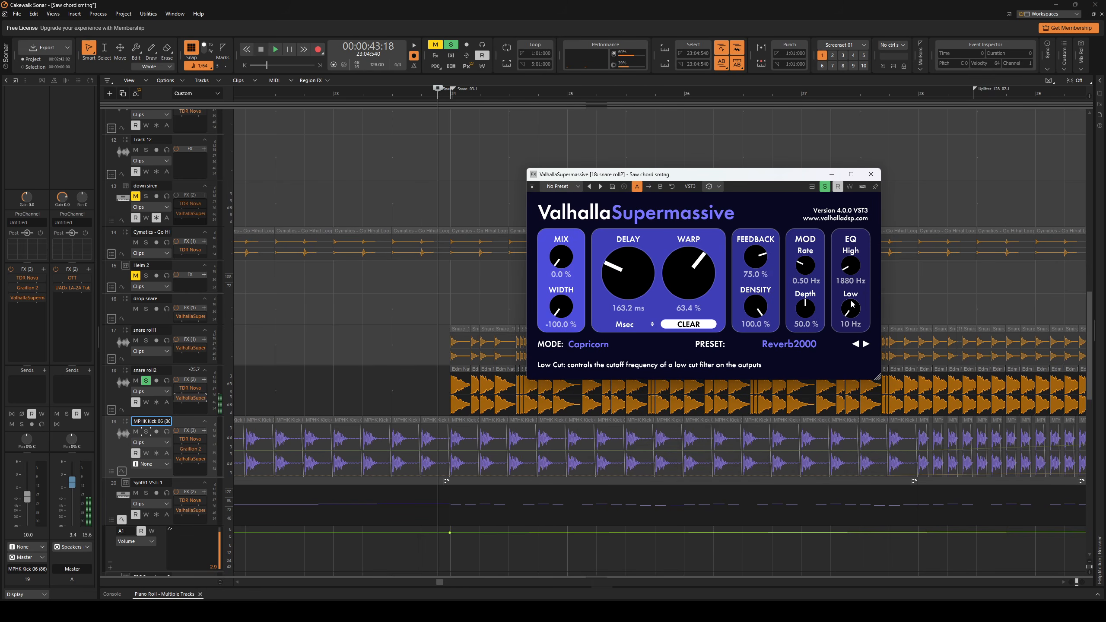
pyautogui.click(874, 175)
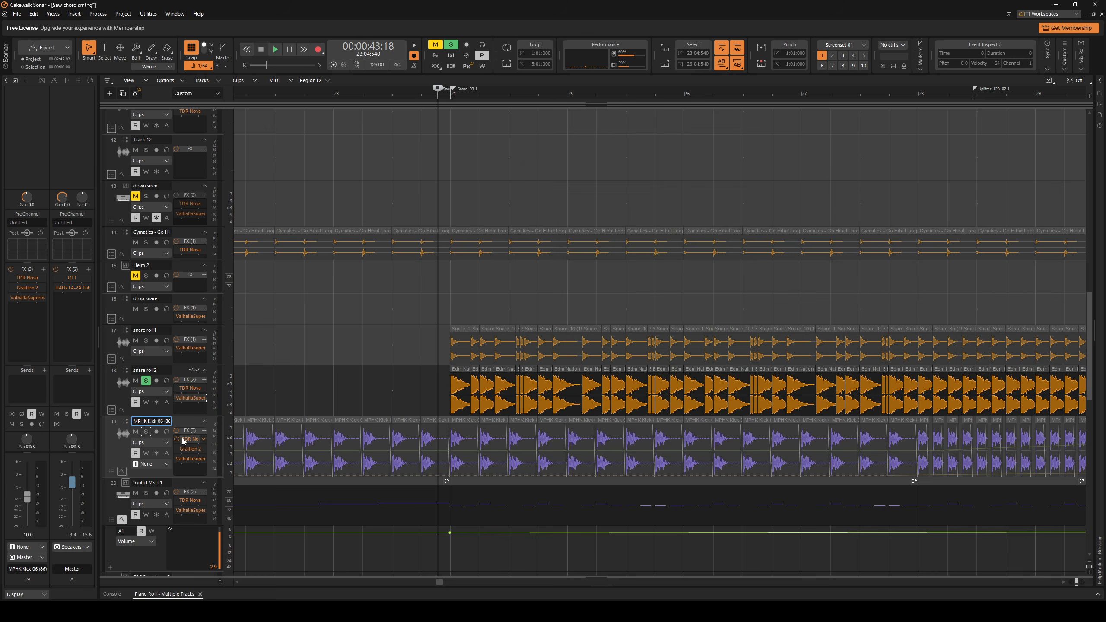
# Switch the solo from snare roll2 to snare roll1, play it from about bar 24, and inspect its ValhallaSupermassive settings.
pyautogui.click(147, 381)
pyautogui.click(147, 340)
pyautogui.press('space')
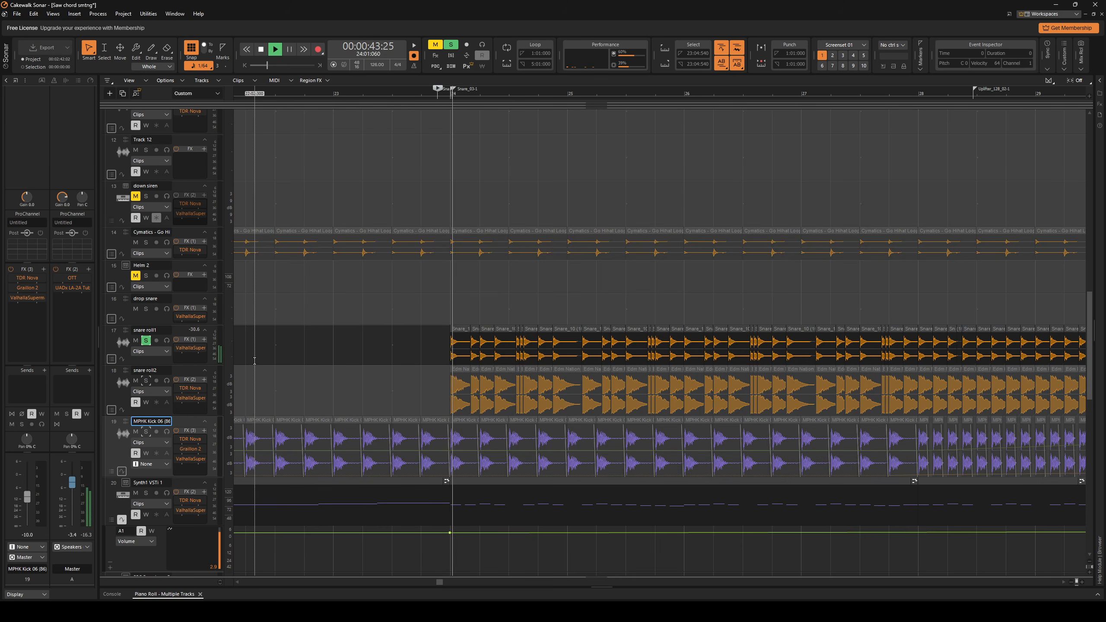
pyautogui.doubleClick(190, 347)
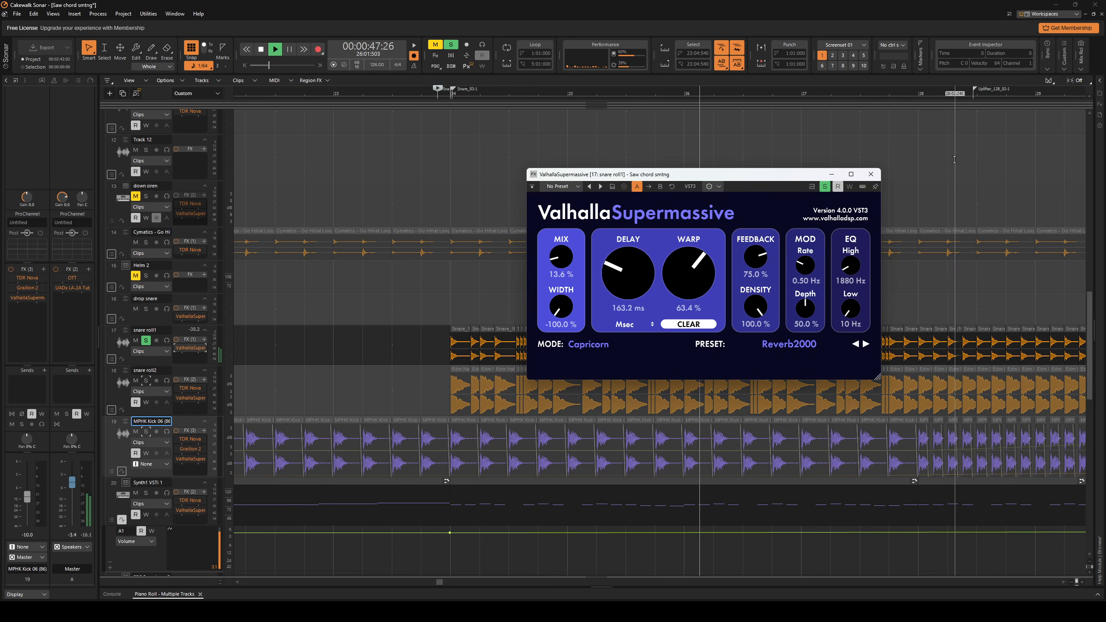
pyautogui.click(869, 174)
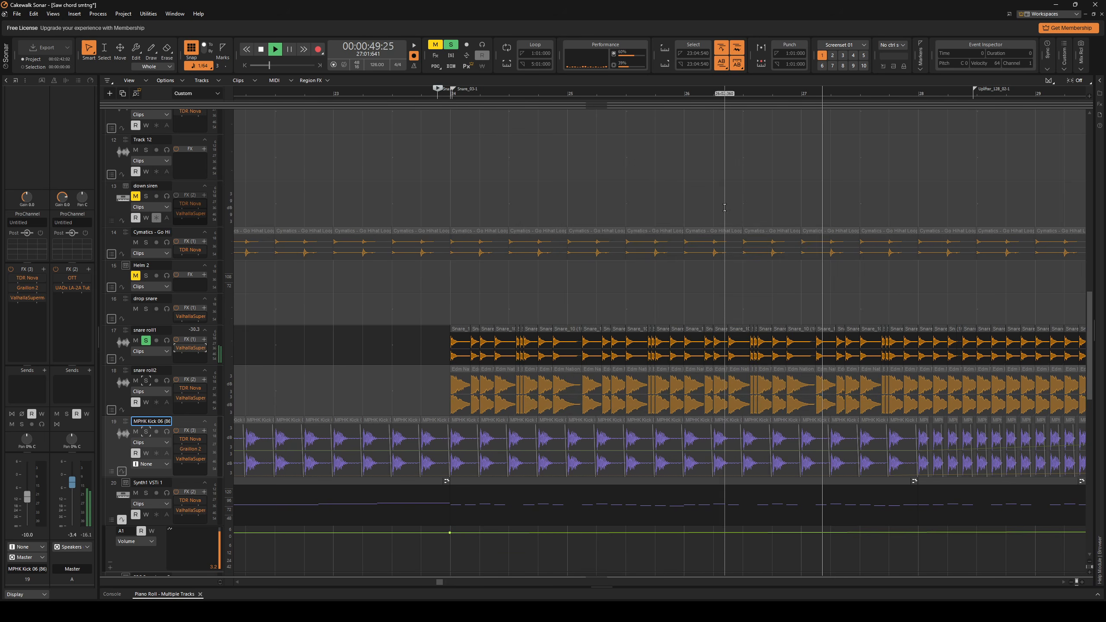
pyautogui.press('space')
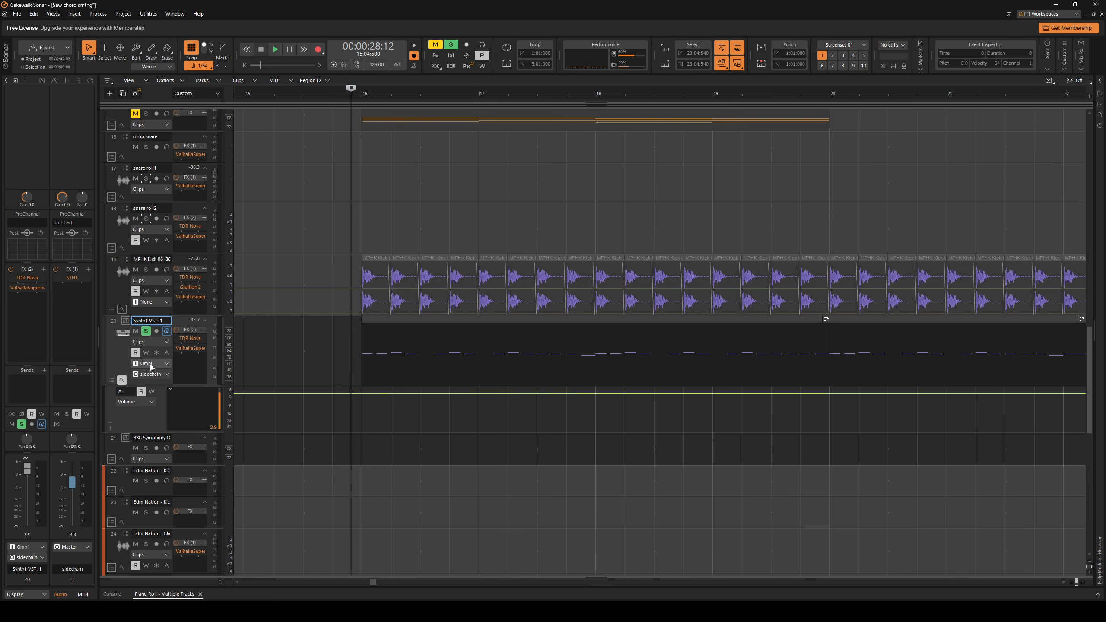
# Open the Synth1 instrument of track 20, view its program list around the loaded patch, and close it unchanged.
pyautogui.click(125, 322)
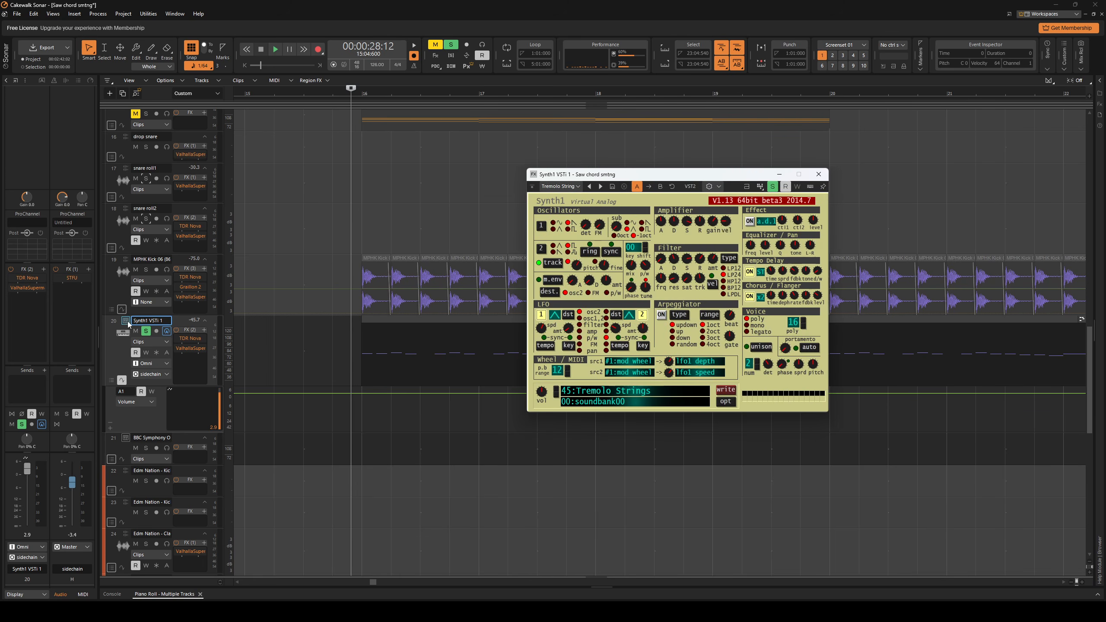
pyautogui.moveTo(686, 175); pyautogui.dragTo(792, 161)
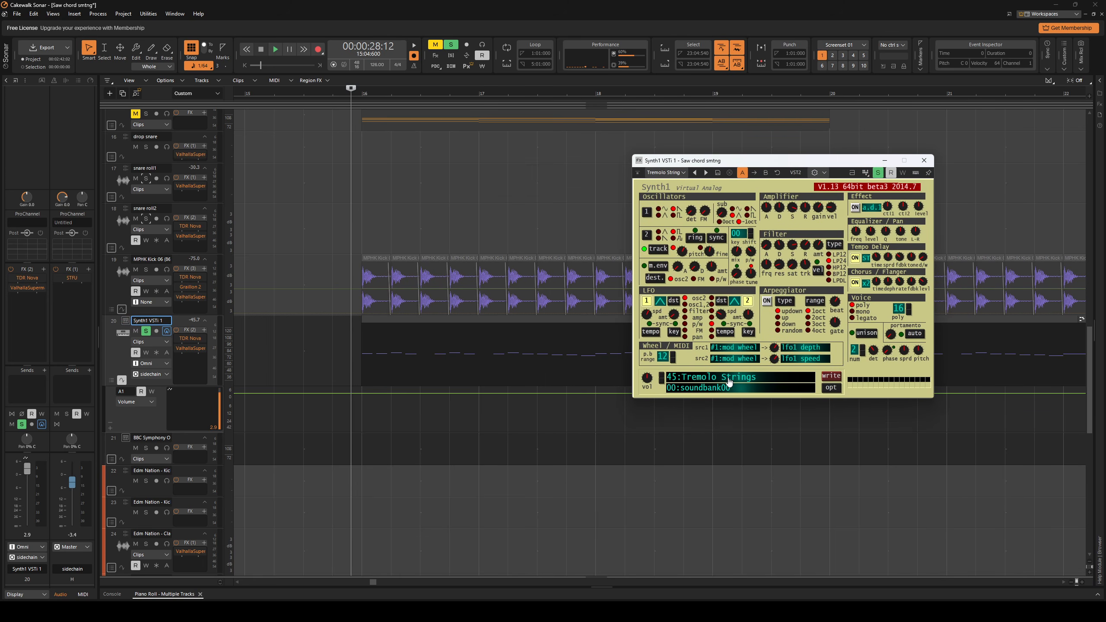
pyautogui.click(718, 383)
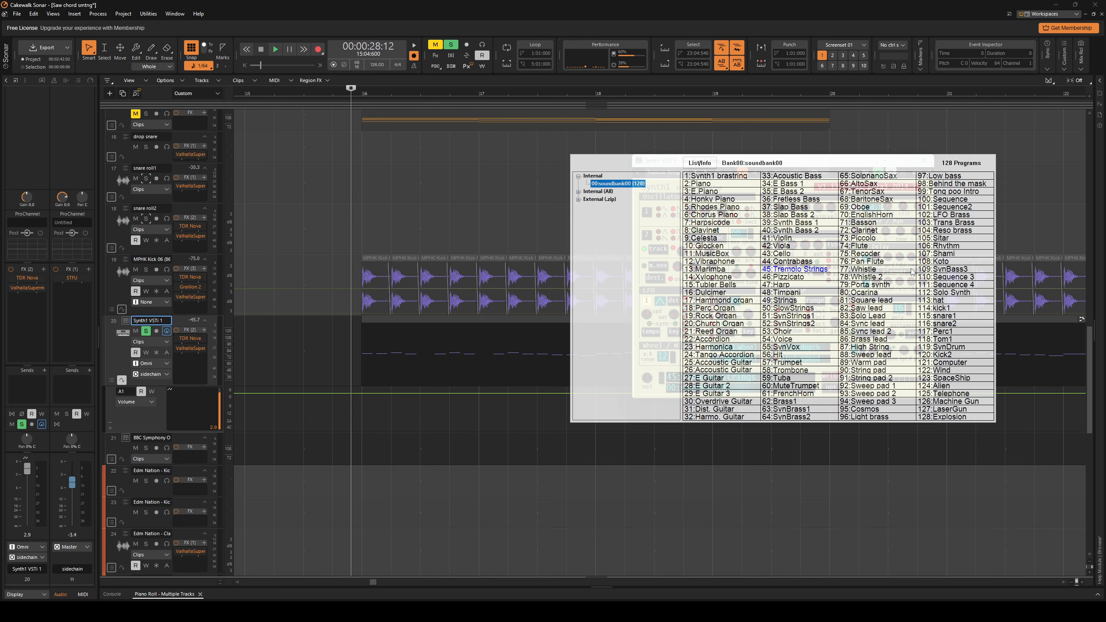
pyautogui.click(906, 142)
pyautogui.click(924, 161)
# Play the Synth1 melody from bar 16 while following its notes in the piano roll, and return to the track view.
pyautogui.click(357, 440)
pyautogui.press('space')
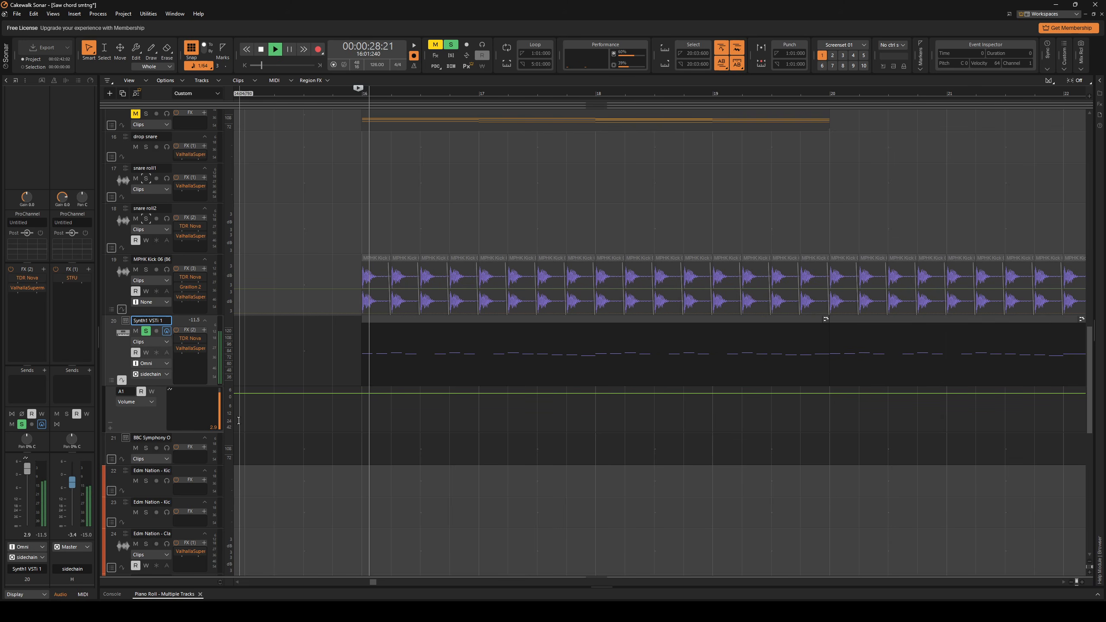
pyautogui.doubleClick(450, 318)
pyautogui.hotkey('shift', 'd')
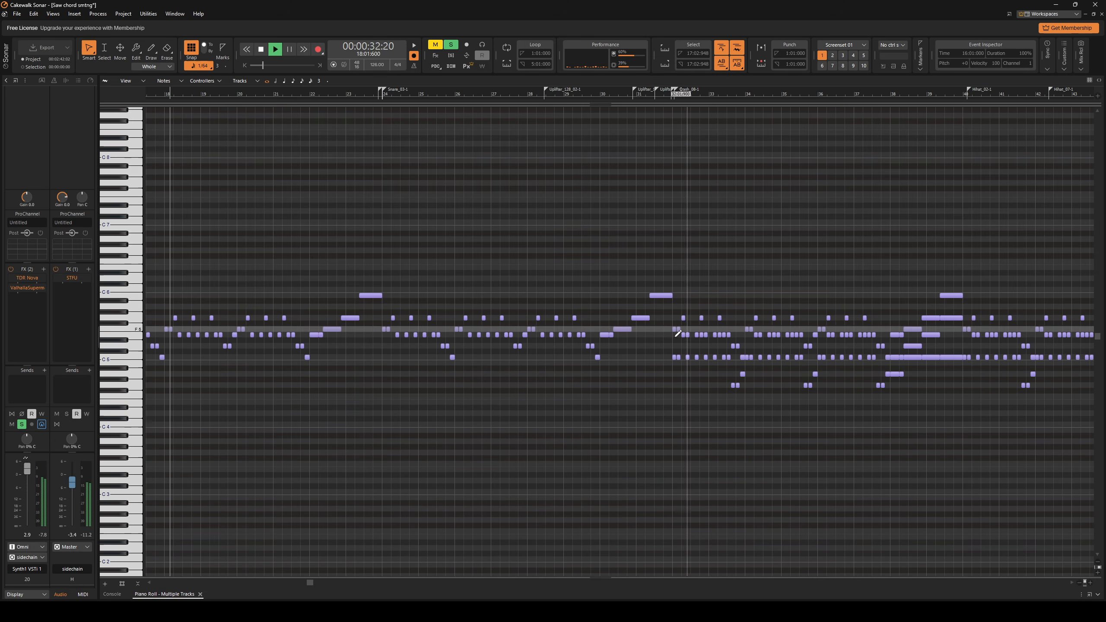
pyautogui.scroll(2, 189, 378)
pyautogui.hscroll(-4, 244, 383)
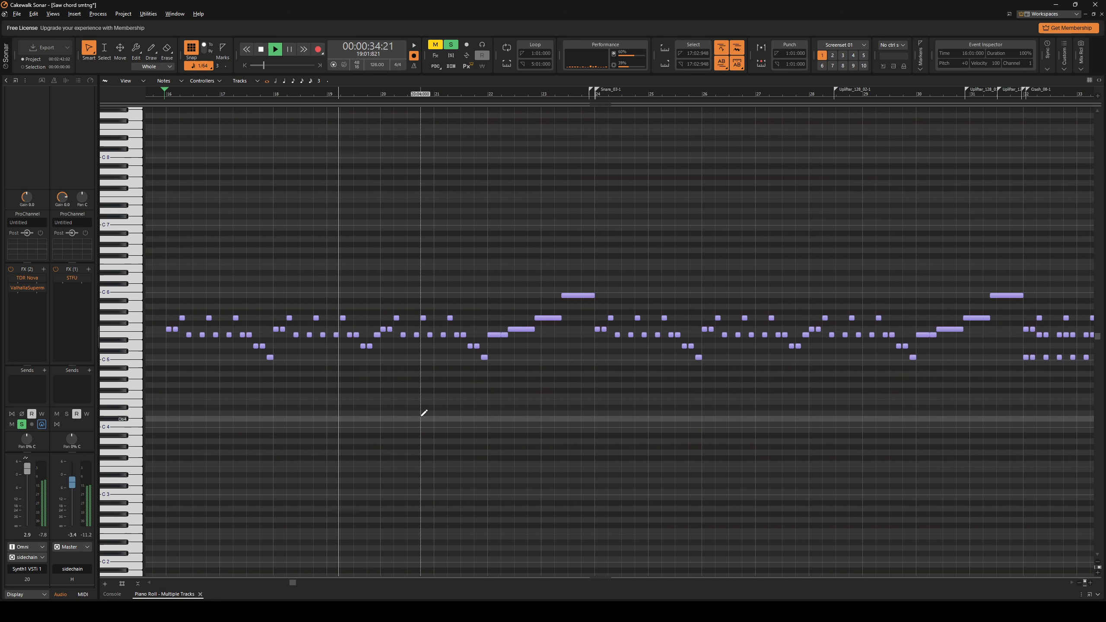
pyautogui.hscroll(-1, 421, 416)
pyautogui.scroll(2, 450, 414)
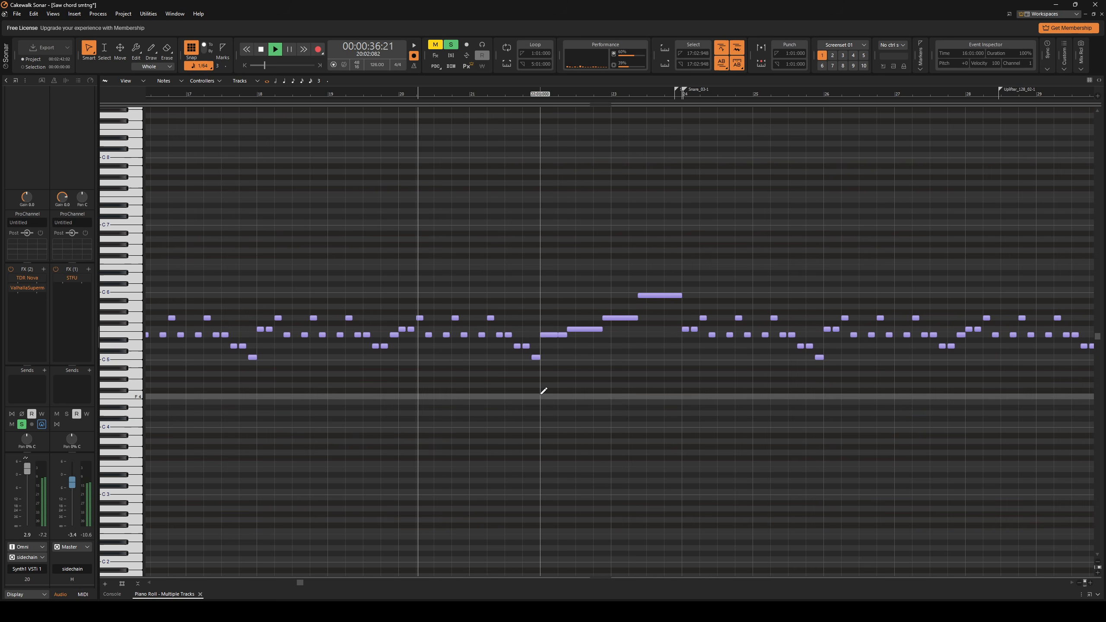
pyautogui.hscroll(2, 543, 391)
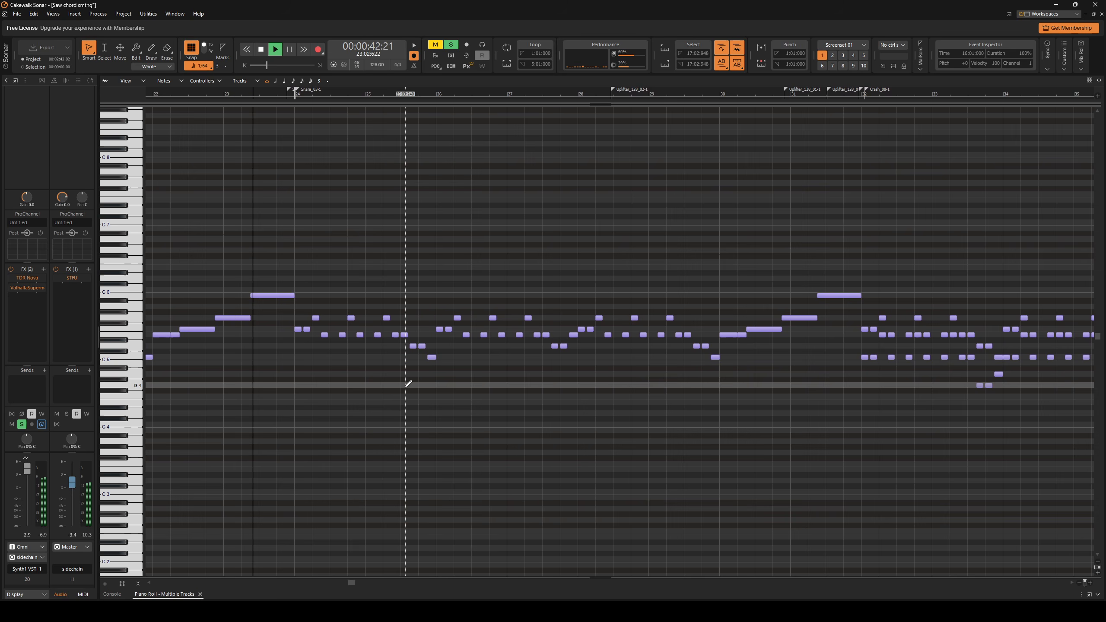
pyautogui.press('space')
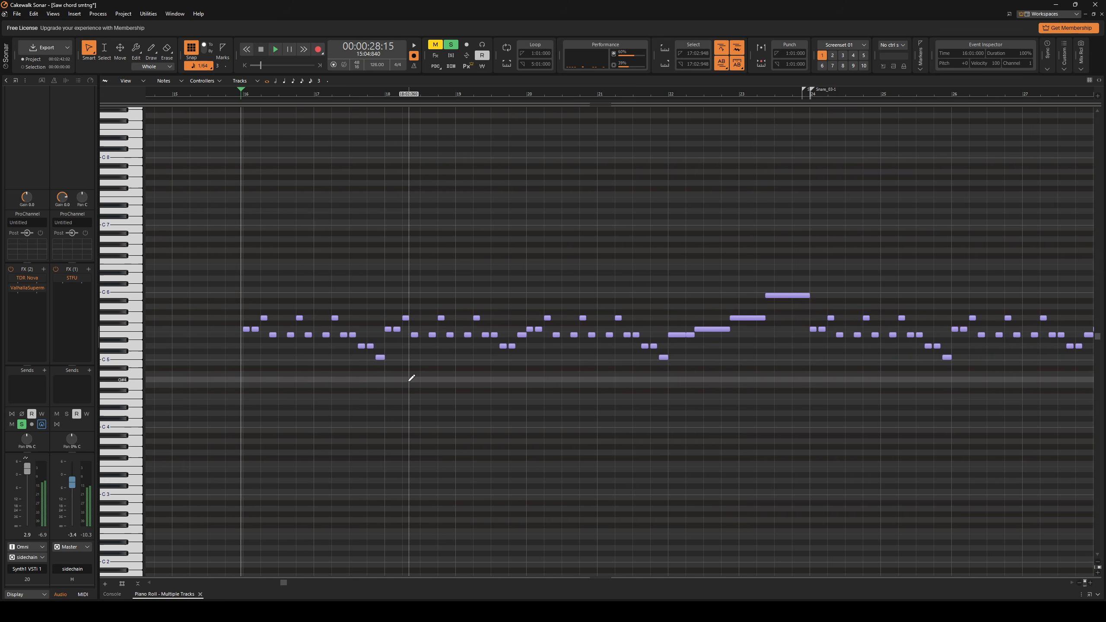
pyautogui.press('d')
# Inspect the Synth1 track's TDR Nova and ValhallaSupermassive settings, and play its part in the drop from around bar 37.
pyautogui.scroll(-5, 430, 383)
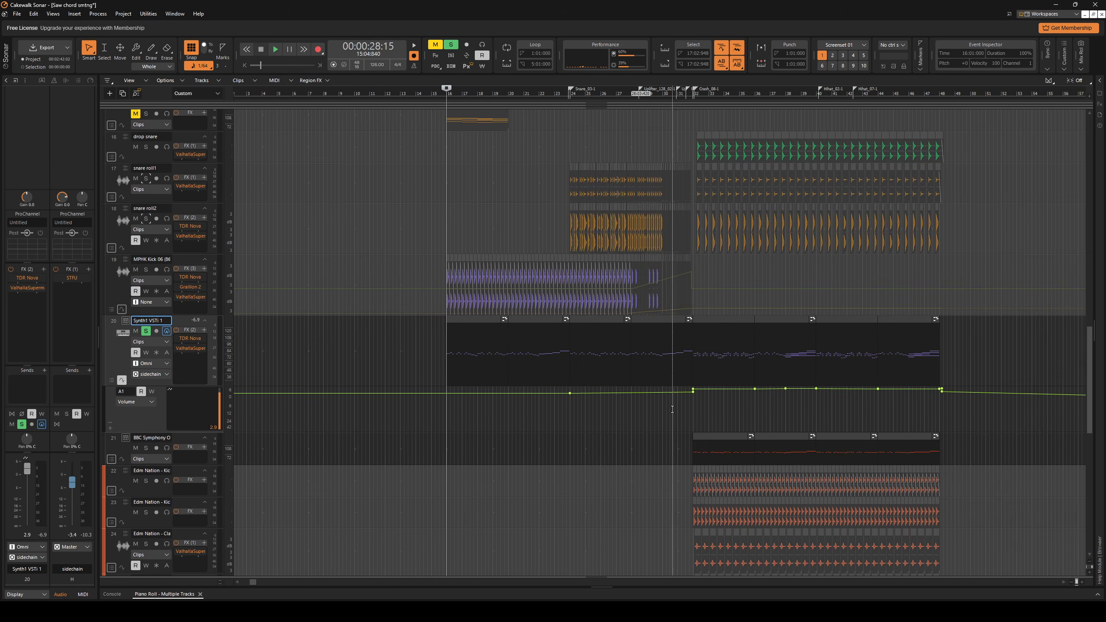
pyautogui.doubleClick(190, 338)
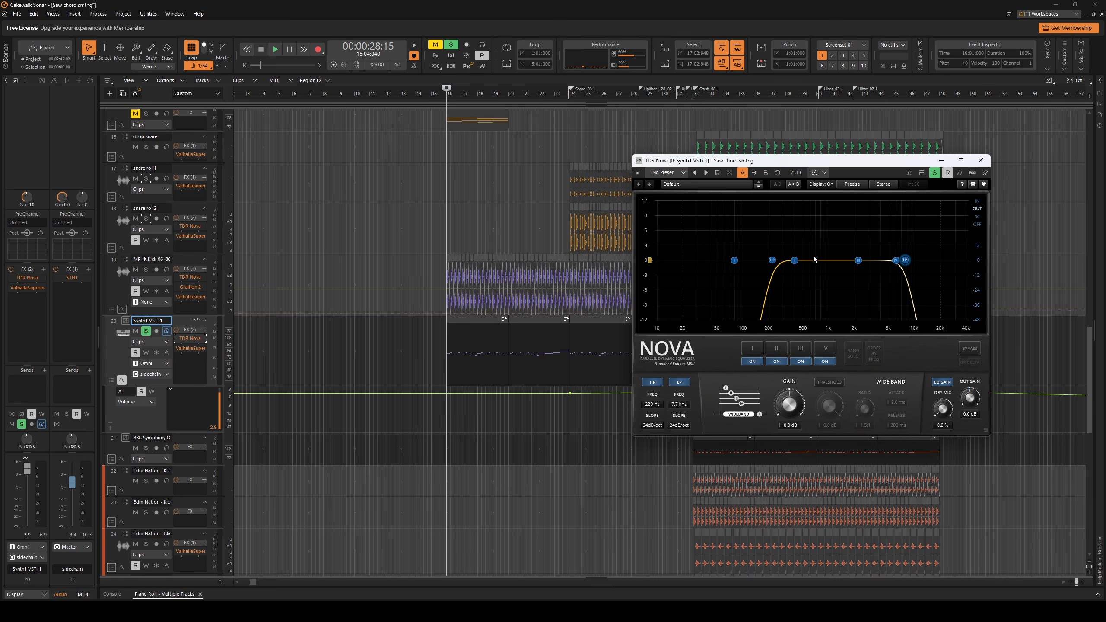
pyautogui.press('space')
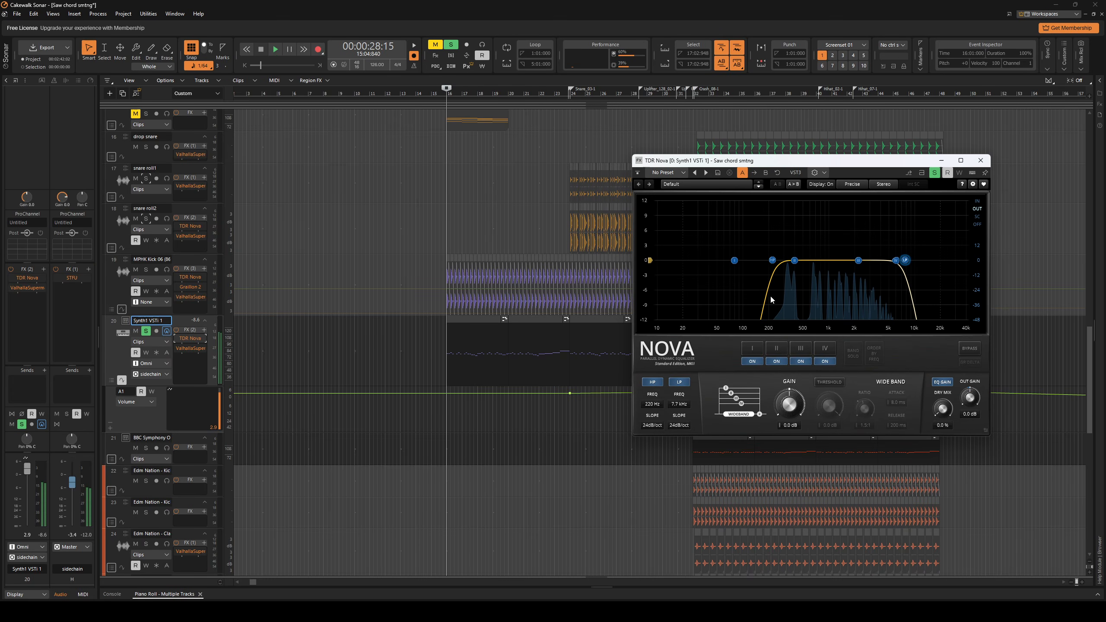
pyautogui.click(980, 160)
pyautogui.doubleClick(190, 349)
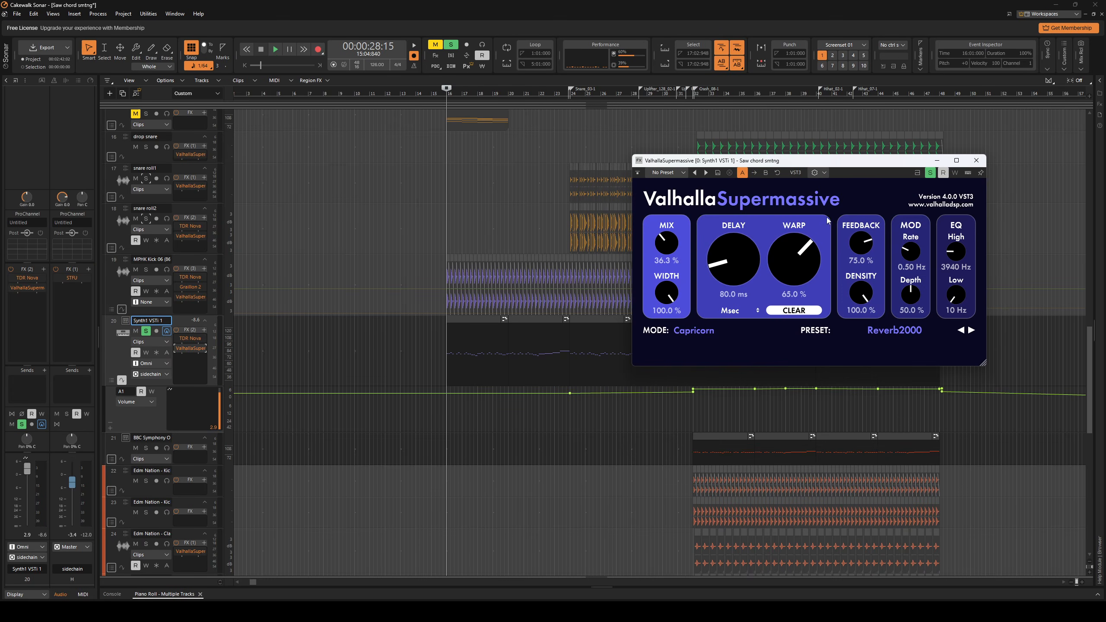
pyautogui.click(976, 161)
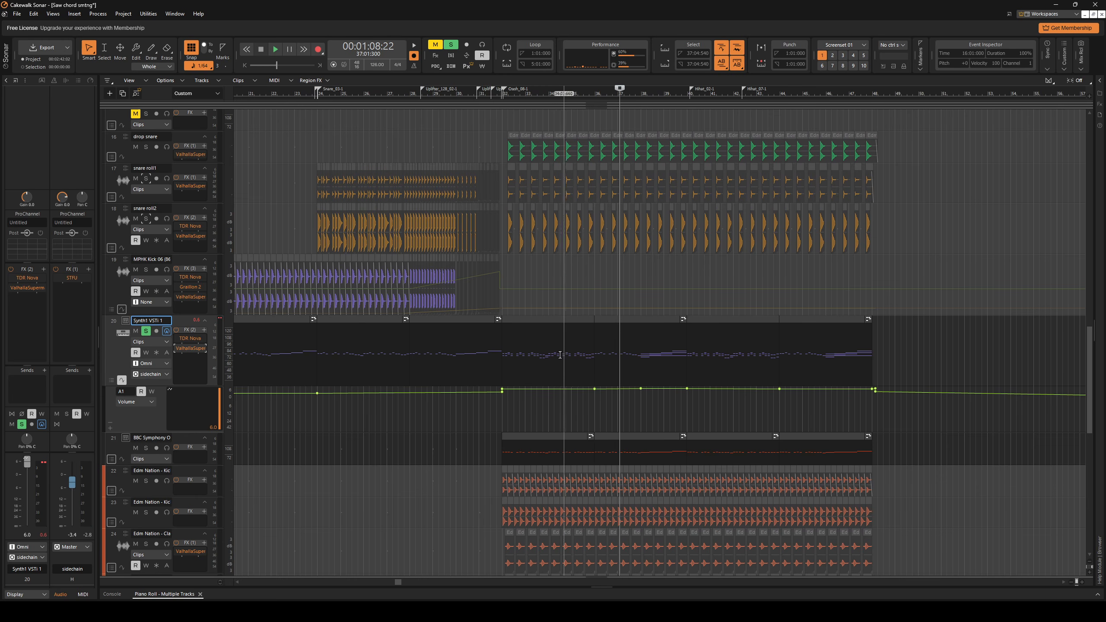
pyautogui.press('space')
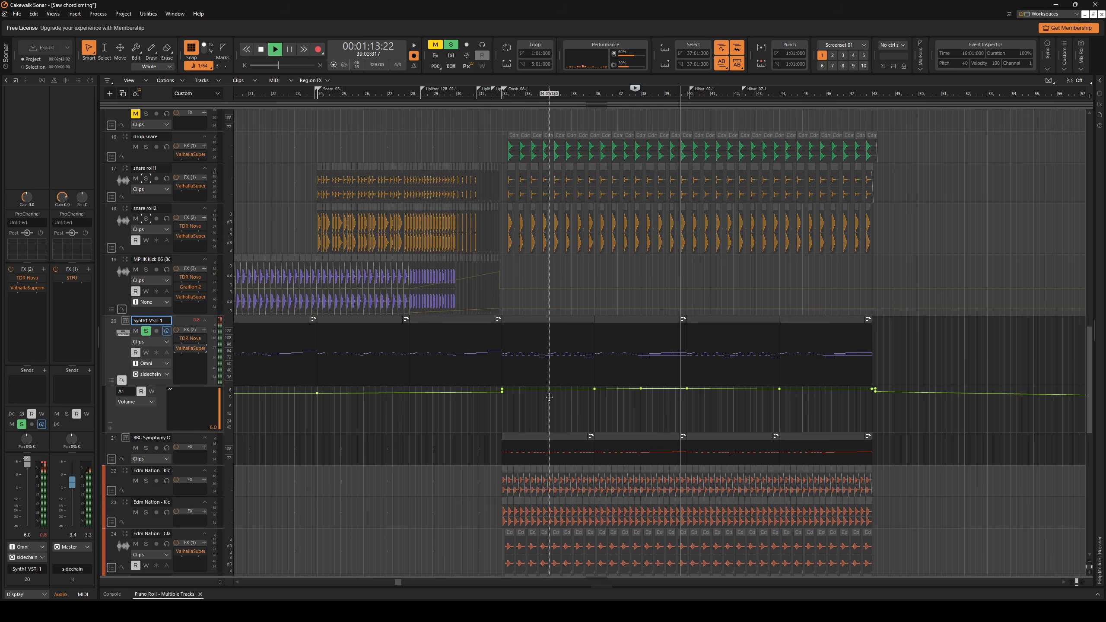
pyautogui.press('space')
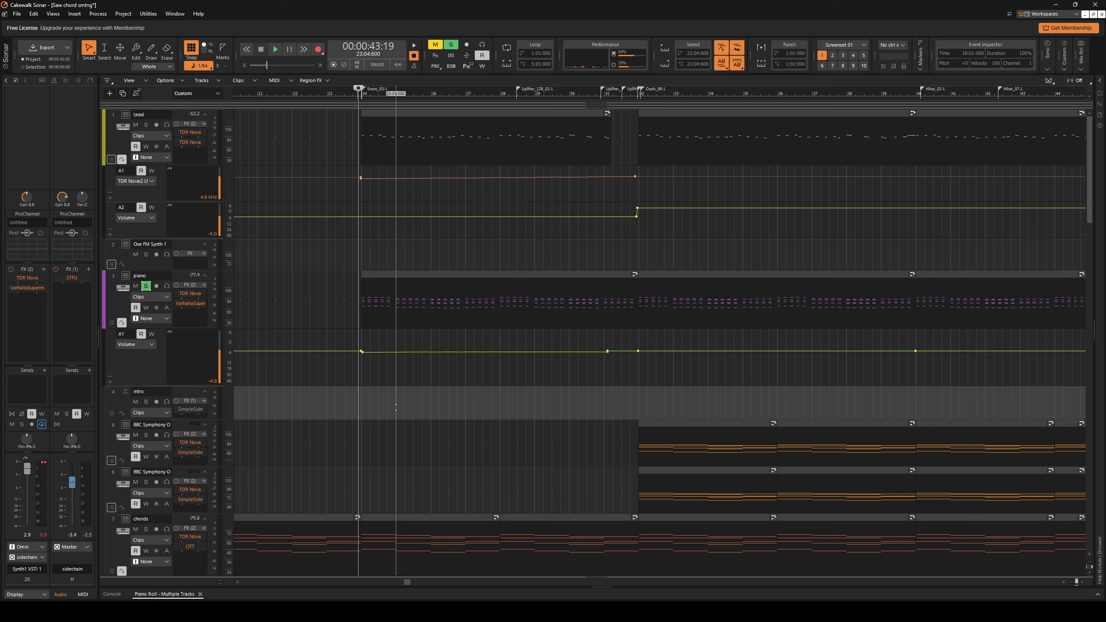
# Play the soloed piano track from about bar 24 while examining its LABS instrument's pack list and Intimate Grand Piano sound.
pyautogui.scroll(2, 396, 408)
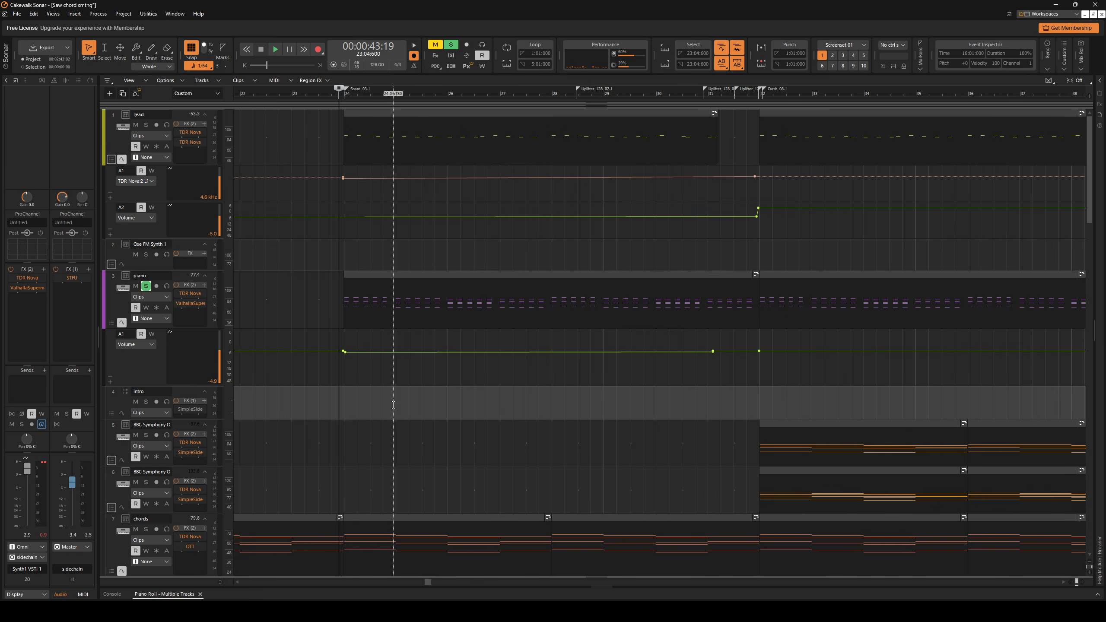
pyautogui.press('space')
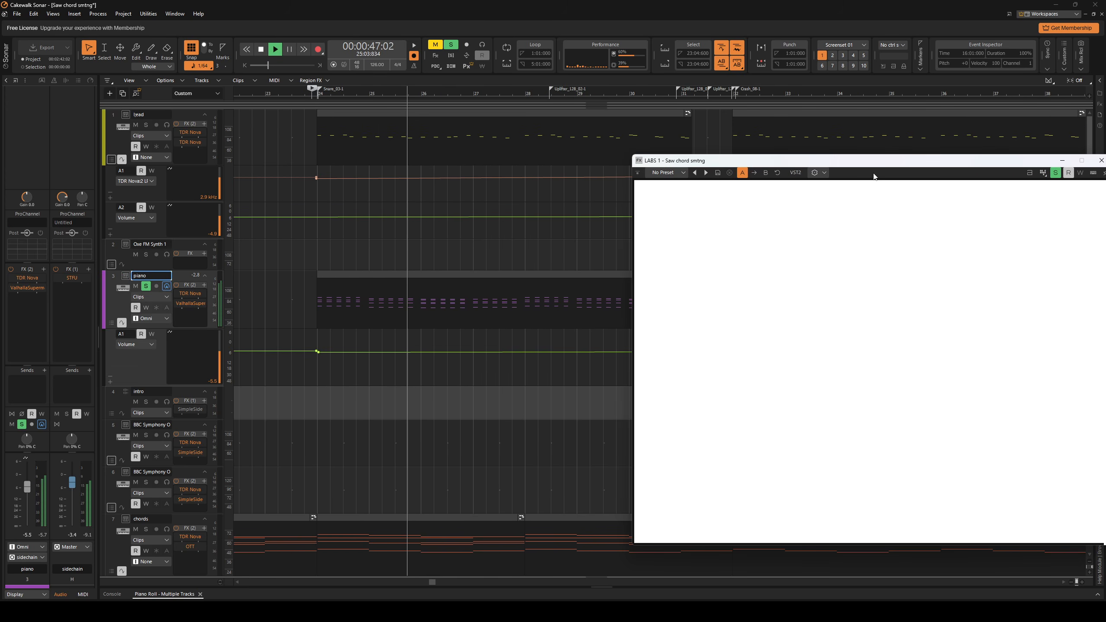
pyautogui.moveTo(883, 161); pyautogui.dragTo(830, 105)
pyautogui.scroll(-10, 646, 373)
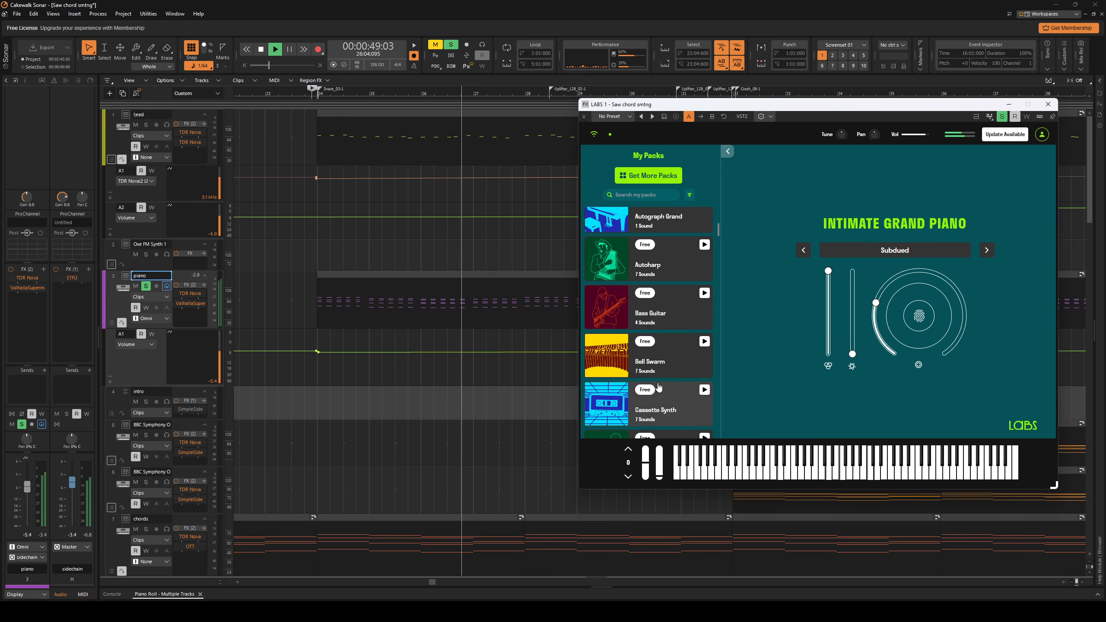
pyautogui.scroll(-15, 645, 374)
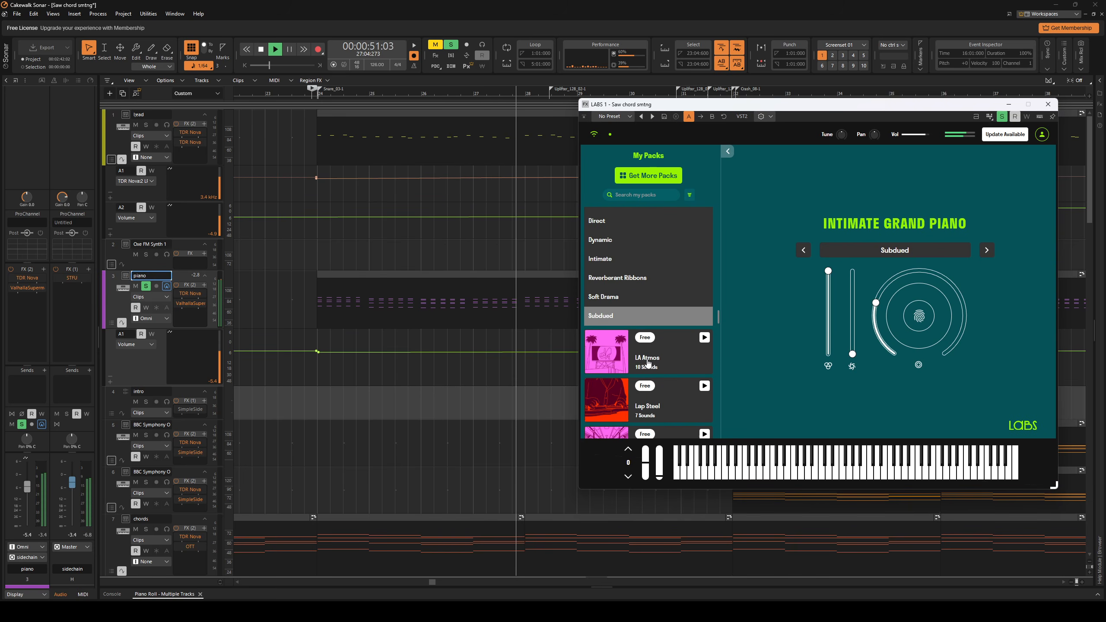
pyautogui.scroll(5, 648, 363)
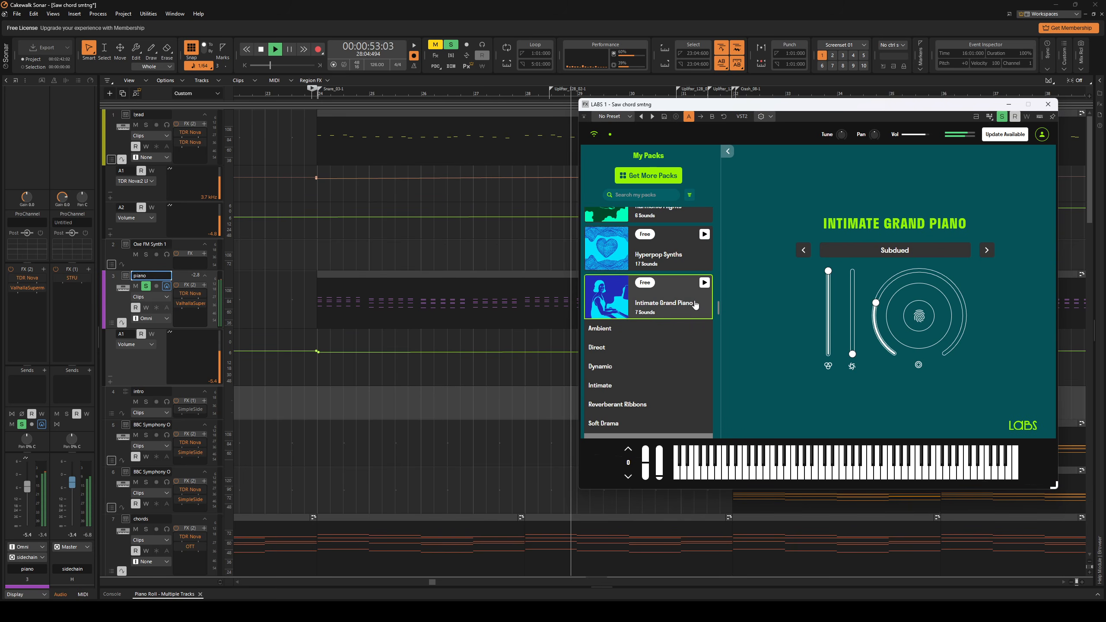
pyautogui.click(1048, 104)
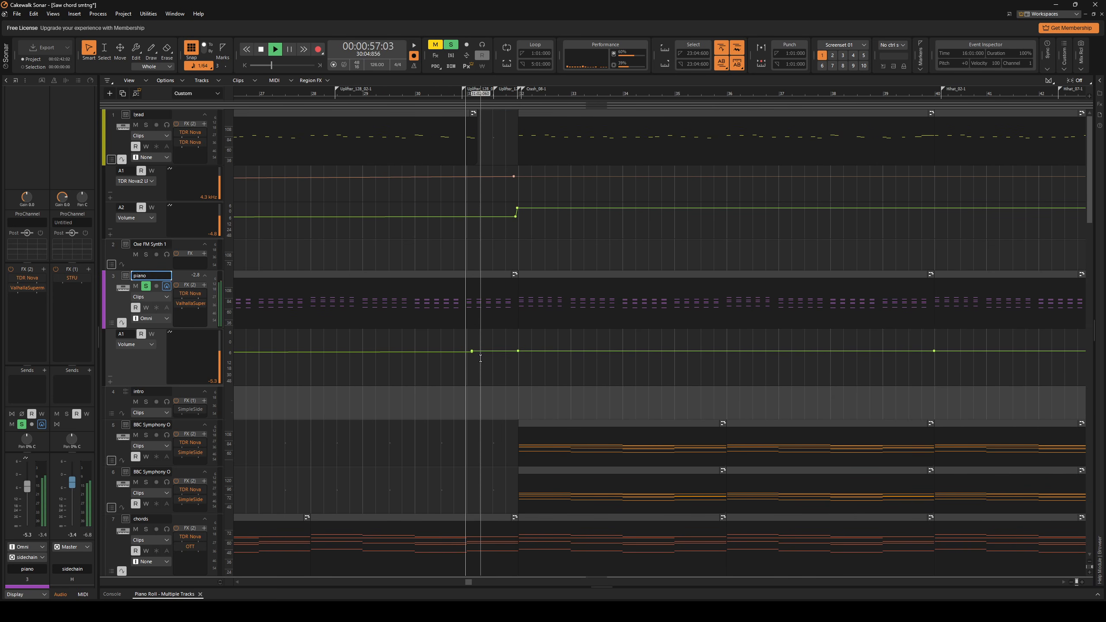
pyautogui.scroll(-2, 480, 377)
pyautogui.press('space')
# Play the piano track from about bar 24 again while inspecting its TDR Nova and ValhallaSupermassive settings.
pyautogui.hscroll(-2, 327, 392)
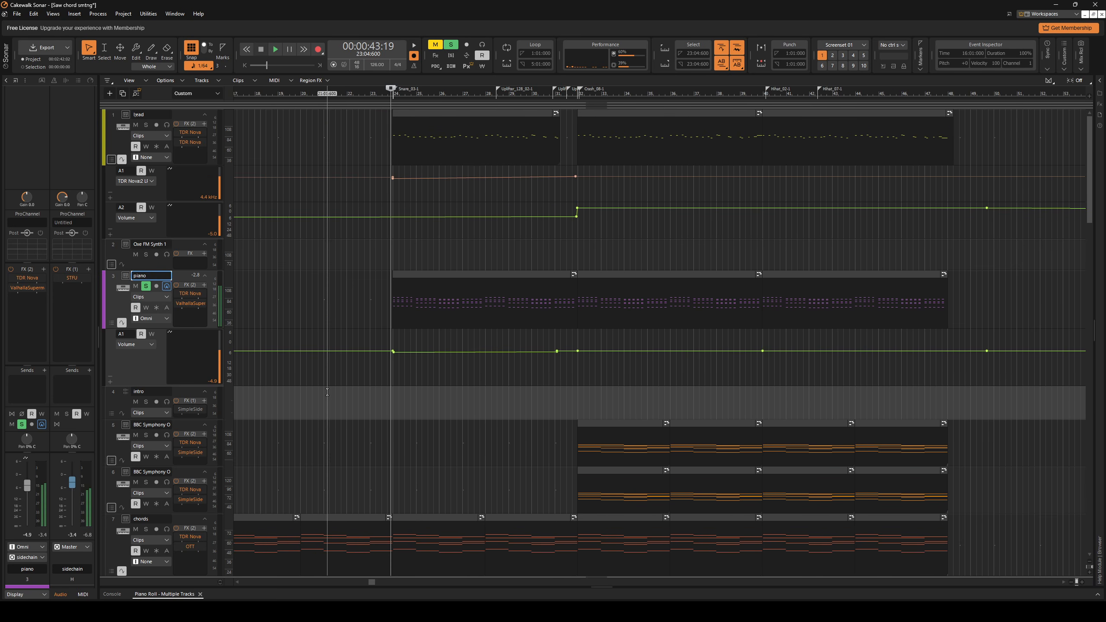
pyautogui.doubleClick(188, 294)
pyautogui.press('space')
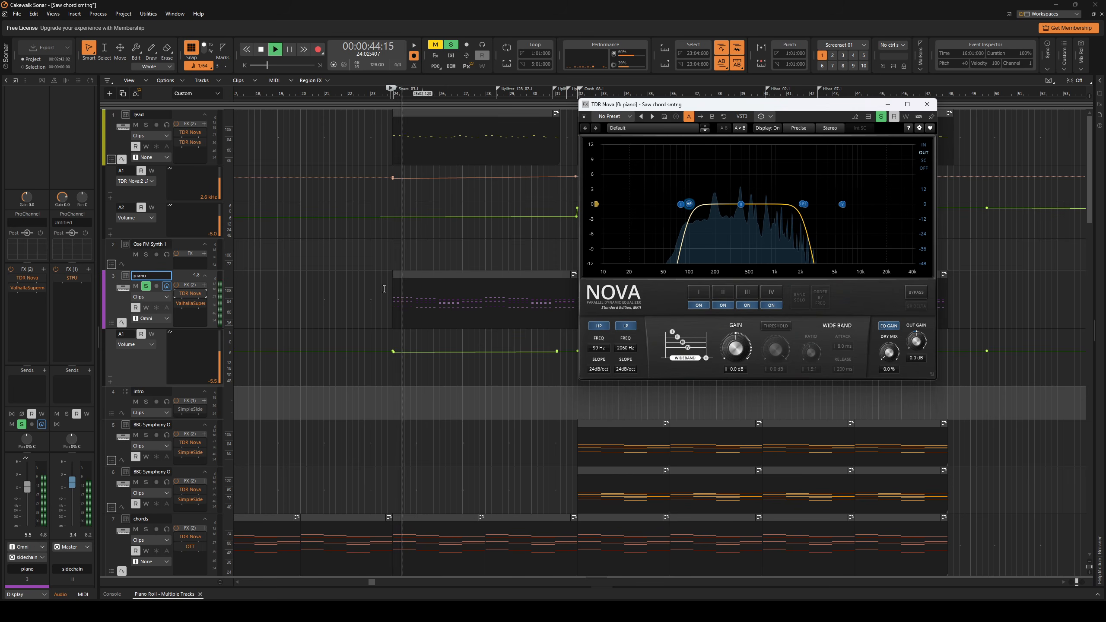
pyautogui.doubleClick(190, 304)
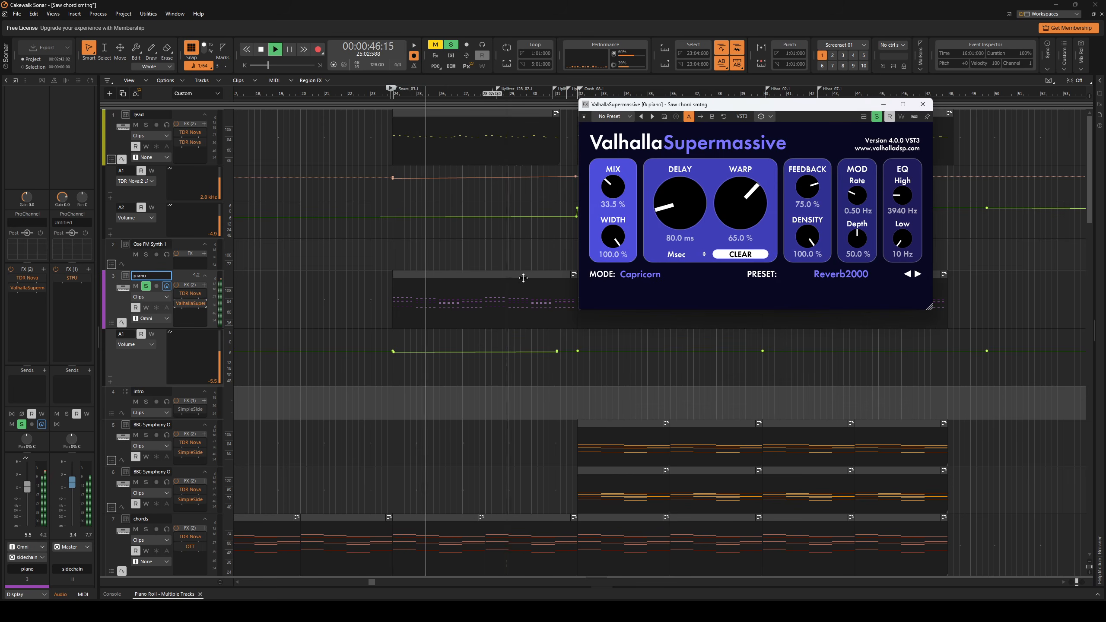
pyautogui.click(923, 104)
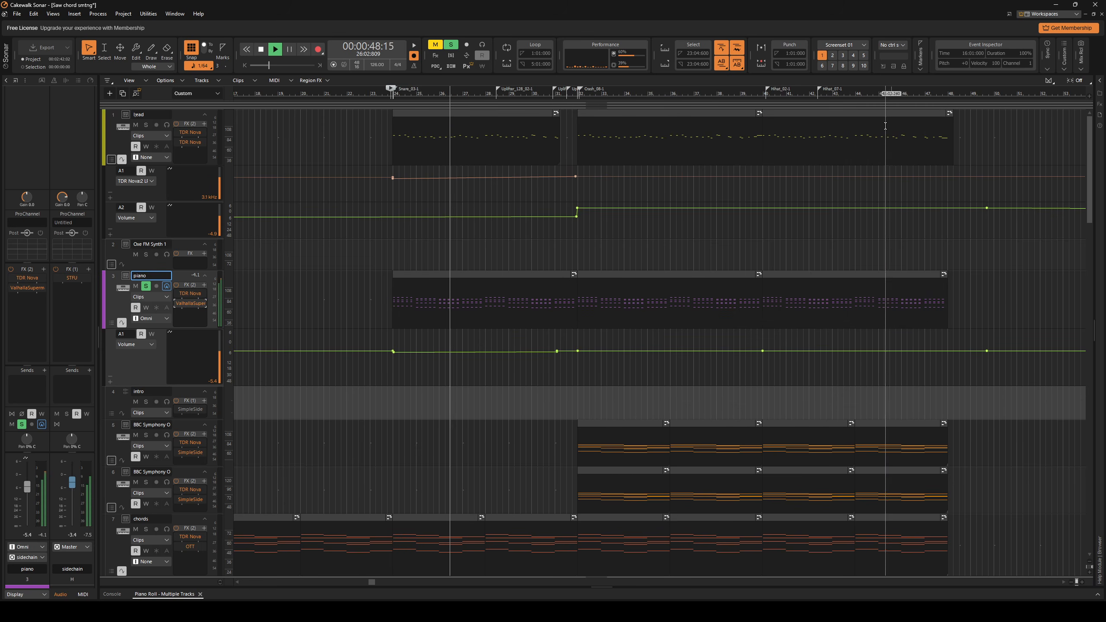
pyautogui.press('space')
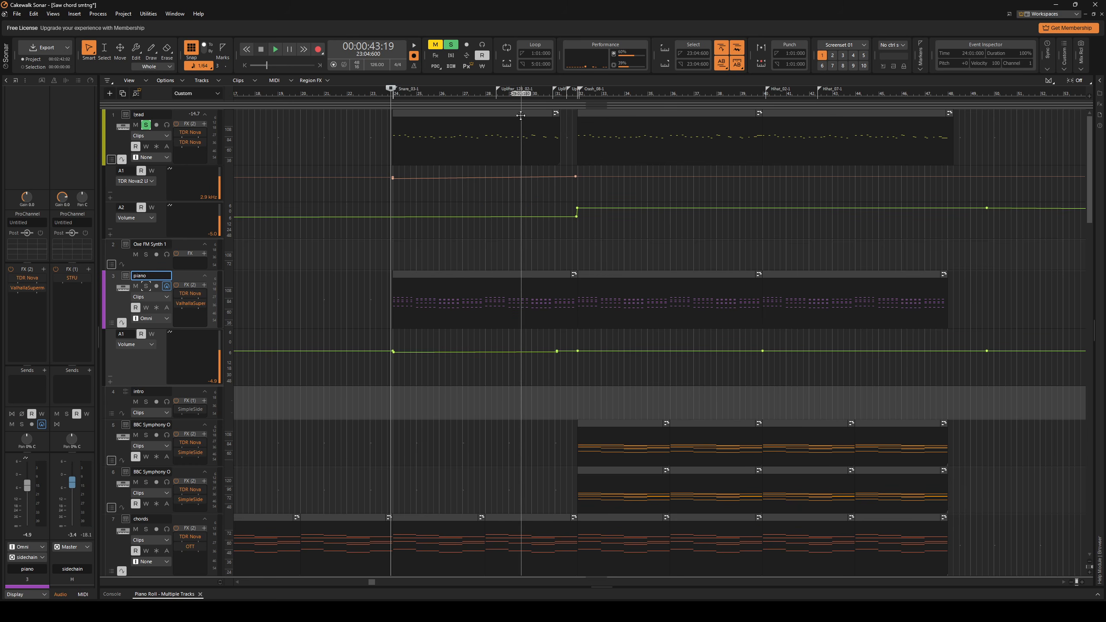
# Play the soloed lead melody from bar 24 while following its notes in the piano roll, and return to the track view.
pyautogui.doubleClick(431, 117)
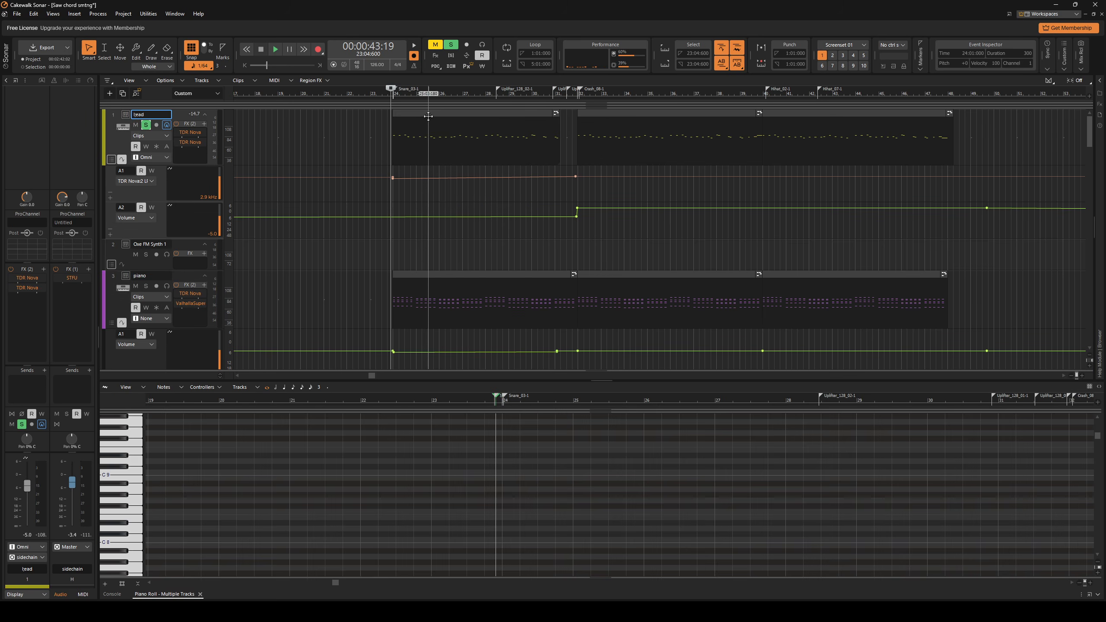
pyautogui.press('space')
pyautogui.hscroll(3, 522, 249)
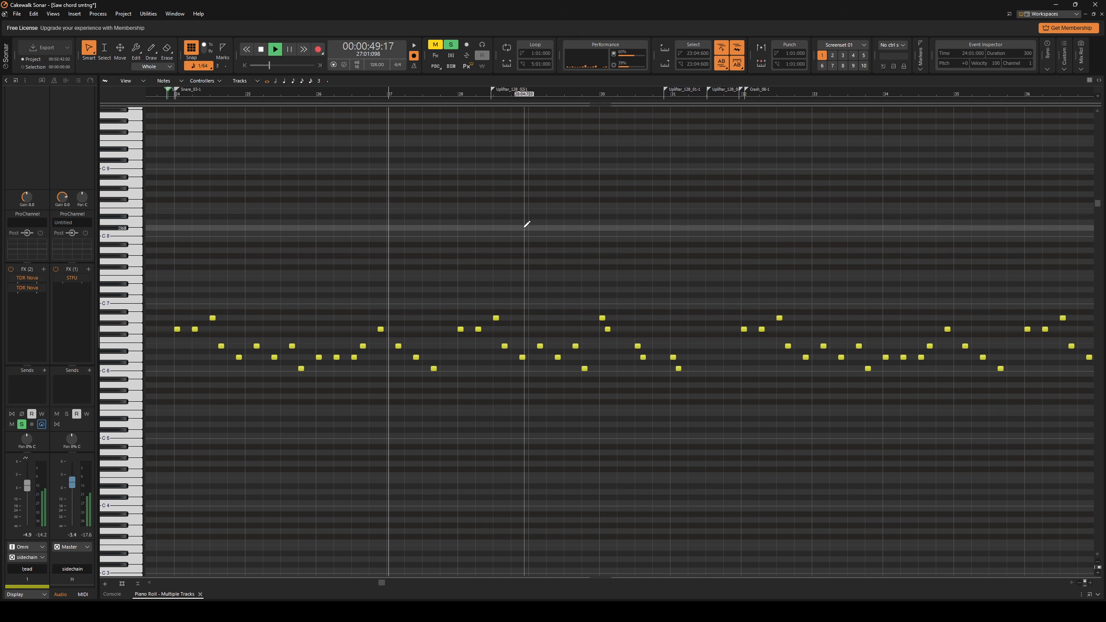
pyautogui.press('d')
pyautogui.press('space')
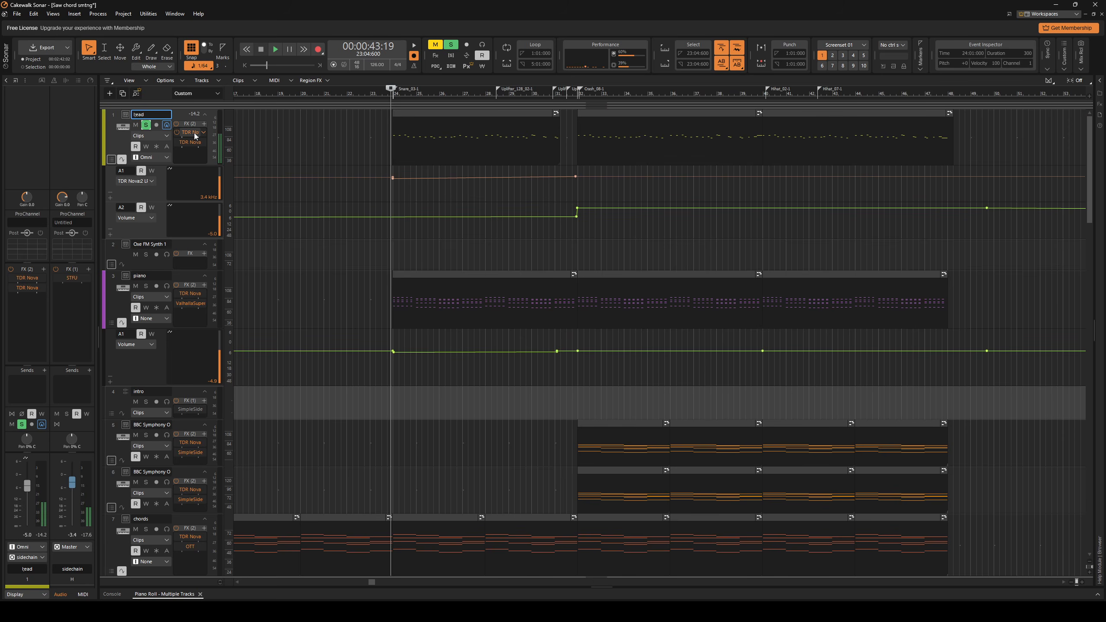
# Play the lead track while inspecting its two TDR Nova instances, and enlarge the low-pass and volume automation lanes to examine them.
pyautogui.doubleClick(191, 132)
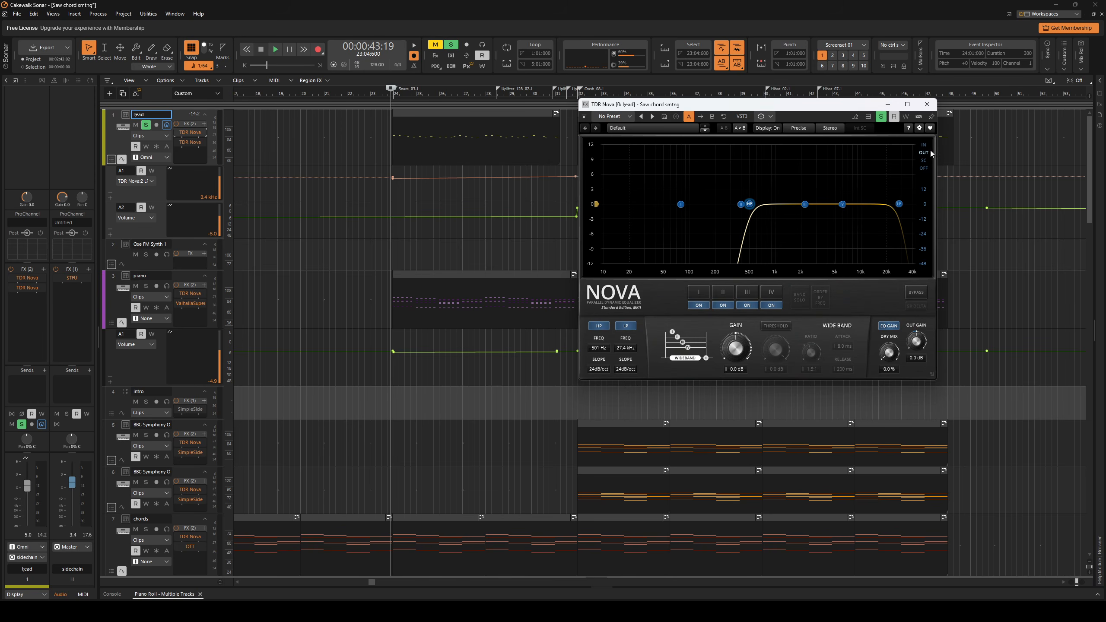
pyautogui.click(927, 106)
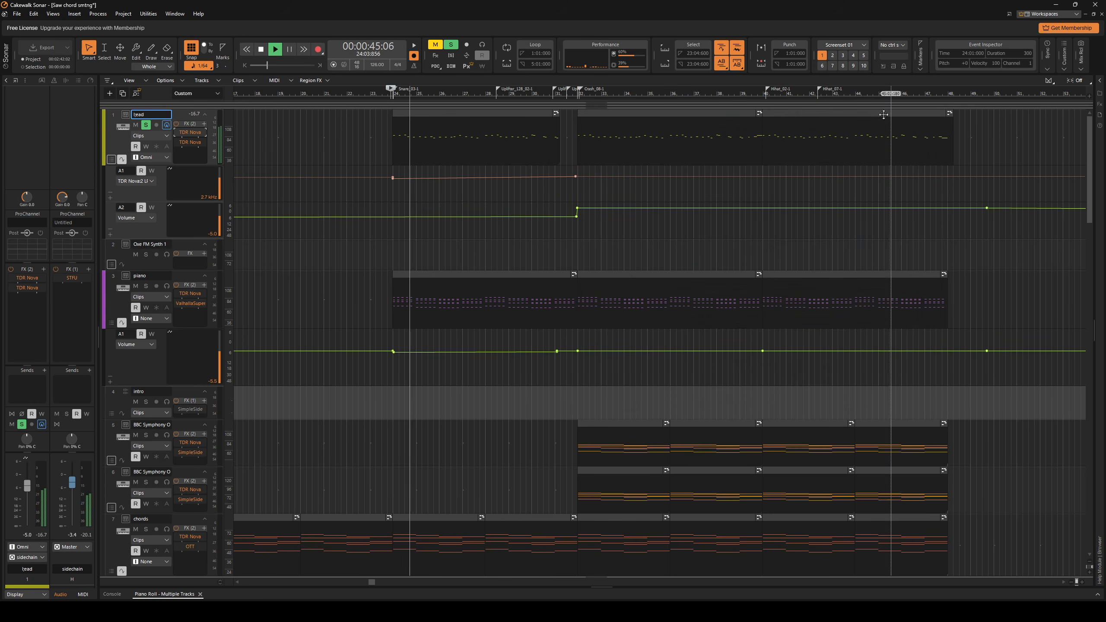
pyautogui.doubleClick(198, 142)
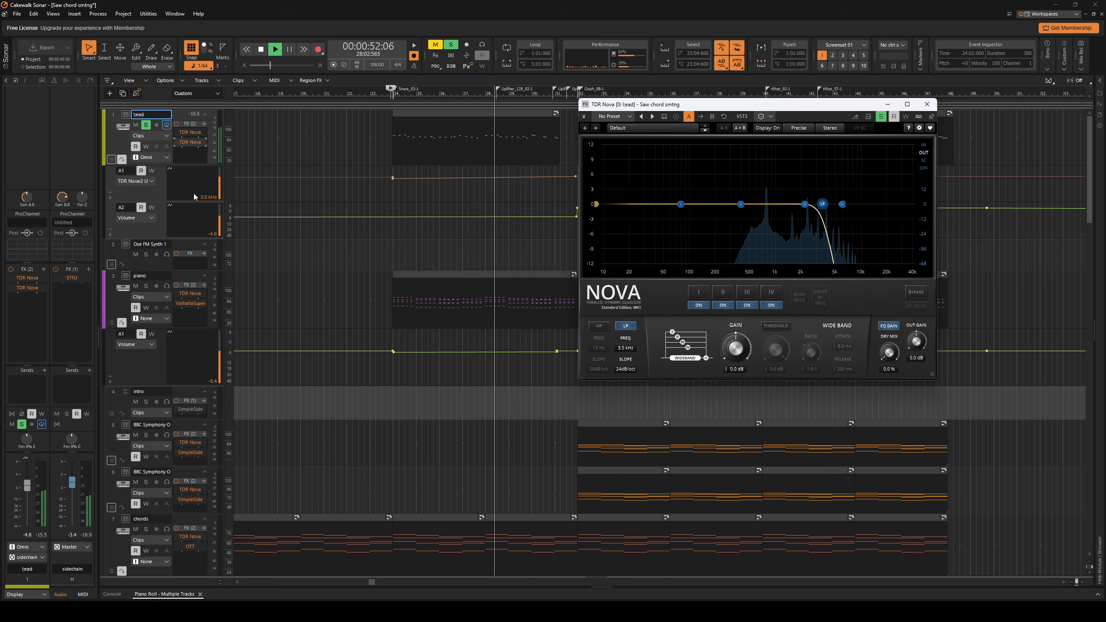
pyautogui.moveTo(195, 201); pyautogui.dragTo(195, 260)
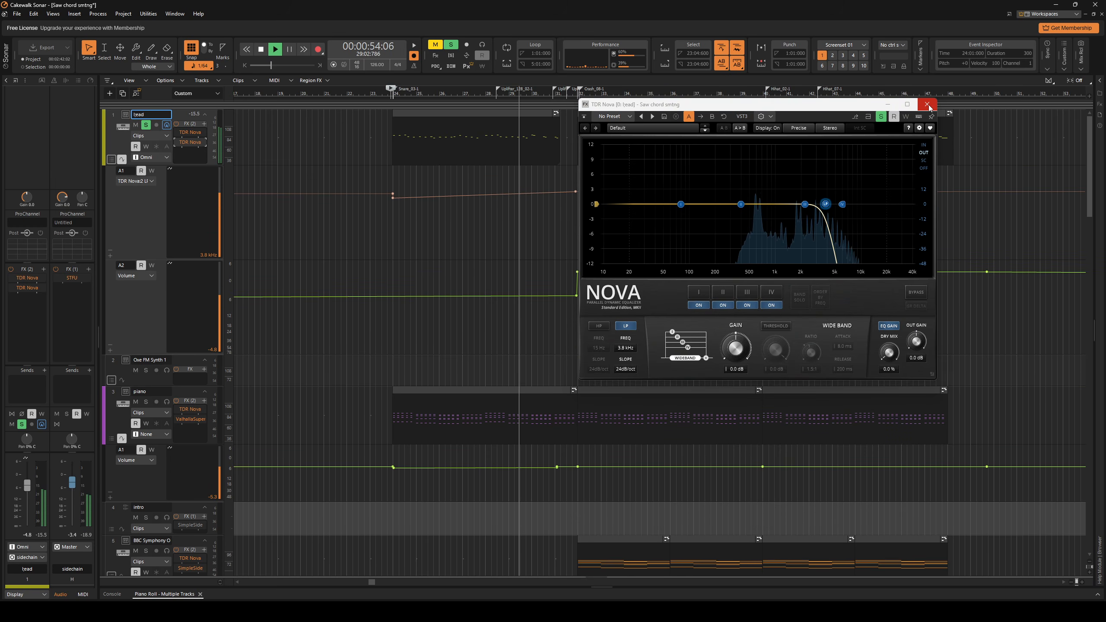
pyautogui.click(887, 105)
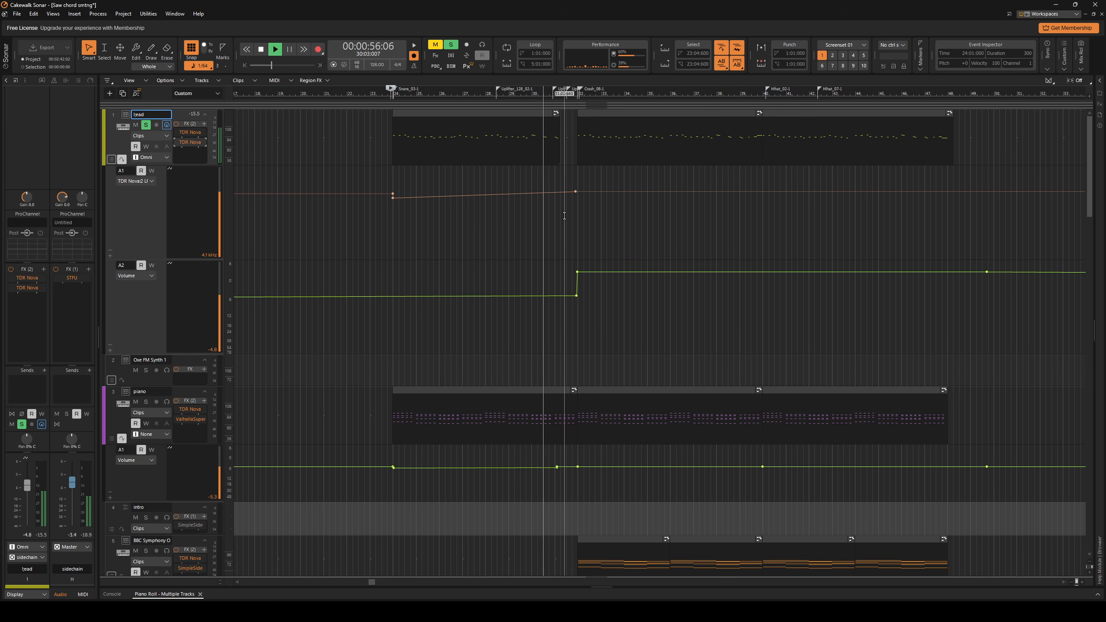
# Play the soloed white noise riser from about bar 27, inspect its waveform and SimpleSide curve, and unsolo the track.
pyautogui.scroll(-3, 599, 266)
pyautogui.scroll(3, 600, 266)
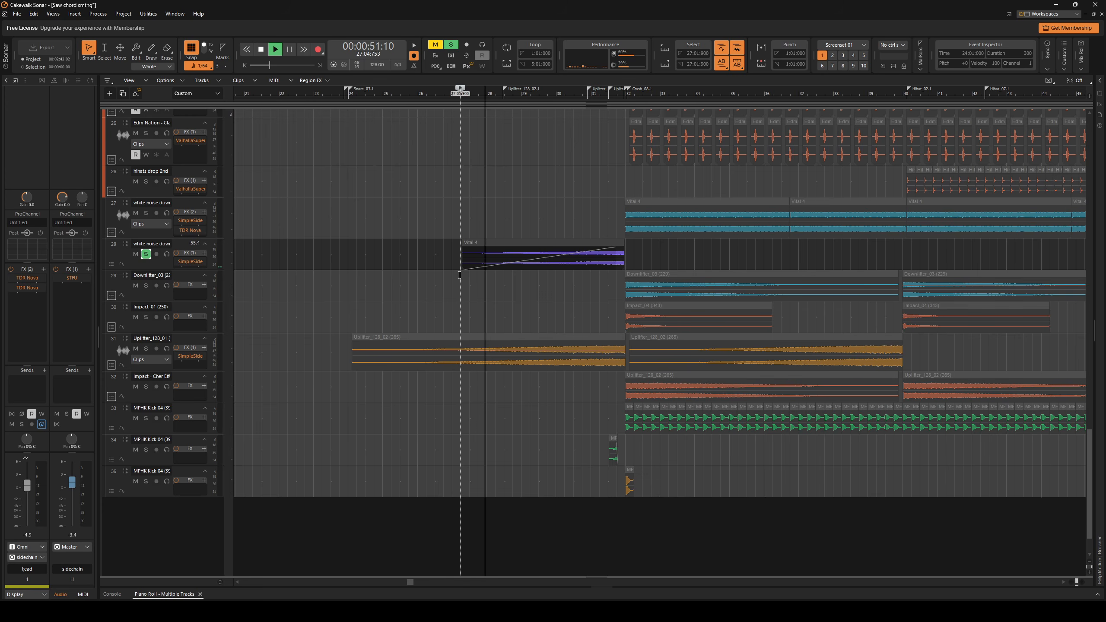
pyautogui.moveTo(183, 270); pyautogui.dragTo(184, 310)
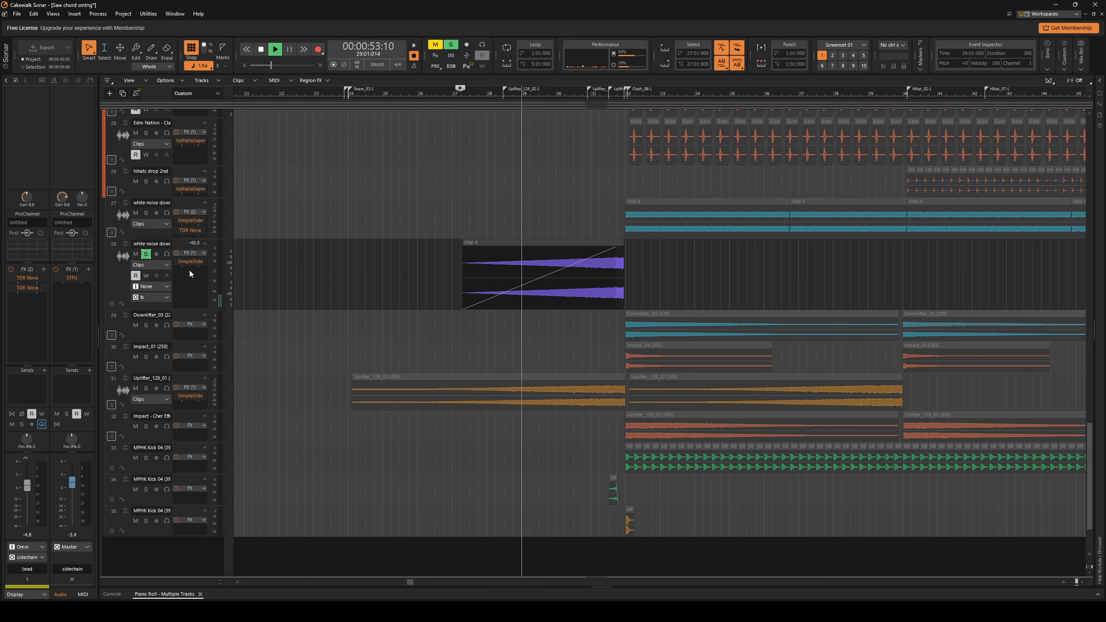
pyautogui.doubleClick(189, 261)
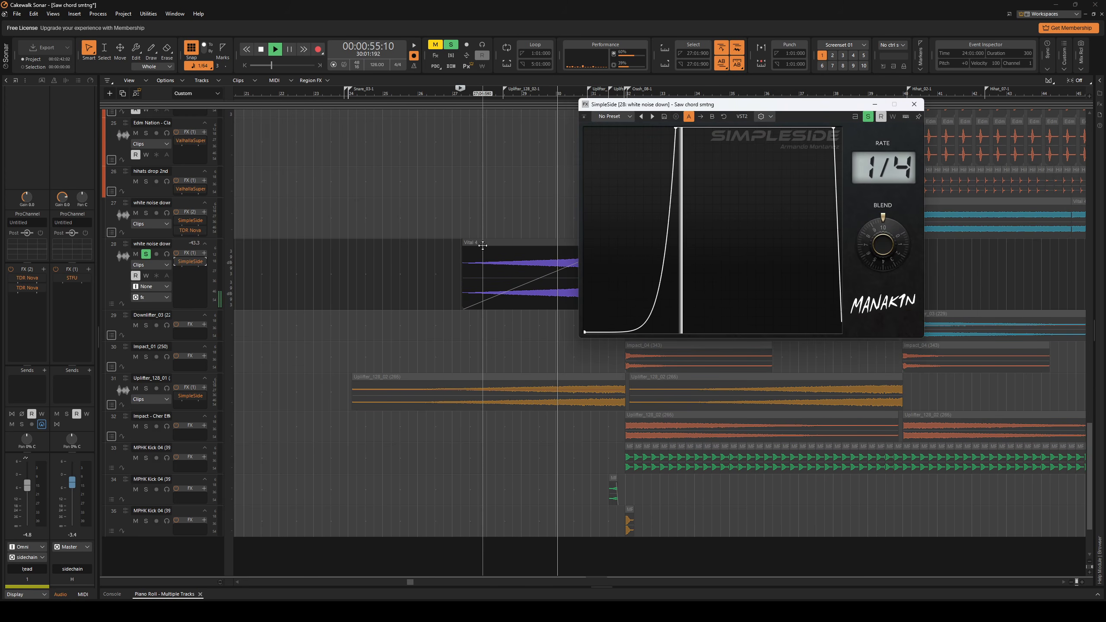
pyautogui.click(913, 105)
pyautogui.press('space')
pyautogui.click(147, 254)
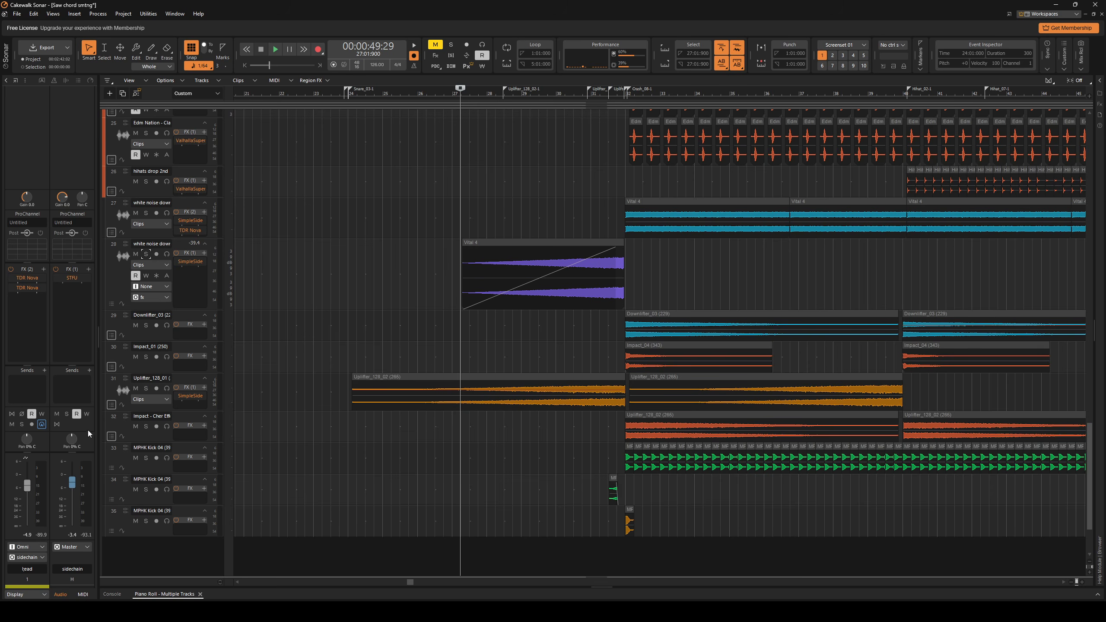
# Solo the Uplifter_128_01 track and play it from about bar 27 while inspecting its SimpleSide settings.
pyautogui.click(145, 388)
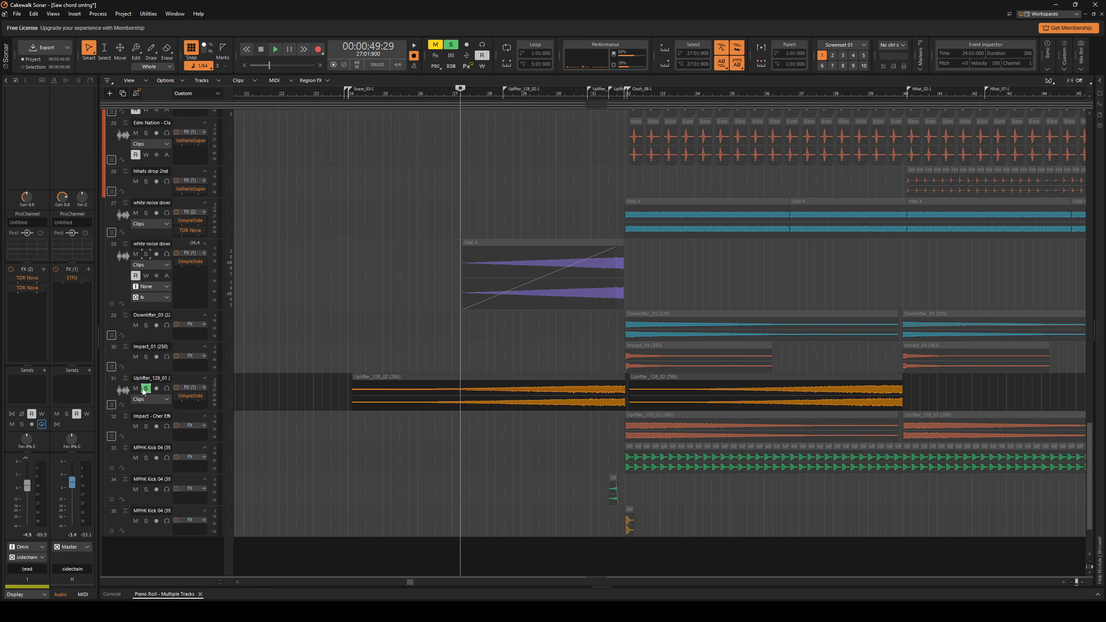
pyautogui.press('space')
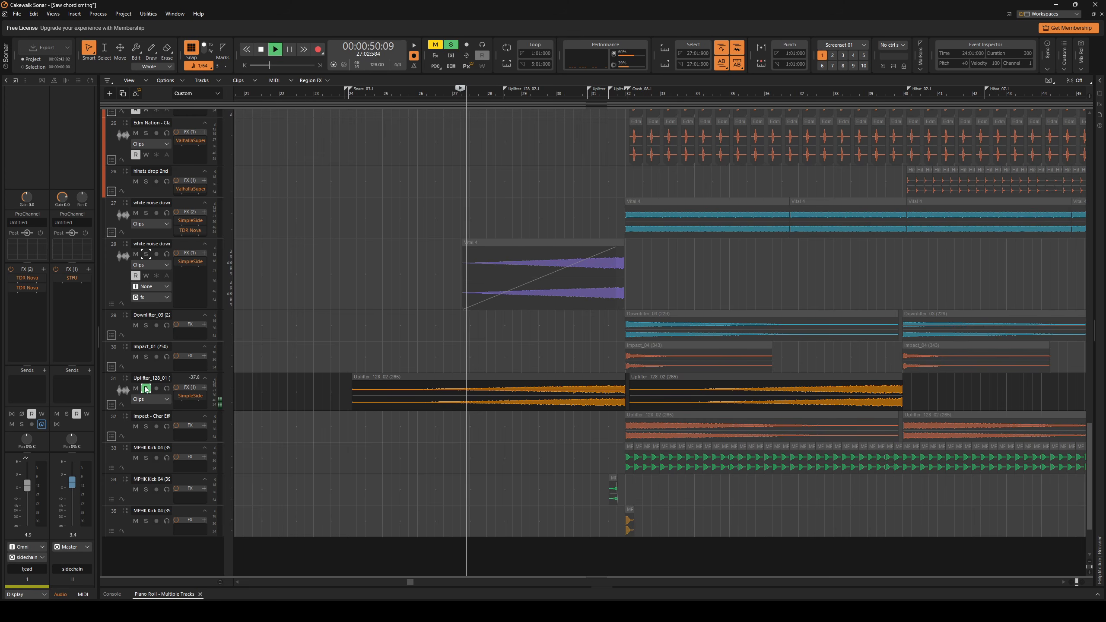
pyautogui.click(191, 395)
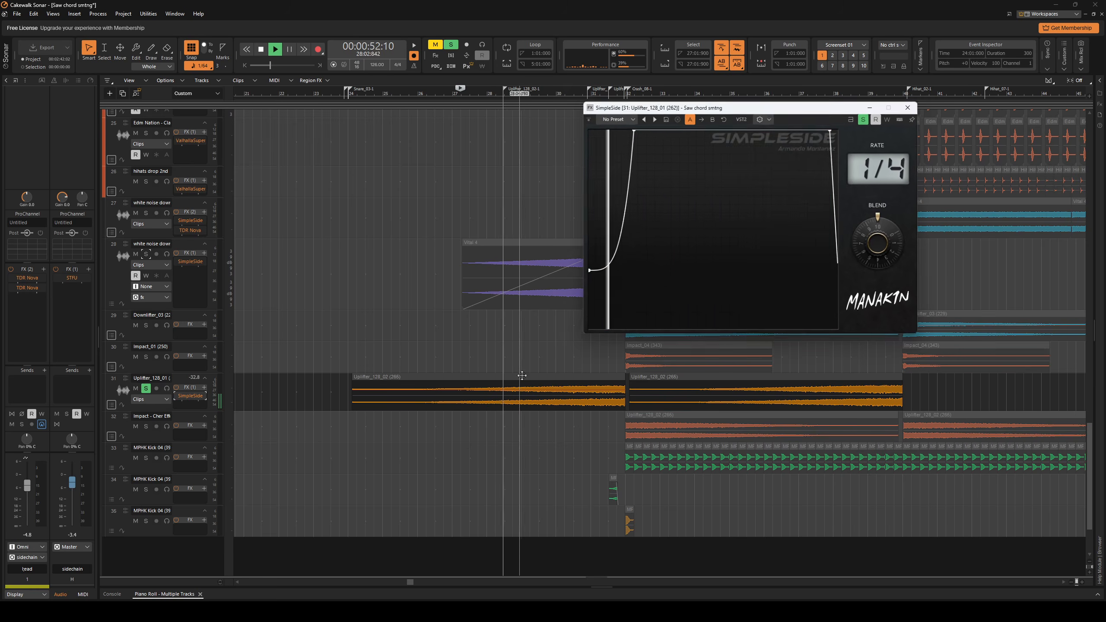
pyautogui.click(913, 105)
pyautogui.press('space')
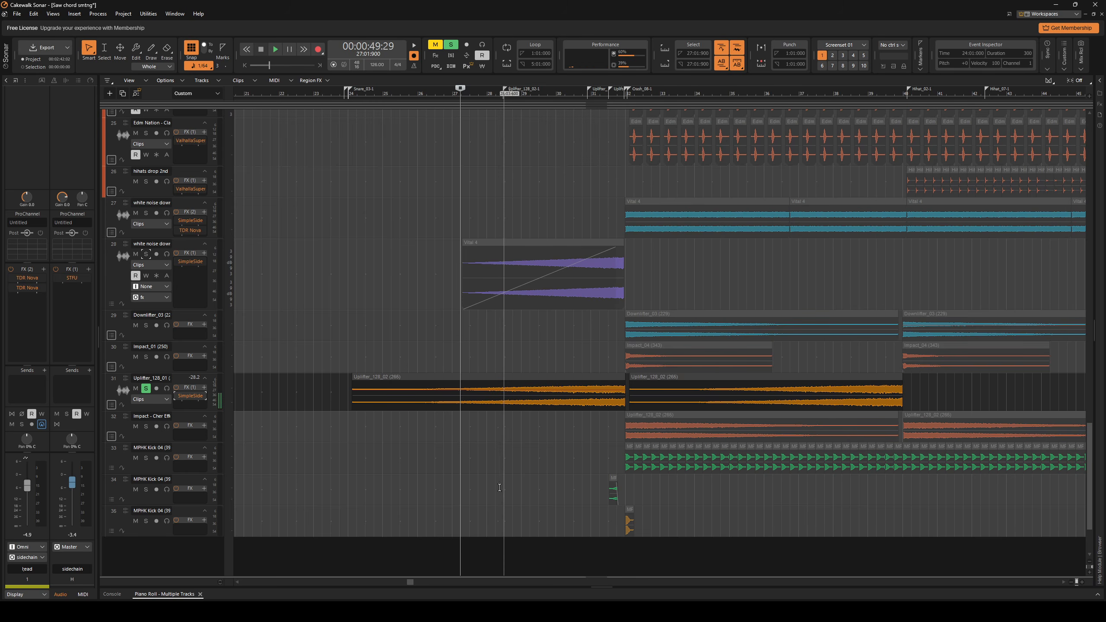
# Audition the soloed single MPHK Kick clips just before and at the drop at bar 32, and clear their solos.
pyautogui.scroll(-3, 421, 462)
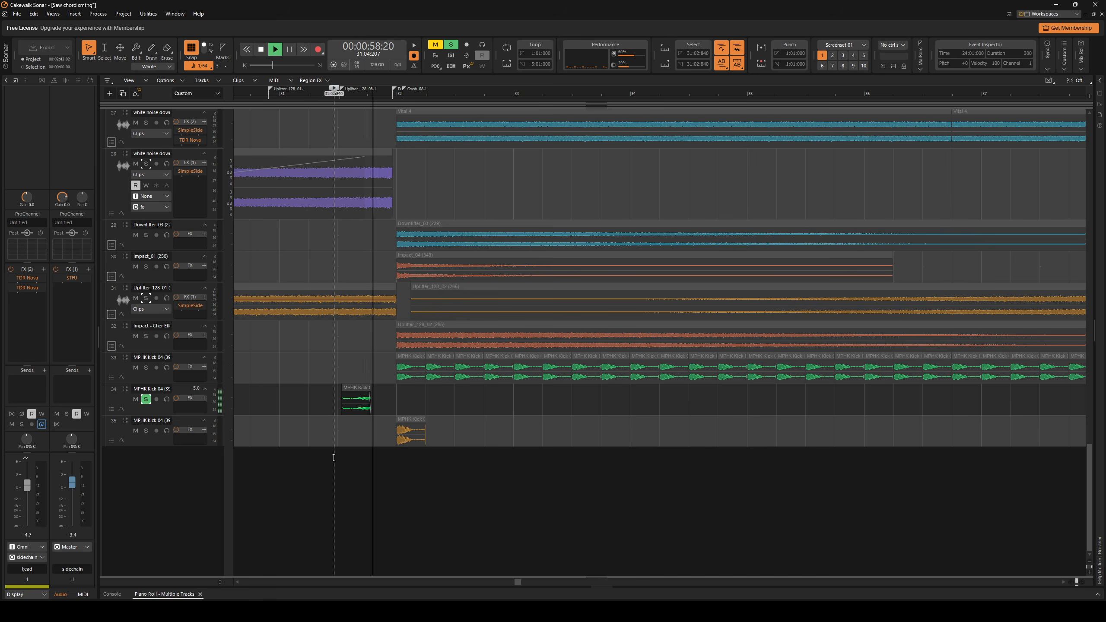
pyautogui.press('space')
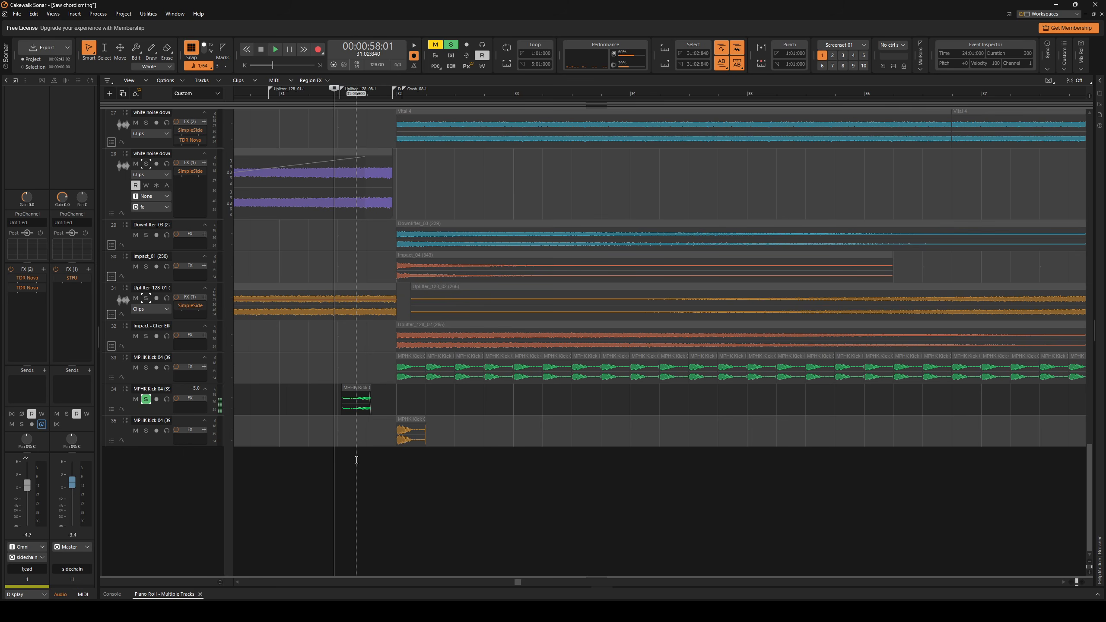
pyautogui.click(147, 430)
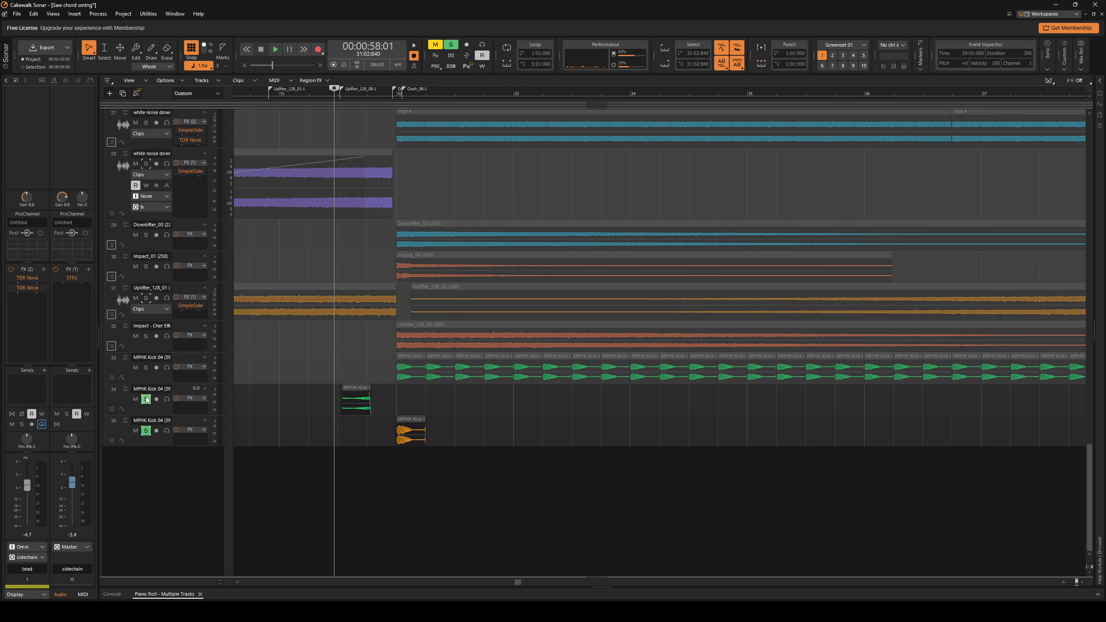
pyautogui.click(146, 399)
pyautogui.press('space')
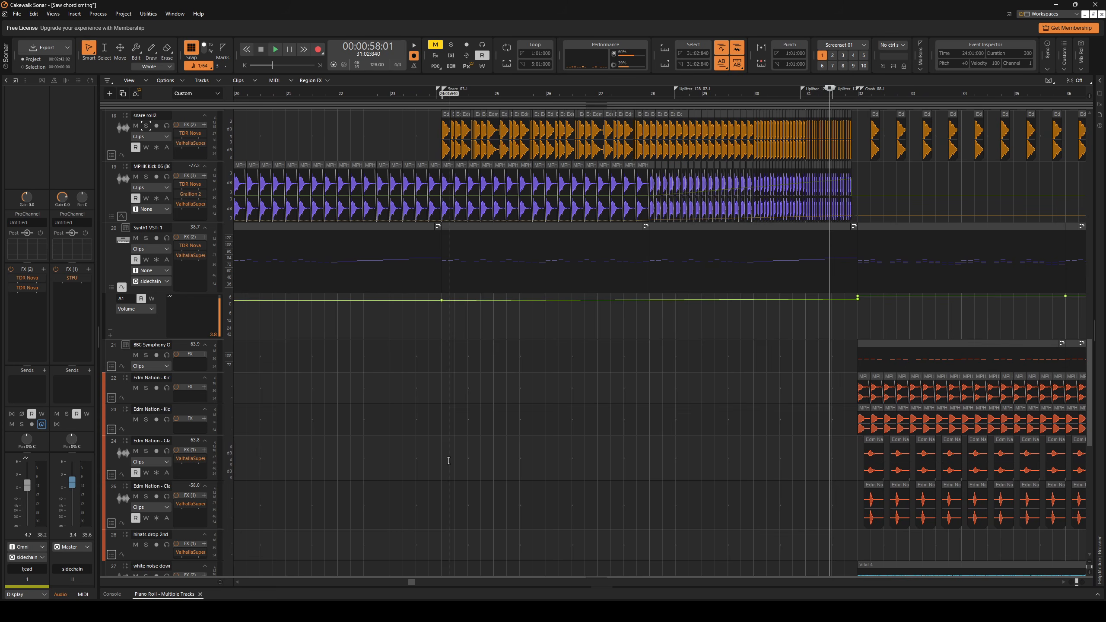
# Play the full mix from about bar 15 while surveying the drum, white noise, kick and Synth1 tracks.
pyautogui.scroll(3, 451, 448)
pyautogui.scroll(-4, 437, 475)
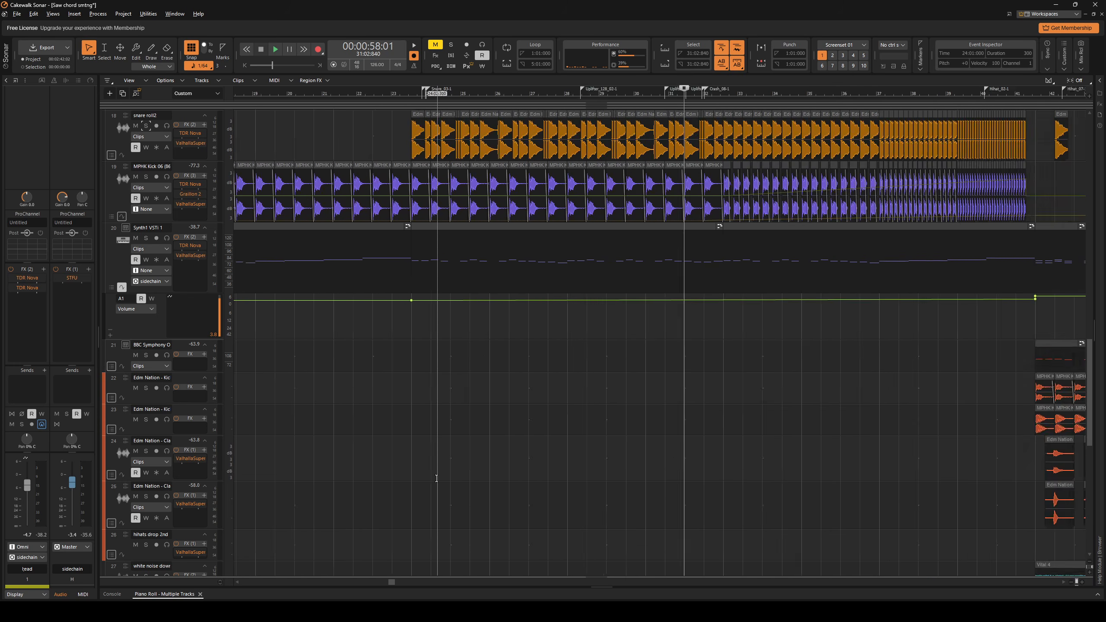
pyautogui.hscroll(-1, 435, 476)
pyautogui.click(321, 457)
pyautogui.press('space')
pyautogui.scroll(-13, 467, 470)
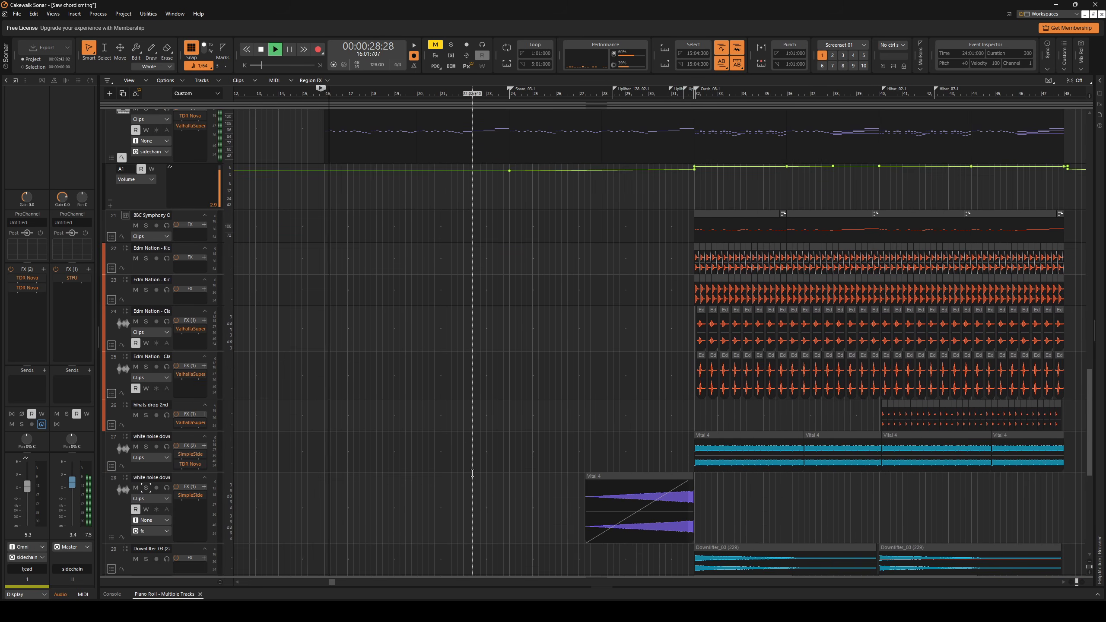
pyautogui.scroll(4, 448, 488)
pyautogui.scroll(8, 448, 489)
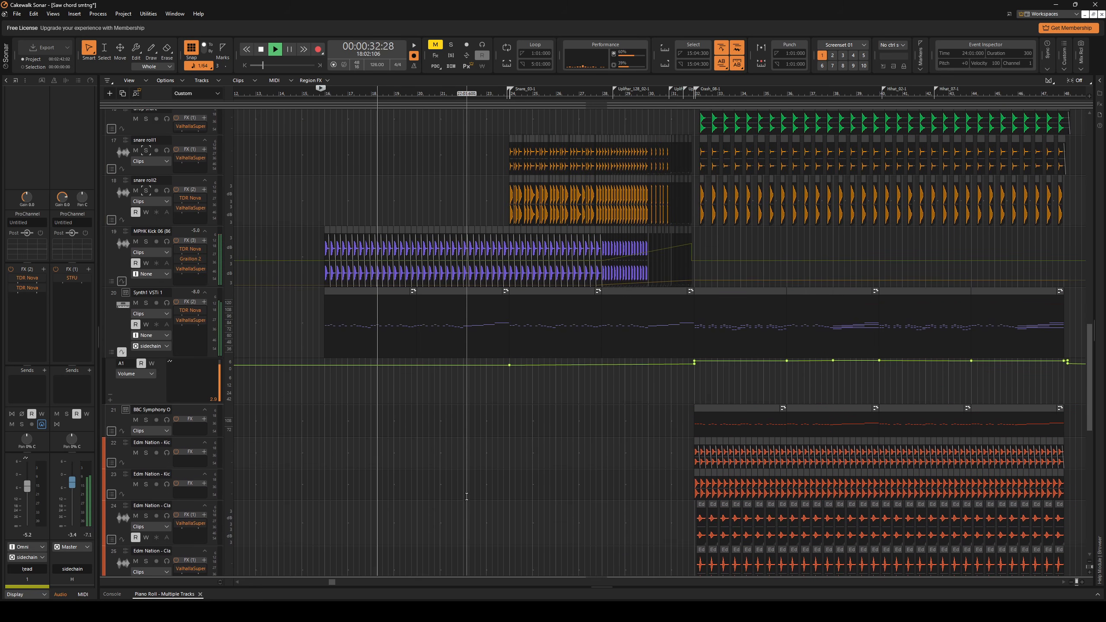
# Follow the buildup playback through the chords, Helm 1, piano and lead tracks and the snare rolls up to about bar 28.
pyautogui.scroll(5, 473, 505)
pyautogui.scroll(8, 464, 493)
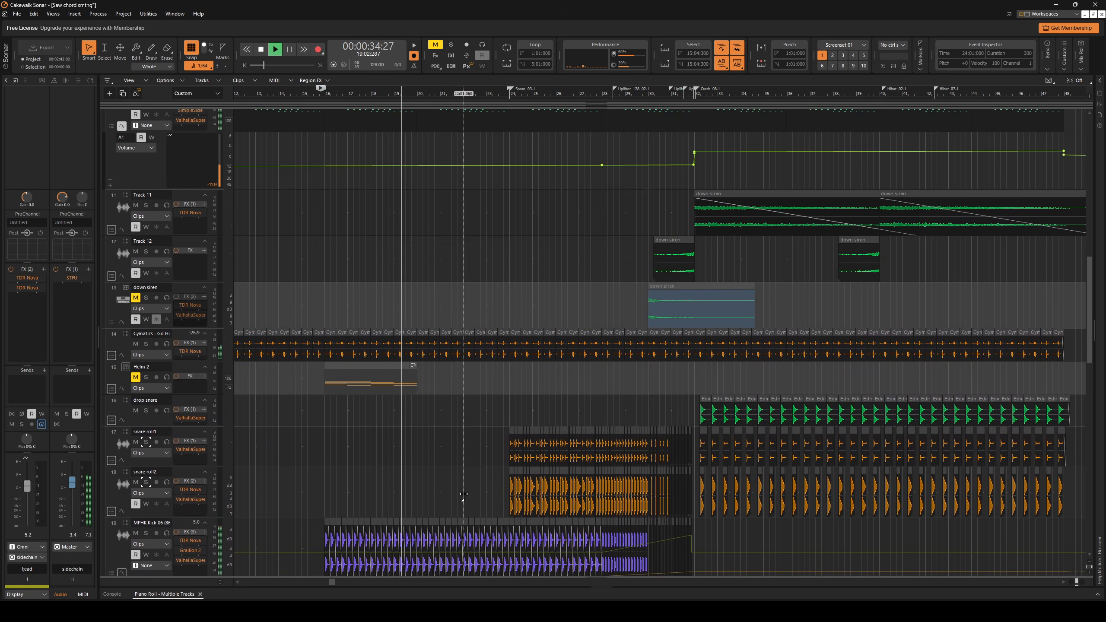
pyautogui.scroll(5, 463, 493)
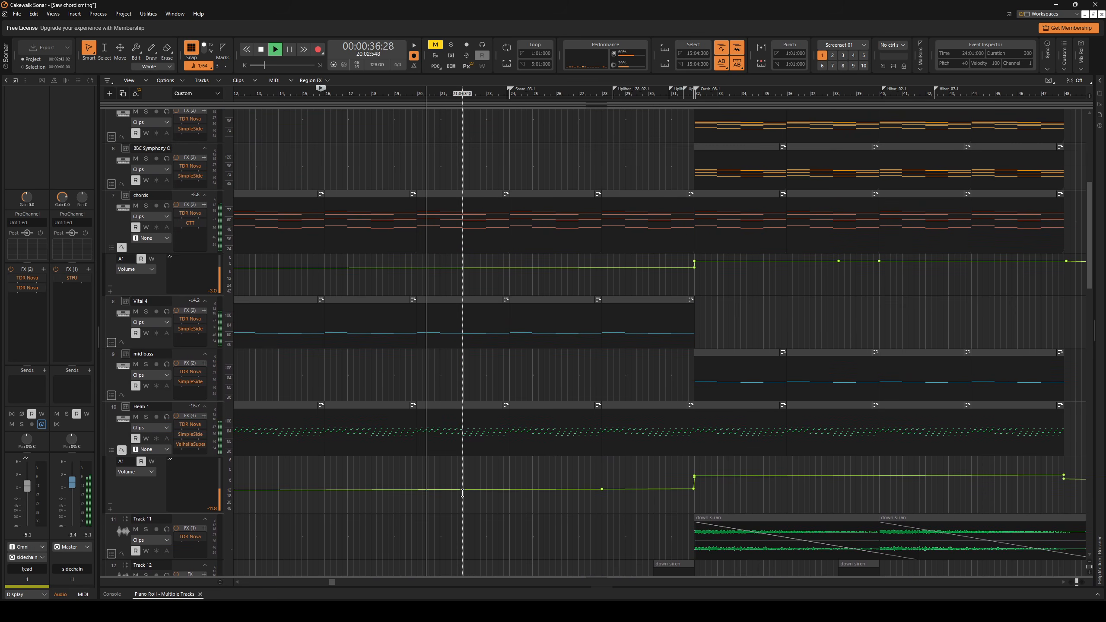
pyautogui.scroll(-2, 459, 491)
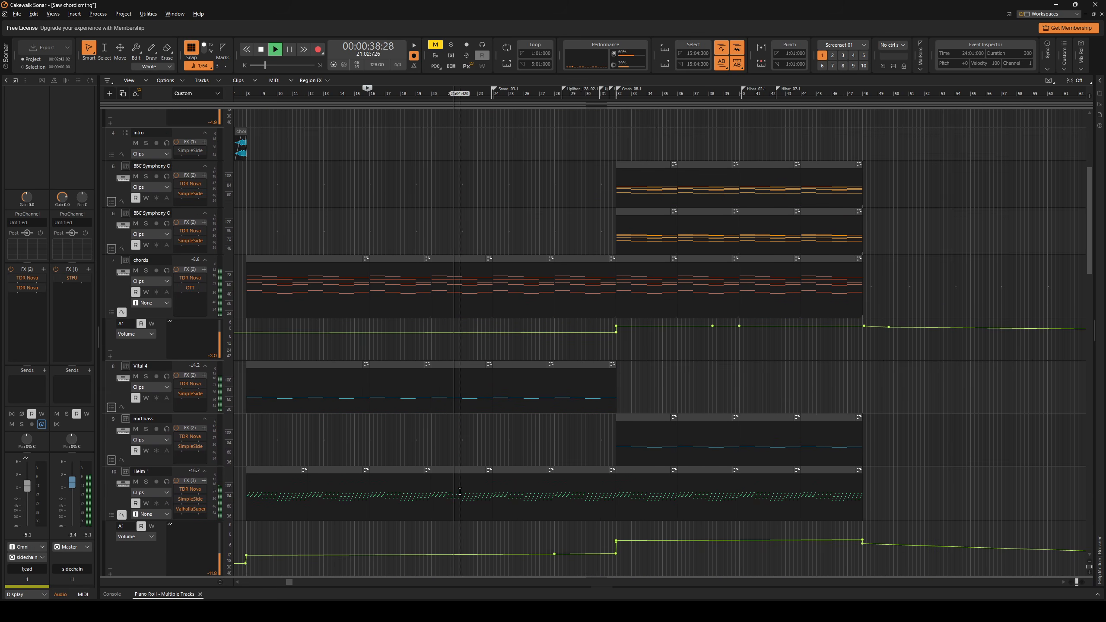
pyautogui.scroll(3, 528, 466)
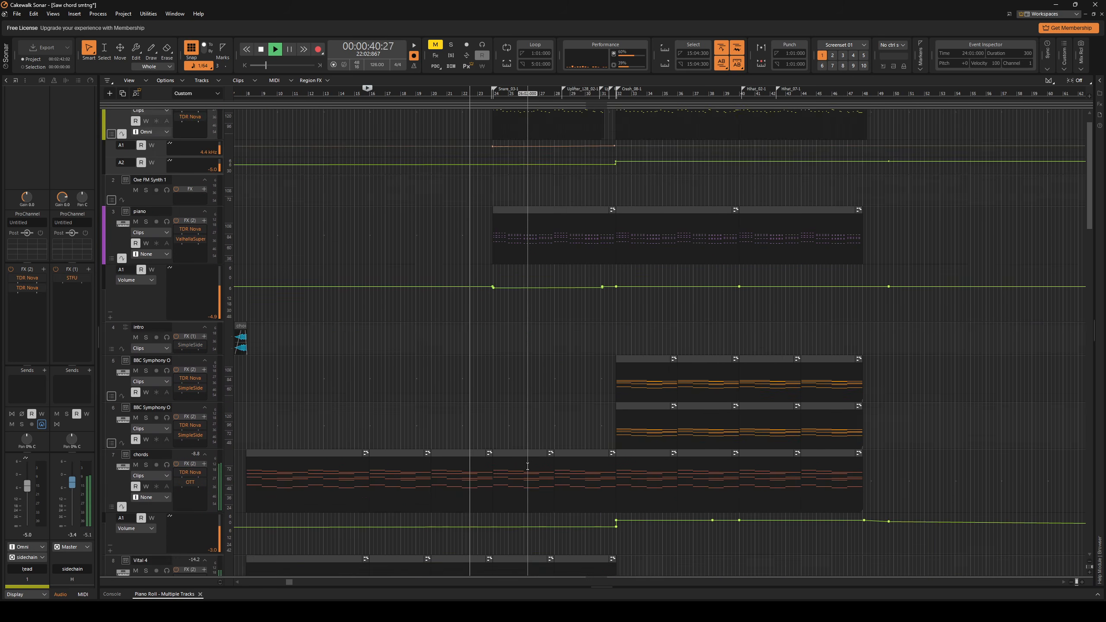
pyautogui.scroll(2, 584, 400)
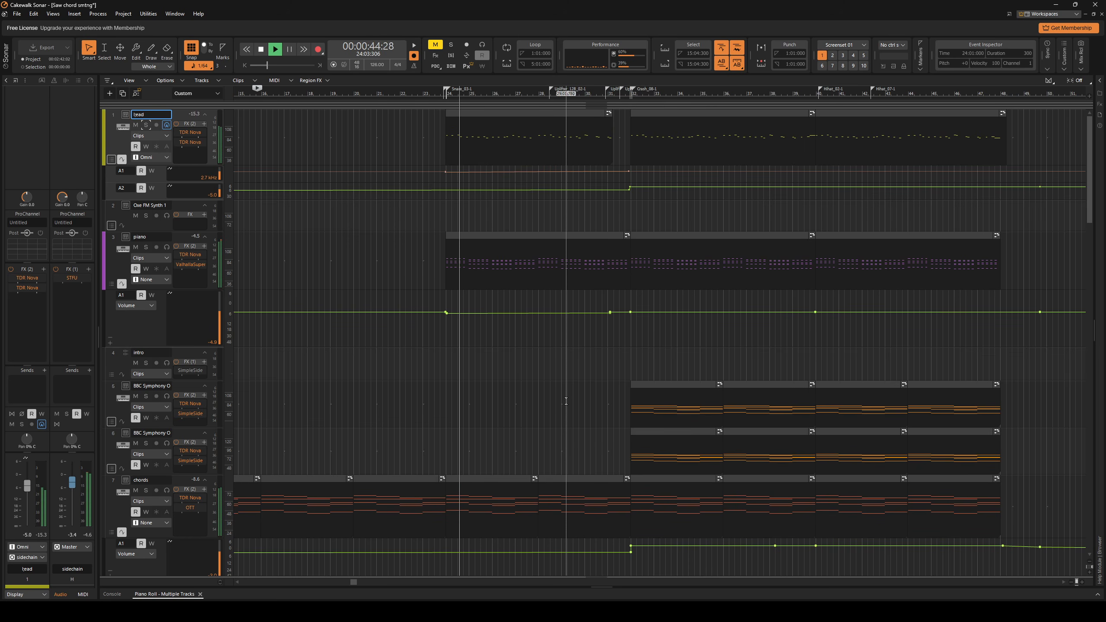
pyautogui.scroll(-8, 565, 401)
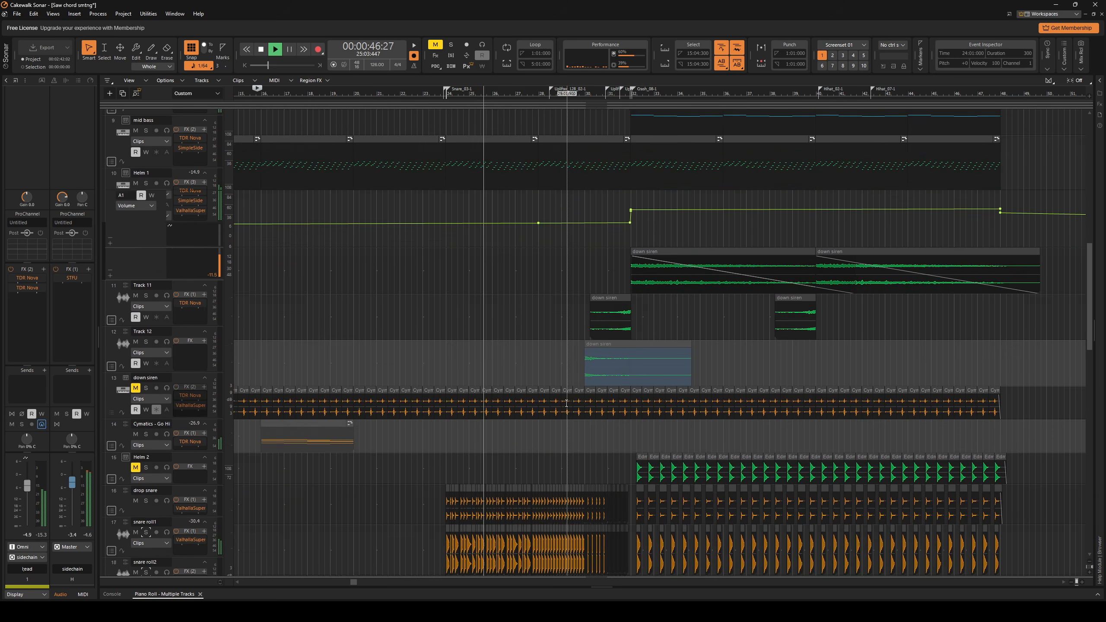
pyautogui.scroll(-4, 566, 403)
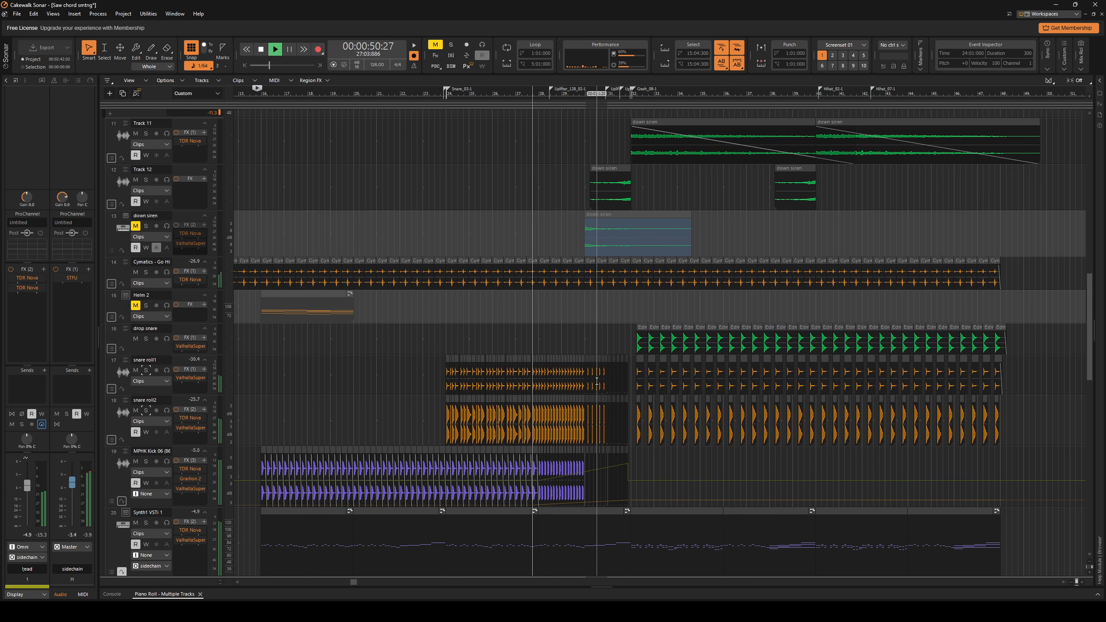
pyautogui.hscroll(3, 596, 381)
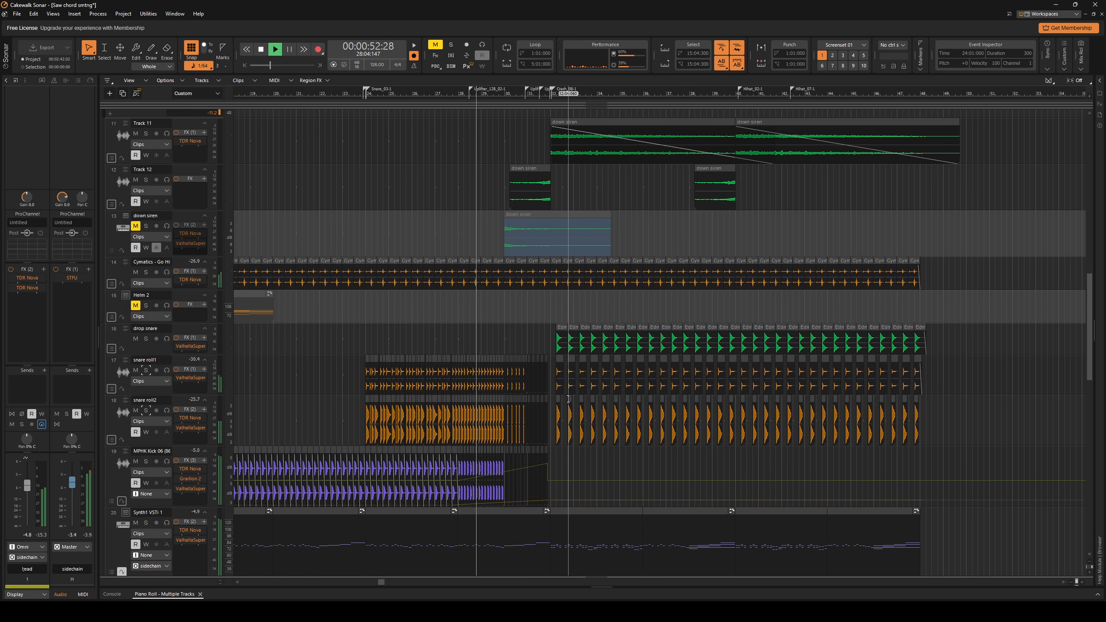
# Solo Track 12 and play its down siren clip leading into the drop at bar 32.
pyautogui.scroll(-2, 568, 399)
pyautogui.keyDown('ctrl'); pyautogui.scroll(2, 569, 399); pyautogui.keyUp('ctrl')
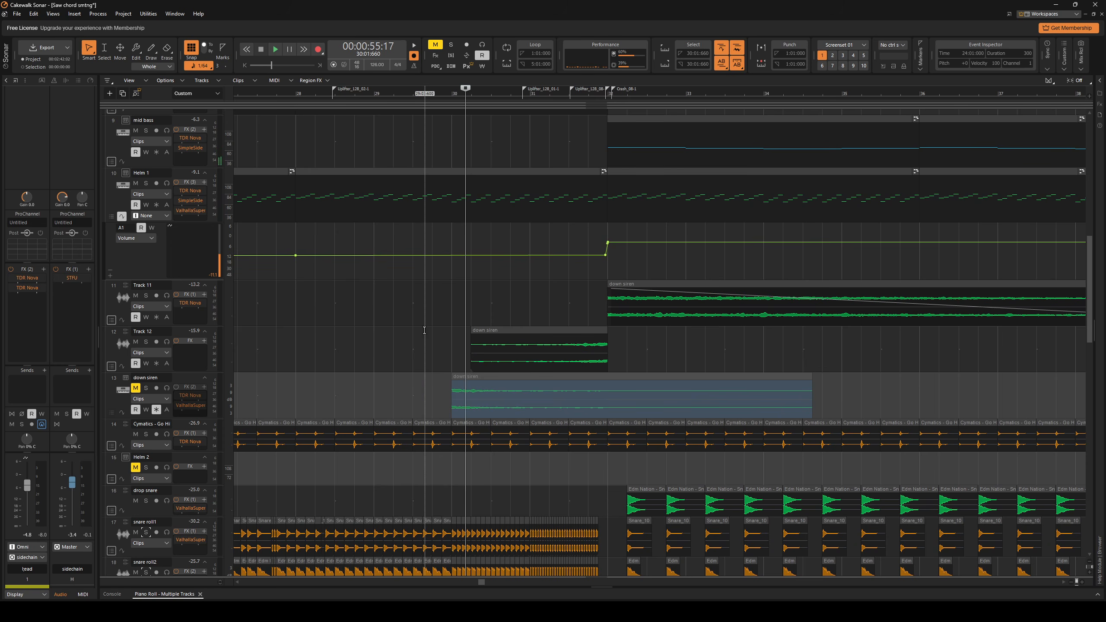
pyautogui.click(146, 342)
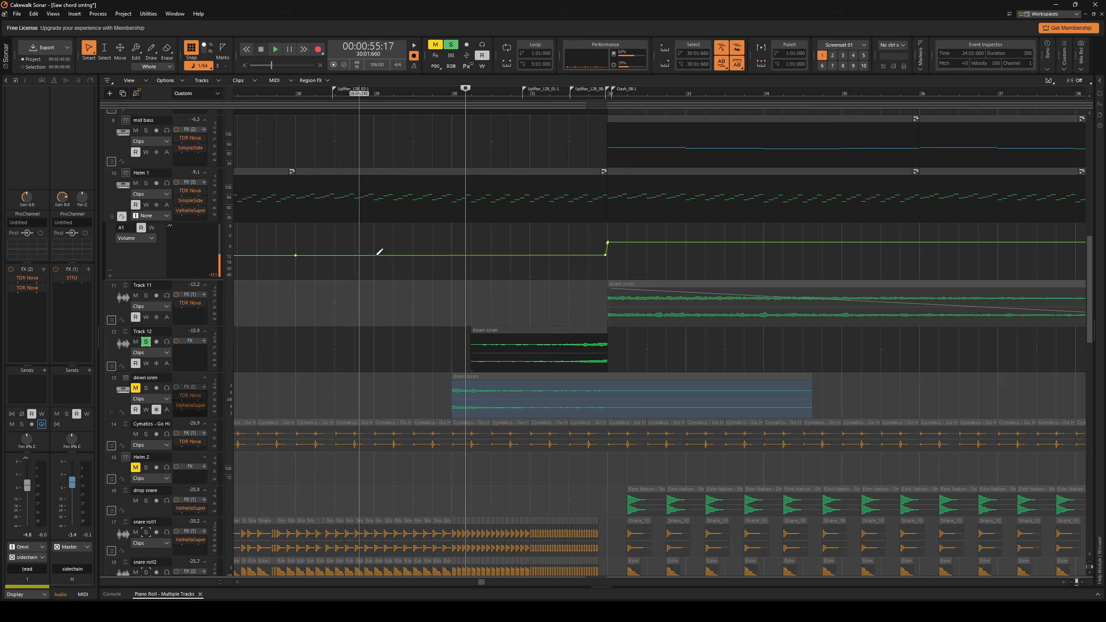
pyautogui.press('space')
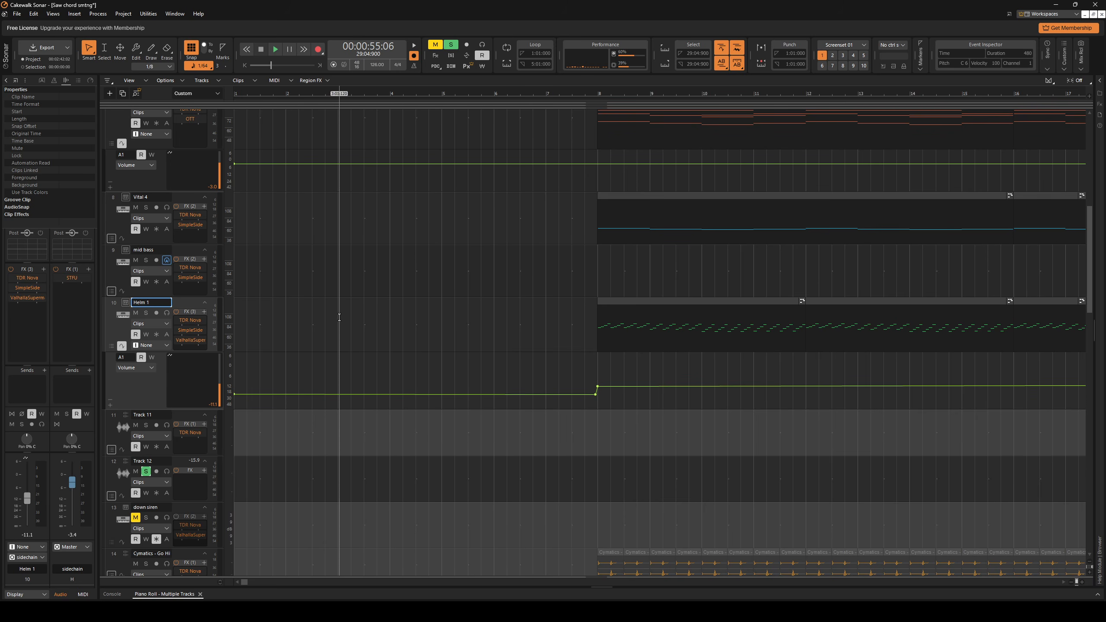
# Open the Helm 1 track in Piano Roll view and draw a C6 note about three bars long starting at bar 3.
pyautogui.rightClick(337, 316)
pyautogui.moveTo(374, 331)
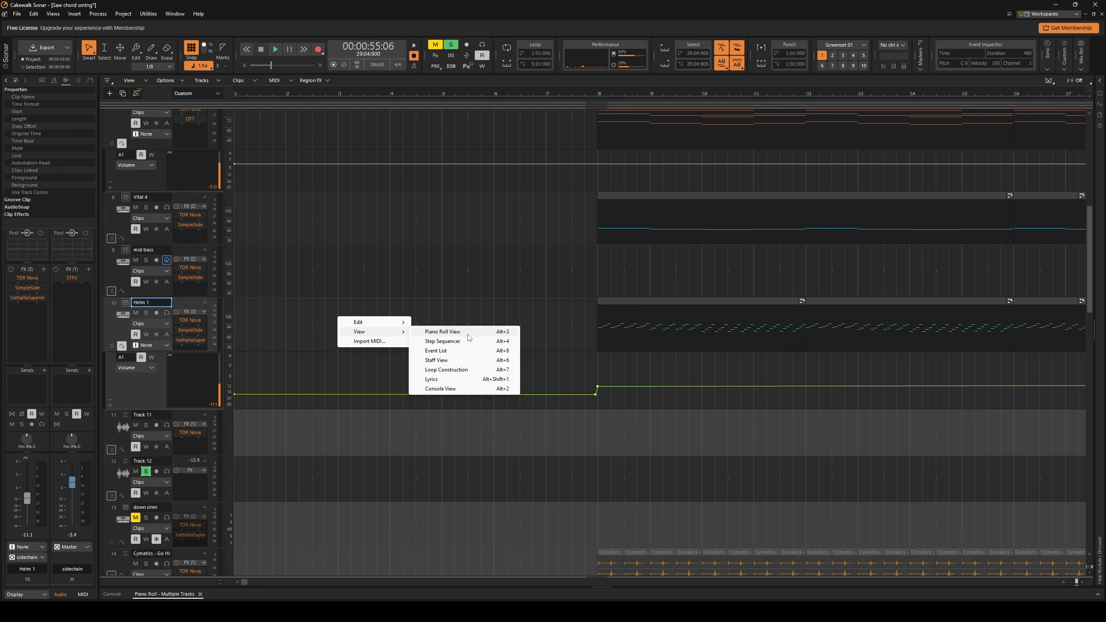
pyautogui.click(417, 330)
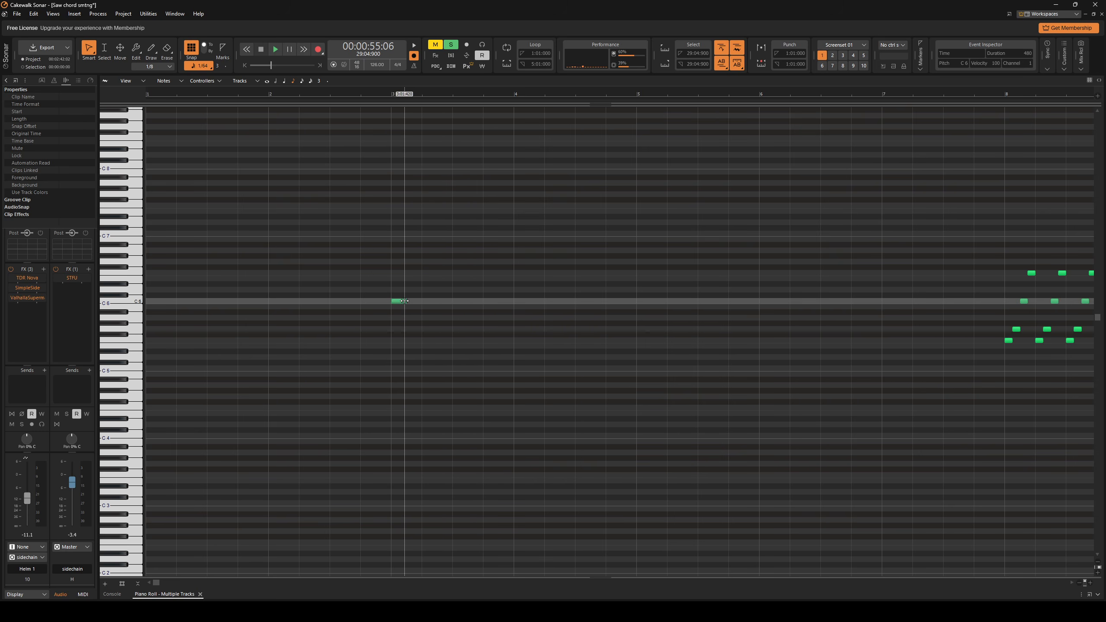
pyautogui.moveTo(404, 300); pyautogui.dragTo(761, 305)
pyautogui.moveTo(761, 305); pyautogui.dragTo(761, 305)
# Solo the Helm 1 track and play its long note from just before bar 3.
pyautogui.click(146, 314)
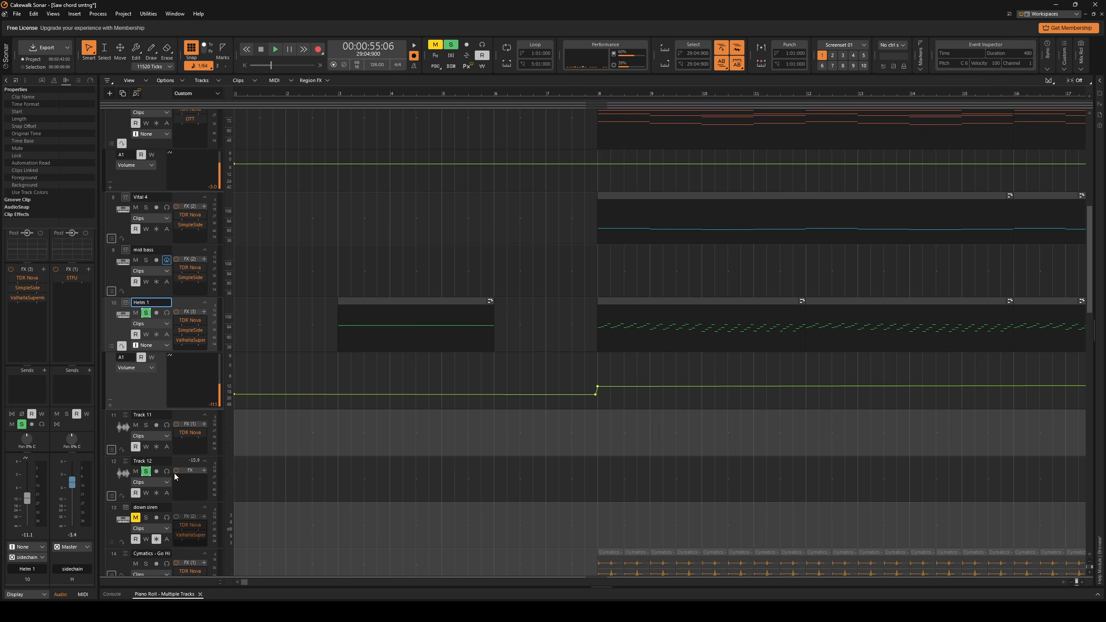
pyautogui.click(335, 315)
pyautogui.press('space')
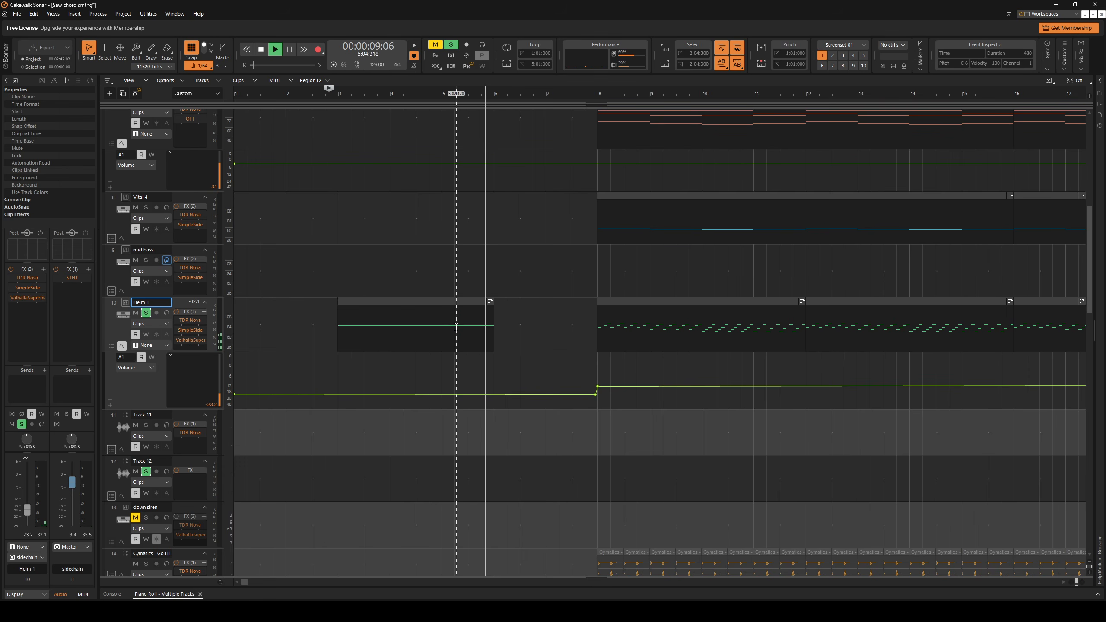
pyautogui.press('space')
# Freeze the Helm 1 track and split its rendered audio just before bar 6.
pyautogui.click(157, 334)
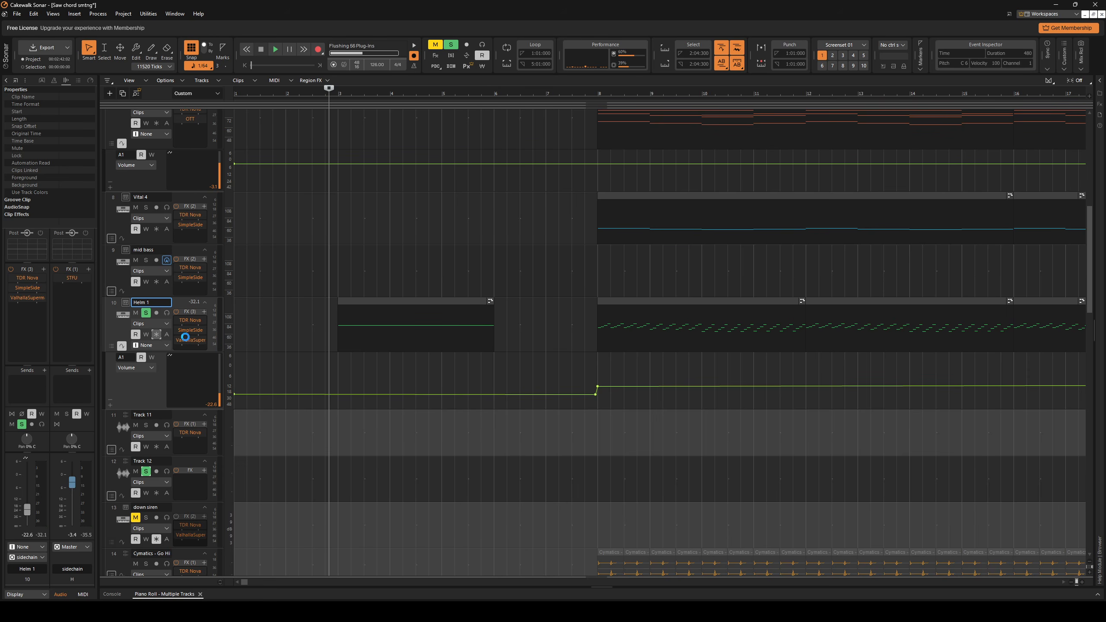
pyautogui.click(525, 350)
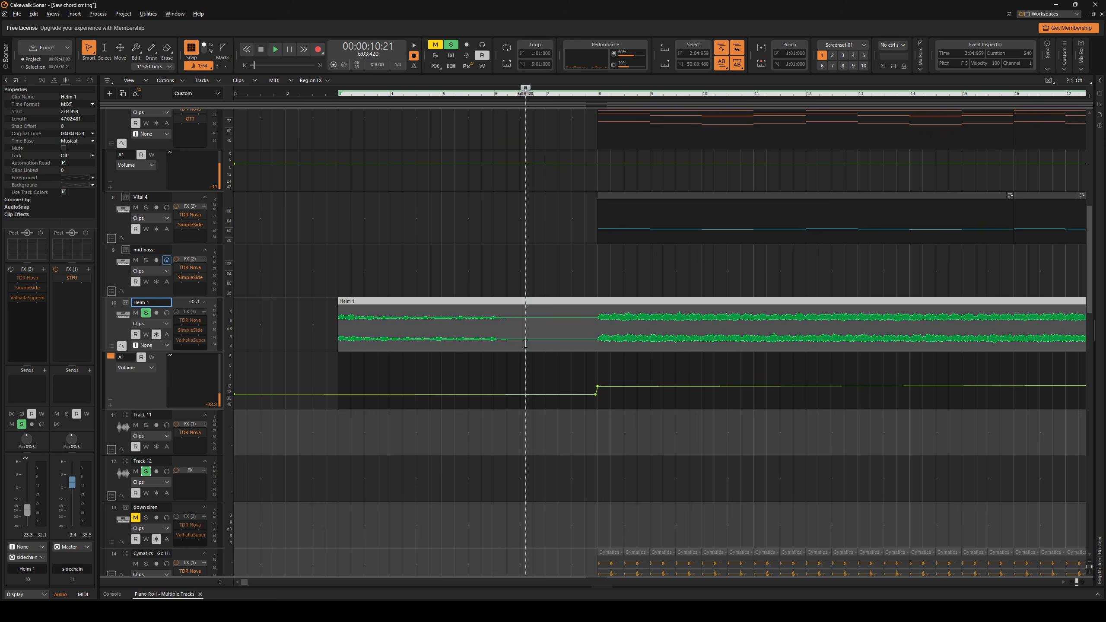
pyautogui.click(508, 350)
pyautogui.keyDown('alt'); pyautogui.click(489, 342); pyautogui.keyUp('alt')
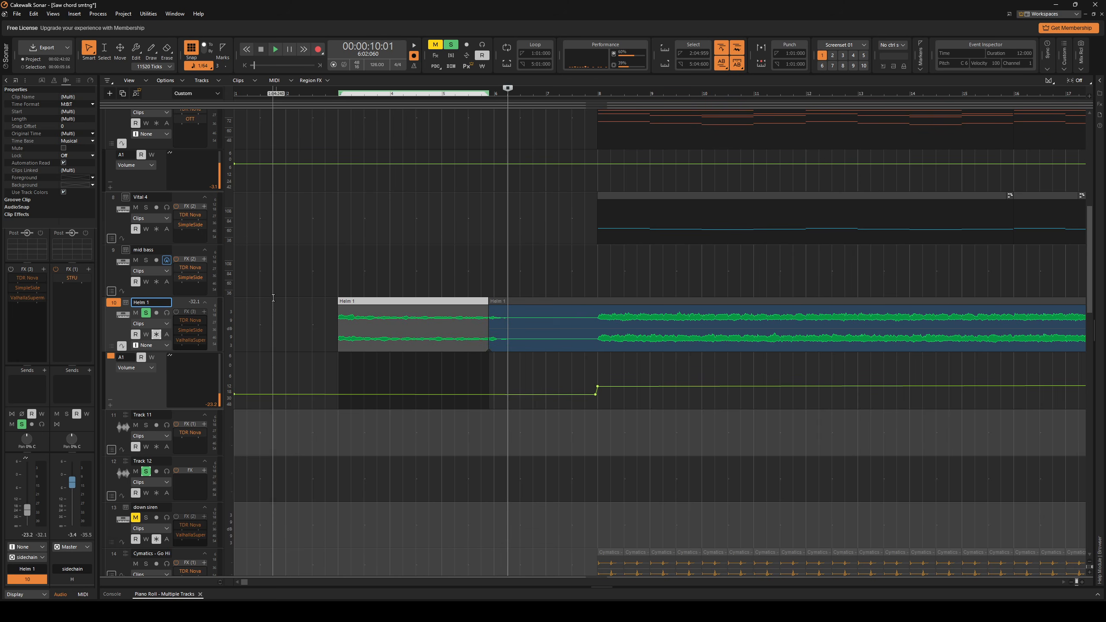
# Copy the split Helm 1 clip onto a new audio track above Helm 1 and give it a fade-in across nearly its whole length.
pyautogui.rightClick(121, 331)
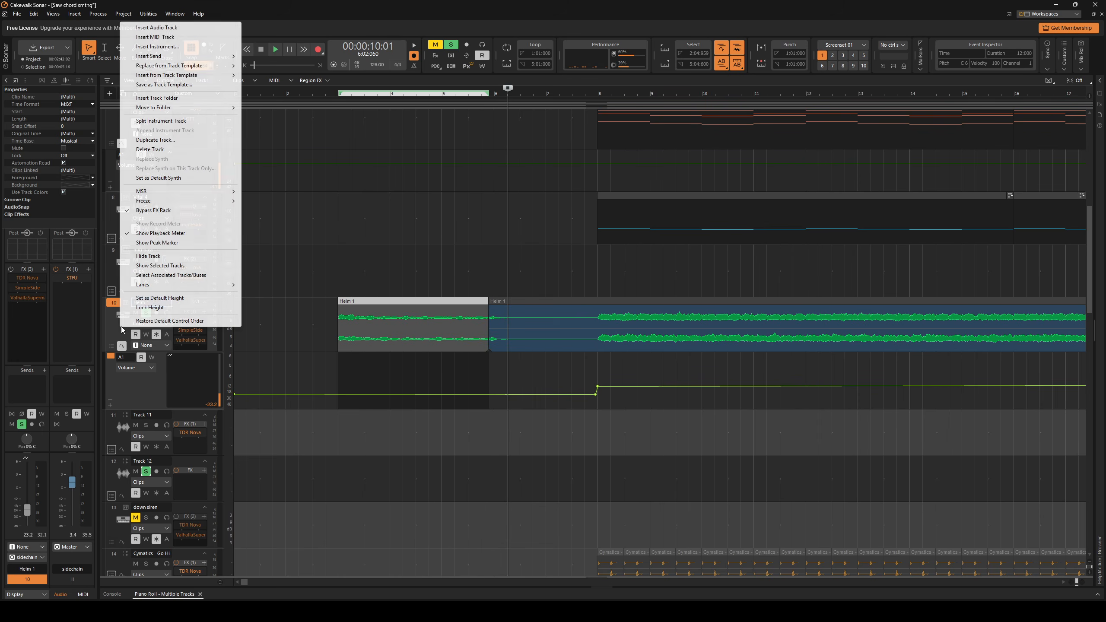
pyautogui.click(165, 30)
pyautogui.moveTo(366, 355); pyautogui.dragTo(367, 324)
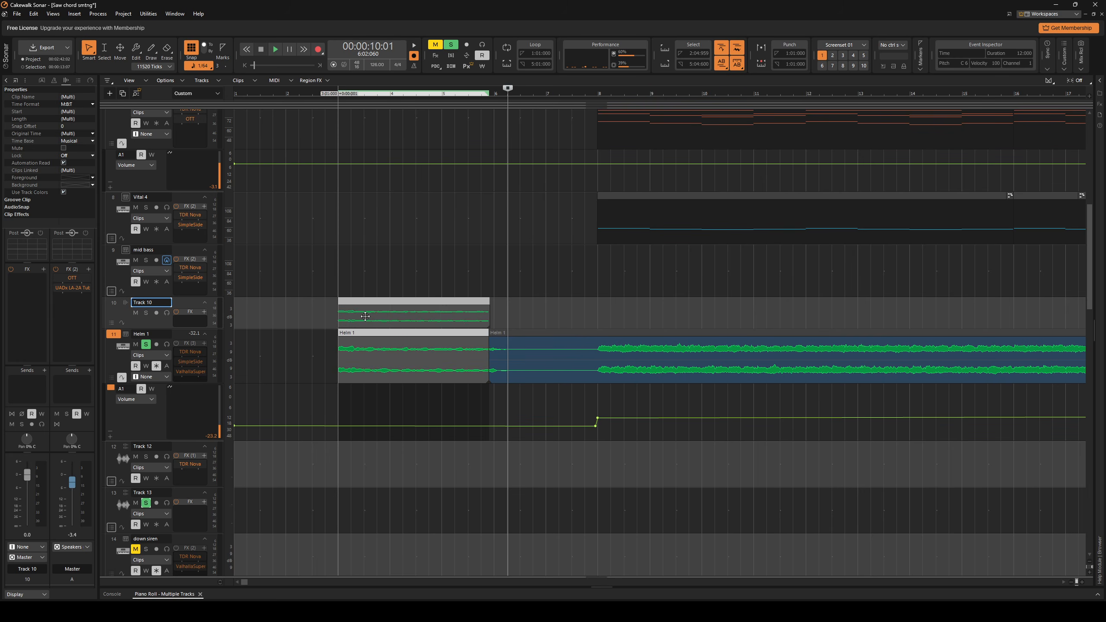
pyautogui.moveTo(366, 320); pyautogui.dragTo(473, 305)
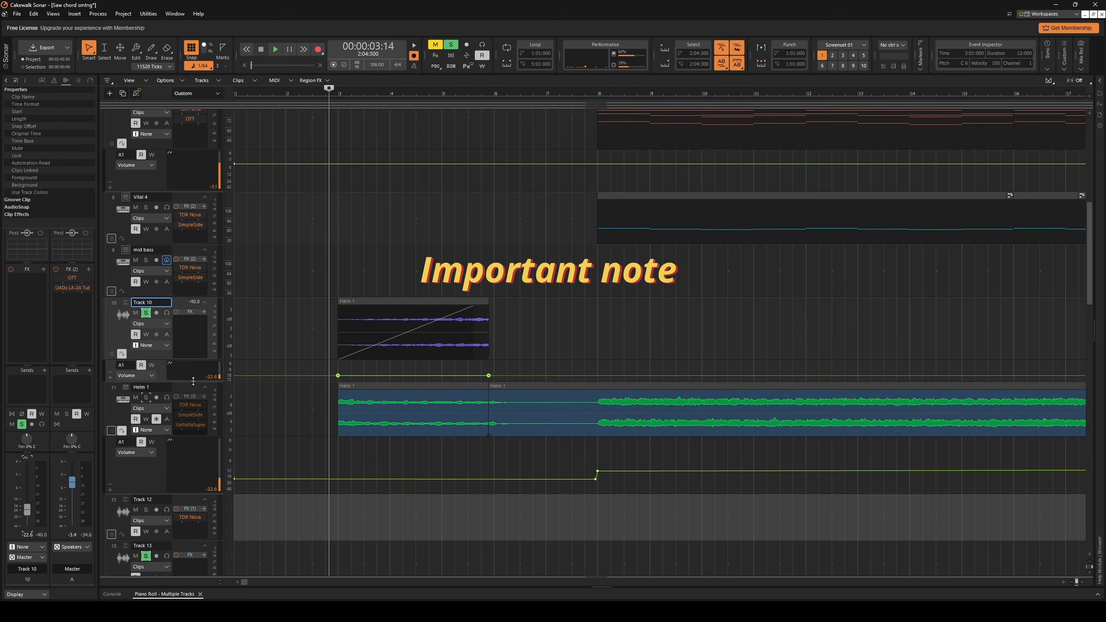
# Enlarge Track 10's volume automation lane and play its faded-in clip from just before bar 3.
pyautogui.moveTo(188, 380); pyautogui.dragTo(188, 428)
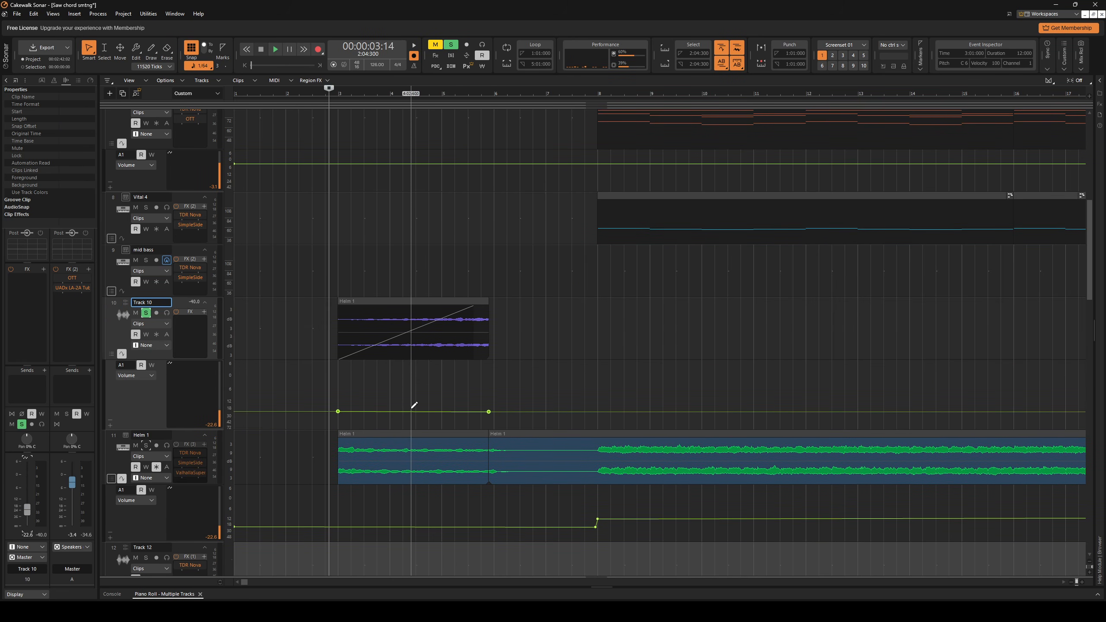
pyautogui.scroll(1, 387, 389)
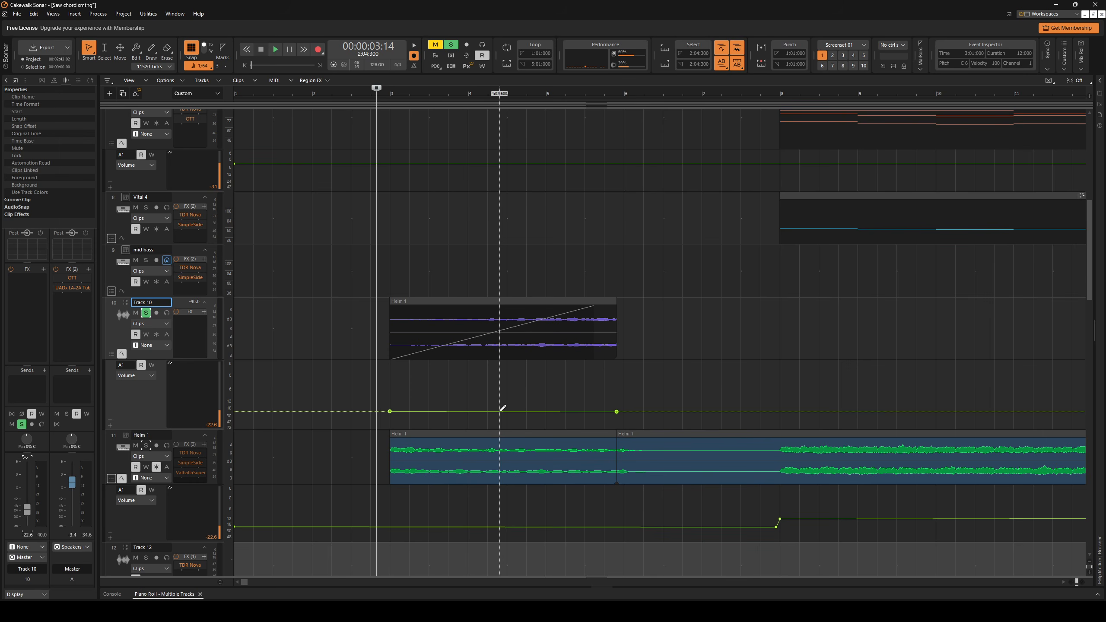
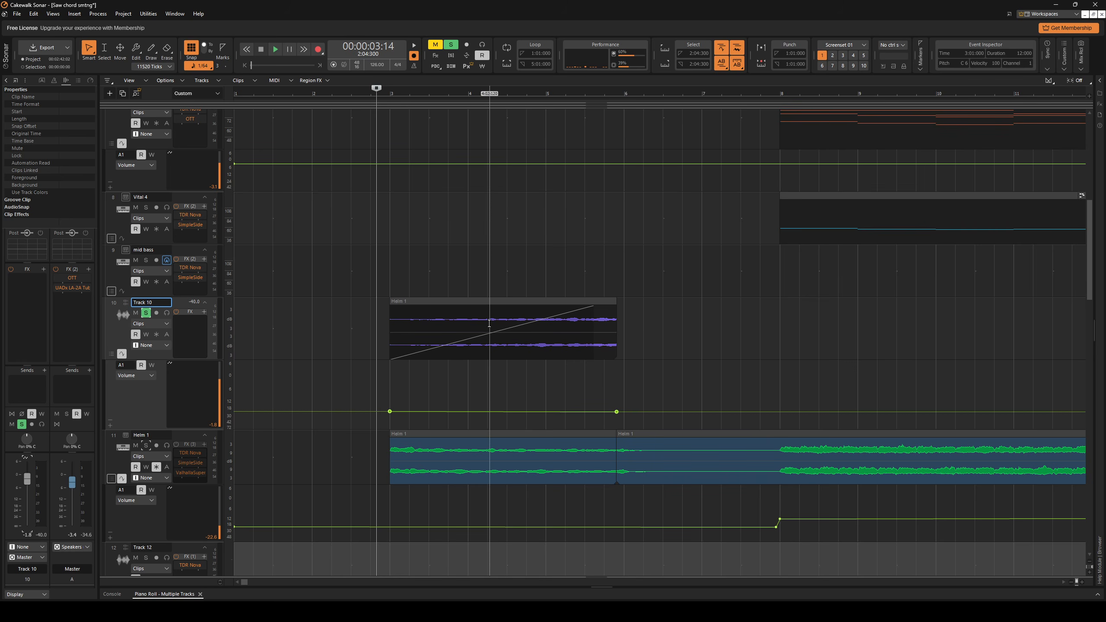
pyautogui.press('space')
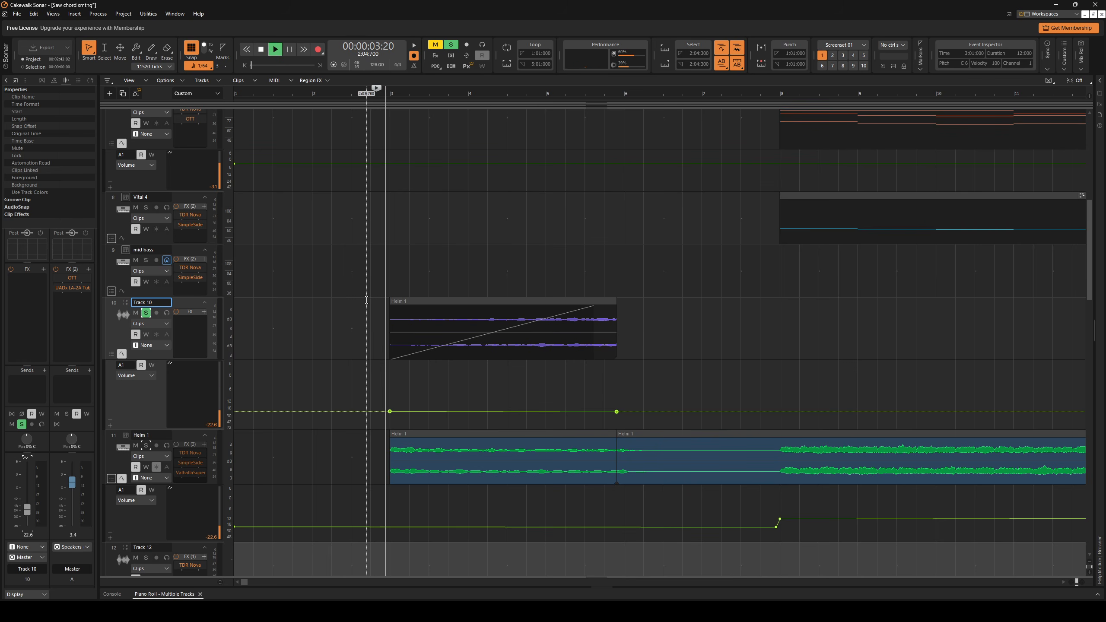
pyautogui.press('space')
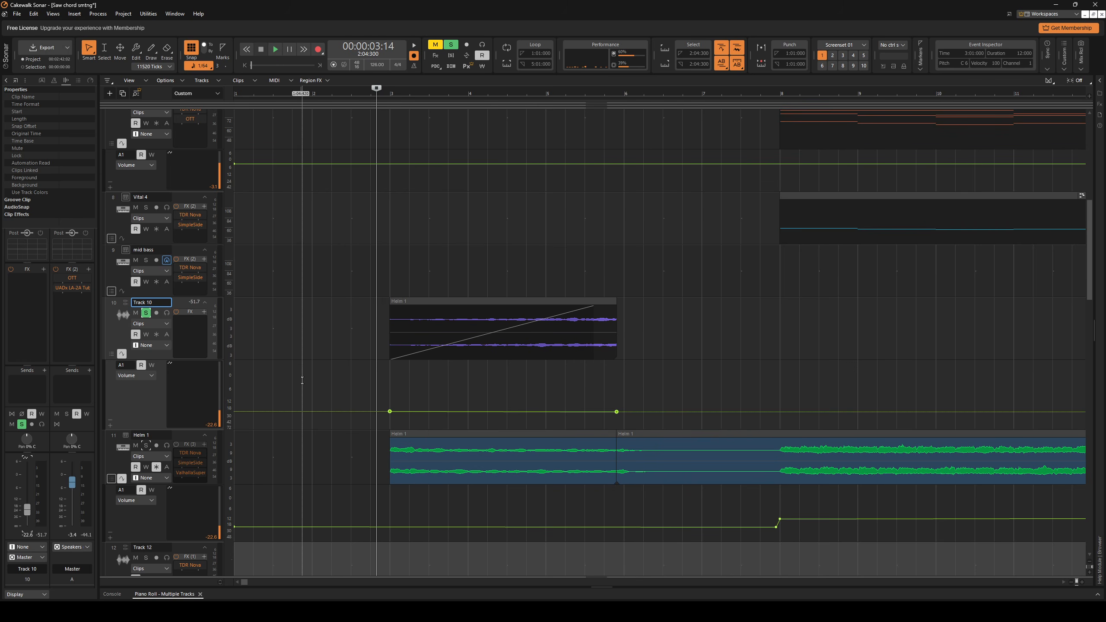
# Raise Track 10's input gain to about 13.8 while playing the riser clip.
pyautogui.click(66, 82)
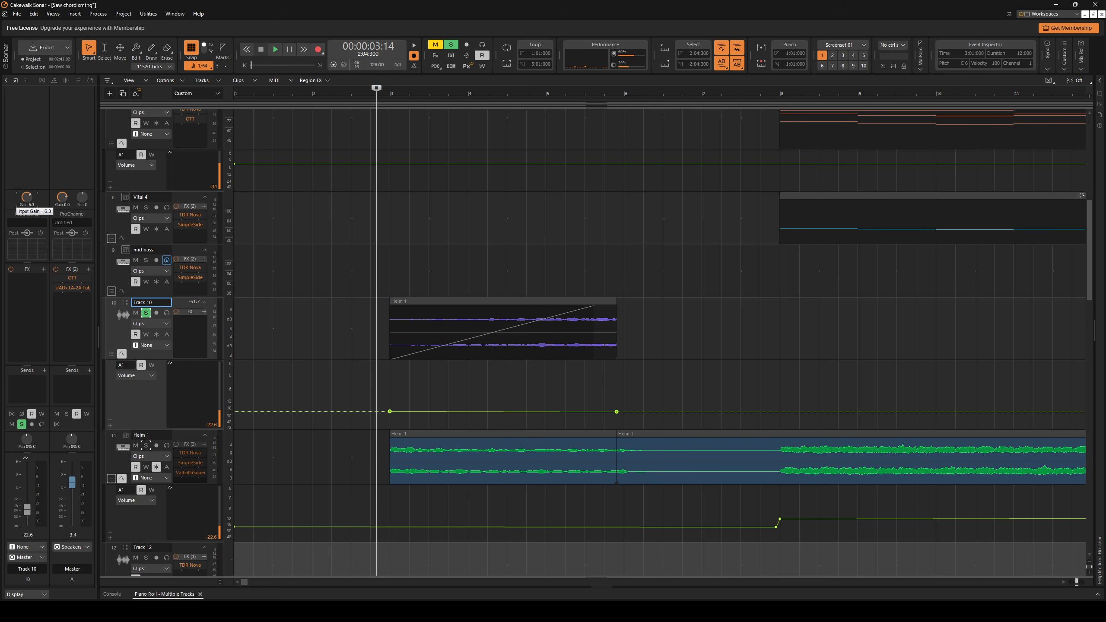
pyautogui.moveTo(25, 205)
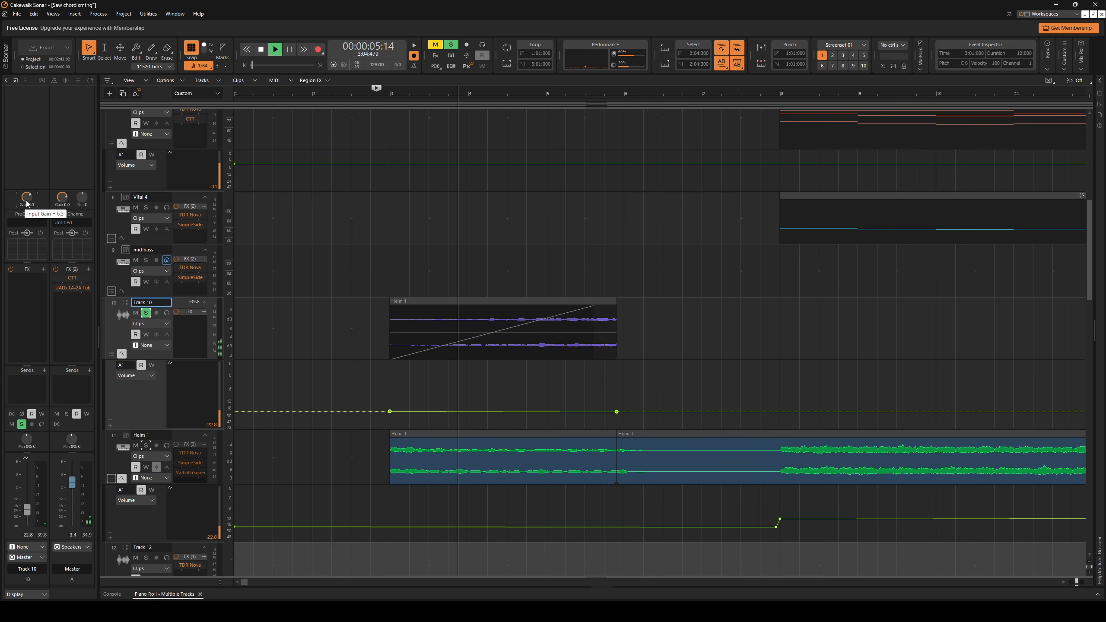
pyautogui.moveTo(27, 200); pyautogui.dragTo(27, 183)
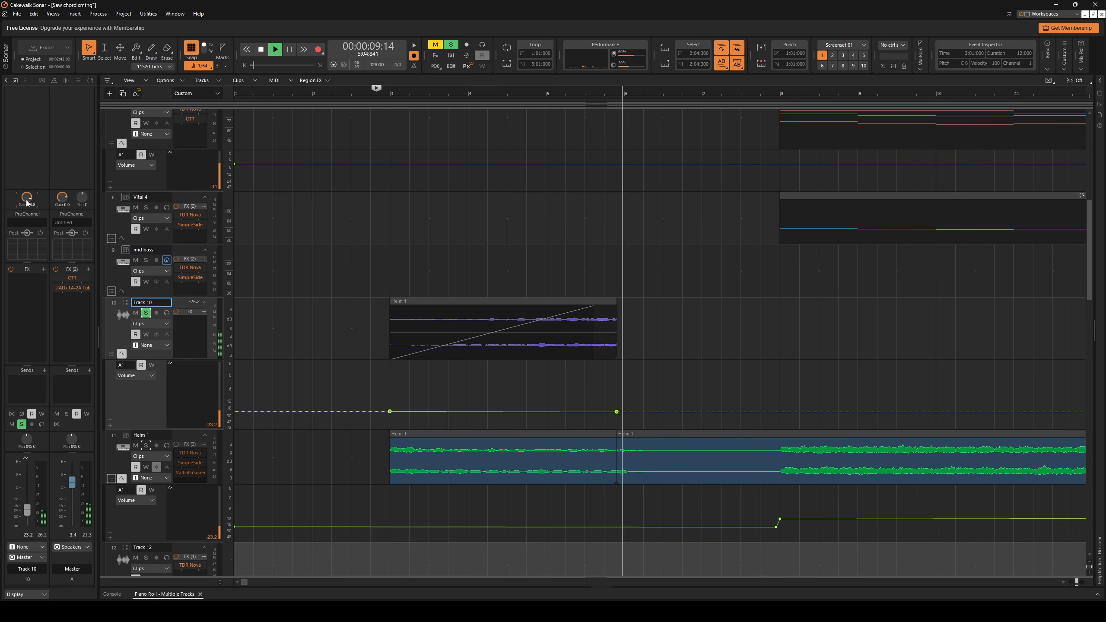
pyautogui.press('space')
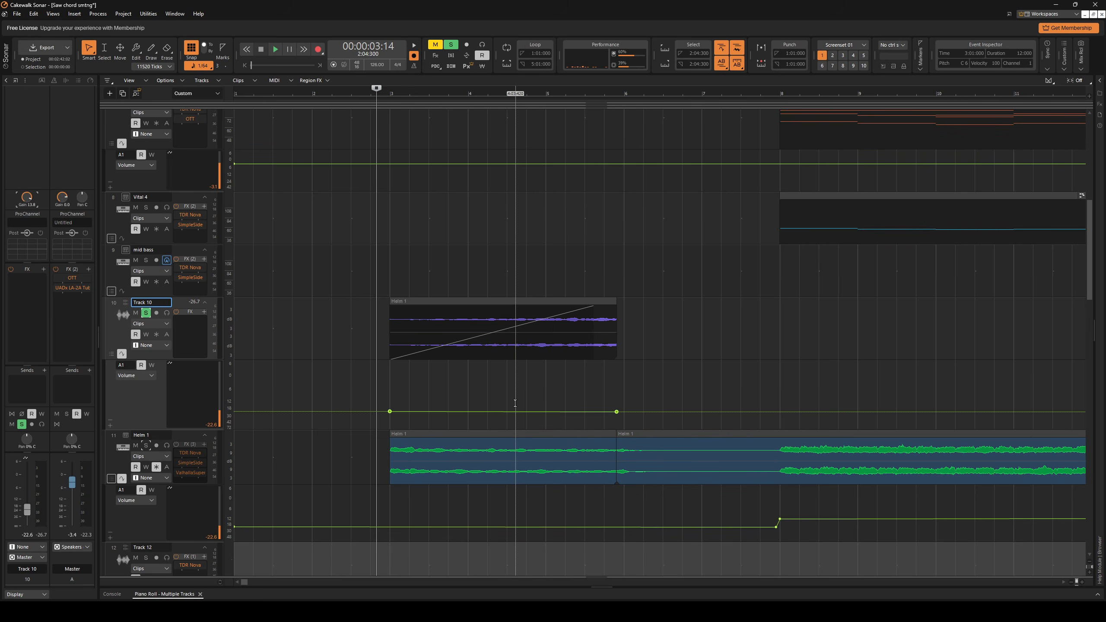
# Raise Track 10's volume envelope across the riser clip to about -6.3 dB and play the result.
pyautogui.click(499, 411)
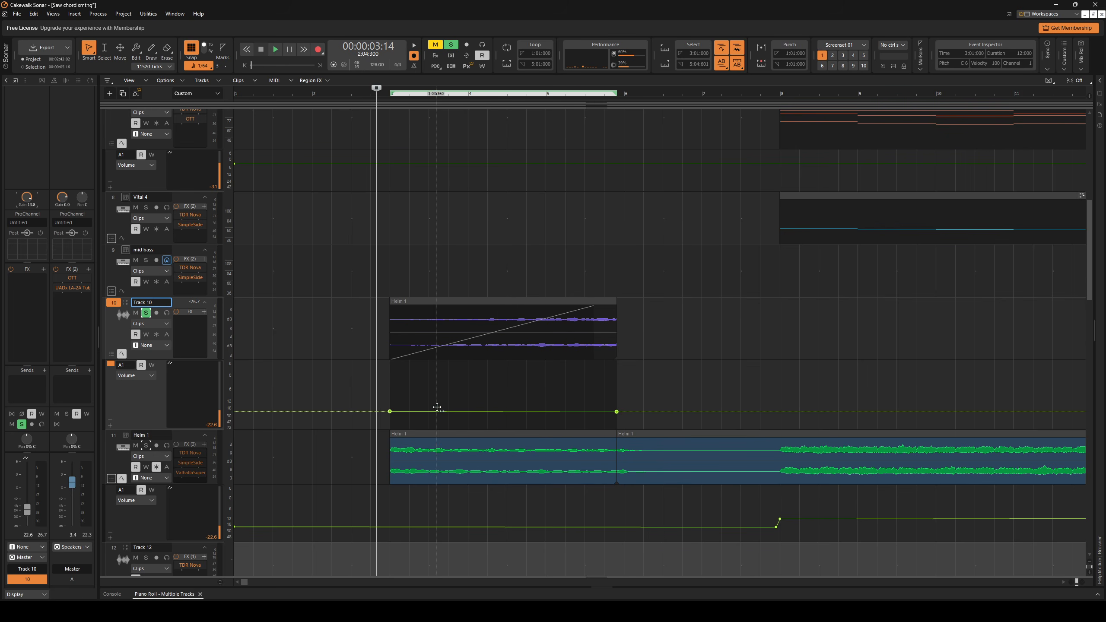
pyautogui.moveTo(482, 412); pyautogui.dragTo(482, 389)
pyautogui.press('space')
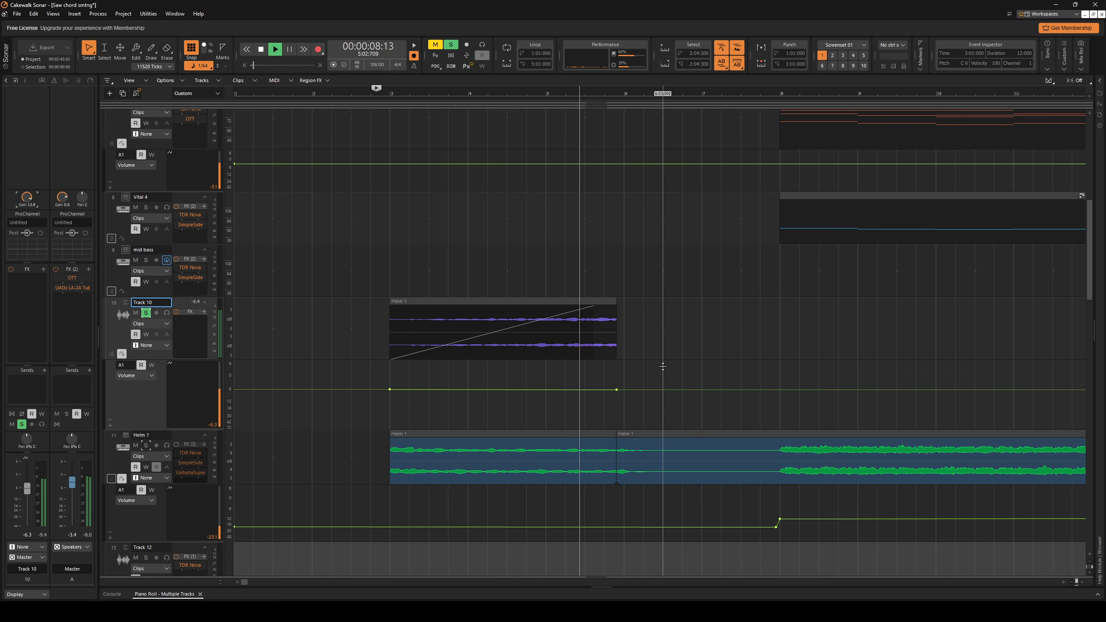
pyautogui.press('space')
pyautogui.rightClick(123, 343)
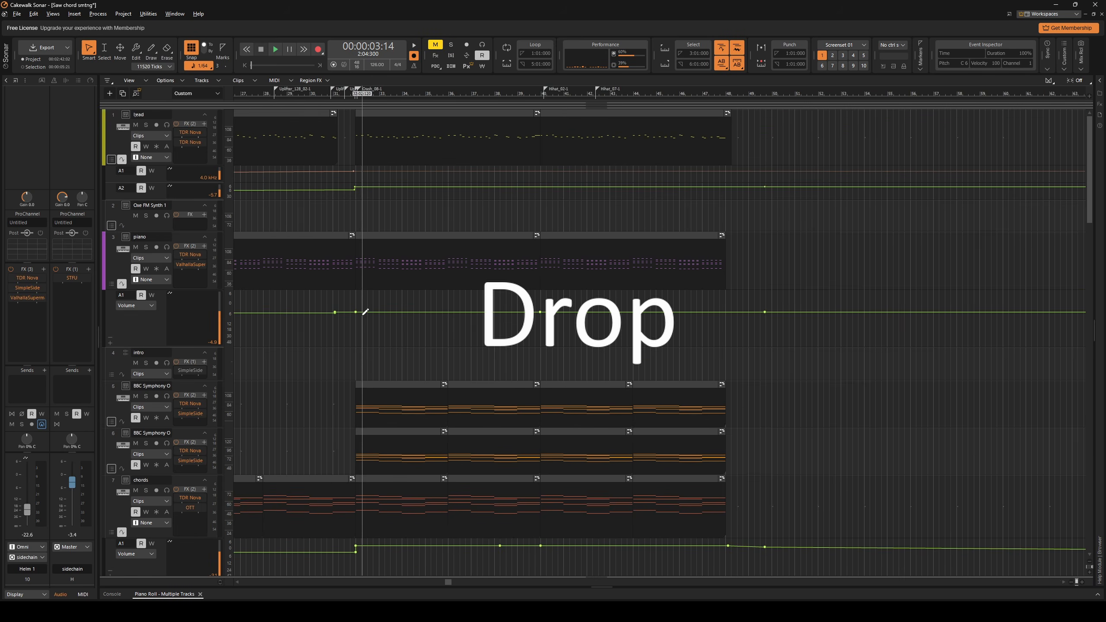
# Solo the first BBC Symphony Orchestra track, show its Violins 1 instrument and play it from just before the drop at bar 32.
pyautogui.scroll(-3, 336, 233)
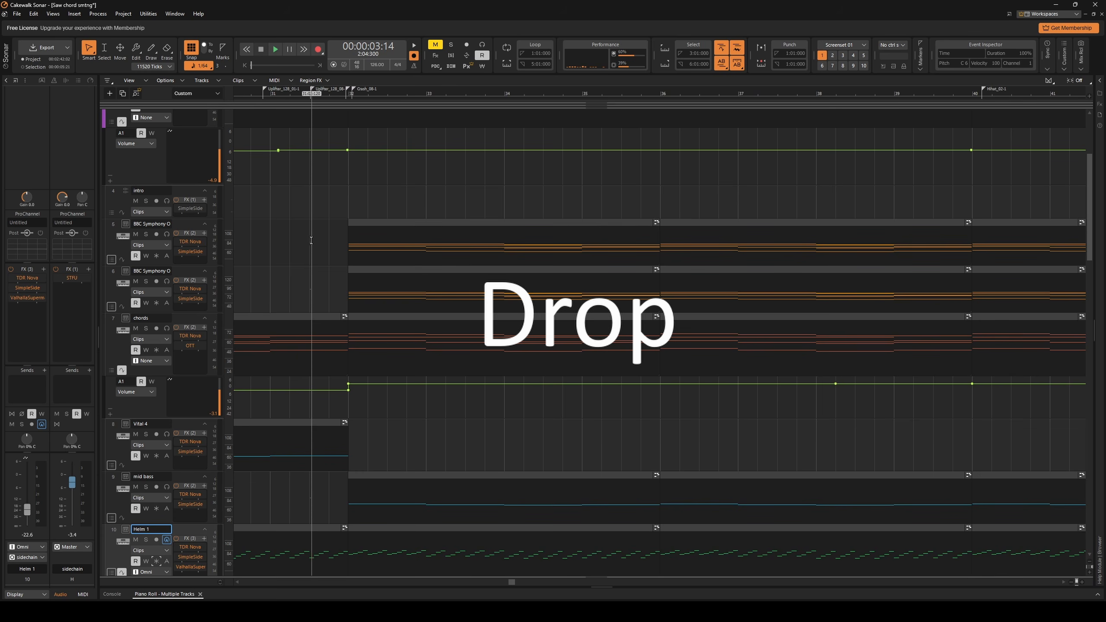
pyautogui.click(146, 234)
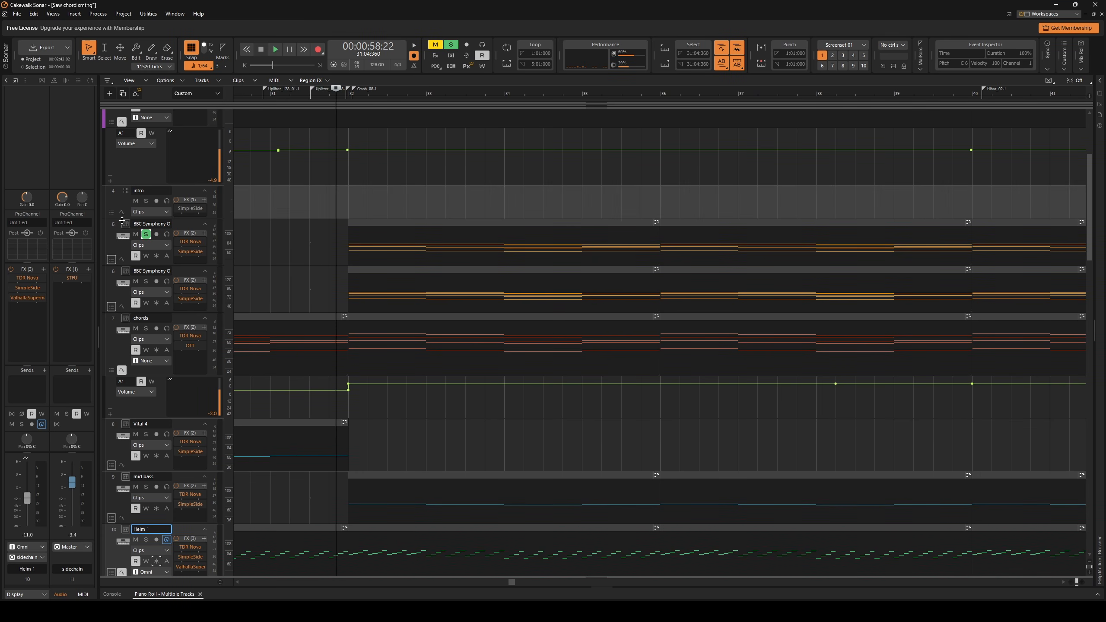
pyautogui.click(123, 236)
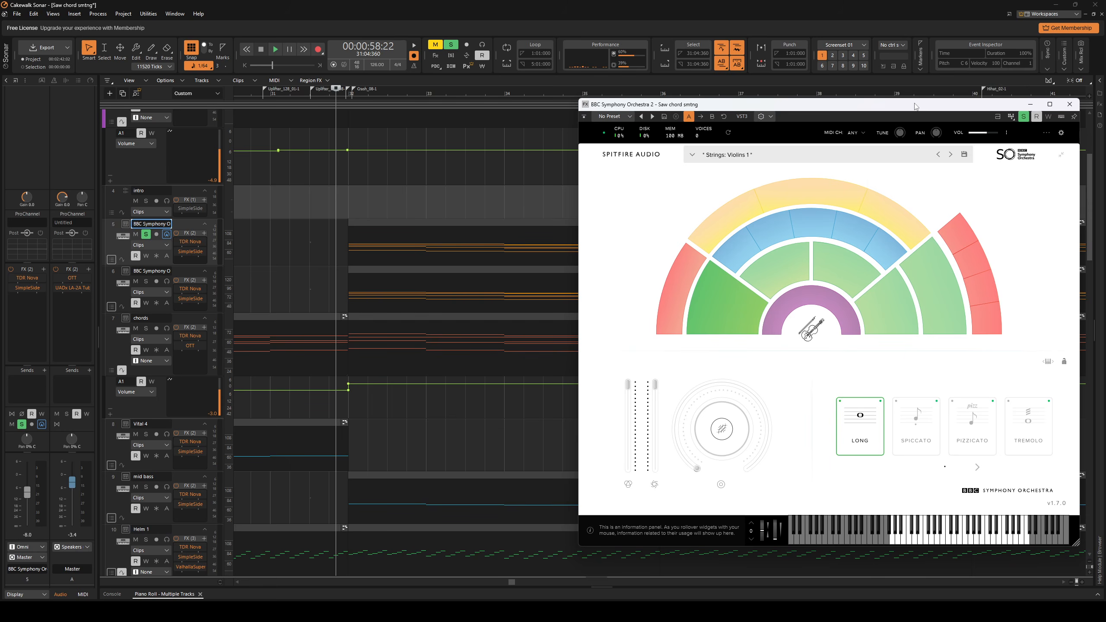
pyautogui.moveTo(915, 108); pyautogui.dragTo(913, 125)
pyautogui.press('space')
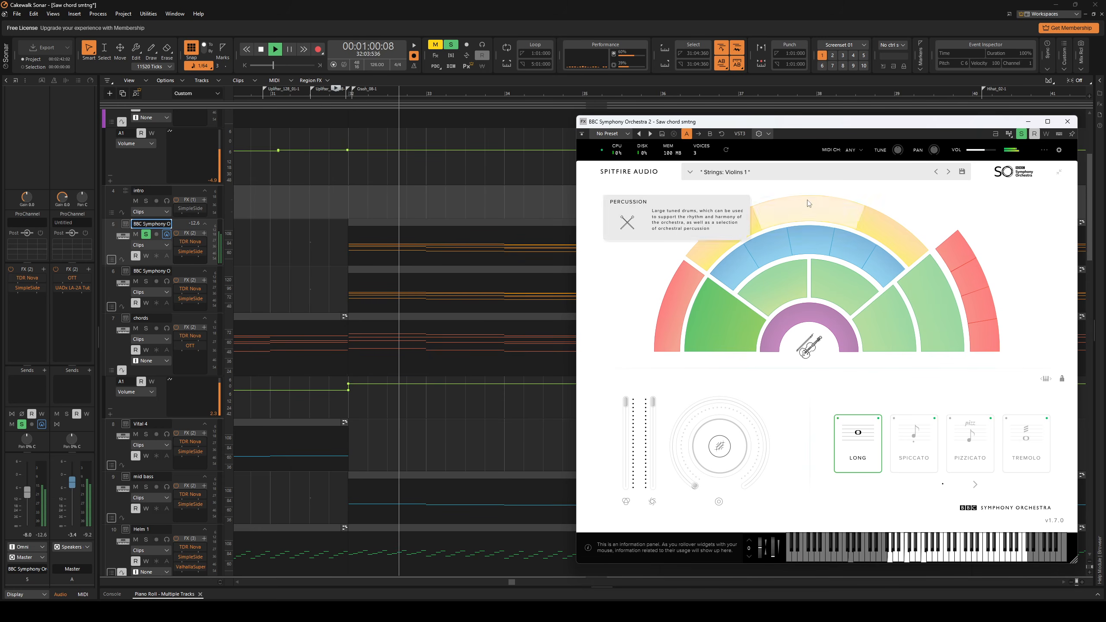
# Inspect the TDR Nova EQ and SimpleSide settings on the Violins 1 track during playback.
pyautogui.doubleClick(190, 242)
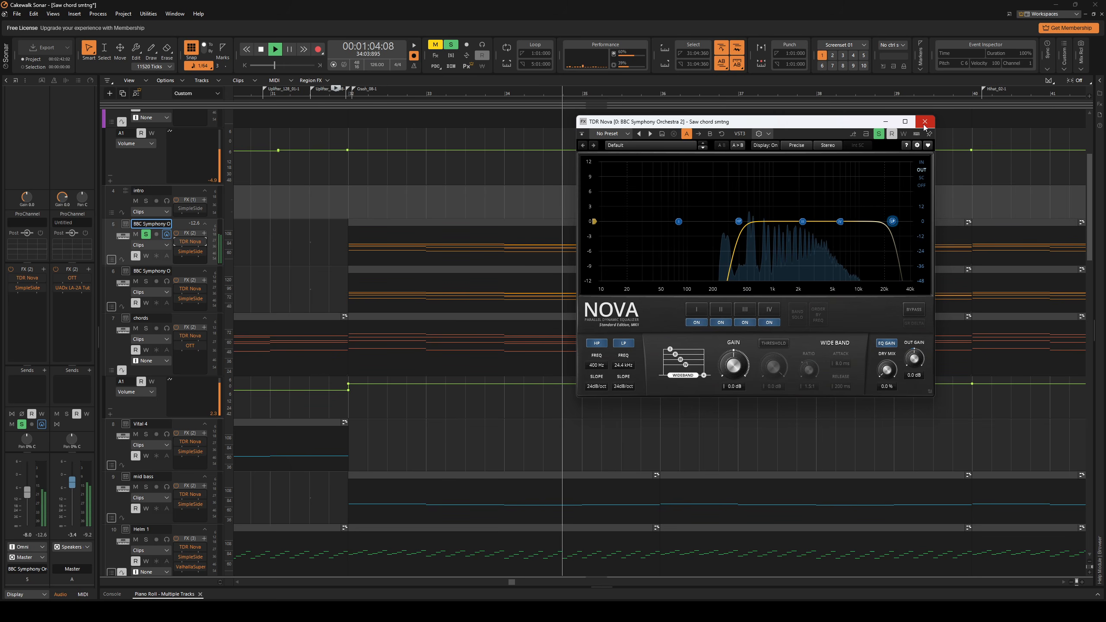
pyautogui.click(924, 122)
pyautogui.doubleClick(190, 252)
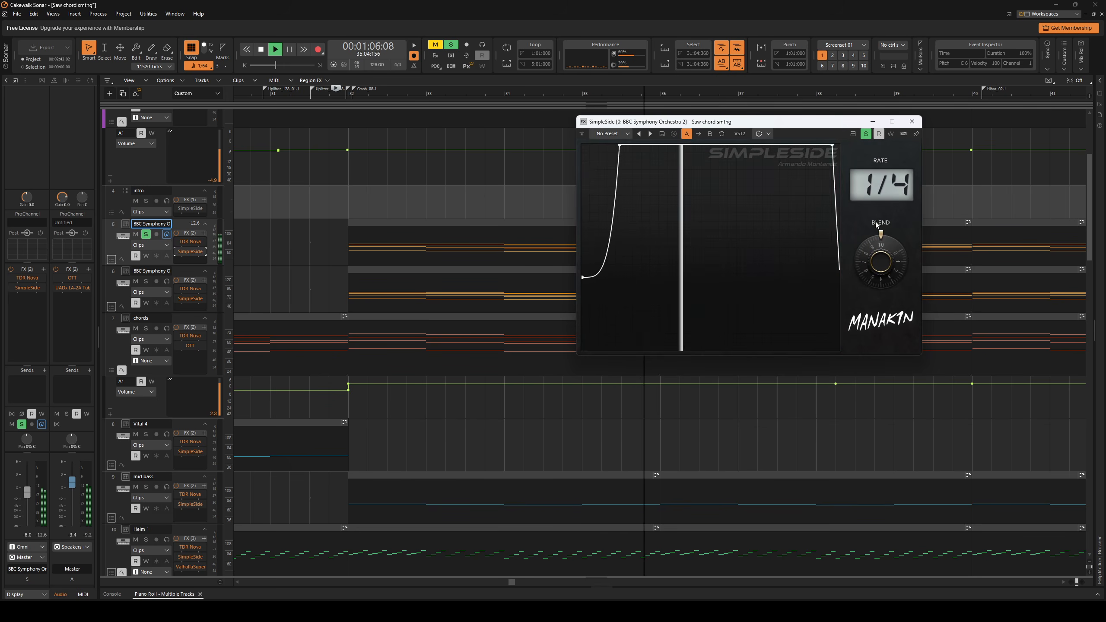
pyautogui.click(911, 121)
pyautogui.press('space')
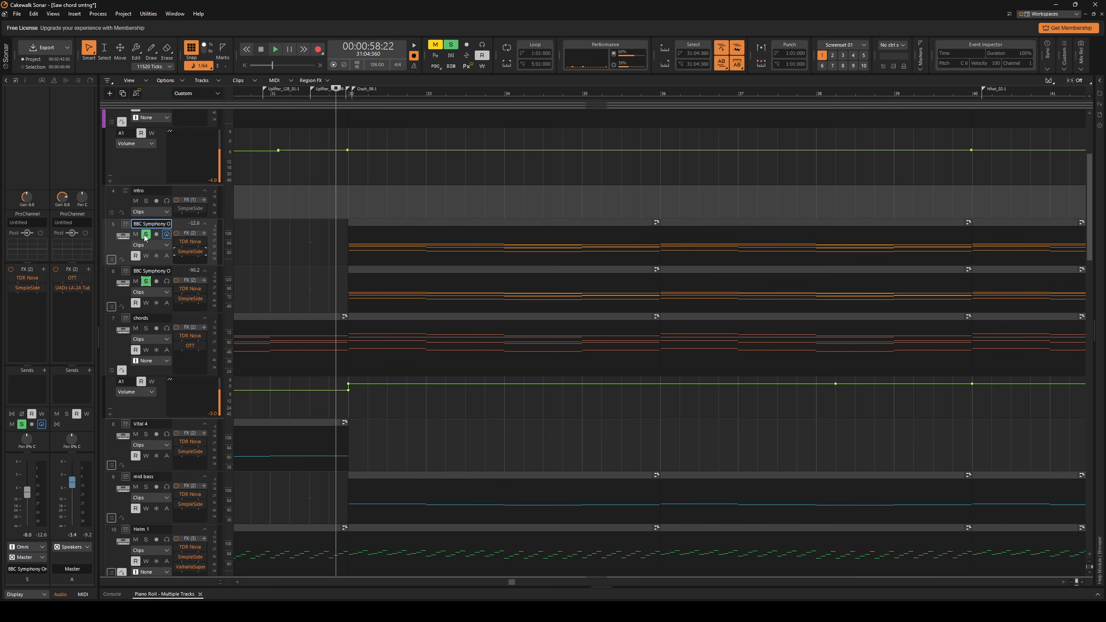
# Show the Violins 2 instrument on the second BBC Symphony Orchestra track and play that track soloed into the drop.
pyautogui.click(126, 271)
pyautogui.press('space')
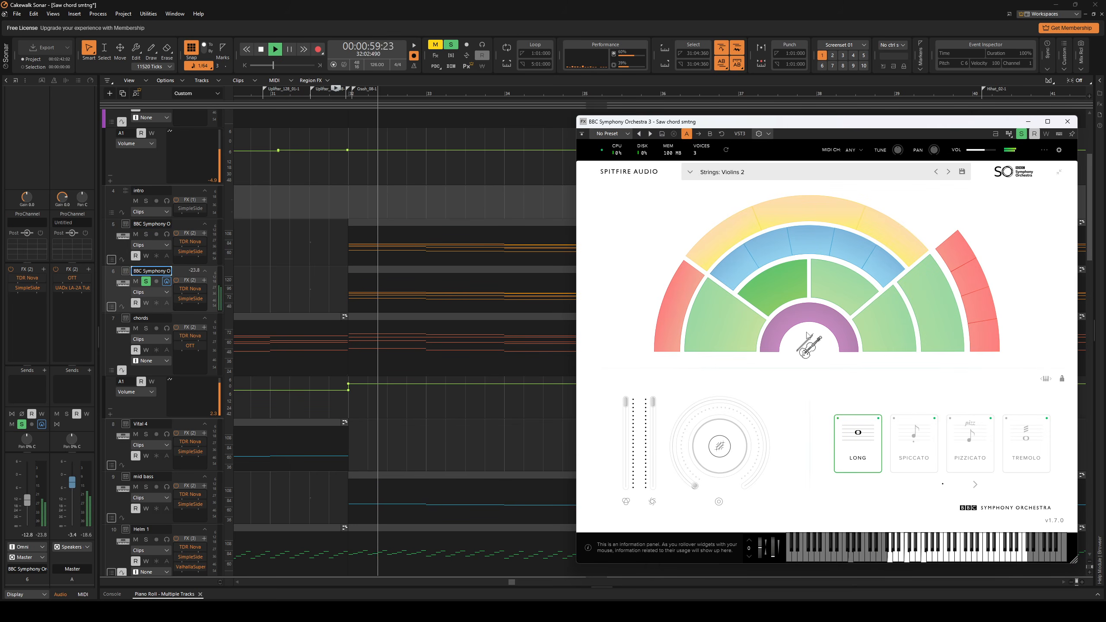
pyautogui.scroll(-4, 456, 328)
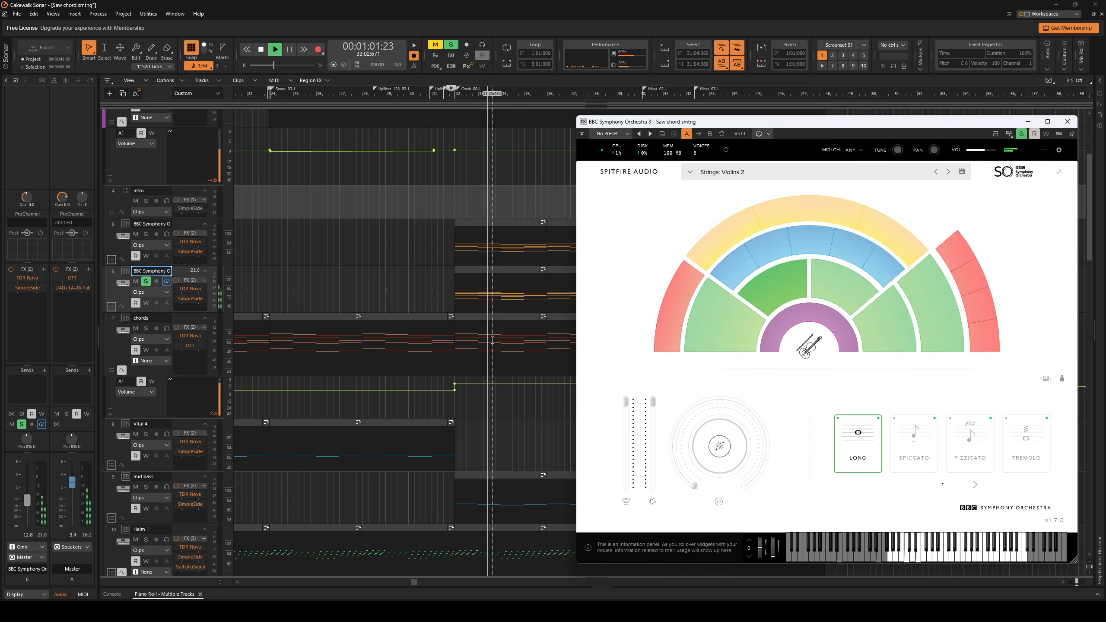
# Examine the Violins 2 chord notes in the Piano Roll during playback, then return to the track view and clear the solo.
pyautogui.doubleClick(380, 289)
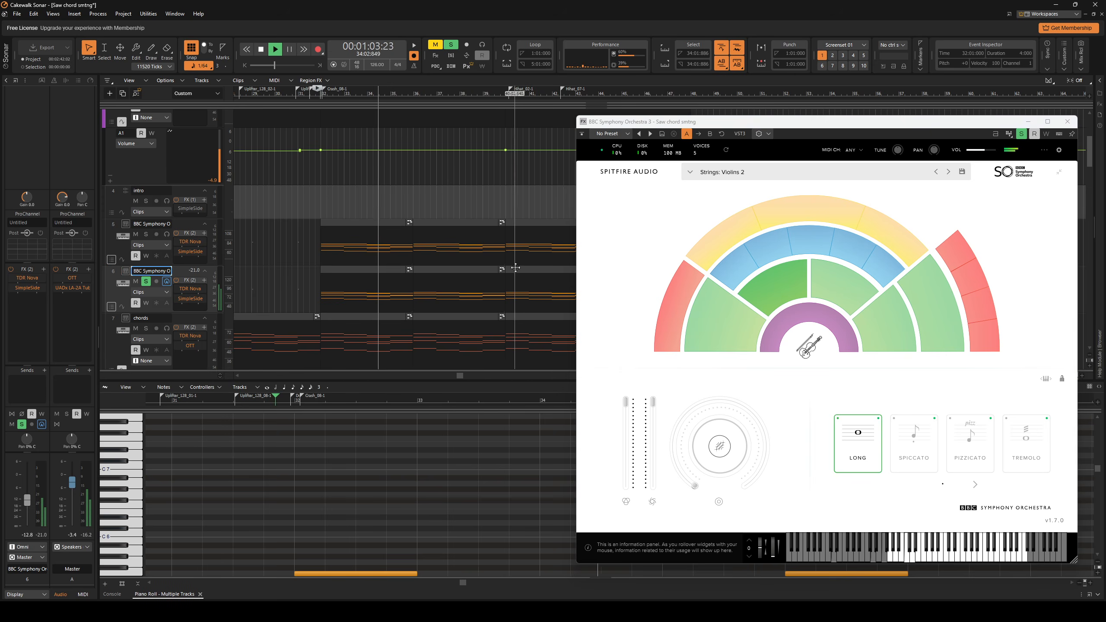
pyautogui.click(1077, 121)
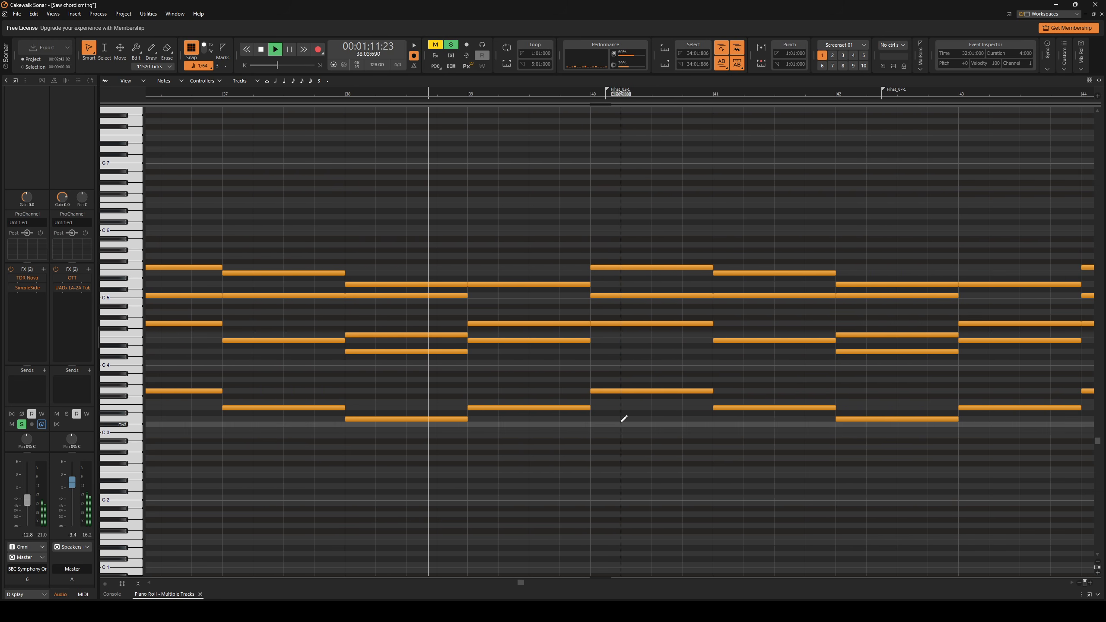
pyautogui.press('d')
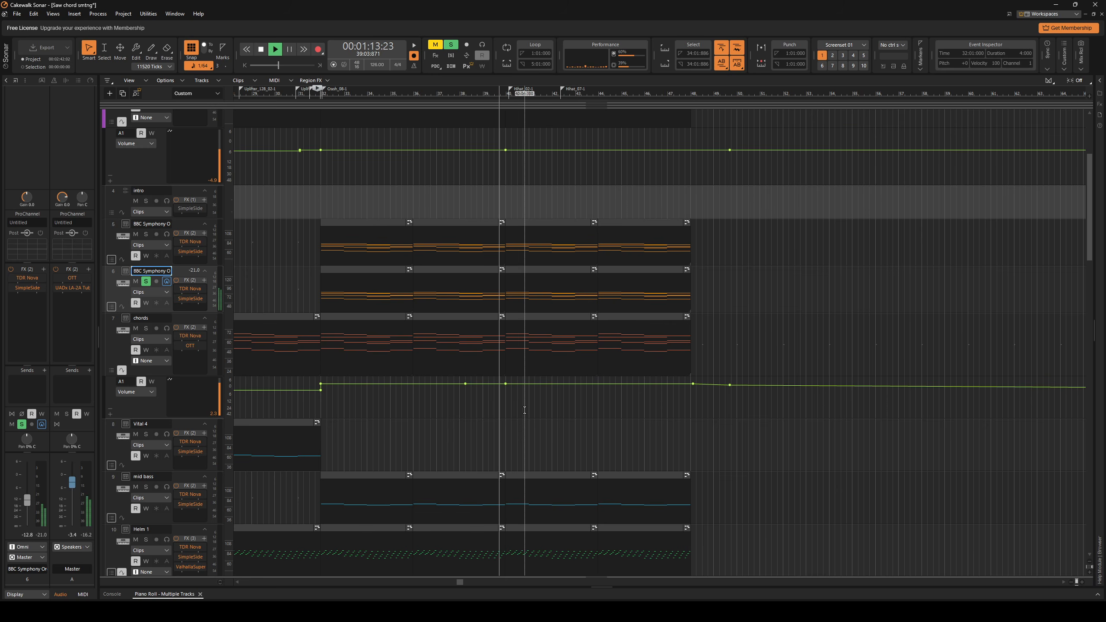
pyautogui.press('space')
pyautogui.scroll(-3, 479, 383)
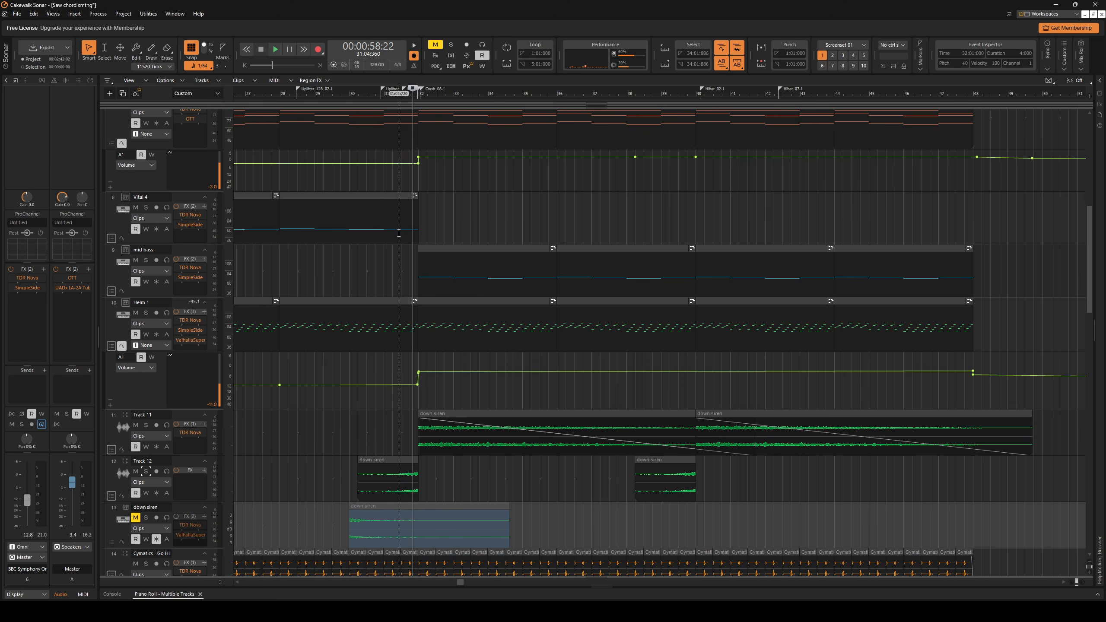
# Play the mid bass track soloed into the drop and show its Vital "agrresive bass" patch and SimpleSide settings.
pyautogui.hscroll(-2, 345, 226)
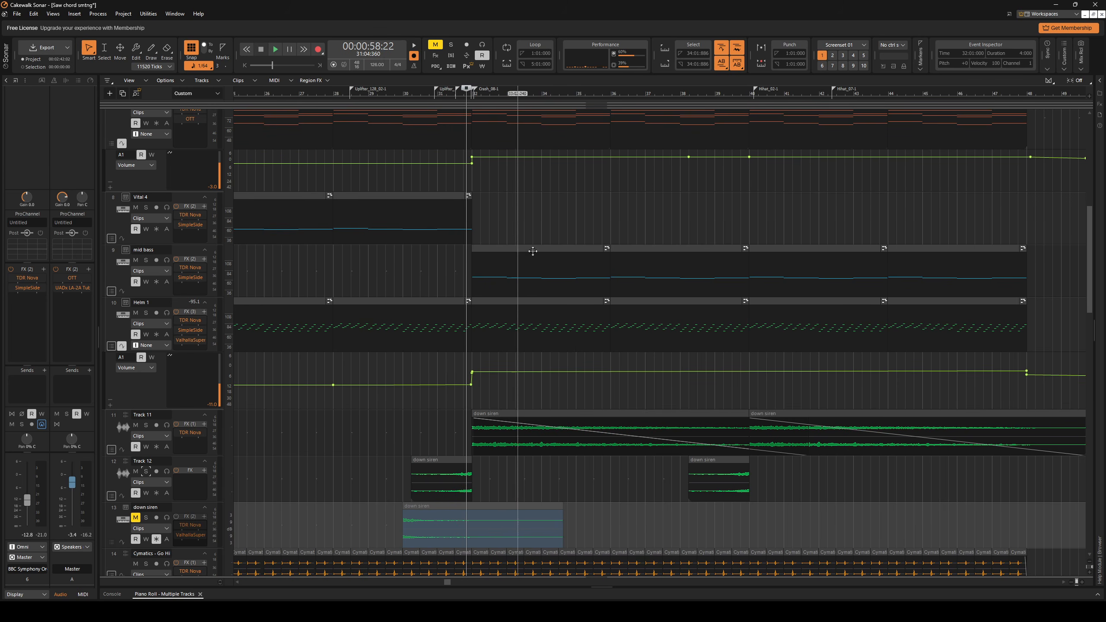
pyautogui.click(336, 245)
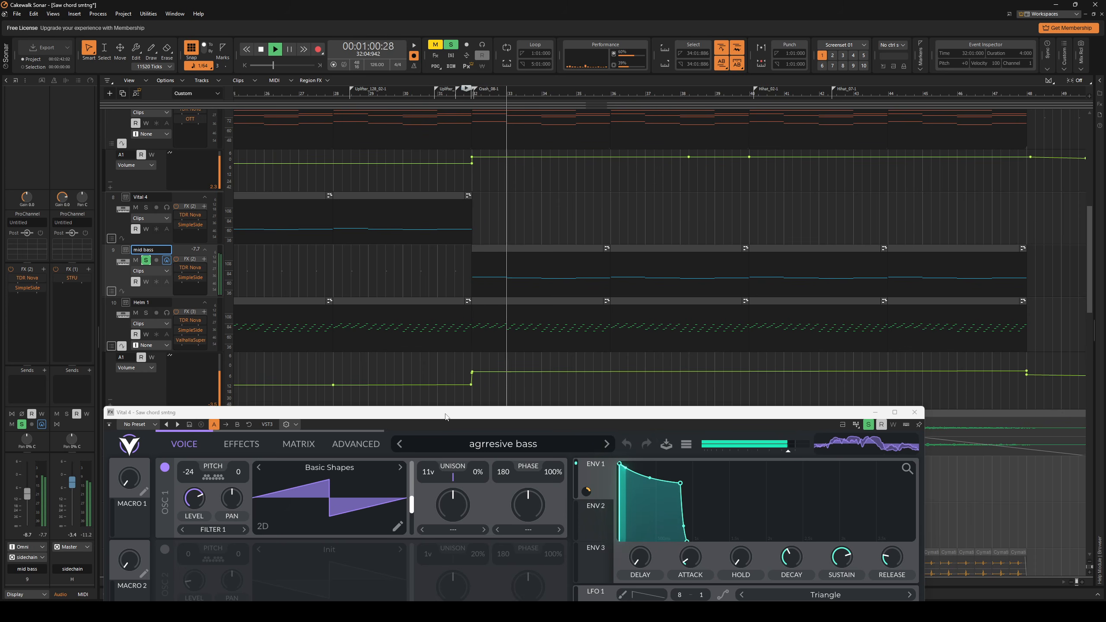
pyautogui.press('XF86AudioRaiseVolume')
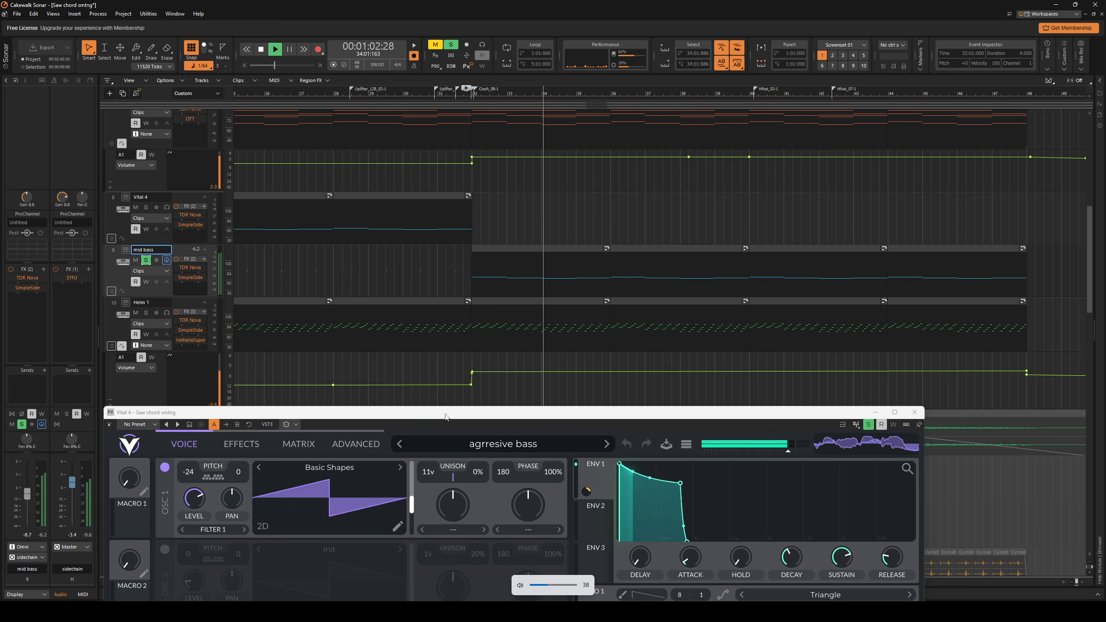
pyautogui.press('XF86AudioLowerVolume')
pyautogui.press('XF86AudioRaiseVolume')
pyautogui.press('XF86AudioRaiseVolume')
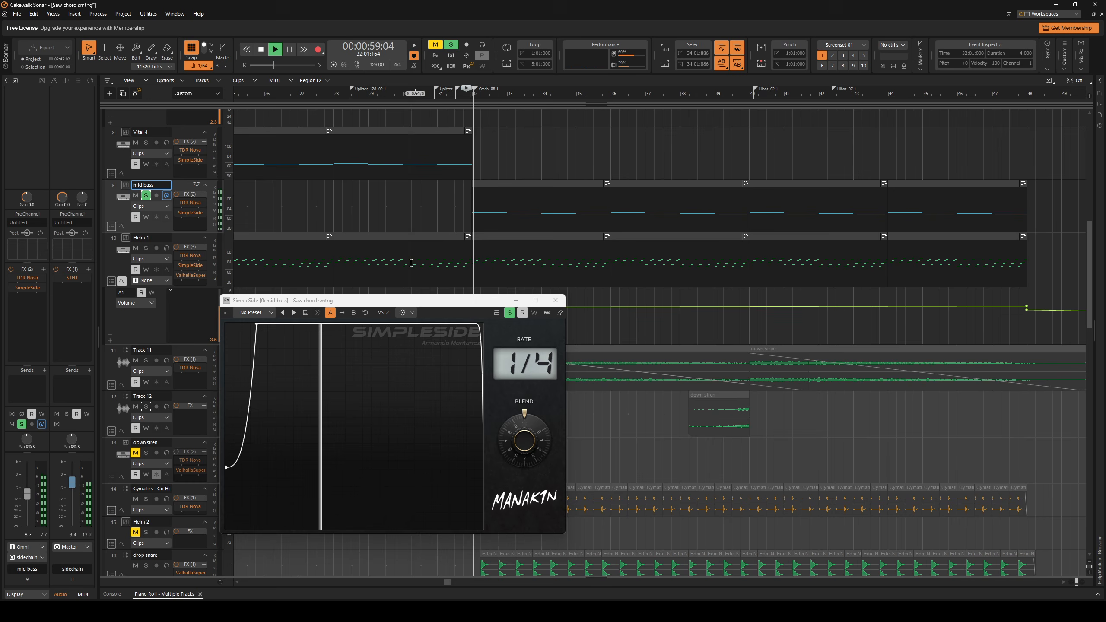
pyautogui.doubleClick(195, 204)
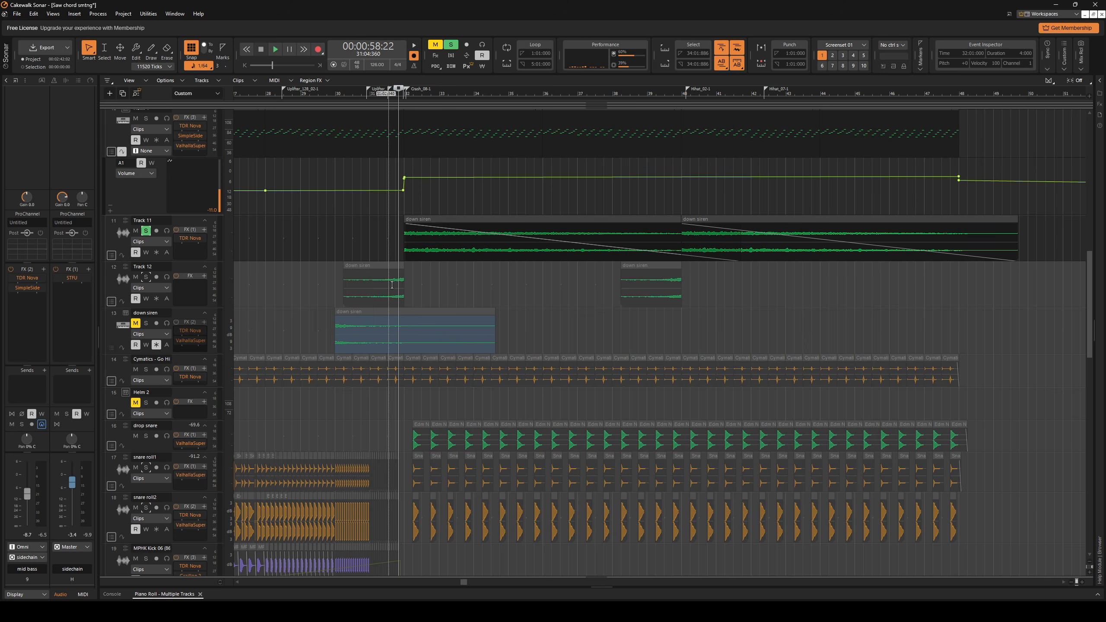
# Play Track 11's down siren clip soloed, starting from just before the drop at bar 32.
pyautogui.scroll(1, 460, 244)
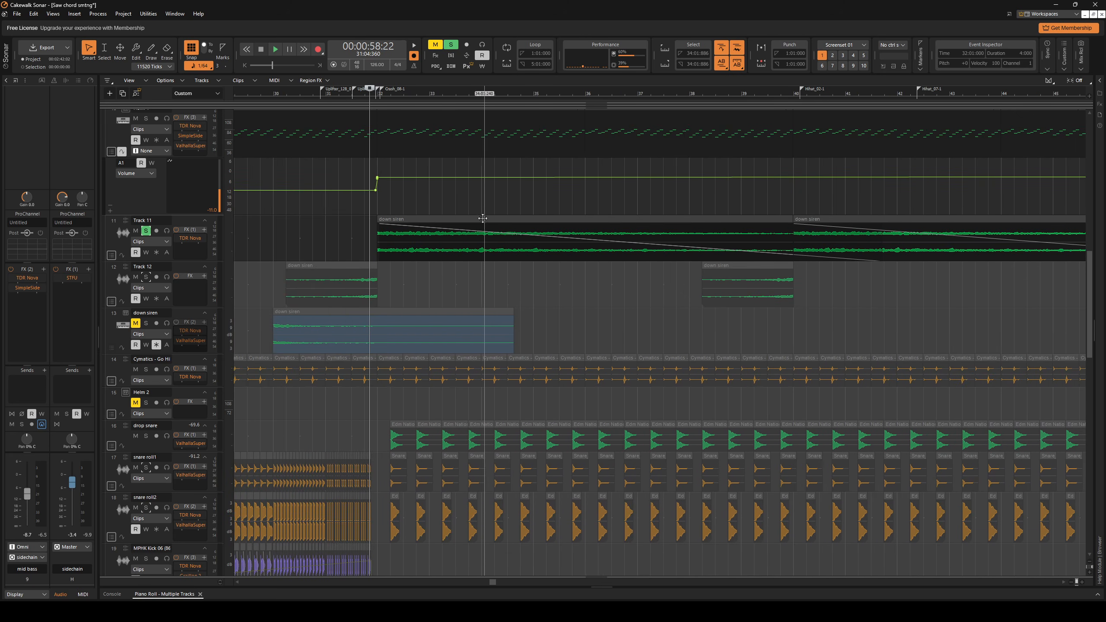
pyautogui.press('space')
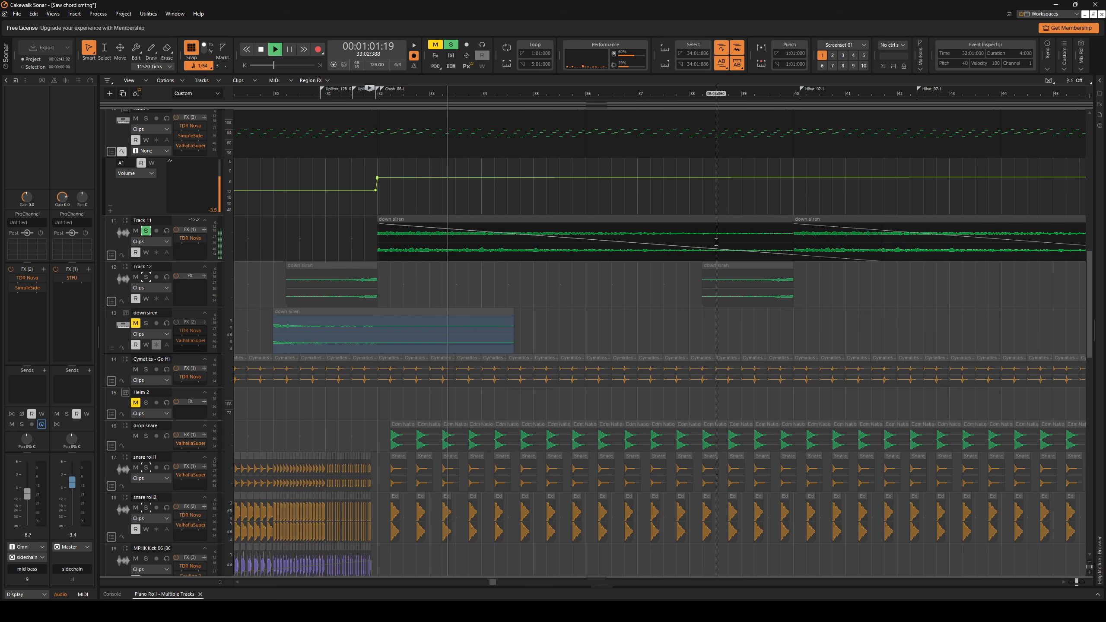
pyautogui.press('space')
pyautogui.scroll(-2, 416, 262)
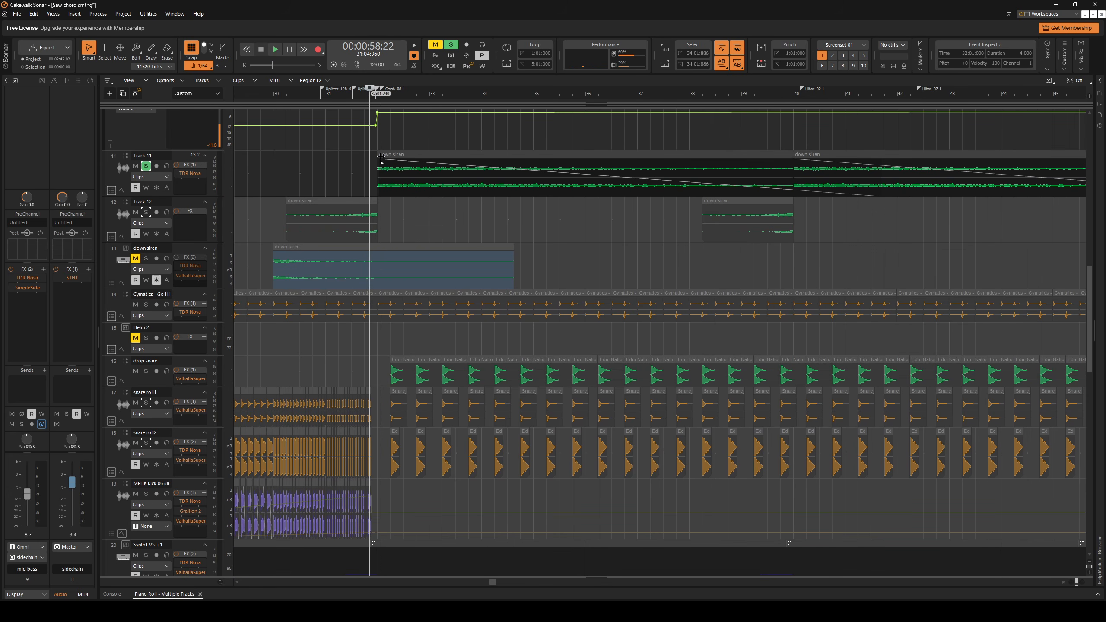
pyautogui.click(372, 171)
pyautogui.press('space')
pyautogui.press('space')
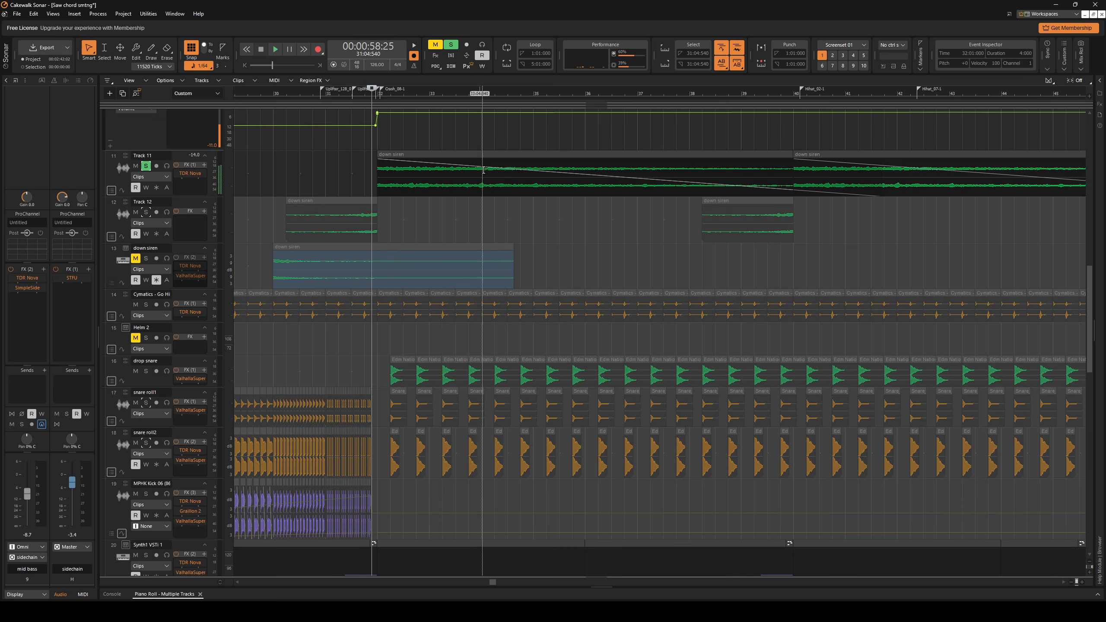
# Enlarge Track 11's lane and inspect its TDR Nova EQ during soloed playback.
pyautogui.moveTo(187, 195); pyautogui.dragTo(187, 230)
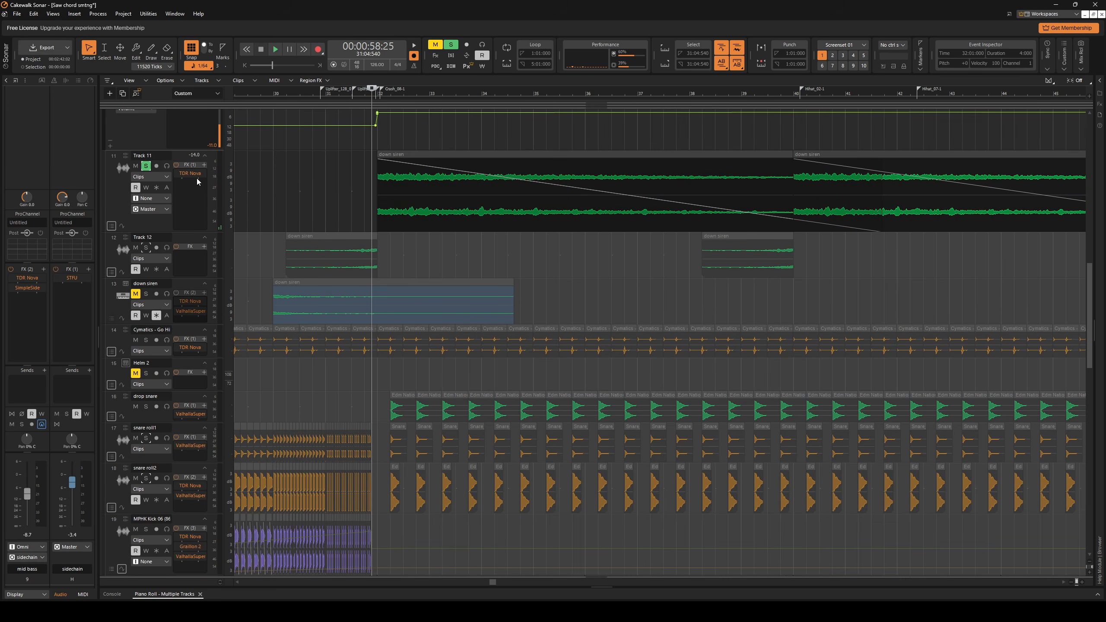
pyautogui.doubleClick(190, 173)
pyautogui.press('space')
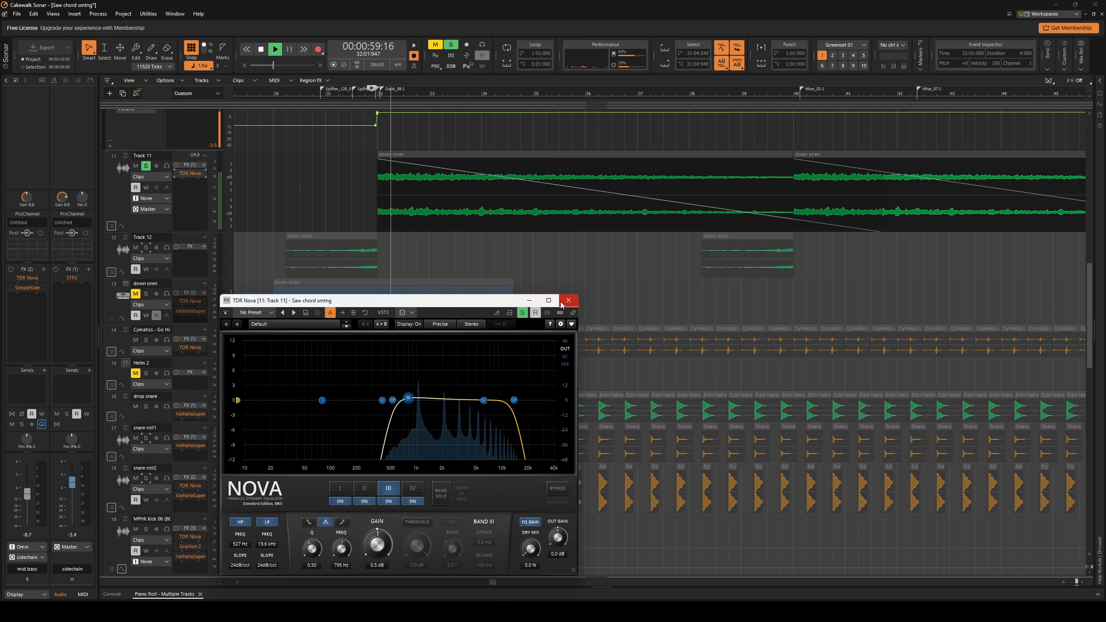
pyautogui.press('space')
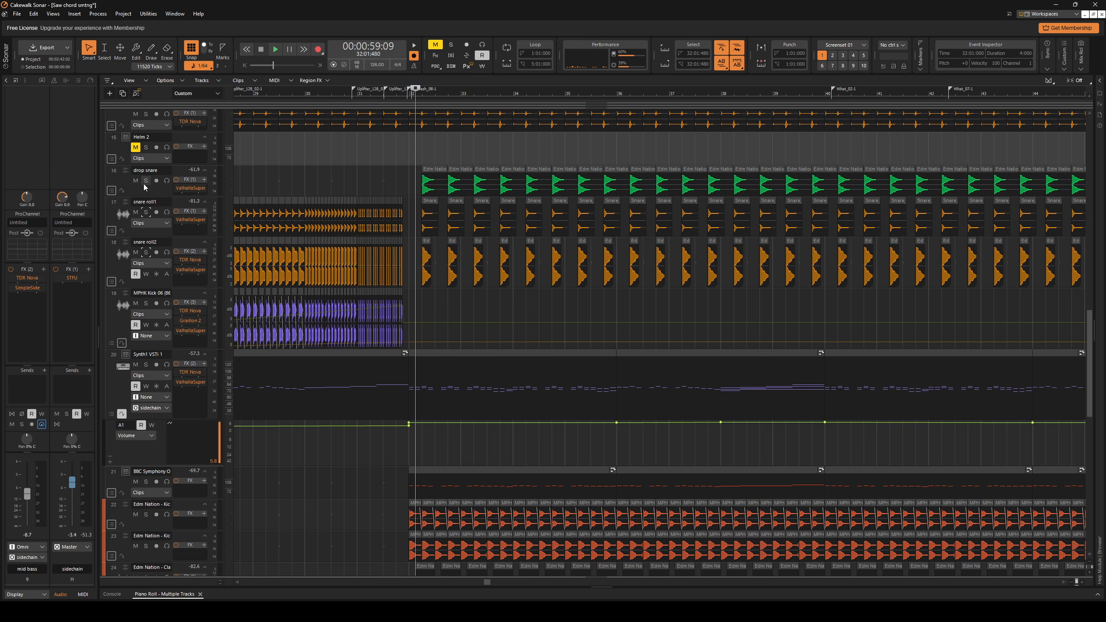
# Play the drop snare track soloed, enlarge its lane and show its ValhallaSupermassive reverb settings.
pyautogui.click(146, 180)
pyautogui.press('space')
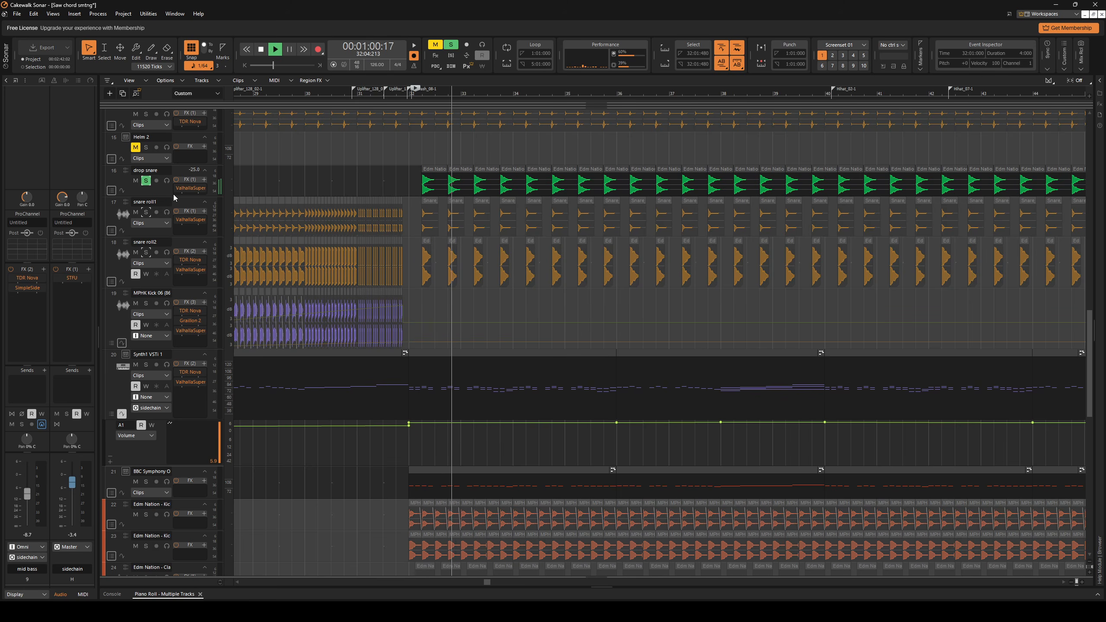
pyautogui.moveTo(175, 196); pyautogui.dragTo(175, 224)
pyautogui.doubleClick(190, 188)
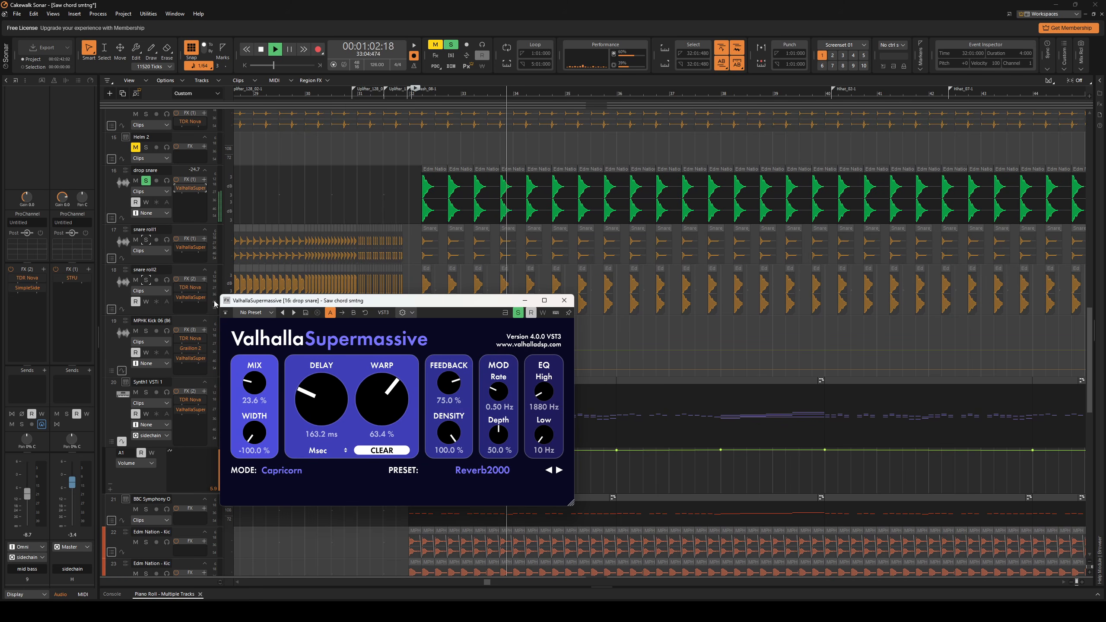
pyautogui.click(564, 301)
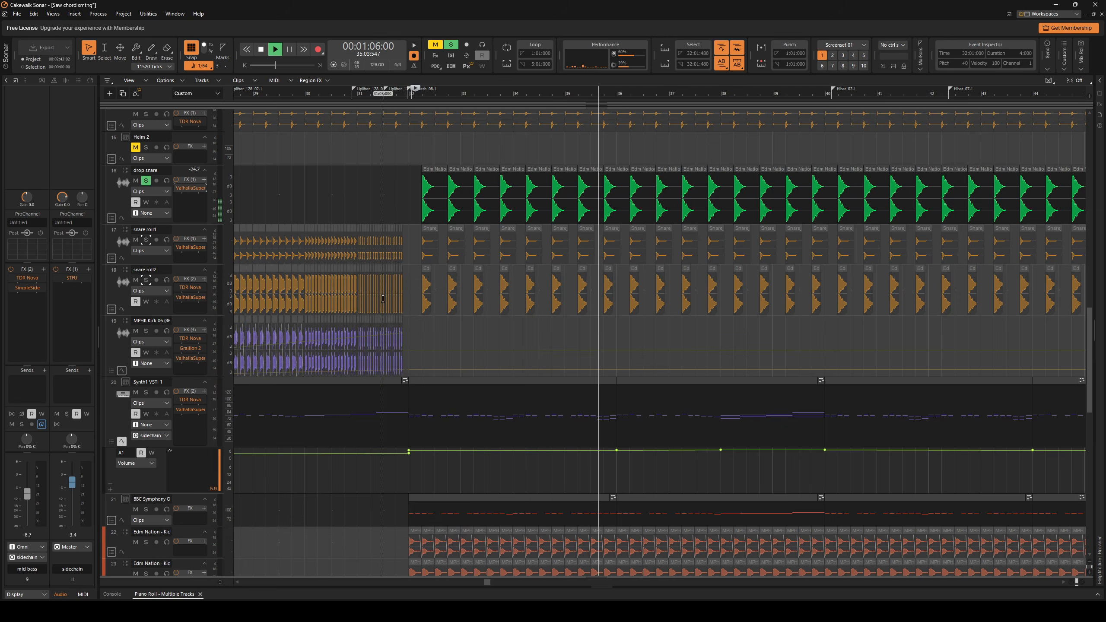
# Audition the snare roll1 and snare roll2 tracks in turn, each soloed from the start of the drop.
pyautogui.click(146, 239)
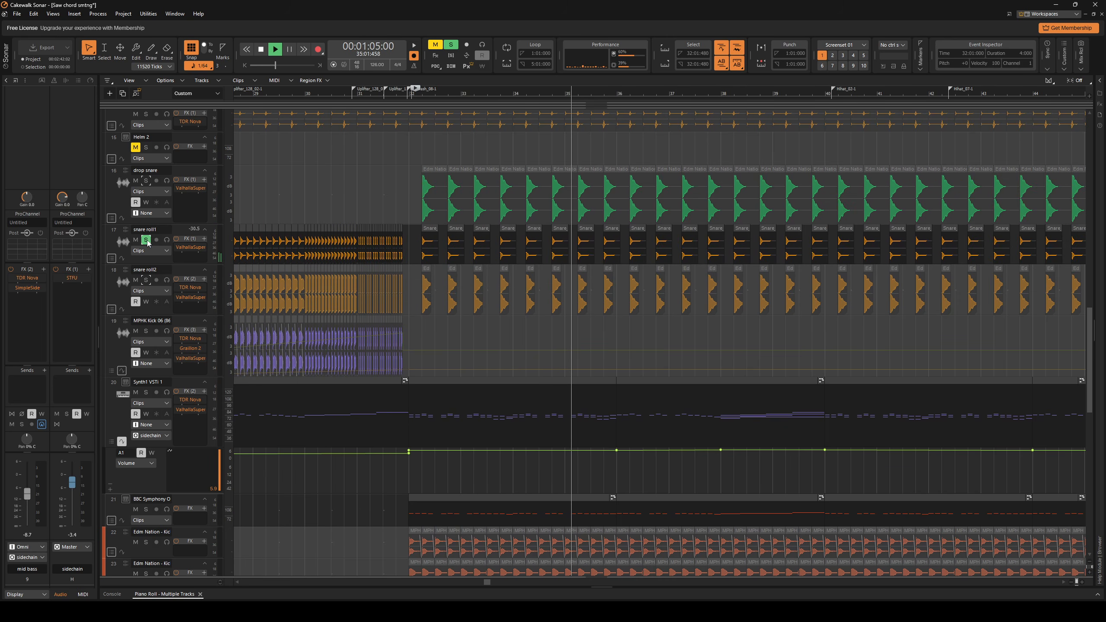
pyautogui.press('space')
pyautogui.press('space')
pyautogui.click(146, 280)
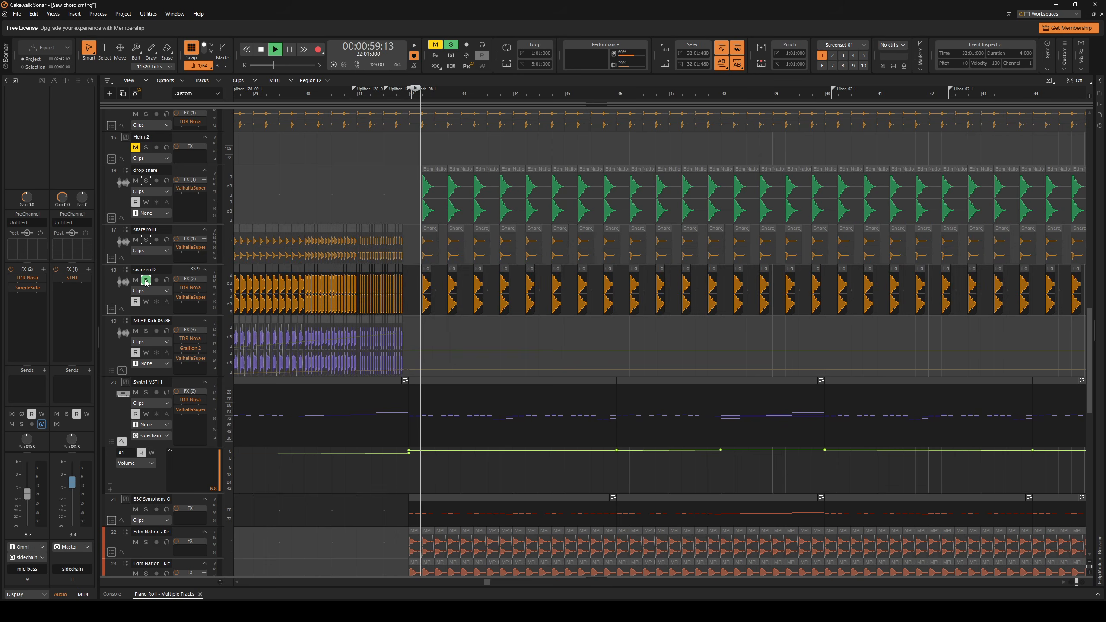
pyautogui.scroll(2, 412, 327)
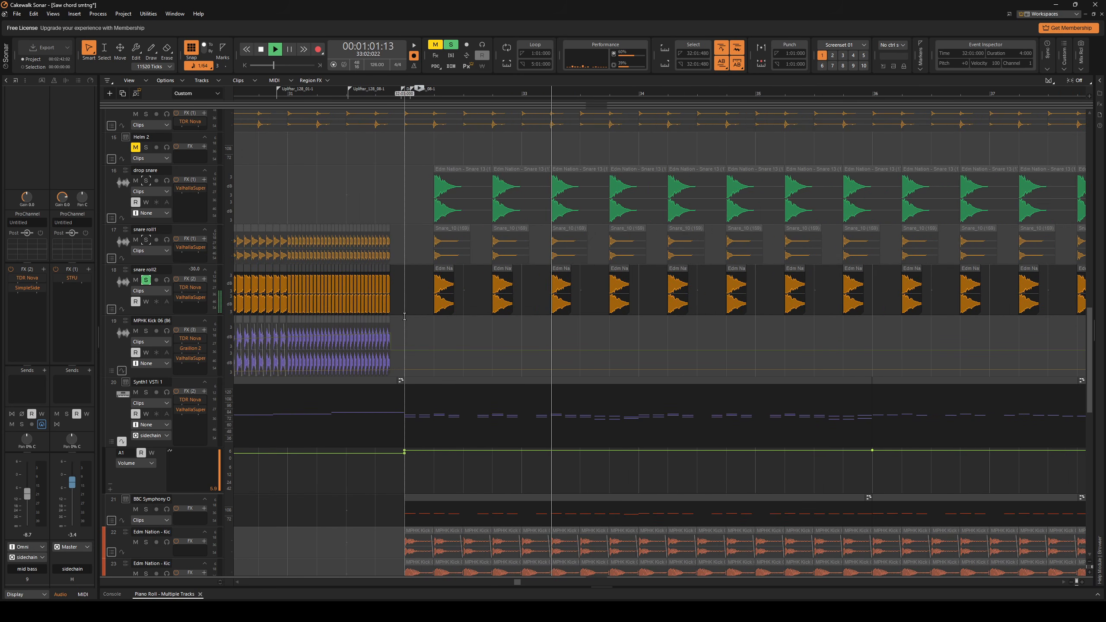
pyautogui.press('space')
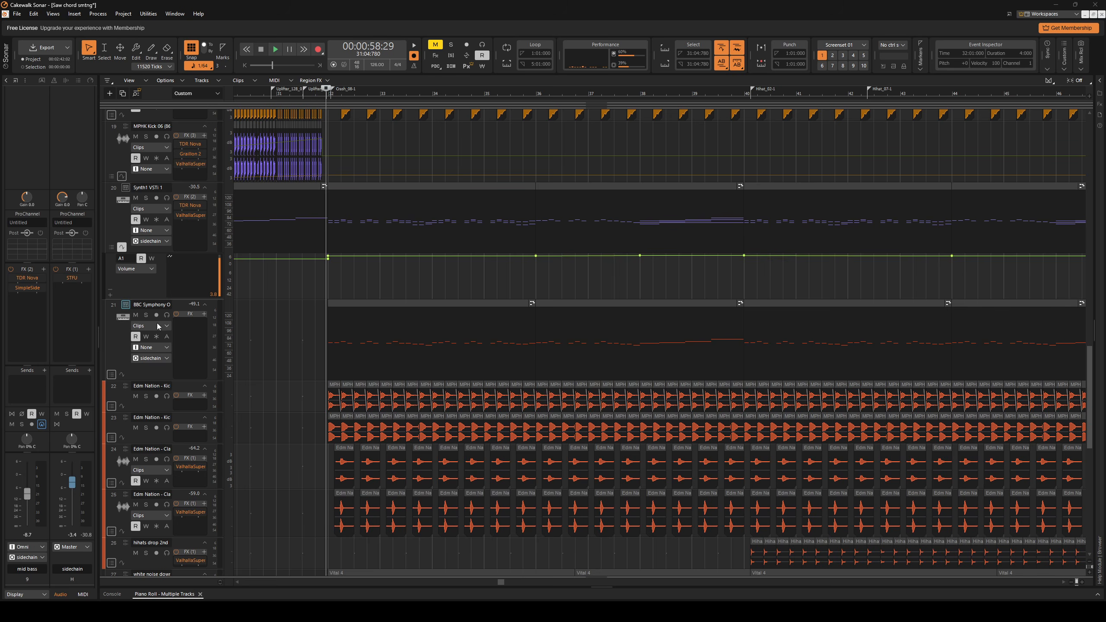
# Play the BBC Symphony Orchestra track below Synth1 VSTi 1 soloed and show its Violins 1 Spiccato instrument.
pyautogui.moveTo(461, 303); pyautogui.dragTo(509, 310)
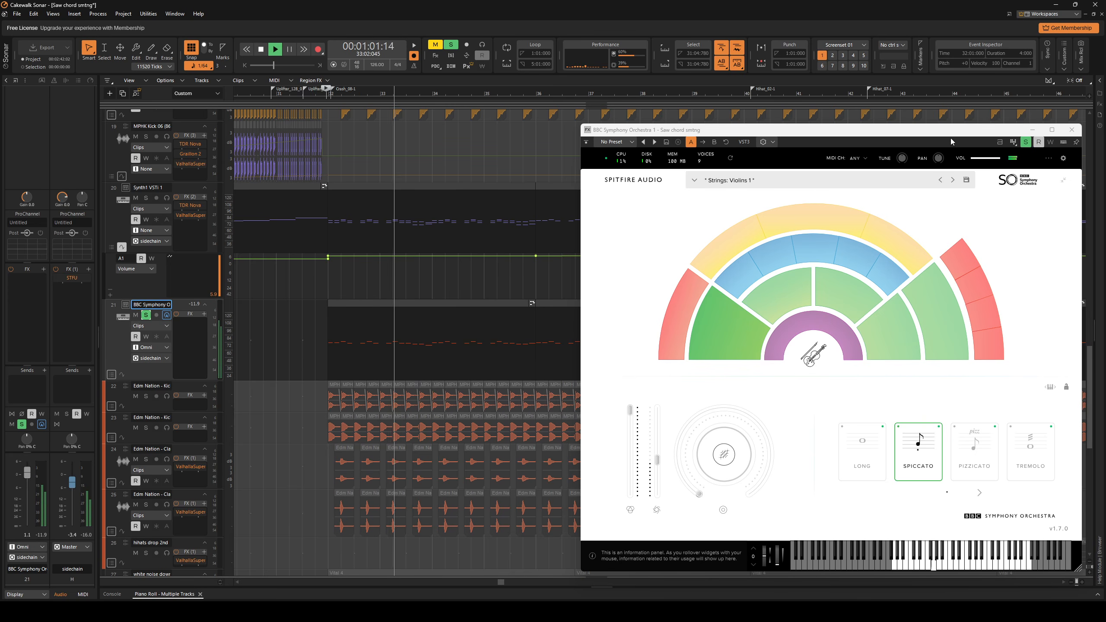
pyautogui.moveTo(950, 133); pyautogui.dragTo(888, 114)
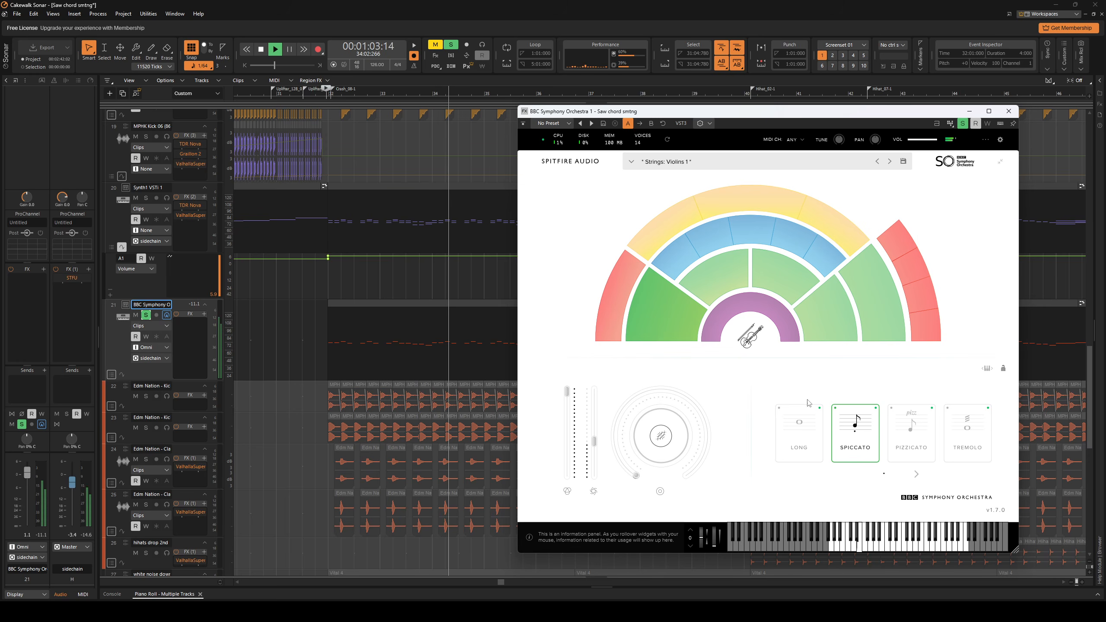
pyautogui.click(1008, 111)
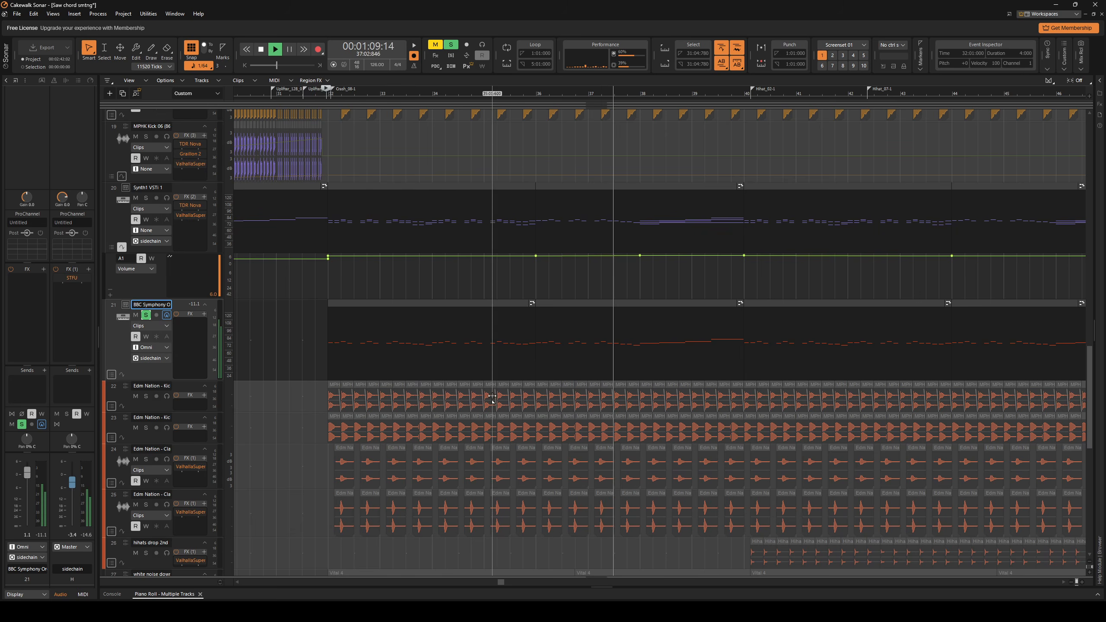
pyautogui.press('space')
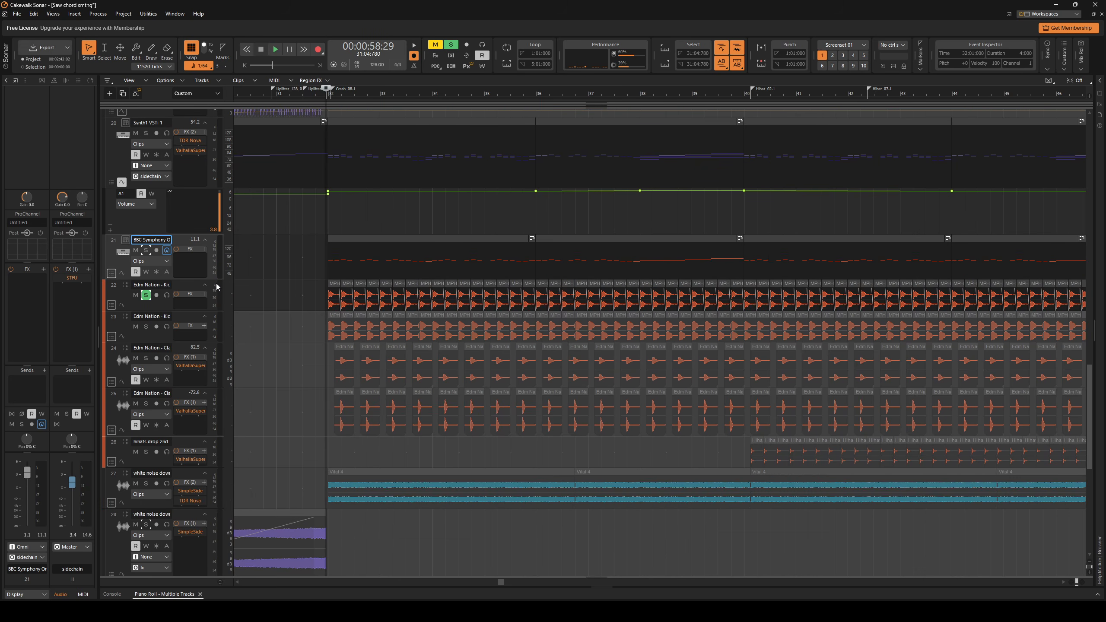
# Audition the first Edm Nation kick track and both Edm Nation clap tracks soloed into the drop, then clear the solo.
pyautogui.press('space')
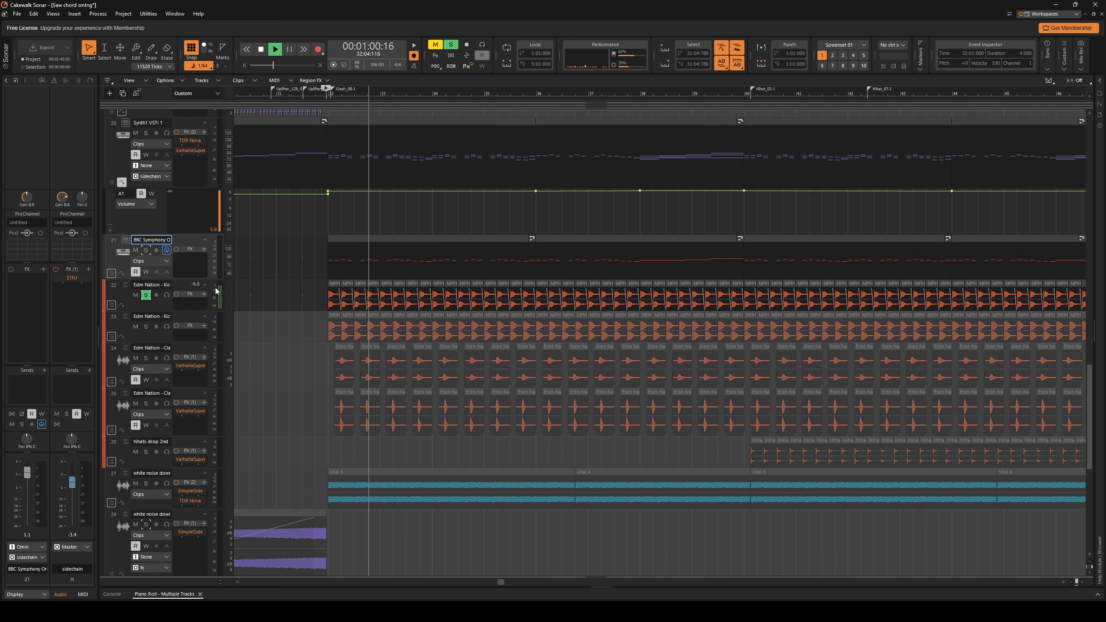
pyautogui.press('space')
pyautogui.press('space')
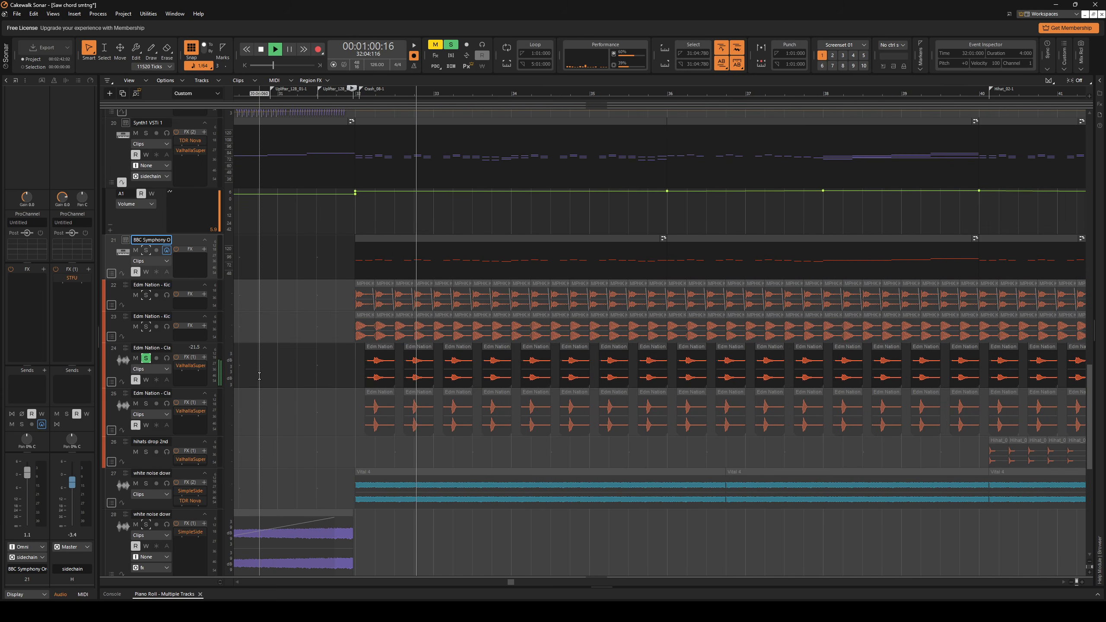
pyautogui.press('space')
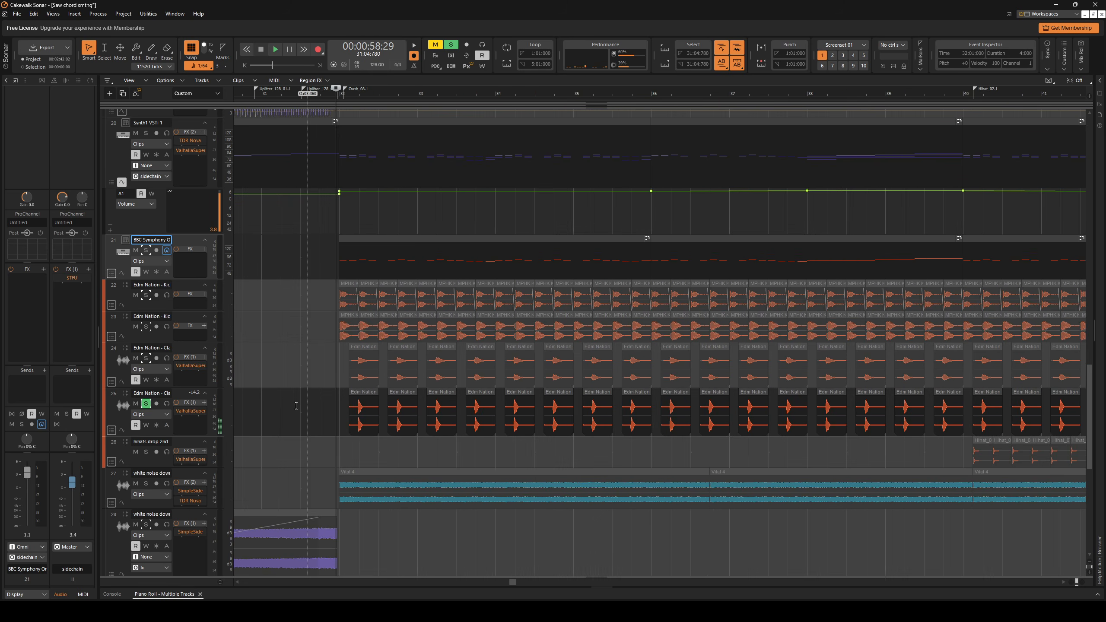
pyautogui.click(146, 403)
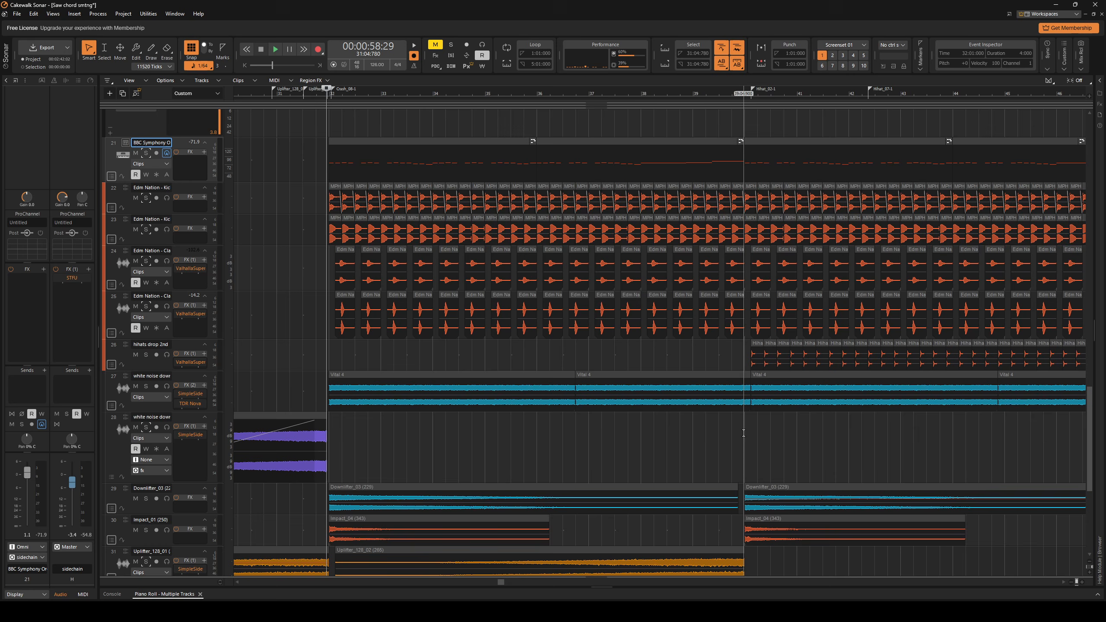
# Play the hihats drop 2nd track soloed from bar 40 and enlarge its lane.
pyautogui.click(744, 432)
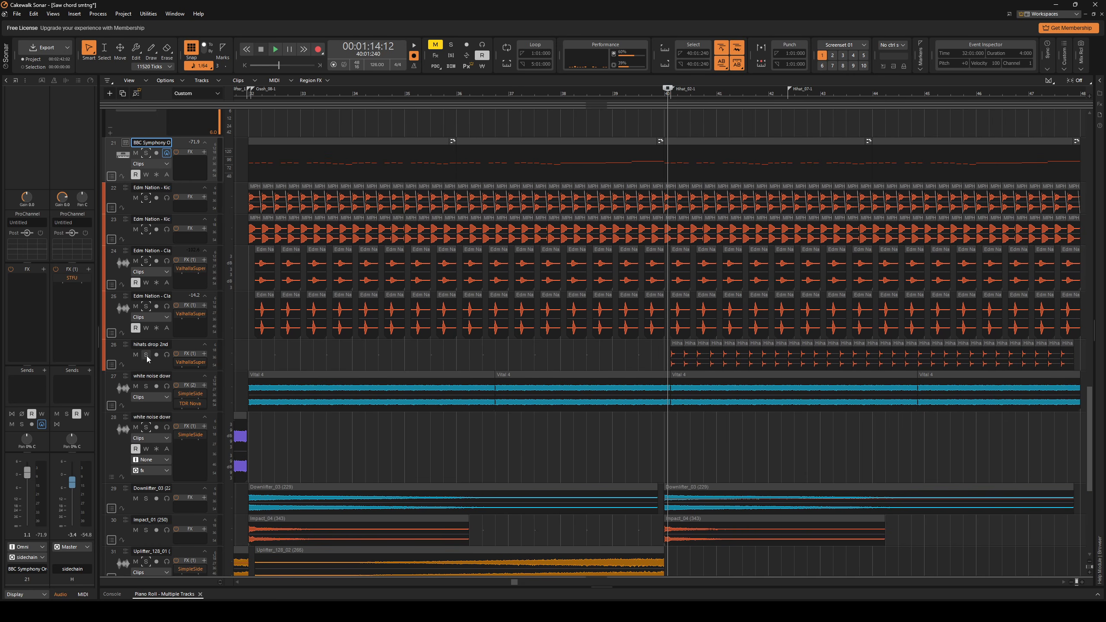
pyautogui.click(146, 356)
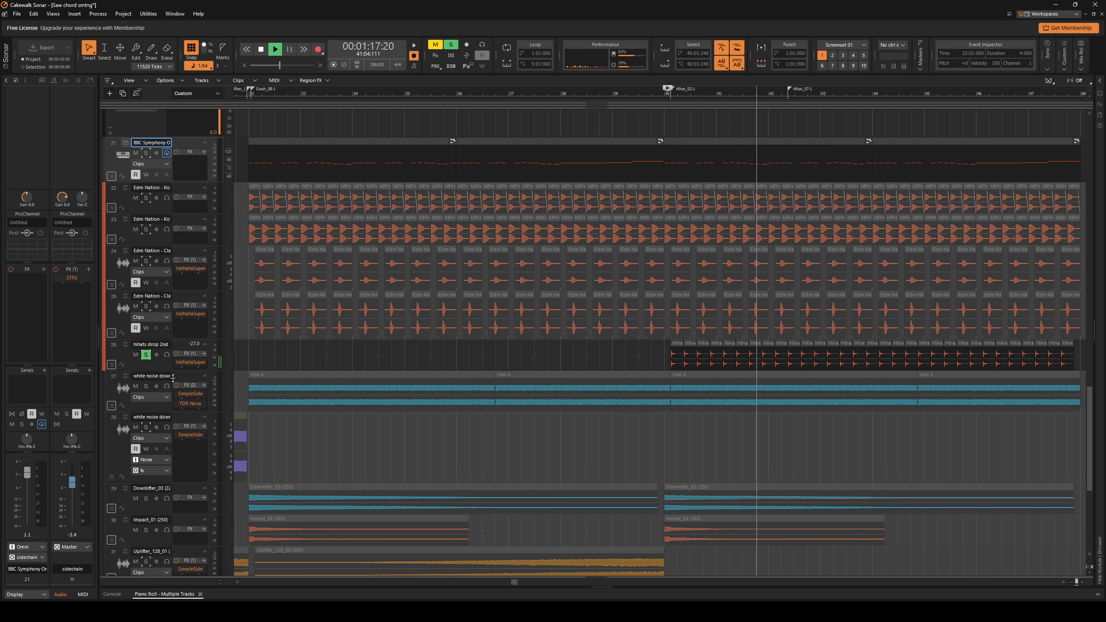
pyautogui.moveTo(174, 369); pyautogui.dragTo(176, 388)
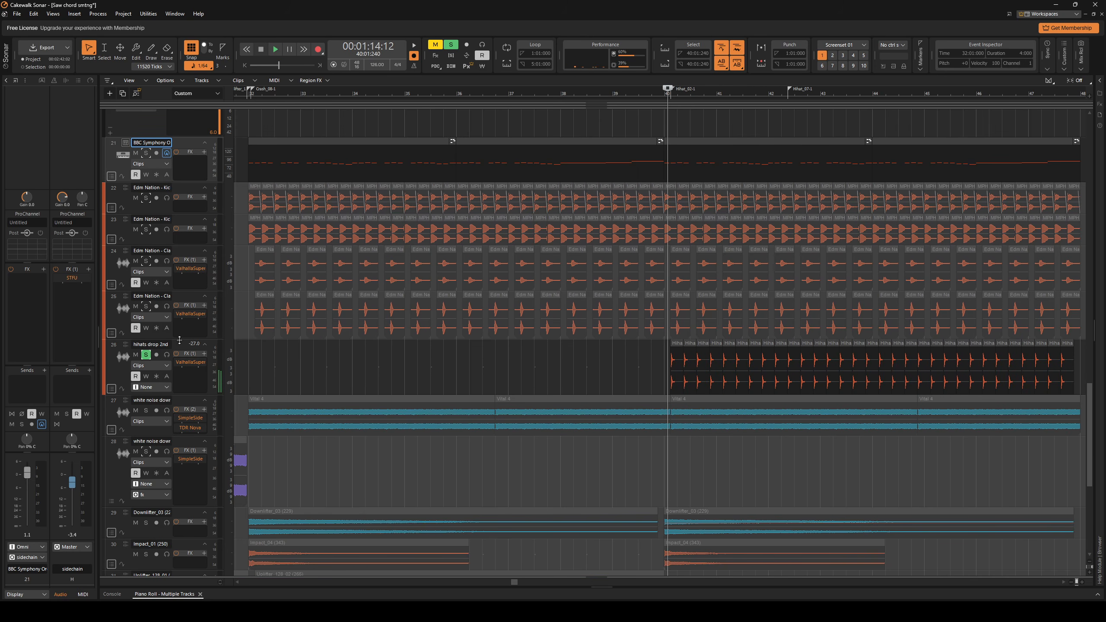
# Play the first white noise down track soloed from just before bar 32 and enlarge its lane.
pyautogui.click(378, 276)
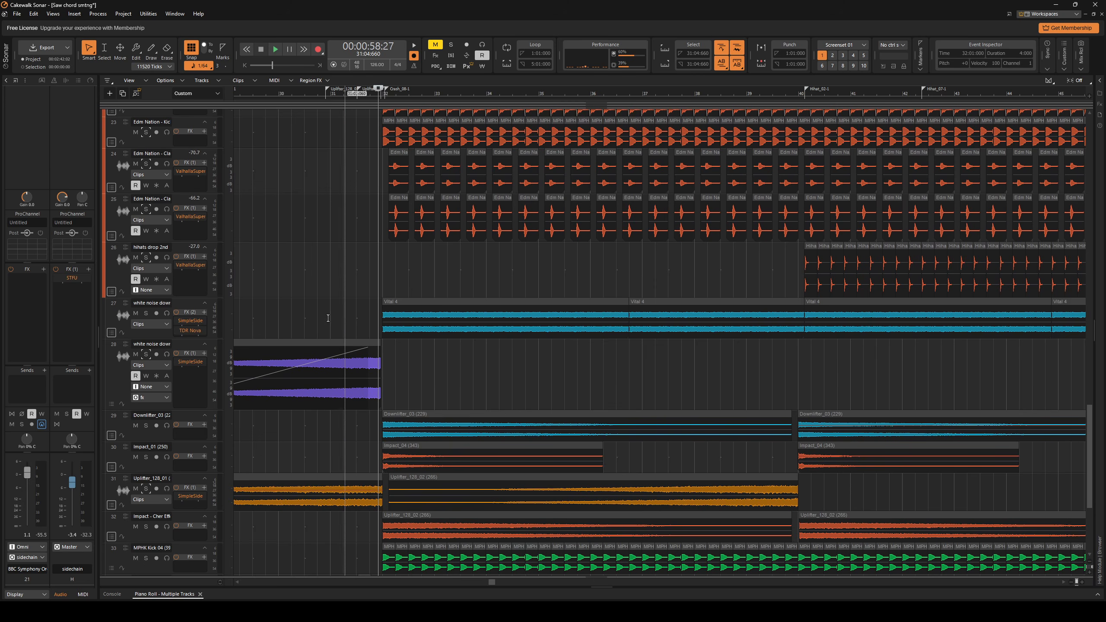
pyautogui.click(149, 313)
pyautogui.press('space')
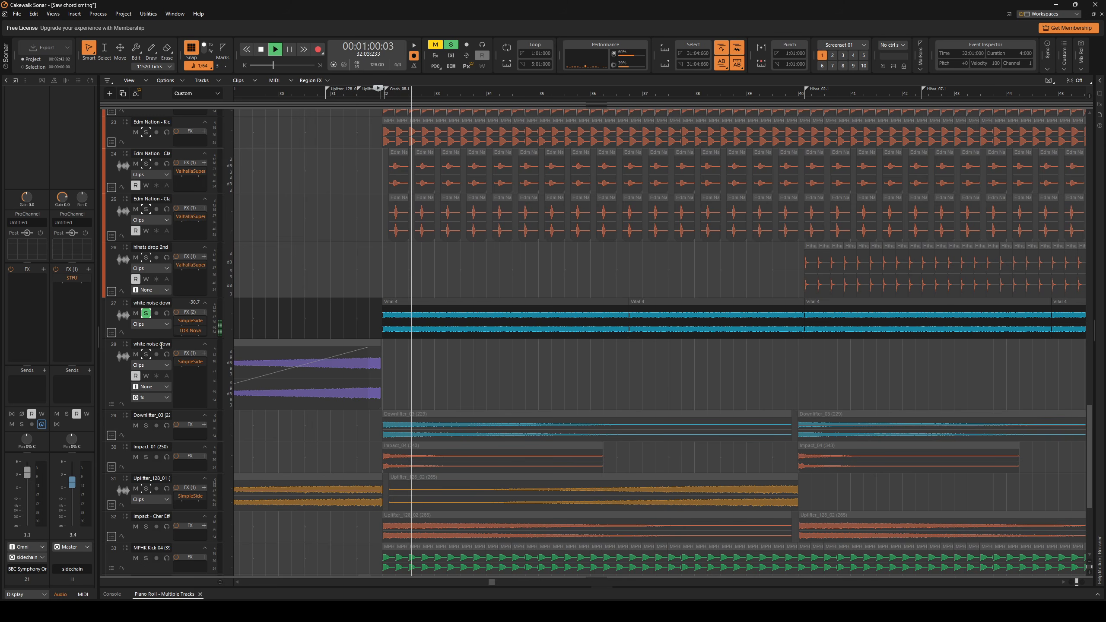
pyautogui.moveTo(161, 339); pyautogui.dragTo(162, 358)
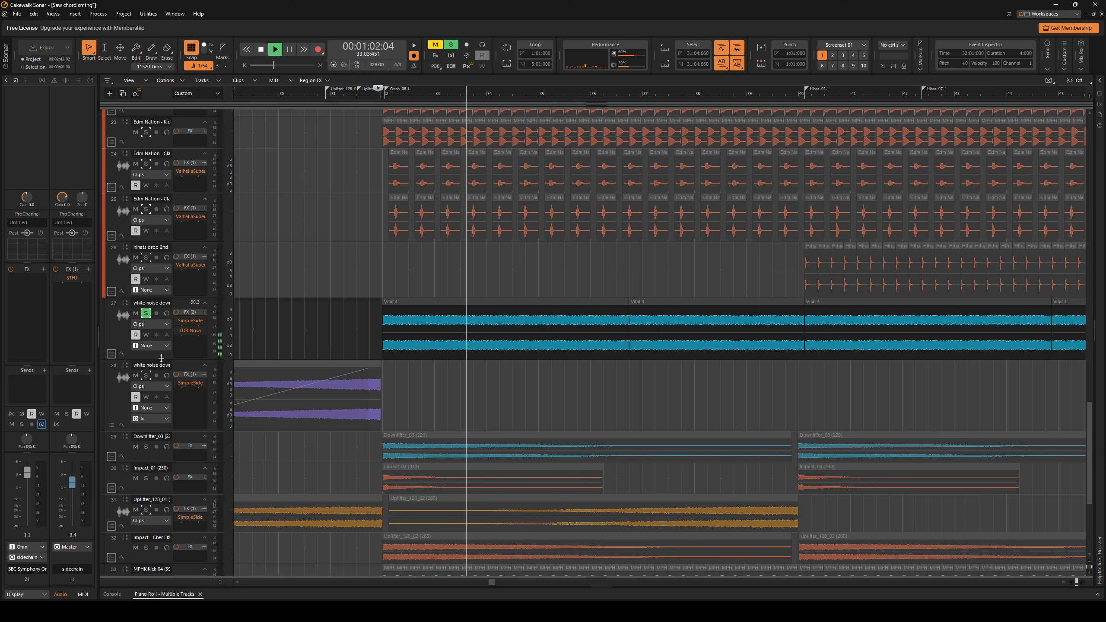
pyautogui.press('space')
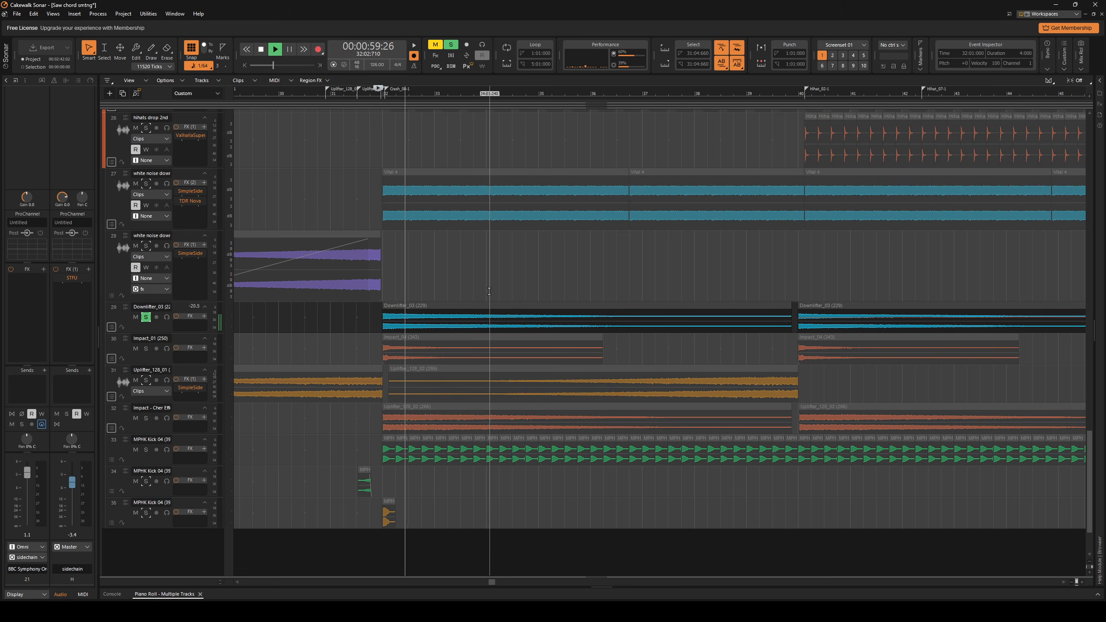
# Audition the Downlifter_03 and Impact_01 tracks in turn, each soloed at the start of the drop.
pyautogui.click(147, 318)
pyautogui.click(146, 349)
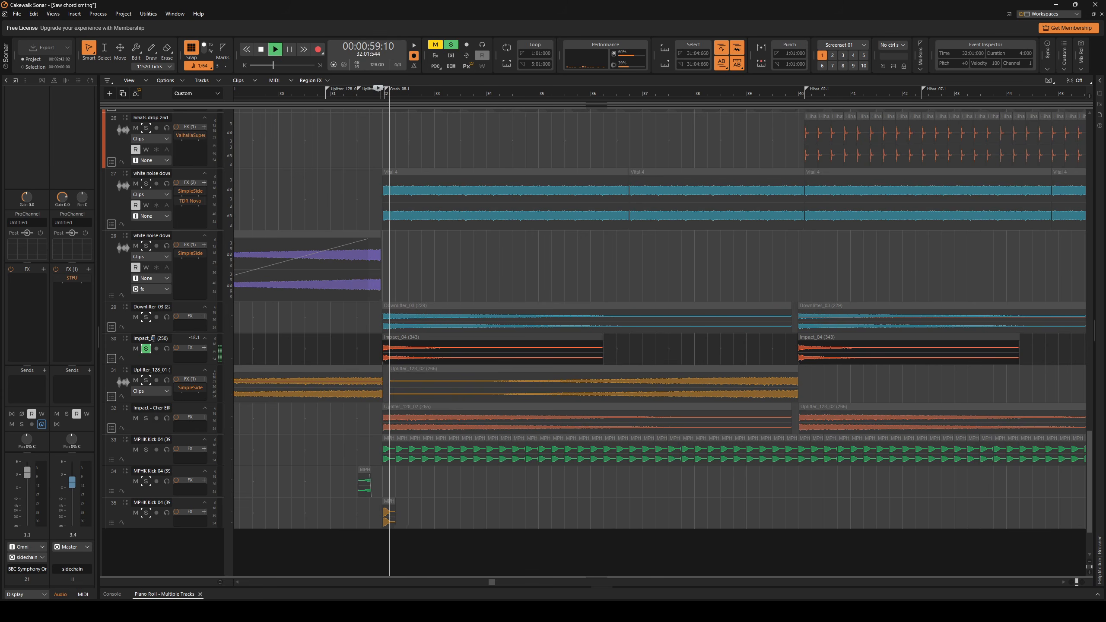
# Audition the Uplifter_128_01 track soloed through the drop, then clear its solo.
pyautogui.press('space')
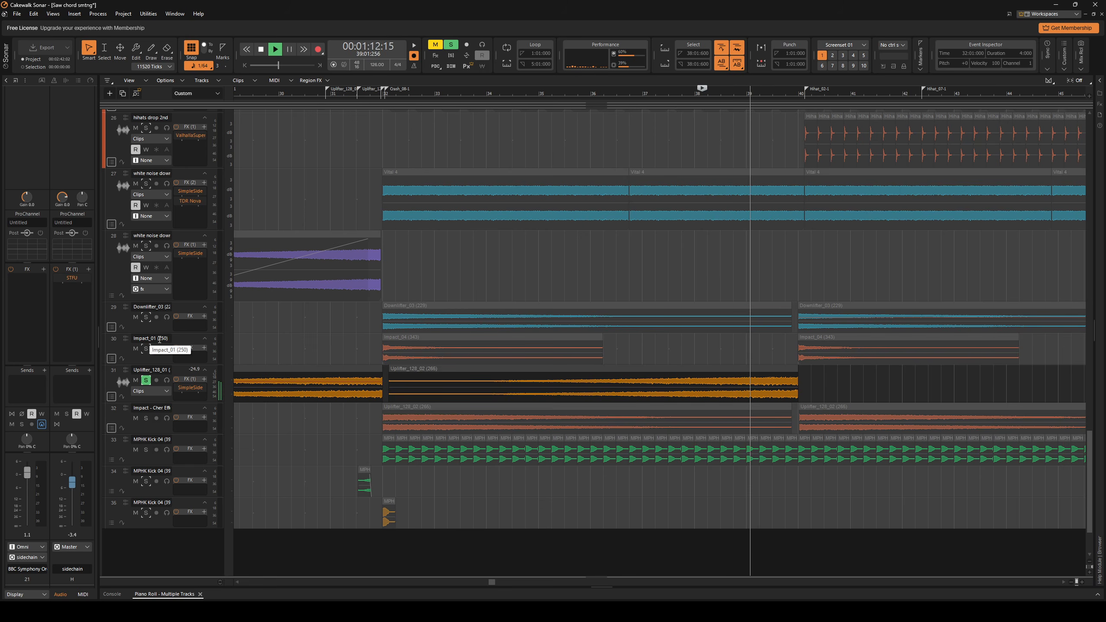
pyautogui.press('space')
pyautogui.click(146, 380)
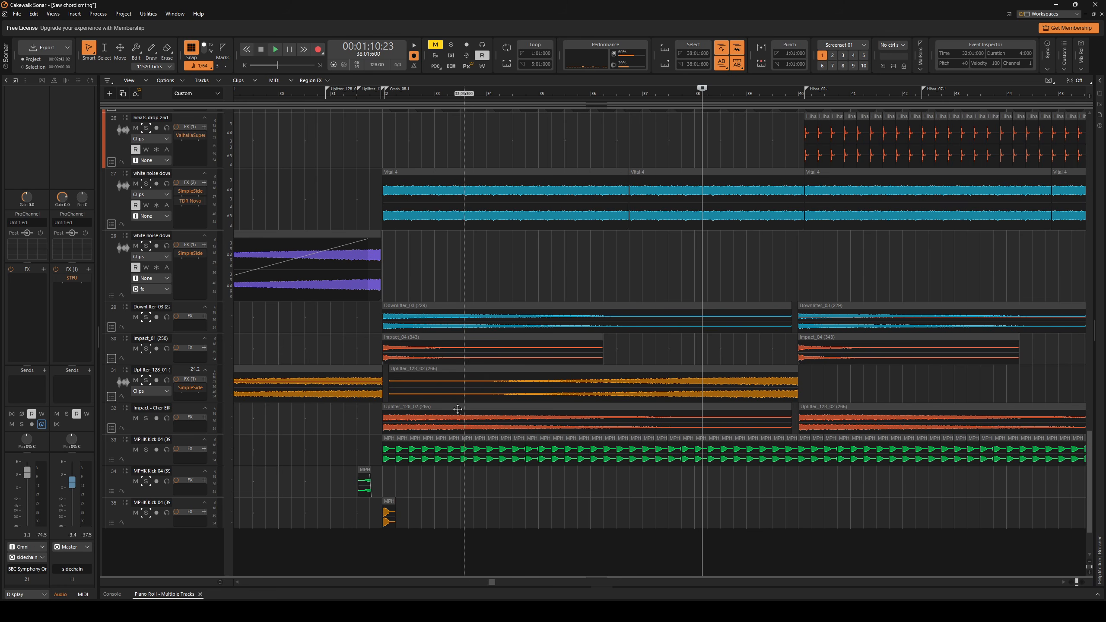
# Play the first MPHK Kick 04 track soloed from just before bar 32.
pyautogui.scroll(-3, 137, 378)
pyautogui.click(146, 384)
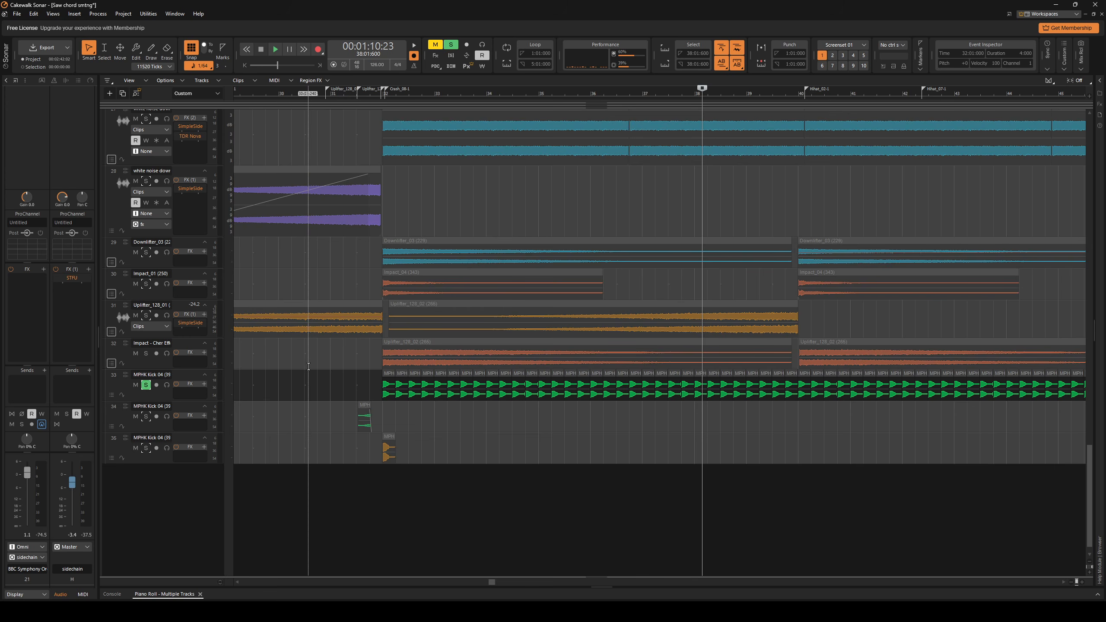
pyautogui.click(371, 92)
pyautogui.press('space')
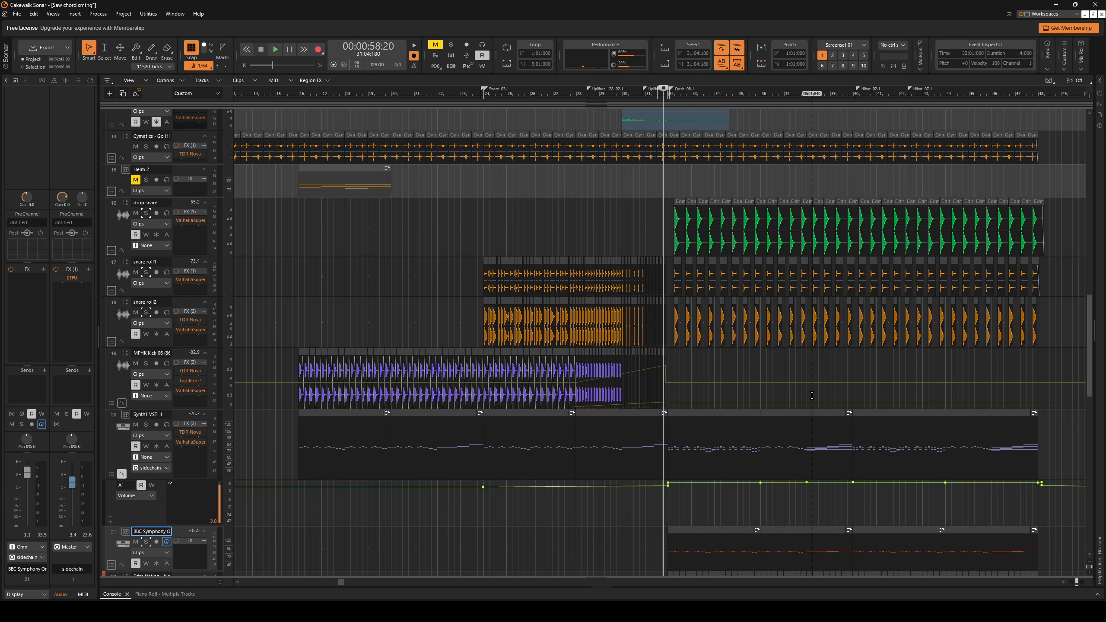
# Glance at the piano roll, then open the console, enlarge its bus section and insert a new stereo bus.
pyautogui.click(158, 596)
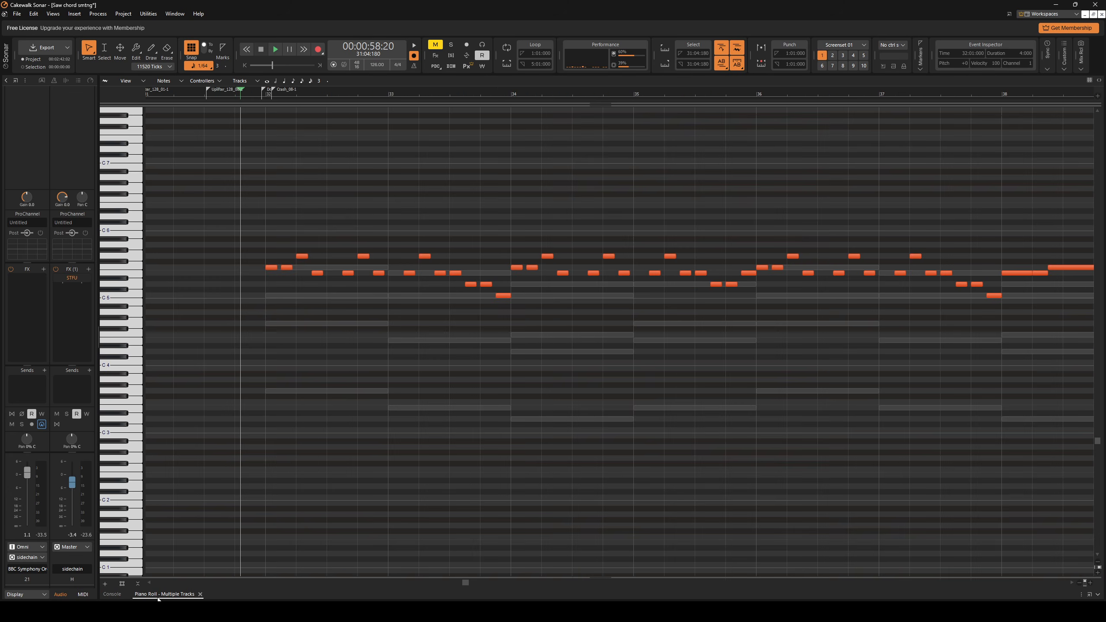
pyautogui.click(112, 597)
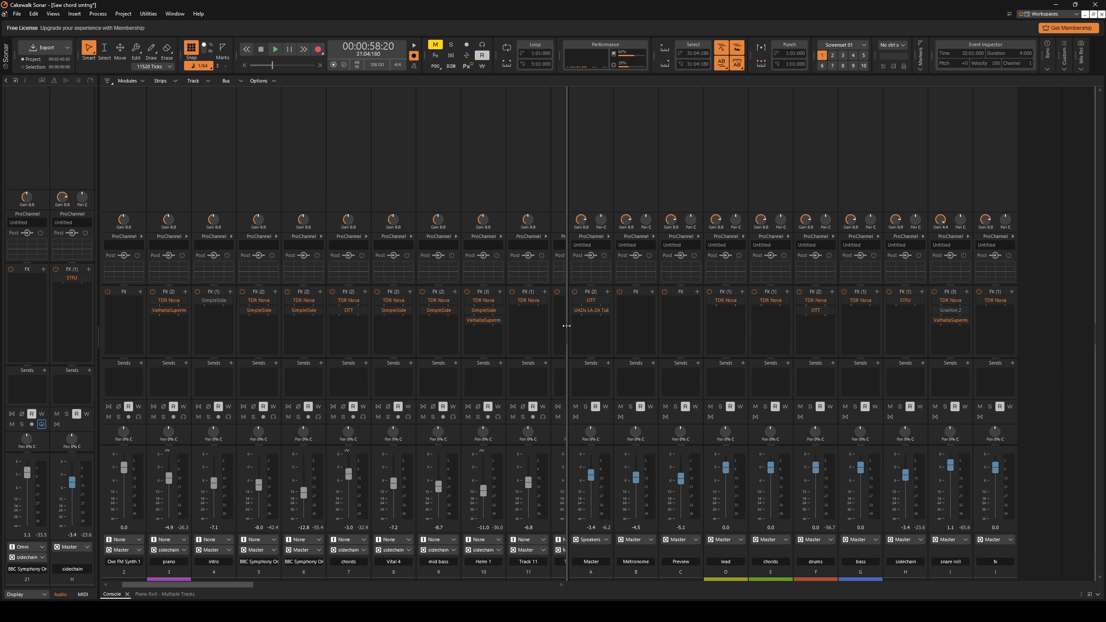
pyautogui.moveTo(565, 326); pyautogui.dragTo(462, 326)
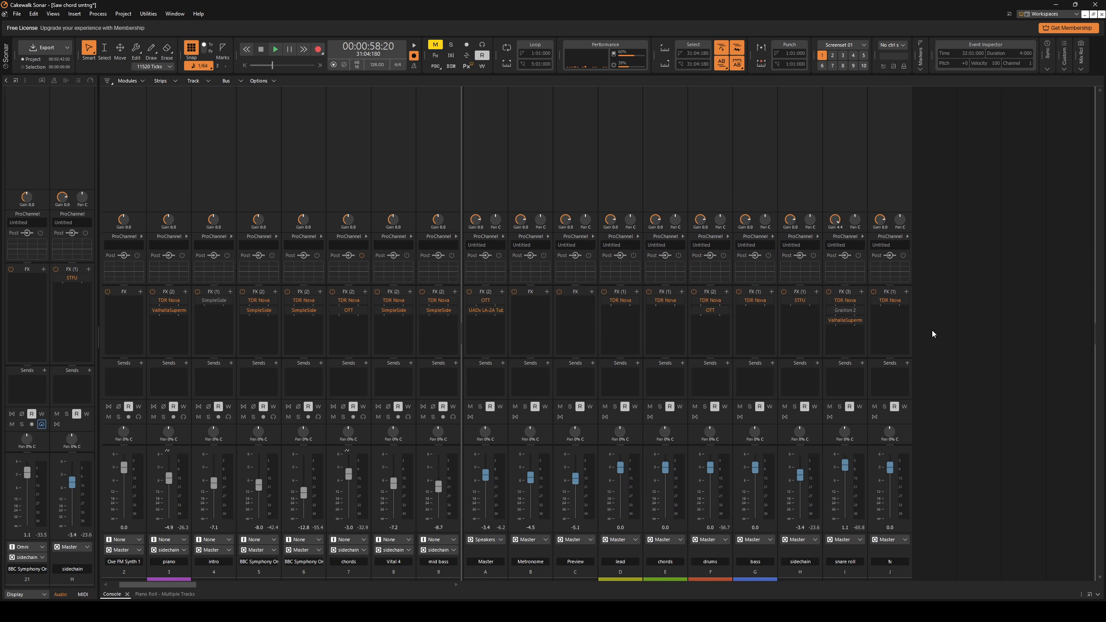
pyautogui.rightClick(936, 358)
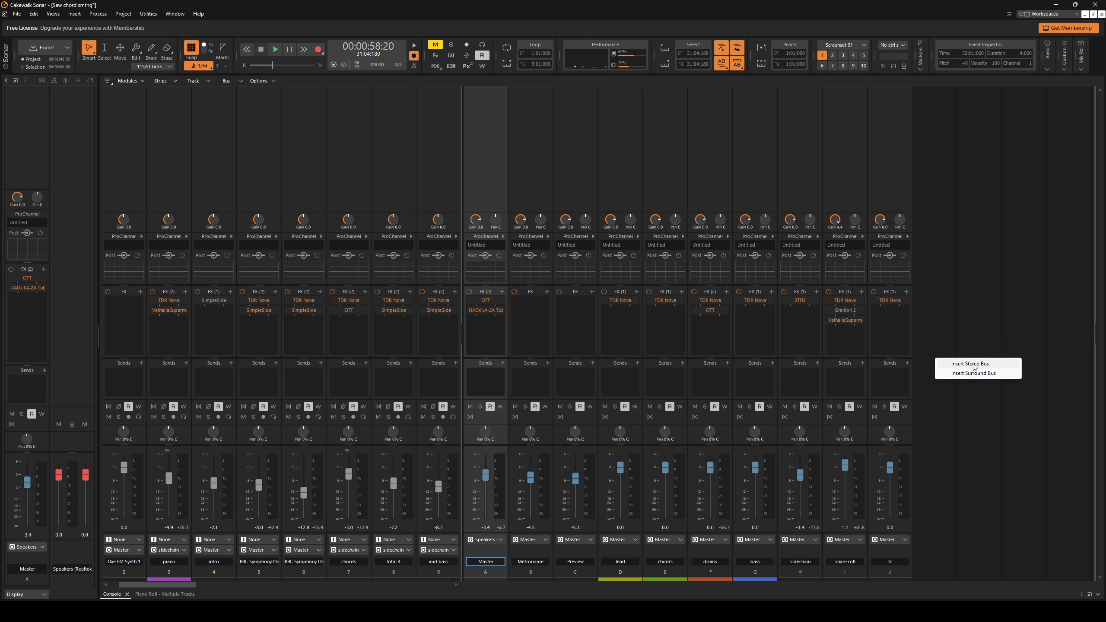
pyautogui.click(972, 364)
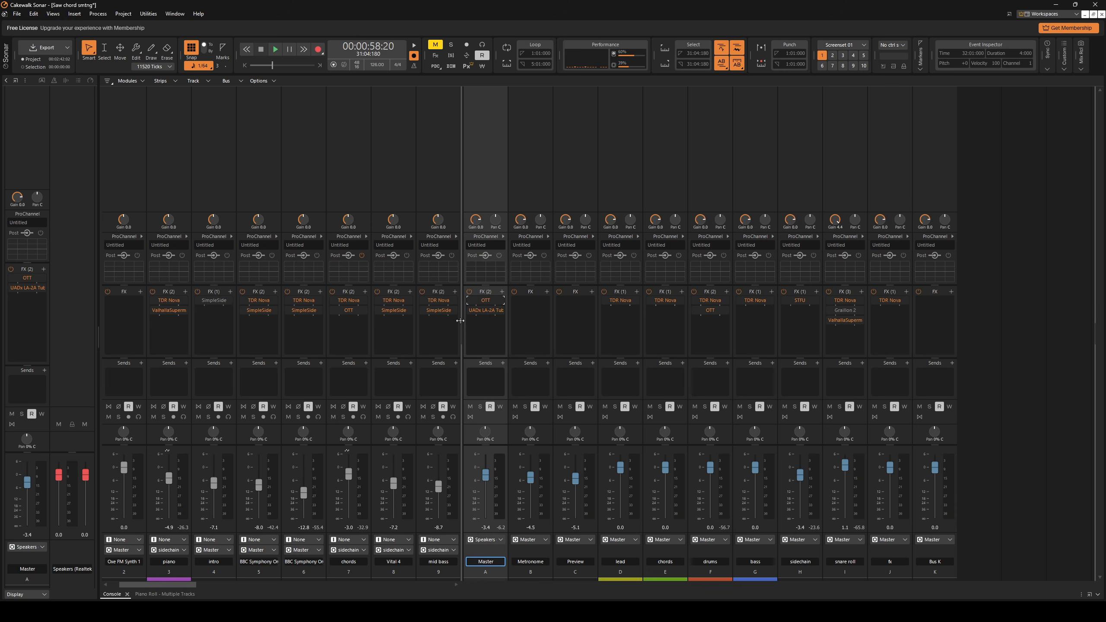
# Widen the console's track section and bring the drop snare and snare roll strips into view.
pyautogui.press('d')
pyautogui.scroll(-2, 379, 403)
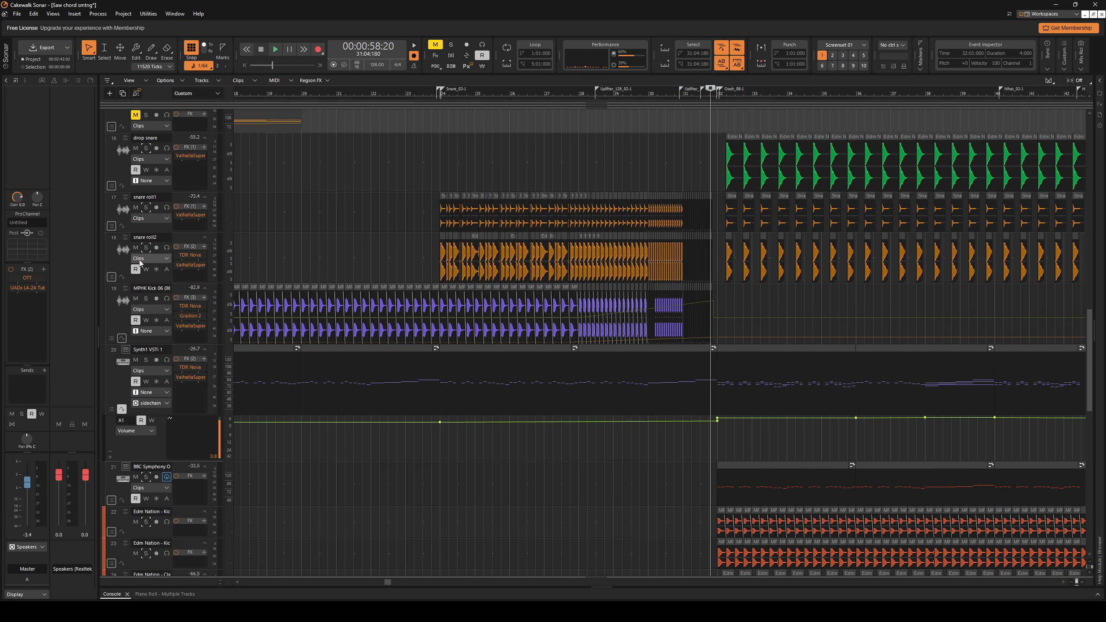
pyautogui.press('d')
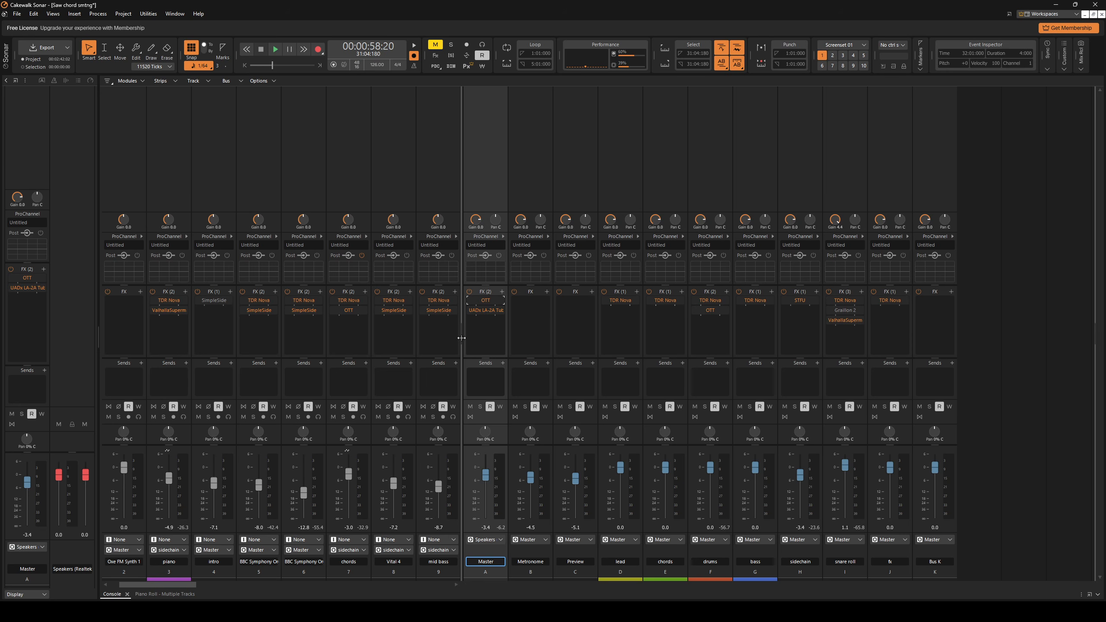
pyautogui.moveTo(461, 338); pyautogui.dragTo(508, 338)
pyautogui.press('d')
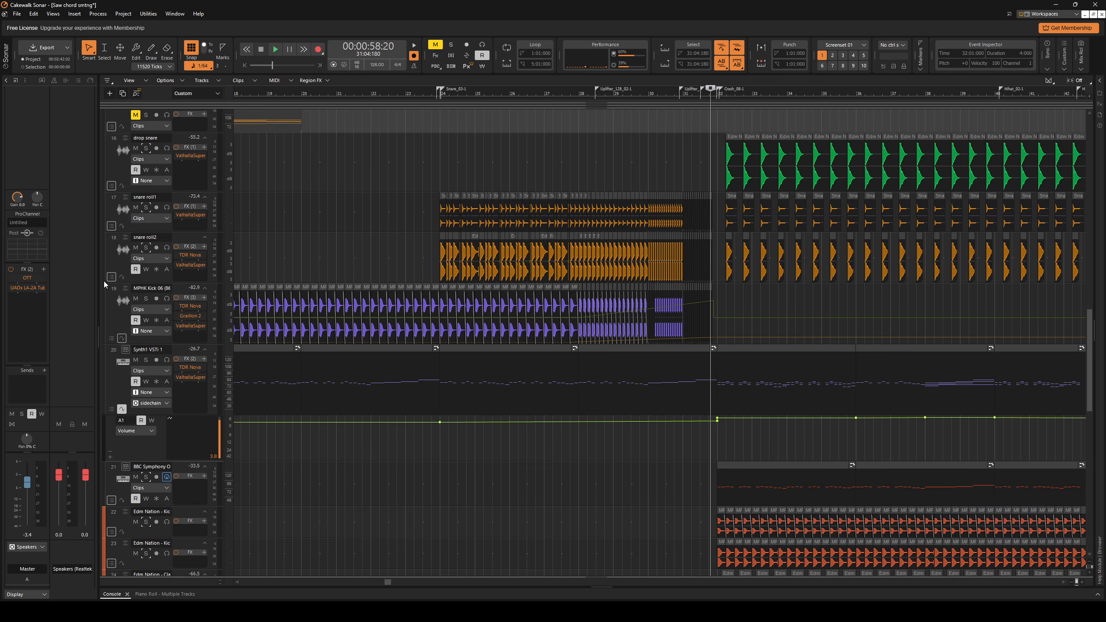
pyautogui.press('d')
pyautogui.moveTo(237, 585); pyautogui.dragTo(325, 589)
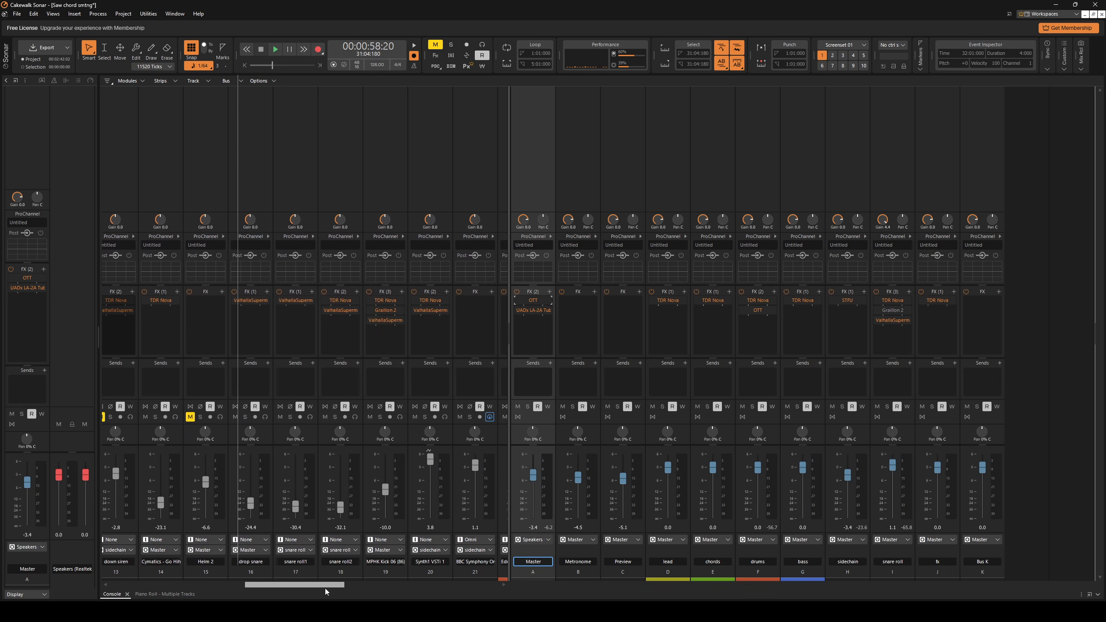
# Examine the snare roll1 track's output routing and the TDR Nova equaliser on the snare roll bus.
pyautogui.click(302, 550)
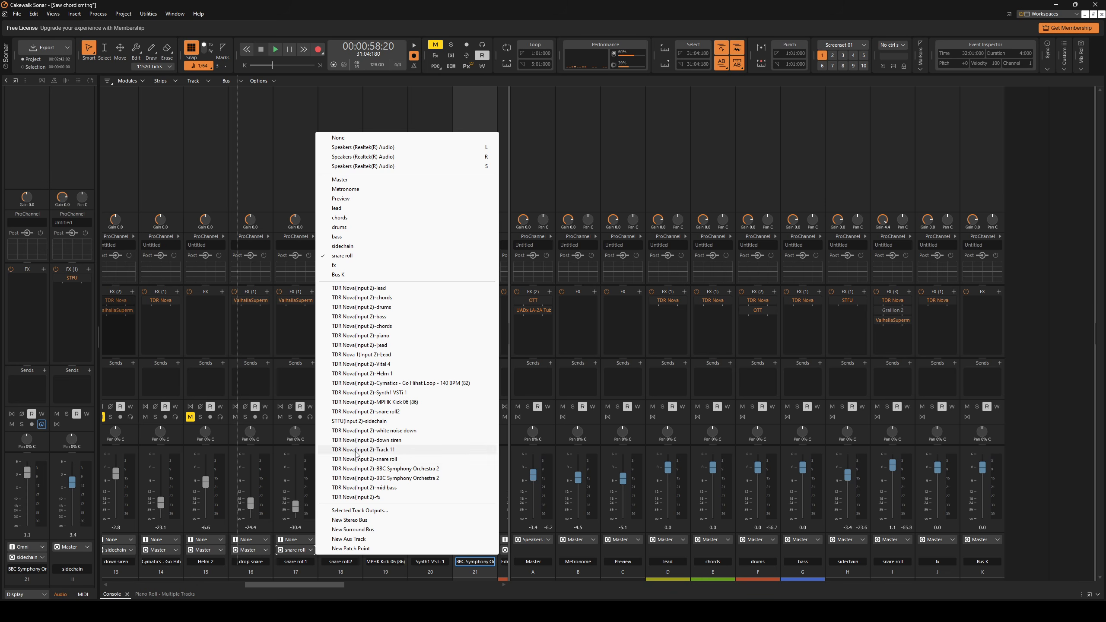
pyautogui.click(355, 257)
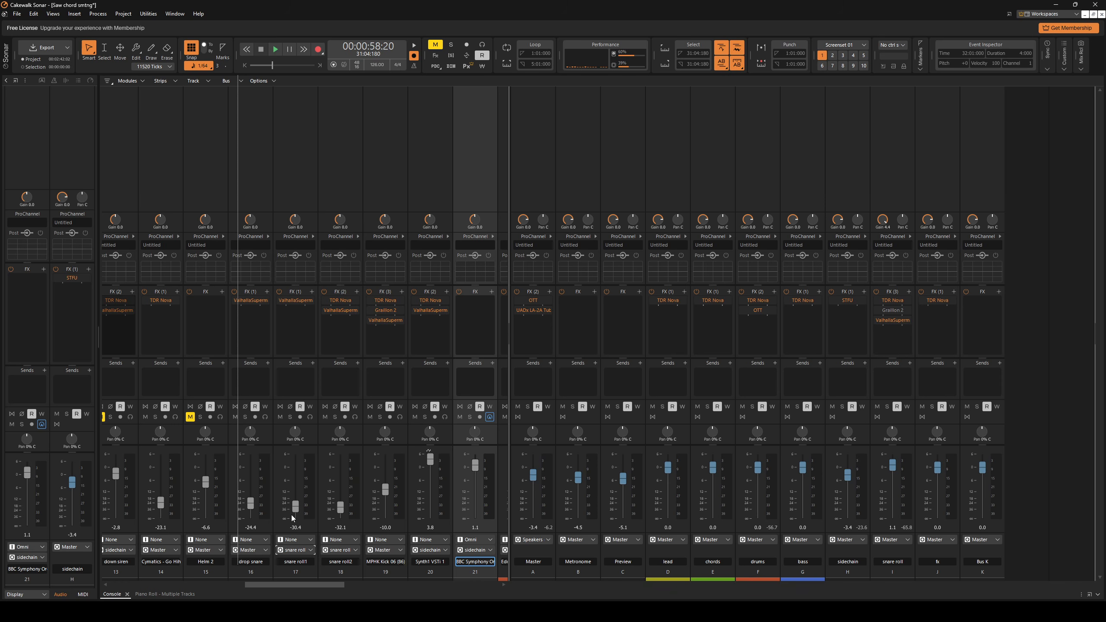
pyautogui.click(297, 551)
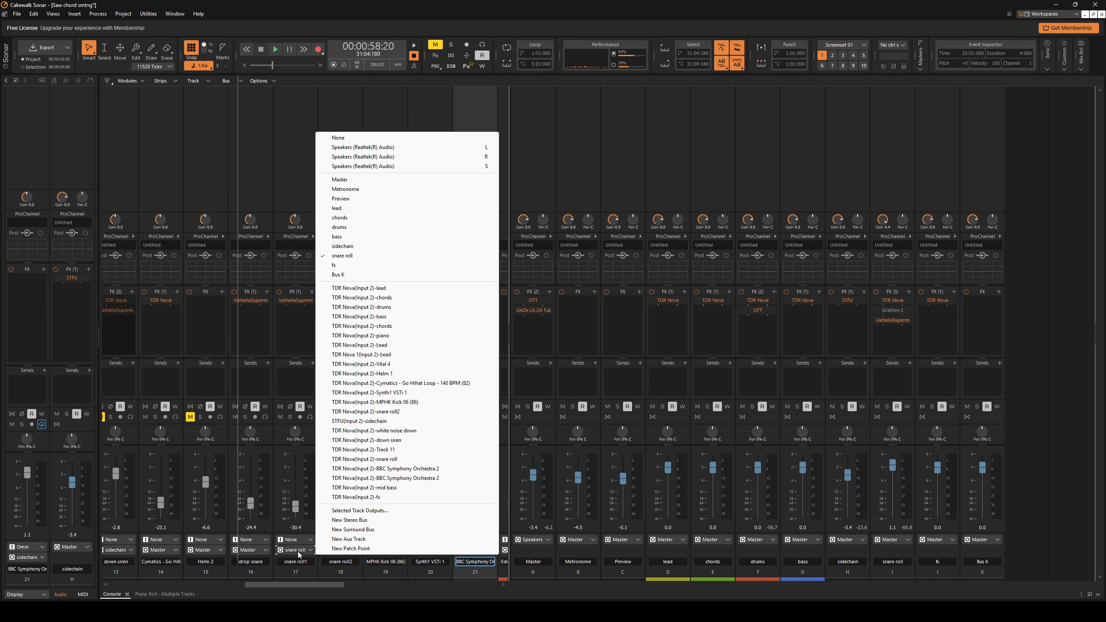
pyautogui.click(297, 585)
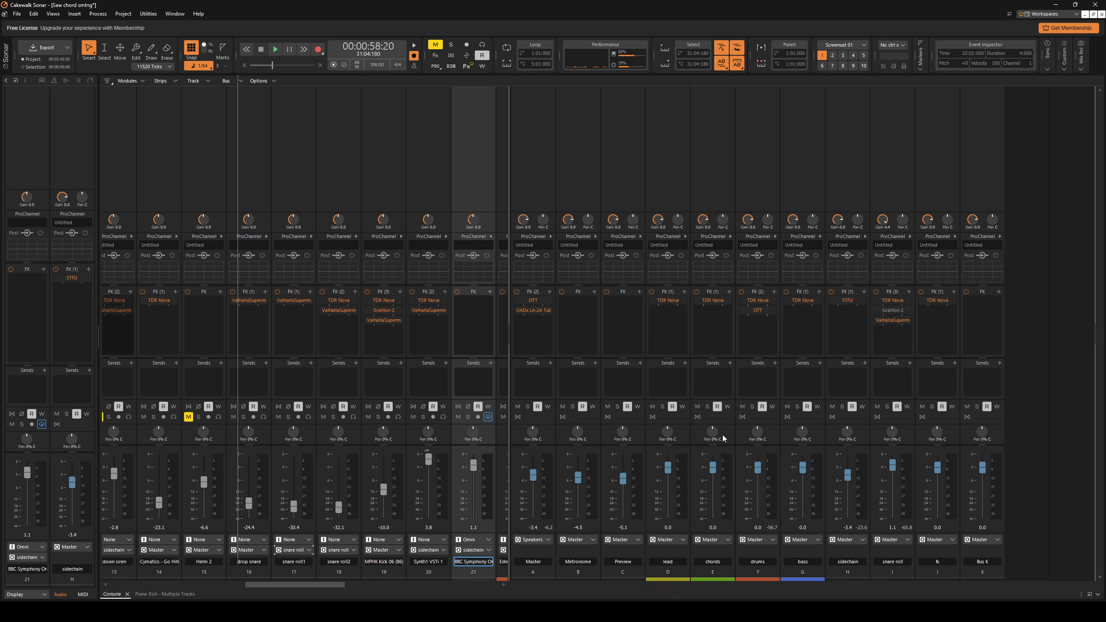
pyautogui.doubleClick(888, 299)
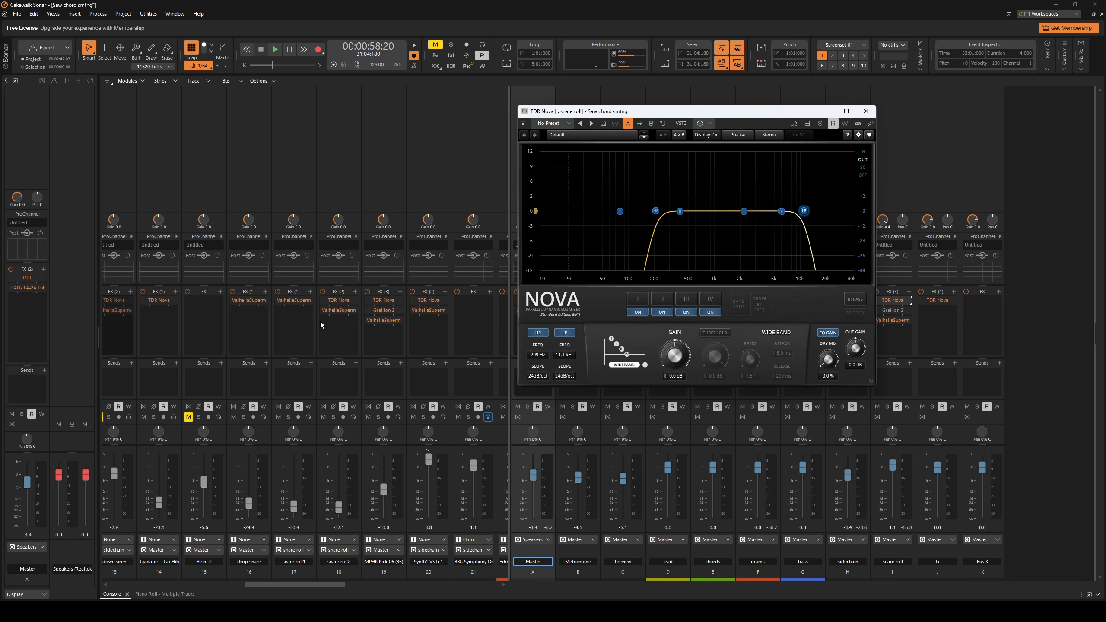
pyautogui.click(866, 110)
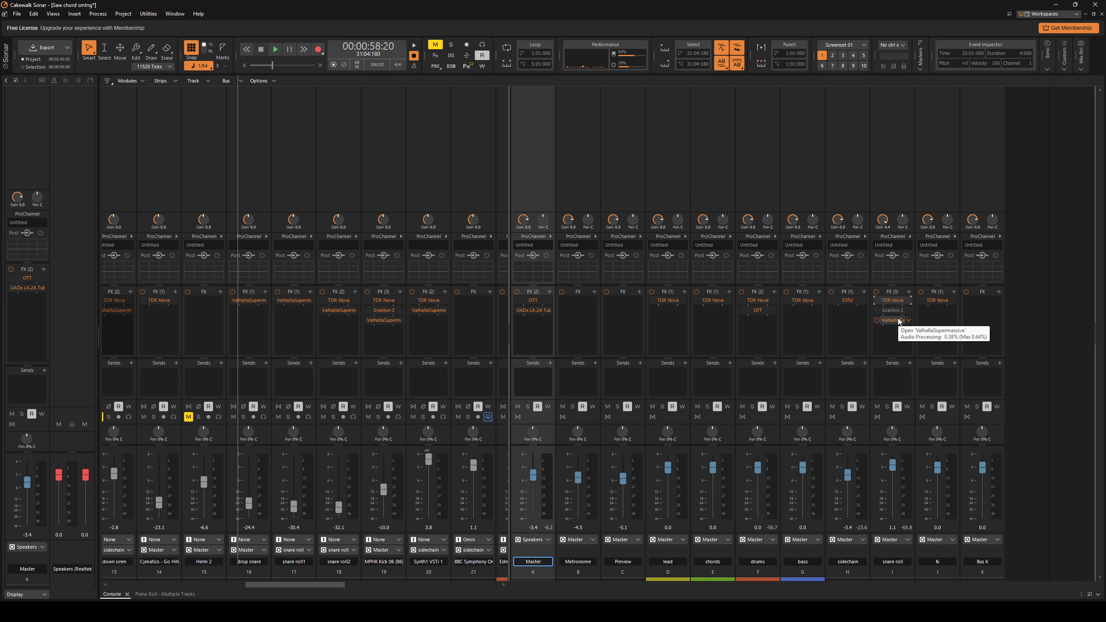
# Try to route the drop snare, snare roll1, snare roll2, MPHK Kick 06 and Synth1 VSTi 1 tracks together to Bus K.
pyautogui.hscroll(1, 338, 490)
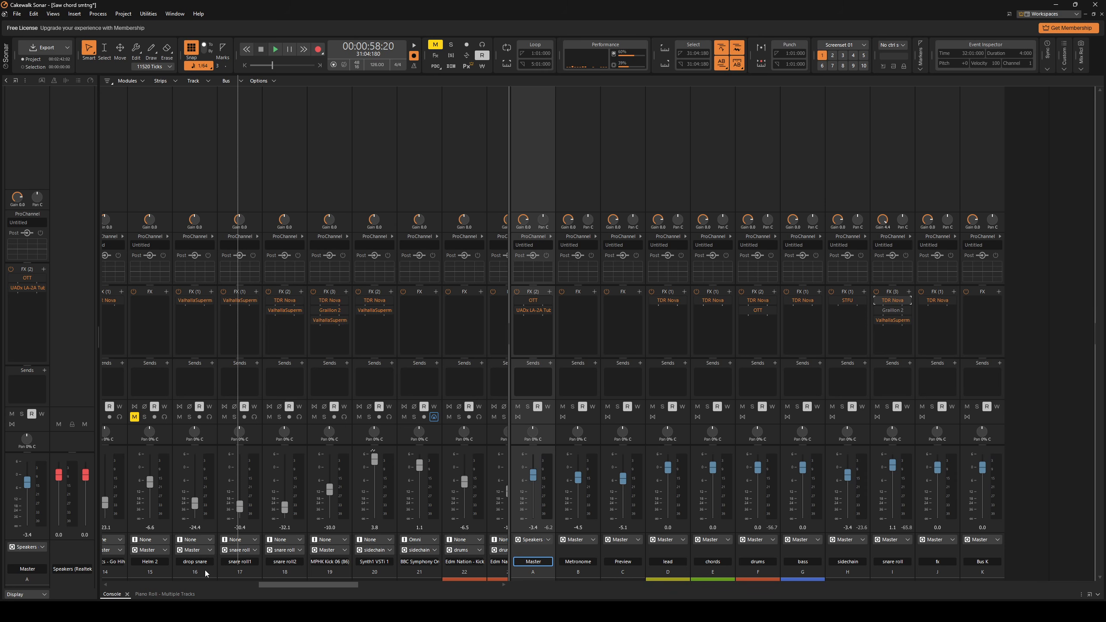
pyautogui.click(195, 573)
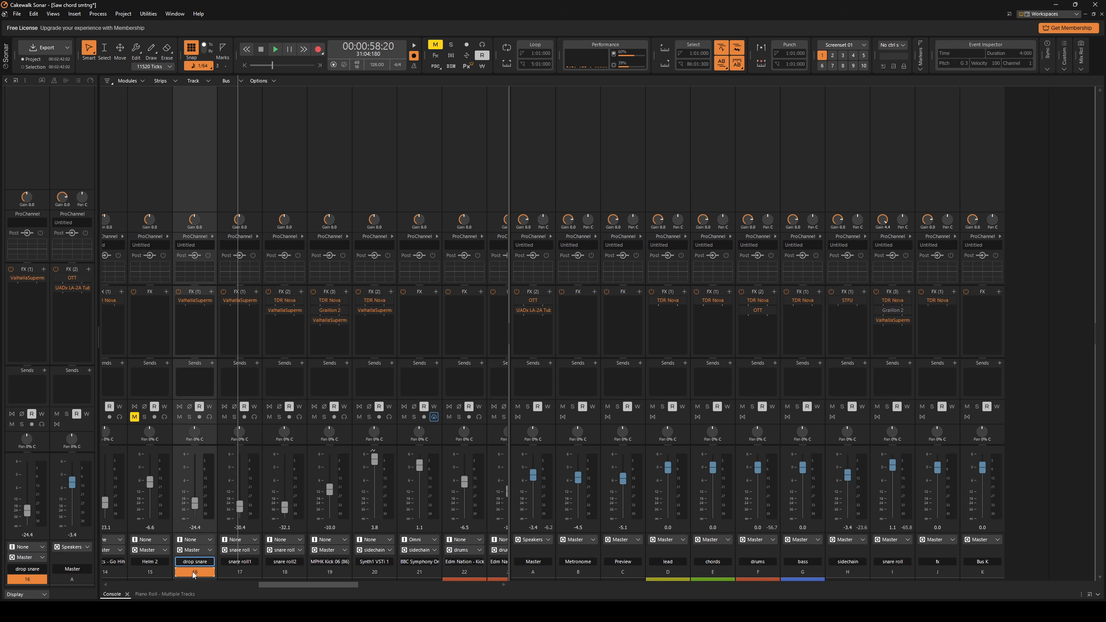
pyautogui.moveTo(192, 572); pyautogui.dragTo(377, 572)
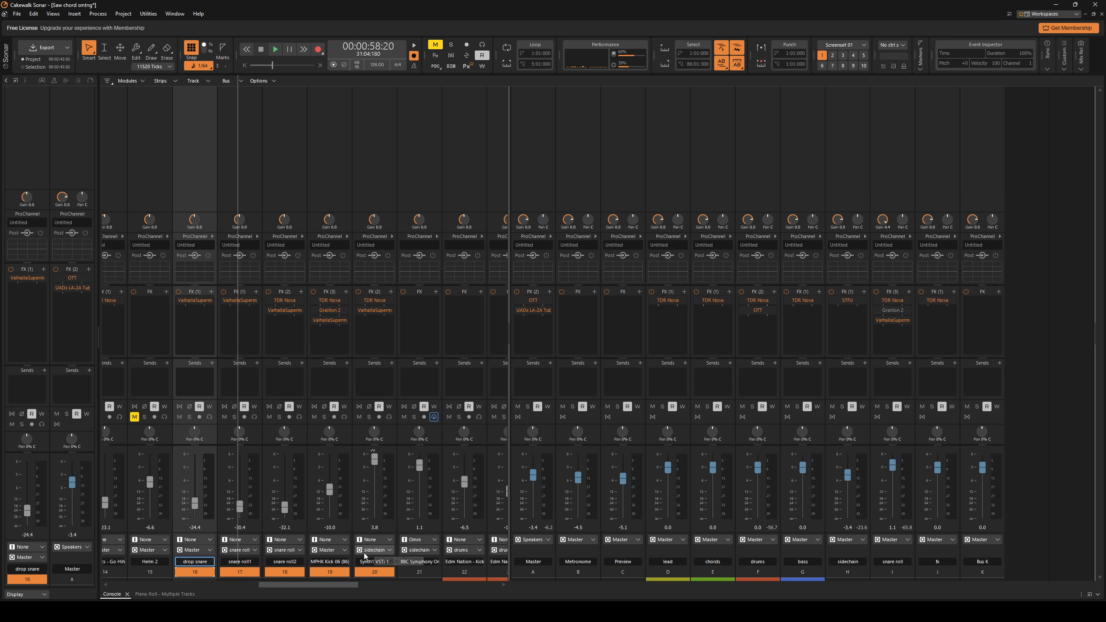
pyautogui.click(368, 550)
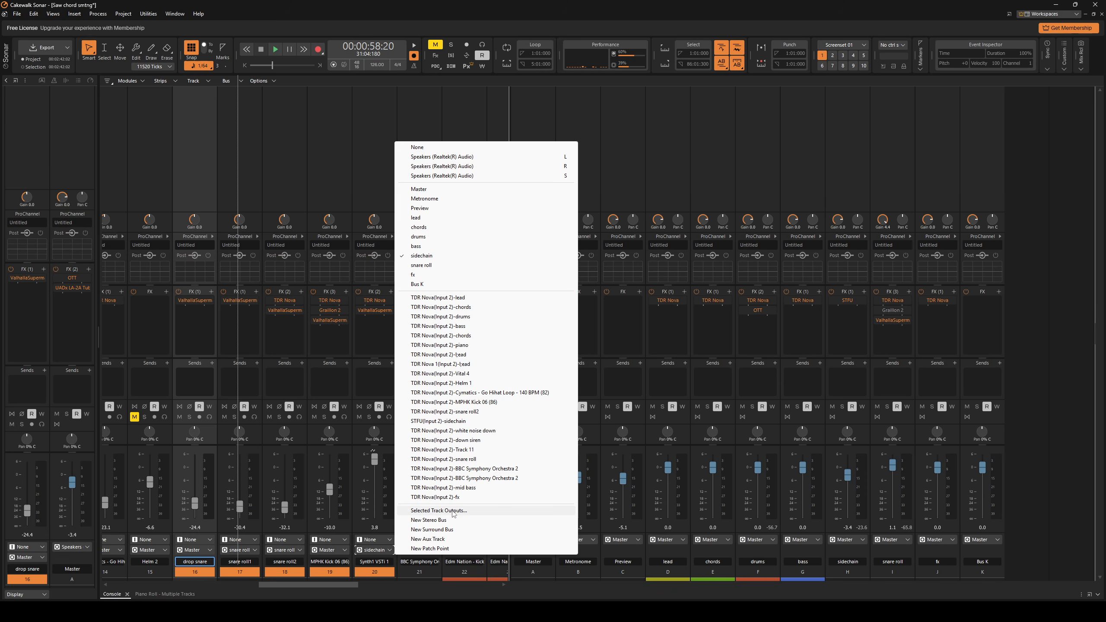
pyautogui.click(452, 511)
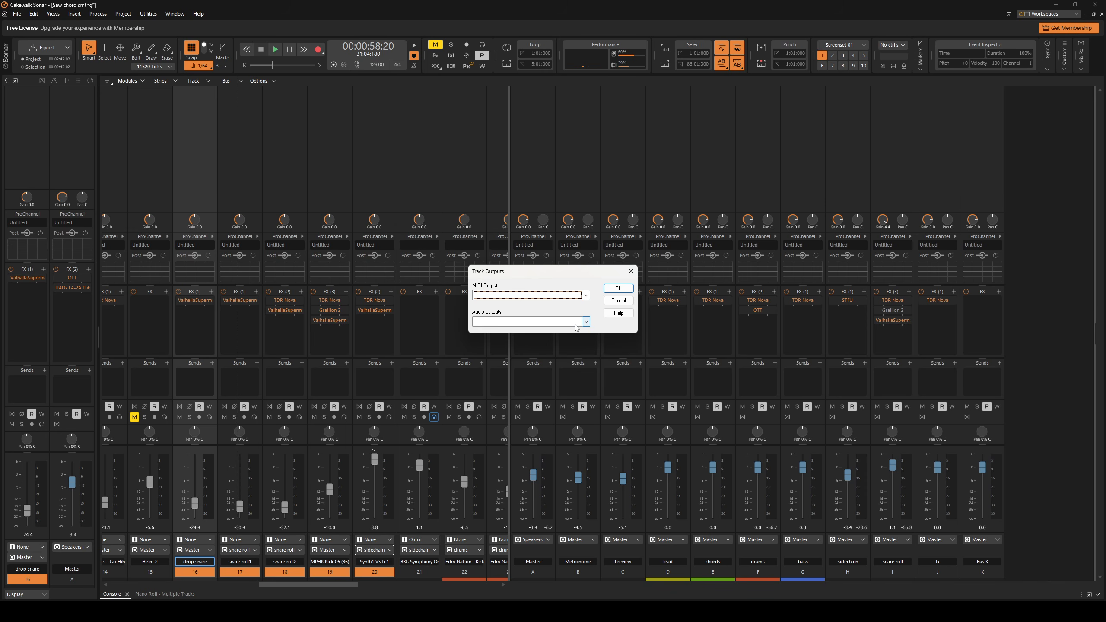
pyautogui.click(586, 322)
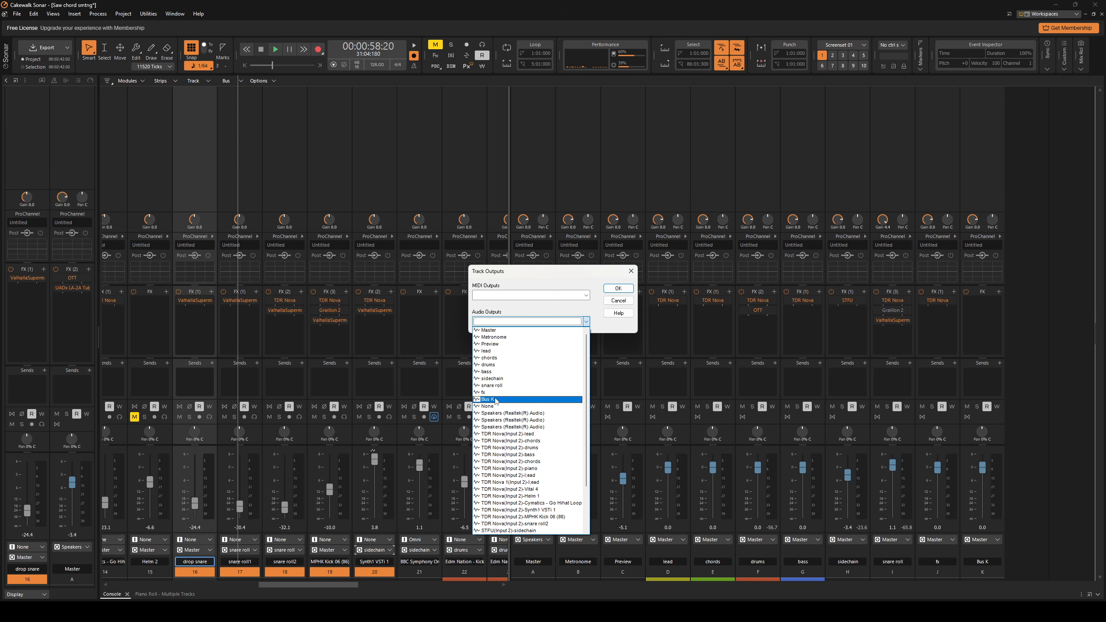
pyautogui.click(496, 399)
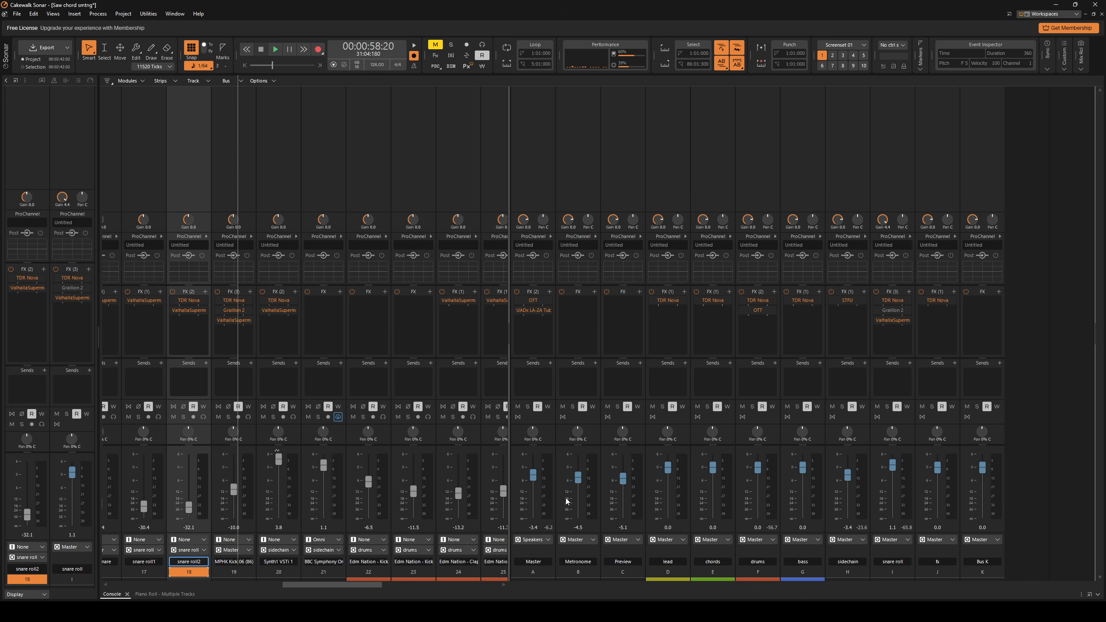
# Browse the audio effect categories available for the Bus K effects rack.
pyautogui.rightClick(999, 295)
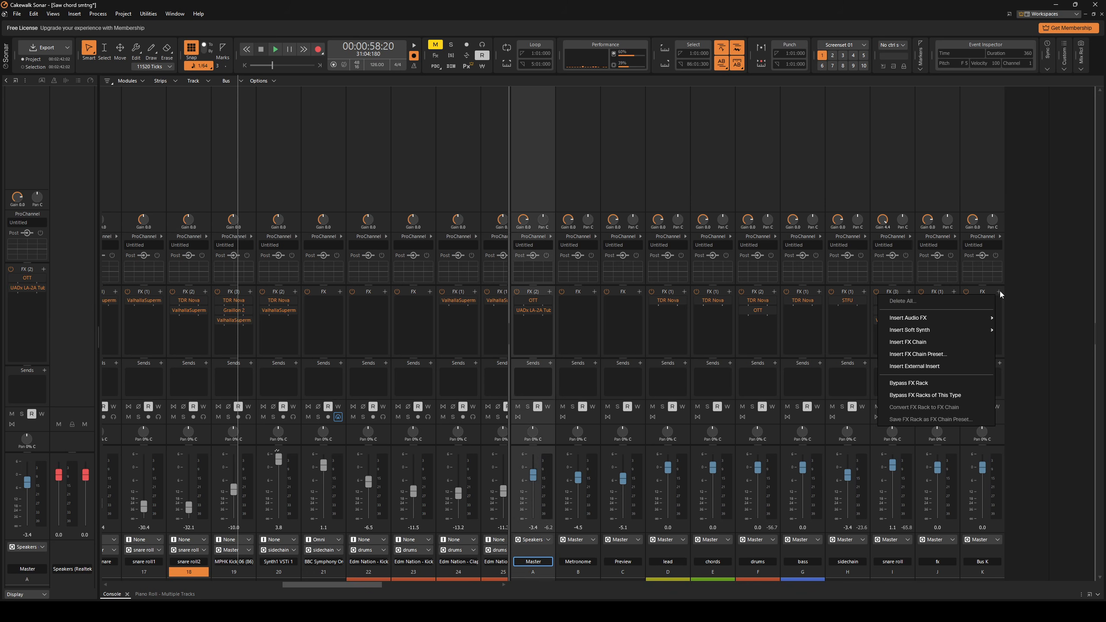
pyautogui.moveTo(936, 321)
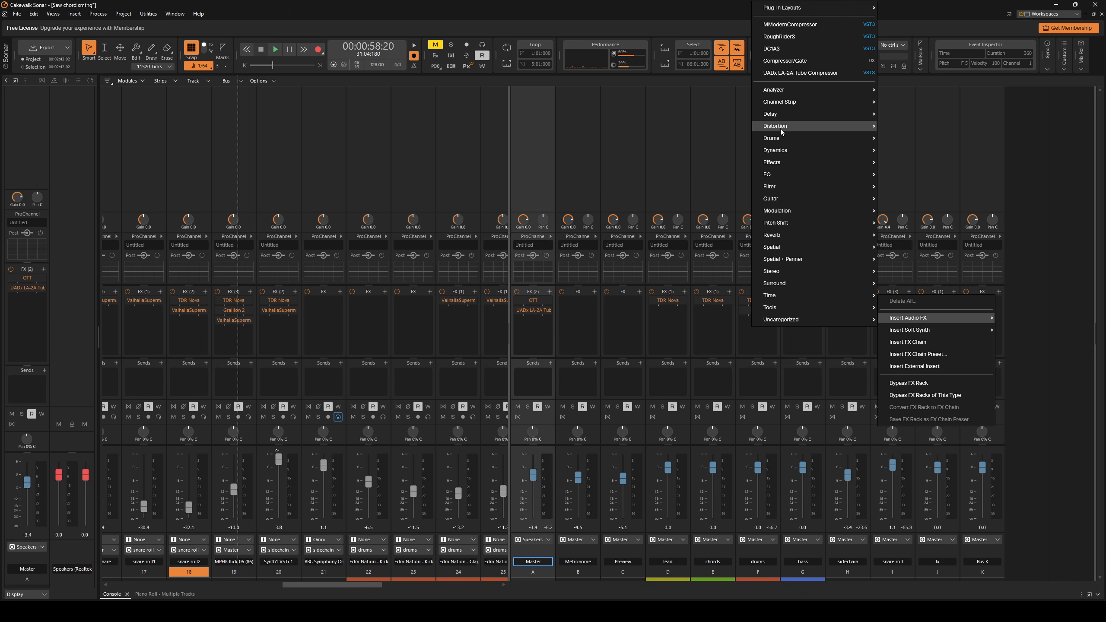
pyautogui.moveTo(785, 153)
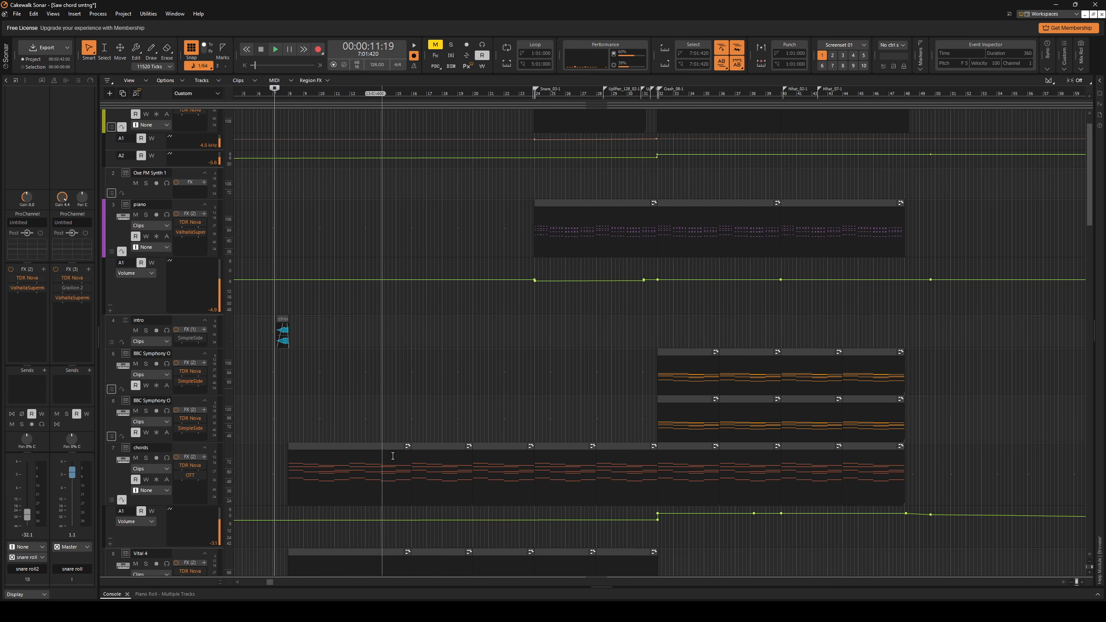
# Play the full arrangement from bar 7 and look through its tracks during playback.
pyautogui.scroll(-3, 469, 374)
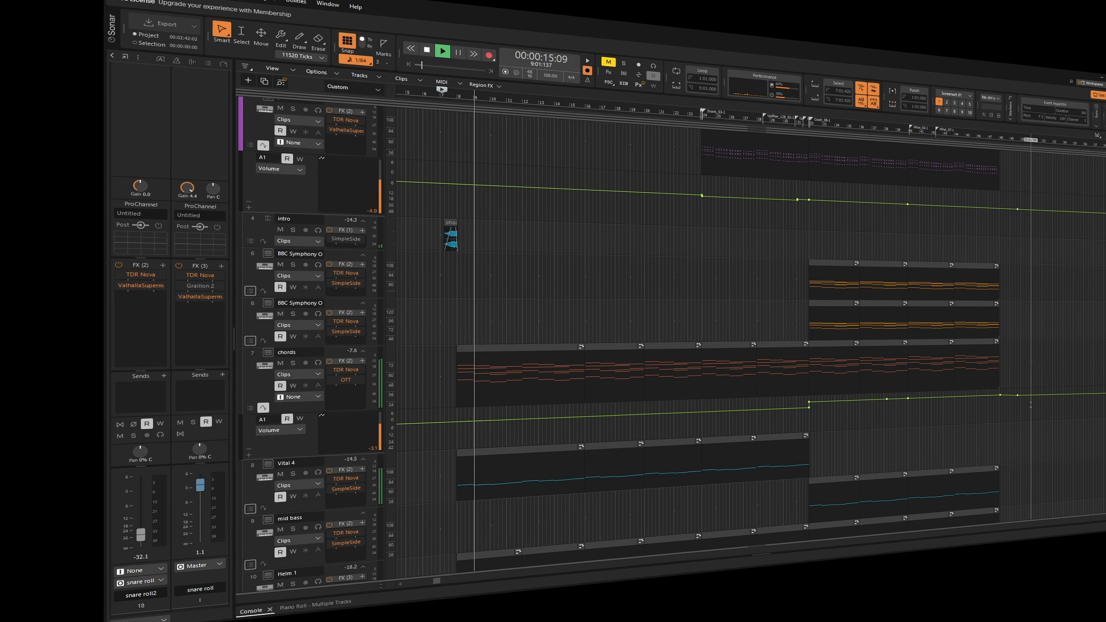
pyautogui.scroll(-4, 1027, 405)
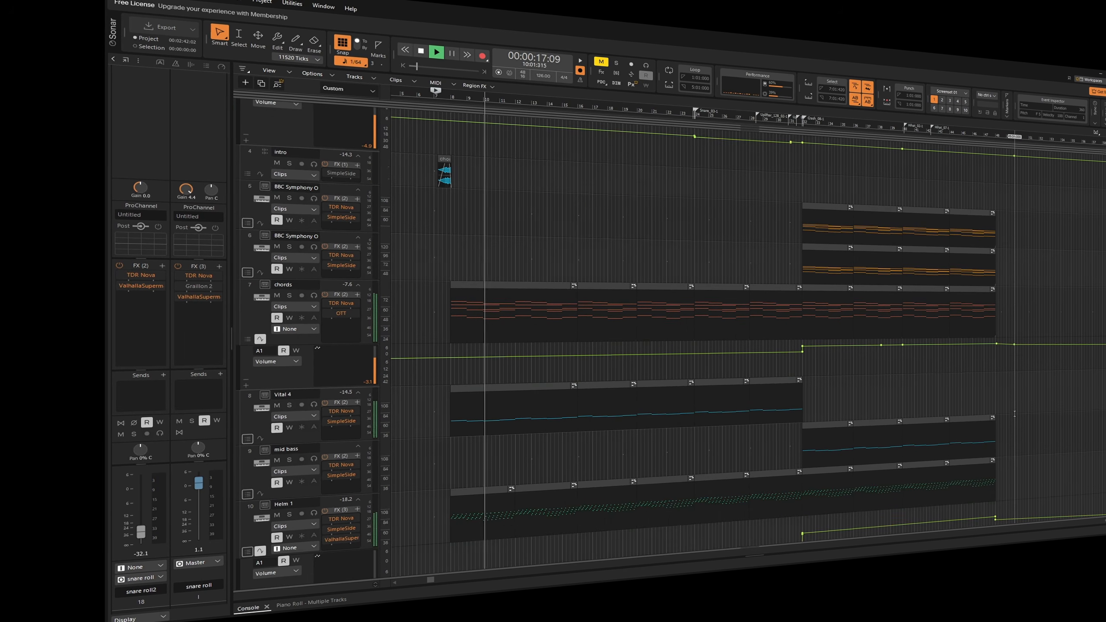
pyautogui.scroll(-3, 1012, 414)
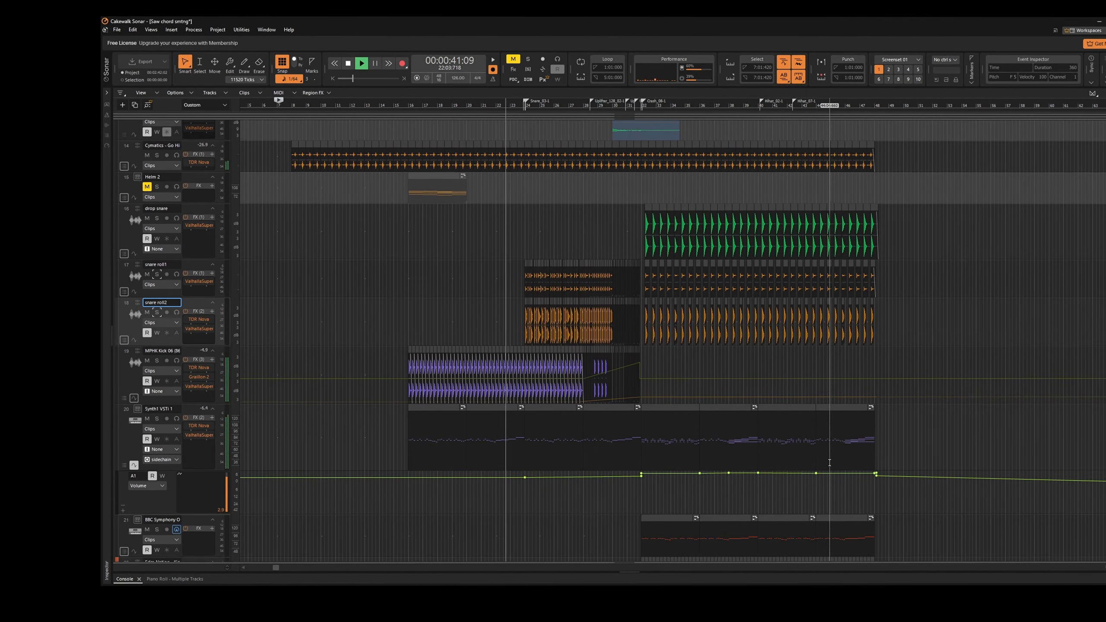
pyautogui.scroll(-1, 828, 463)
pyautogui.scroll(2, 632, 450)
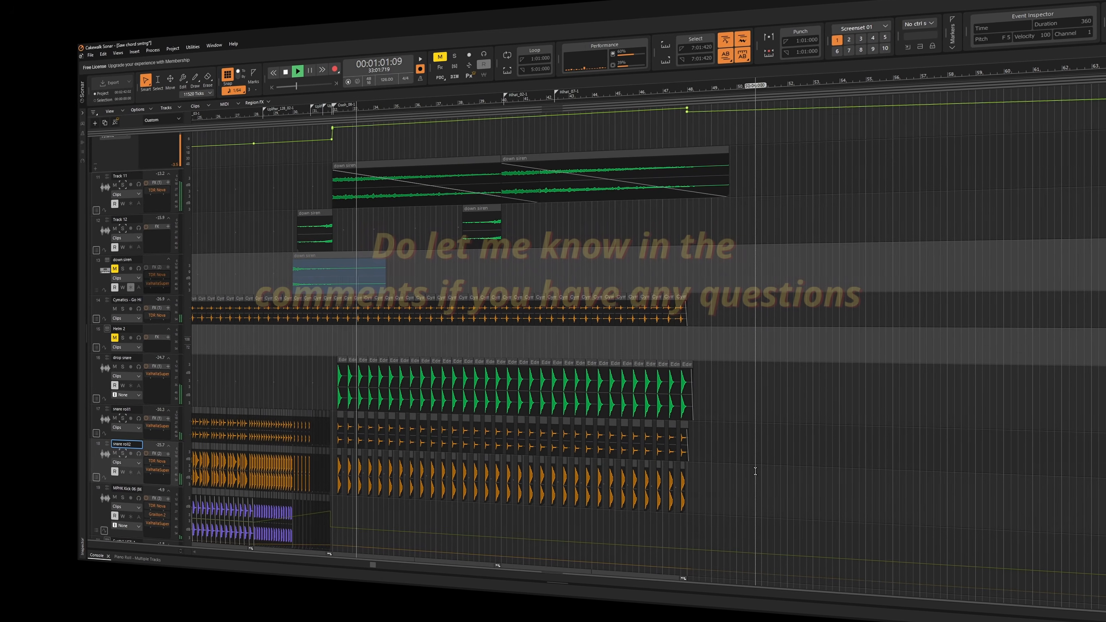
pyautogui.scroll(8, 755, 470)
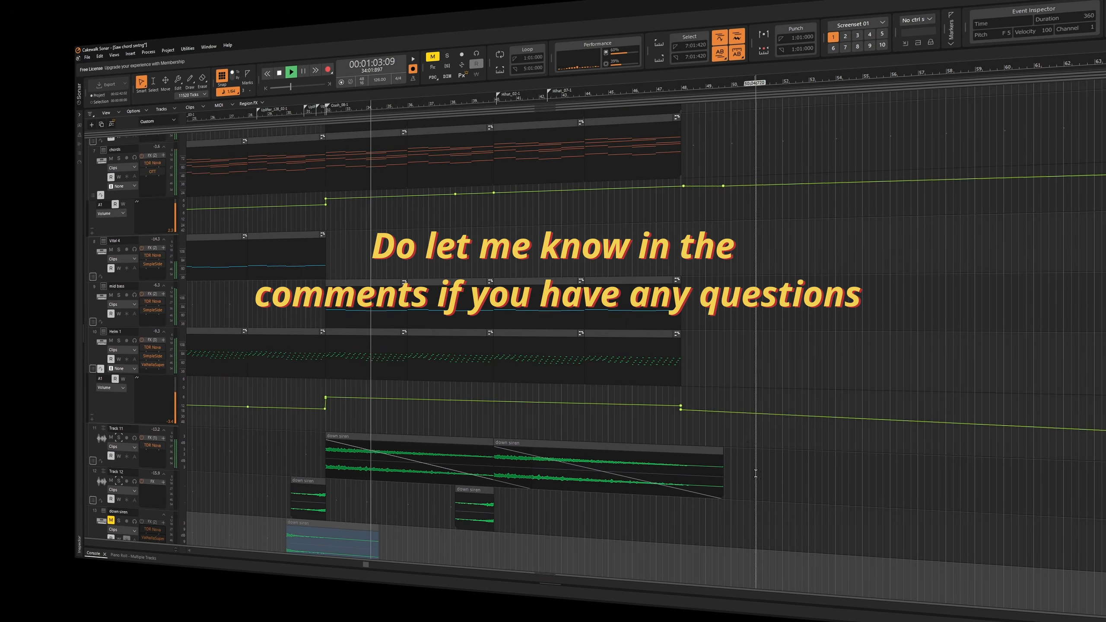
pyautogui.scroll(10, 756, 472)
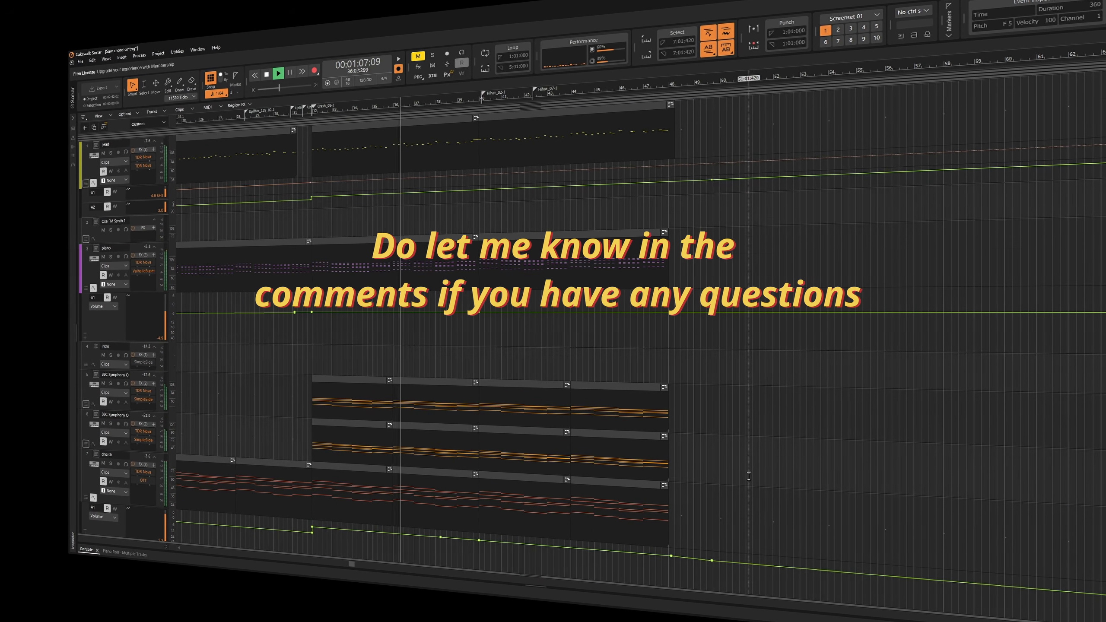
# Look through the arrangement's drum, synth and effect tracks down to the last one and back up to the snare rolls during playback.
pyautogui.scroll(-12, 748, 476)
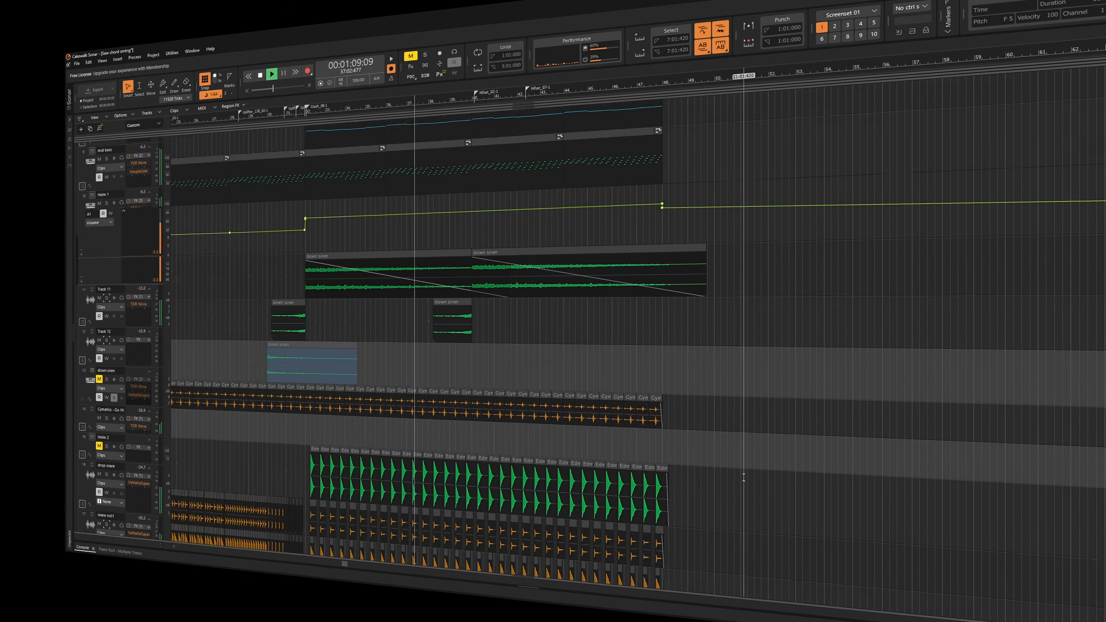
pyautogui.scroll(-3, 744, 477)
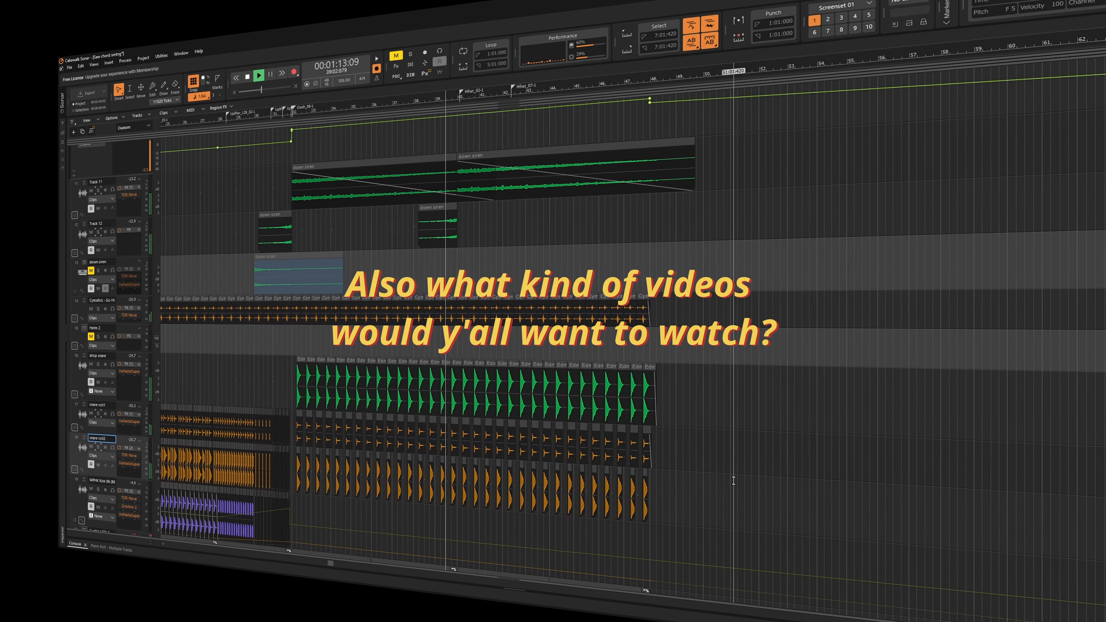
pyautogui.scroll(-10, 732, 481)
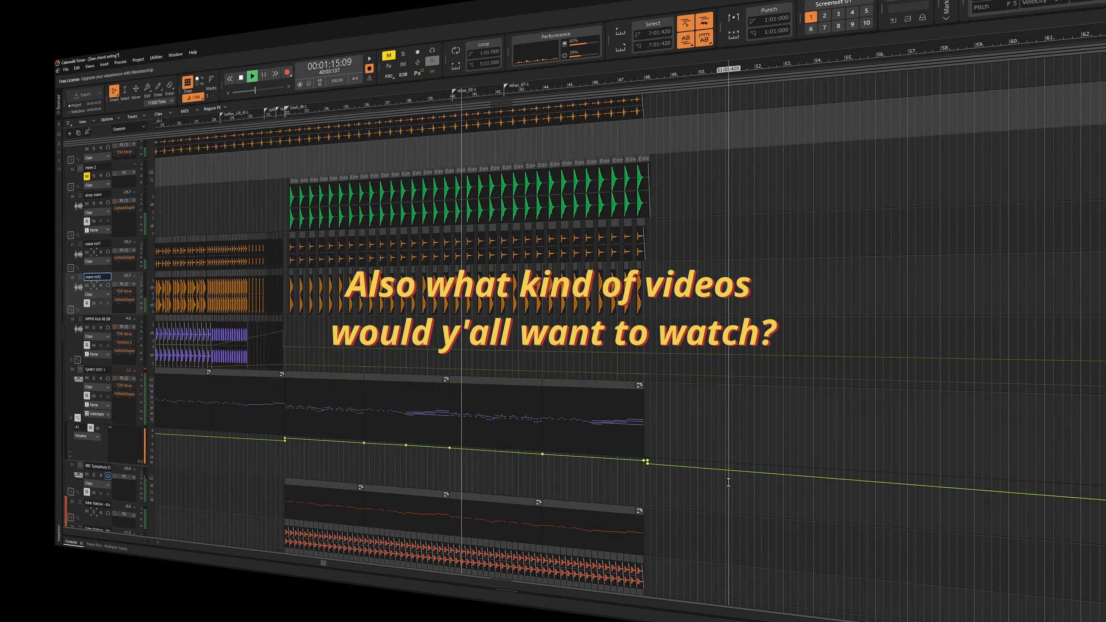
pyautogui.scroll(-10, 727, 482)
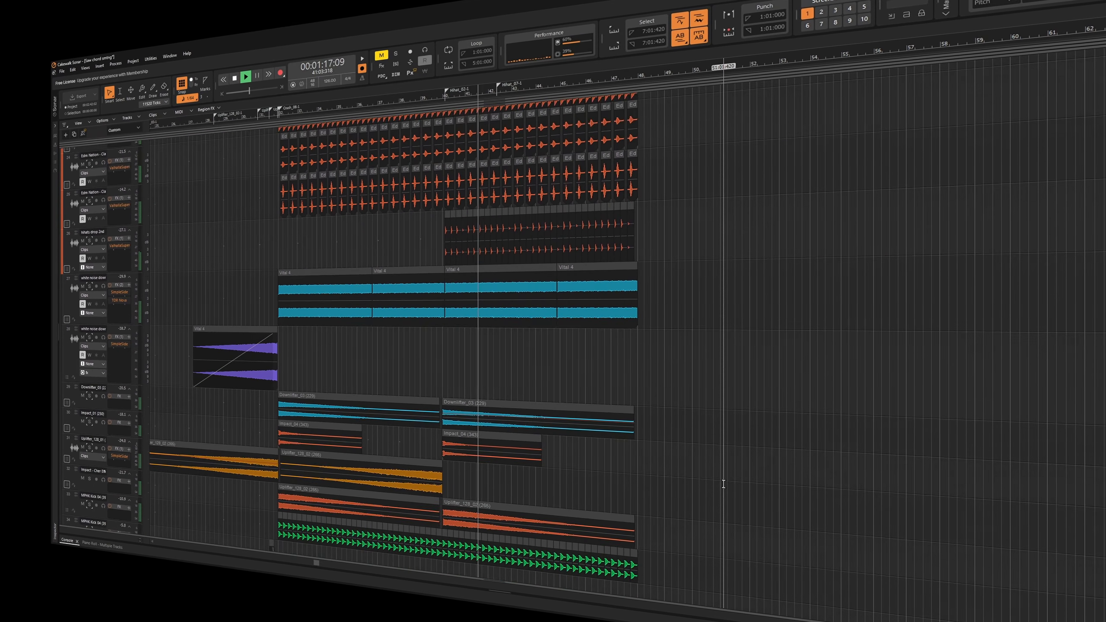
pyautogui.scroll(-2, 721, 483)
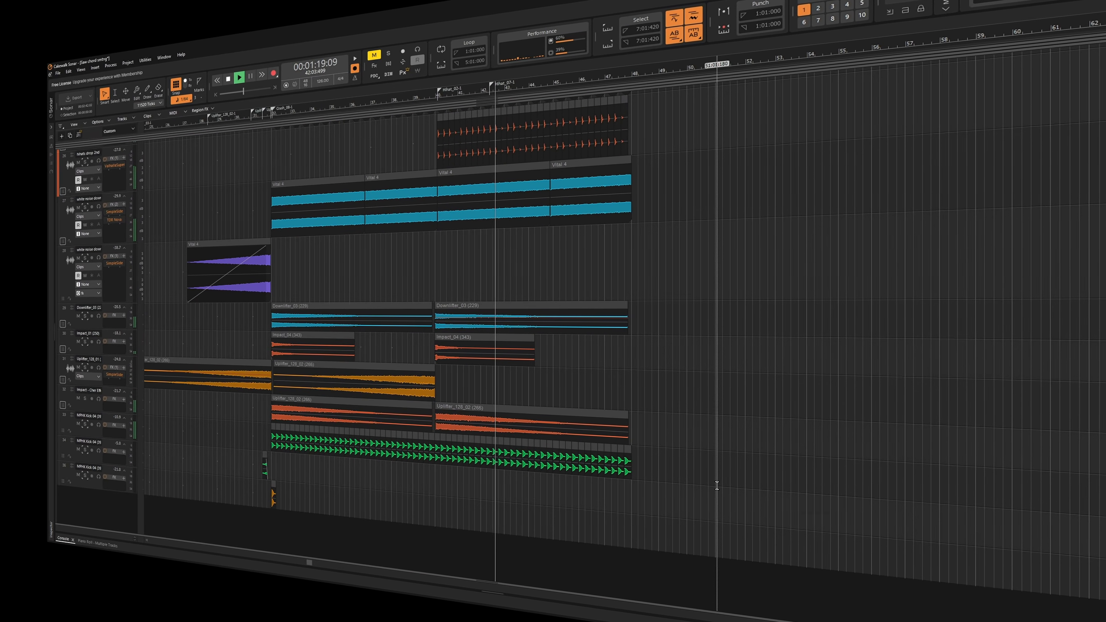
pyautogui.scroll(6, 710, 497)
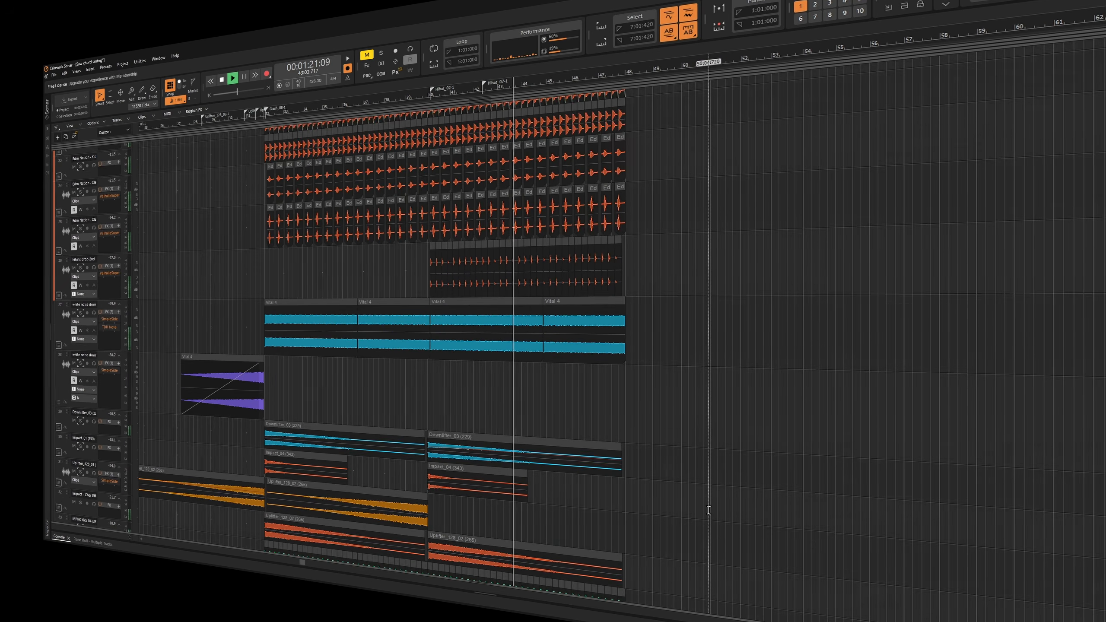
pyautogui.scroll(3, 707, 510)
pyautogui.scroll(5, 703, 511)
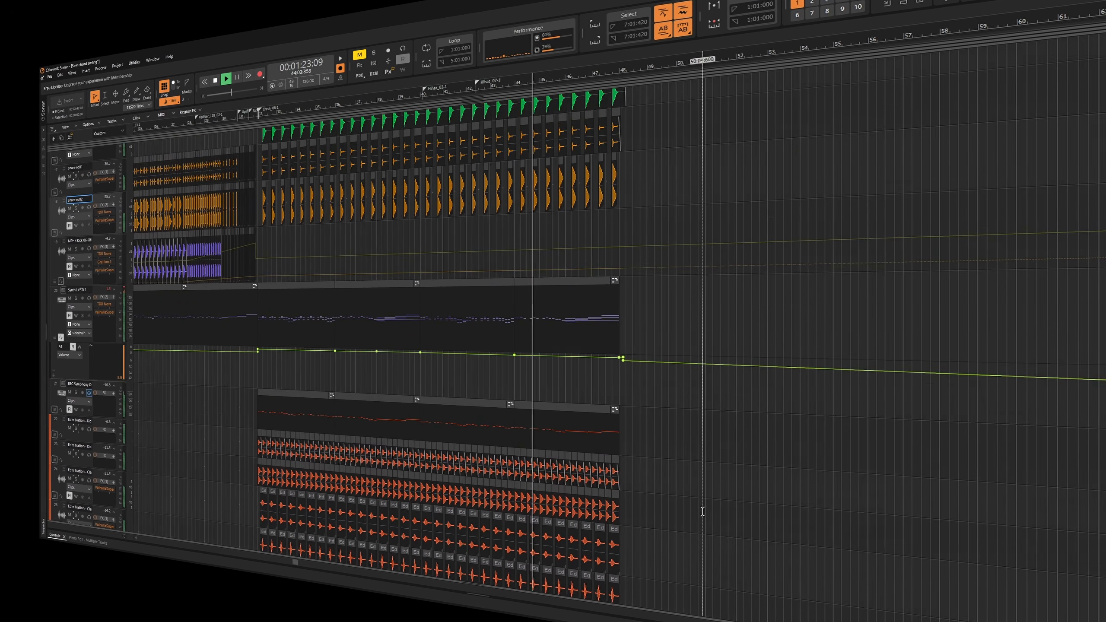